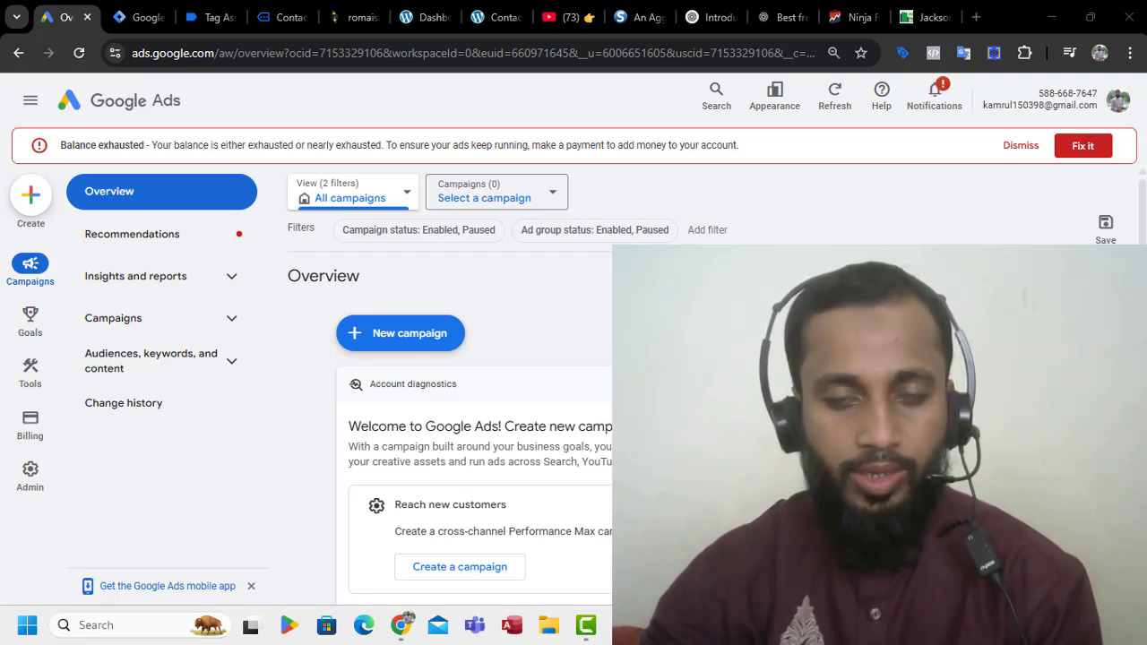
Start a new website conversion action from the conversion goals summary
{"action": "left_click", "coordinate": [30, 321]}
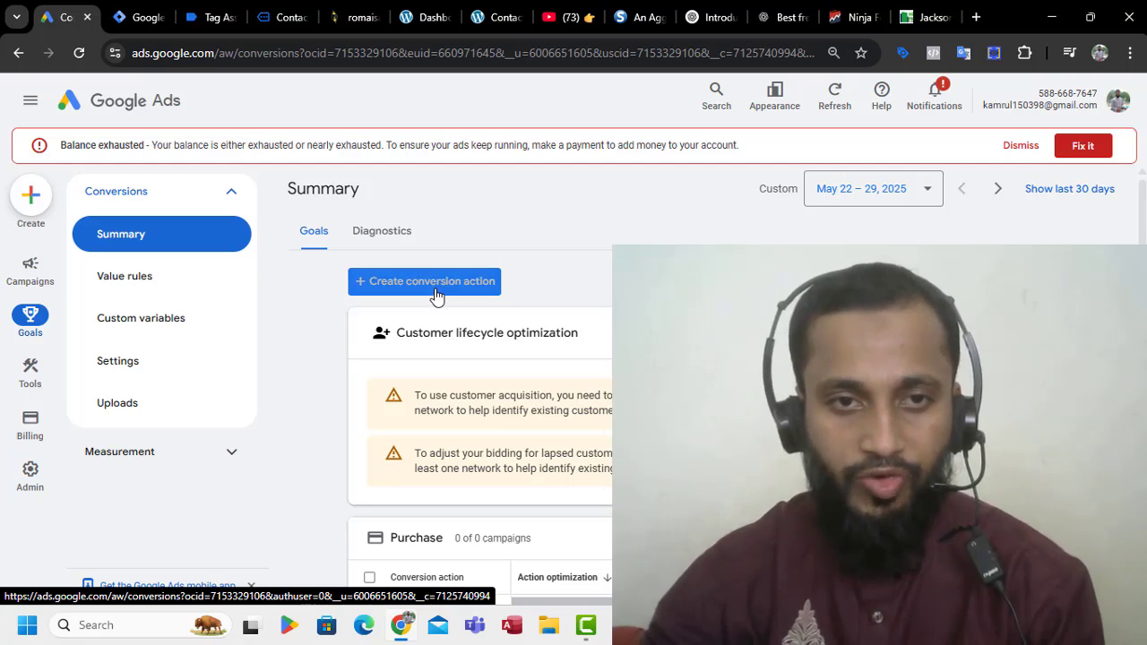
{"action": "scroll", "coordinate": [439, 323], "scroll_direction": "down", "scroll_amount": 3}
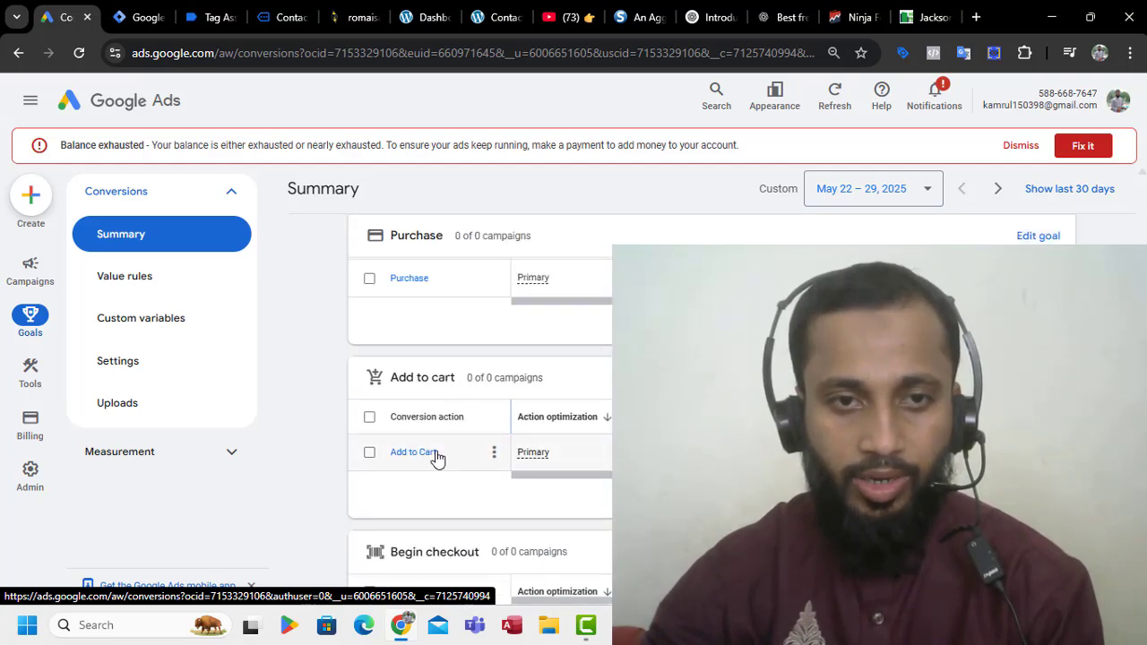
{"action": "scroll", "coordinate": [429, 440], "scroll_direction": "up", "scroll_amount": 1}
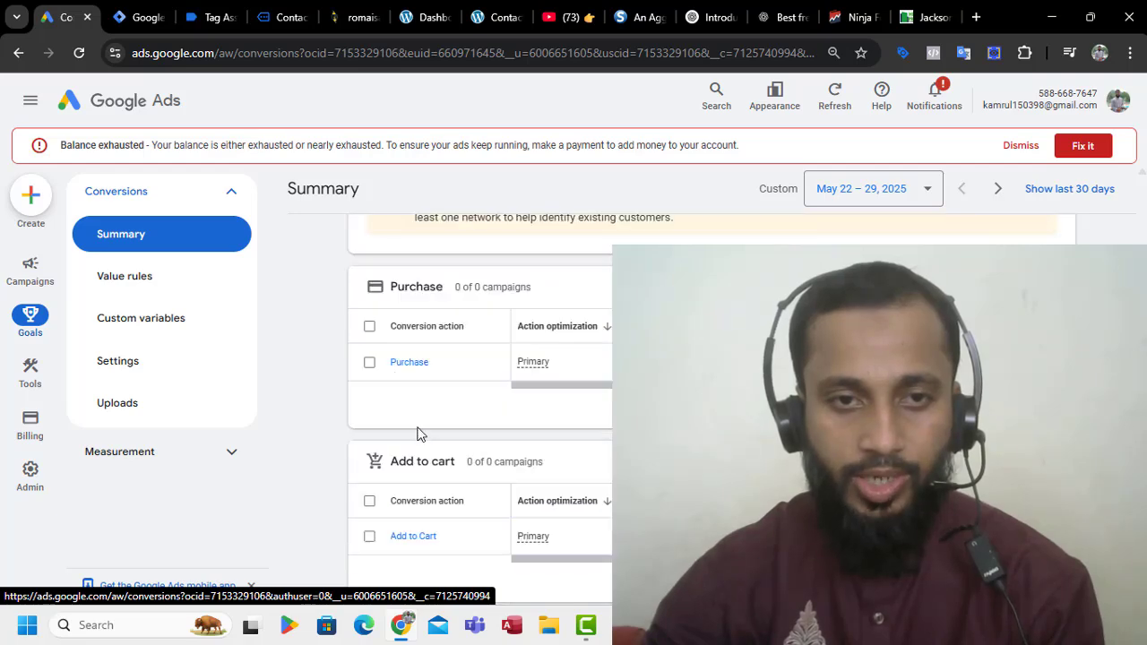
{"action": "scroll", "coordinate": [422, 431], "scroll_direction": "up", "scroll_amount": 3}
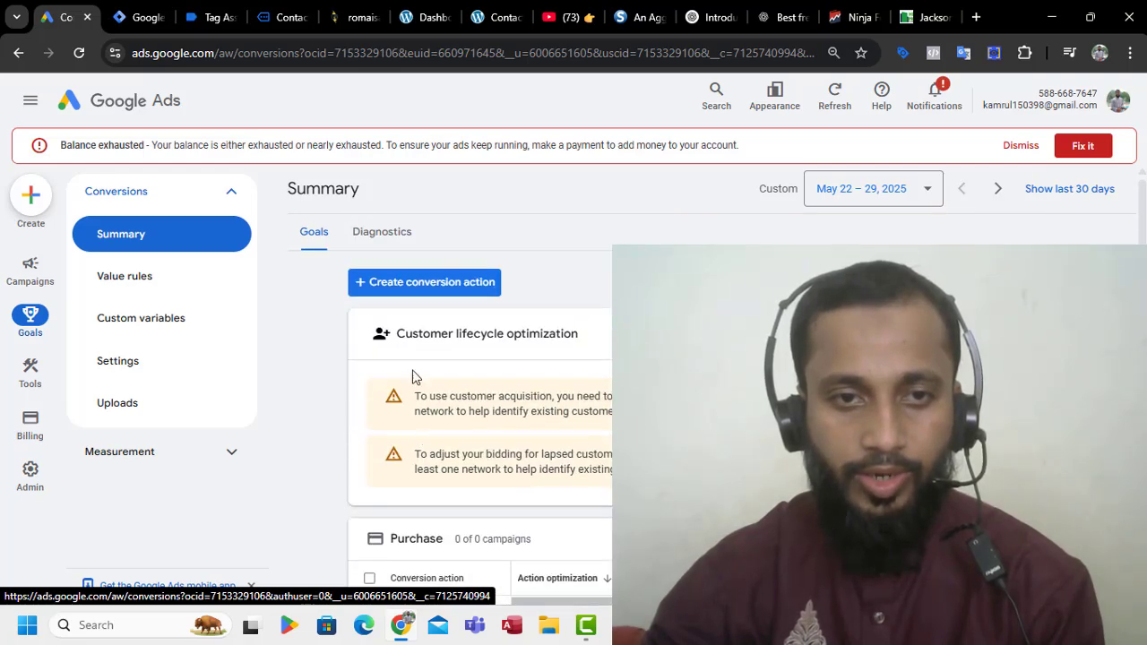
{"action": "left_click", "coordinate": [421, 288]}
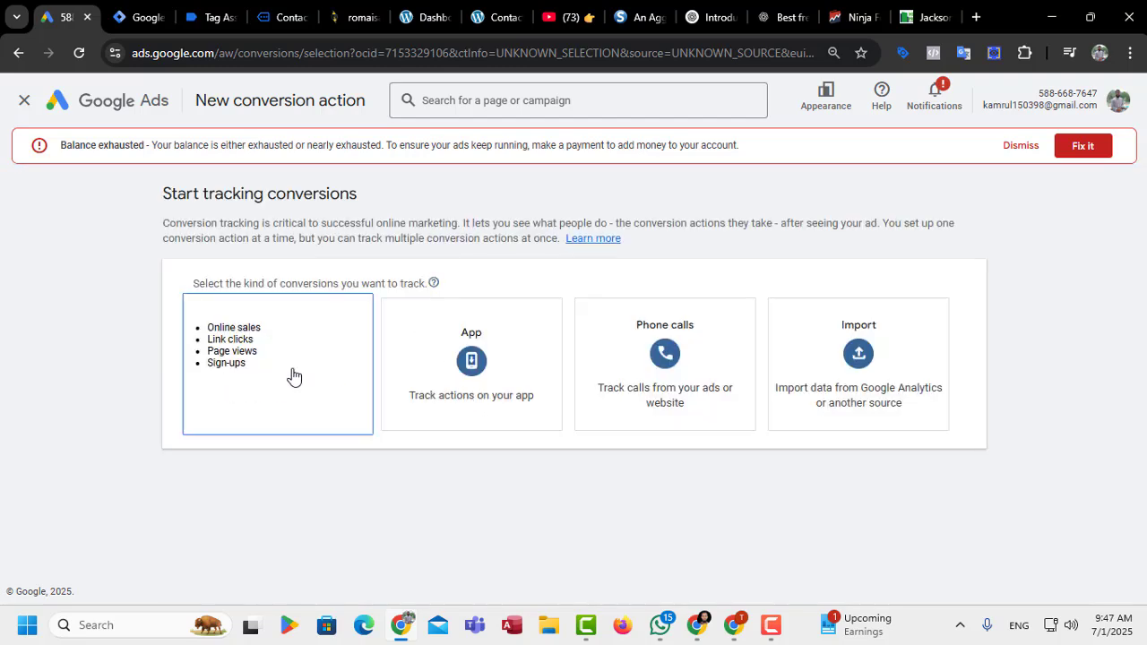
{"action": "left_click", "coordinate": [294, 377]}
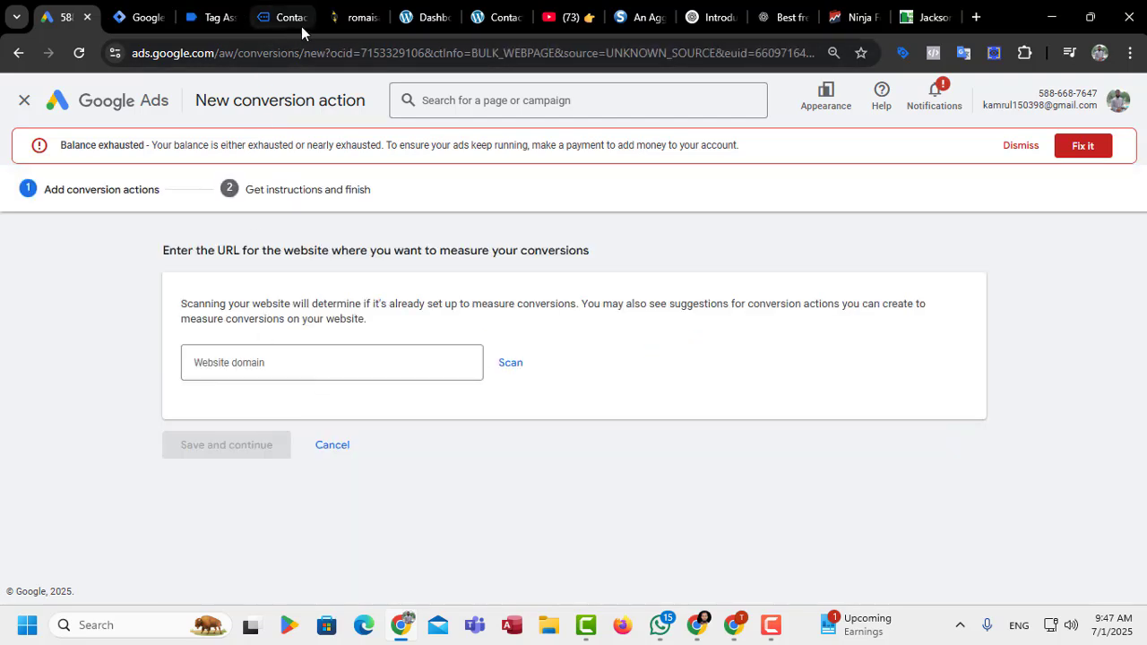
Go back to the store's home page from its contact page and copy the home page URL
{"action": "left_click", "coordinate": [481, 18]}
{"action": "scroll", "coordinate": [331, 254], "scroll_direction": "up", "scroll_amount": 10}
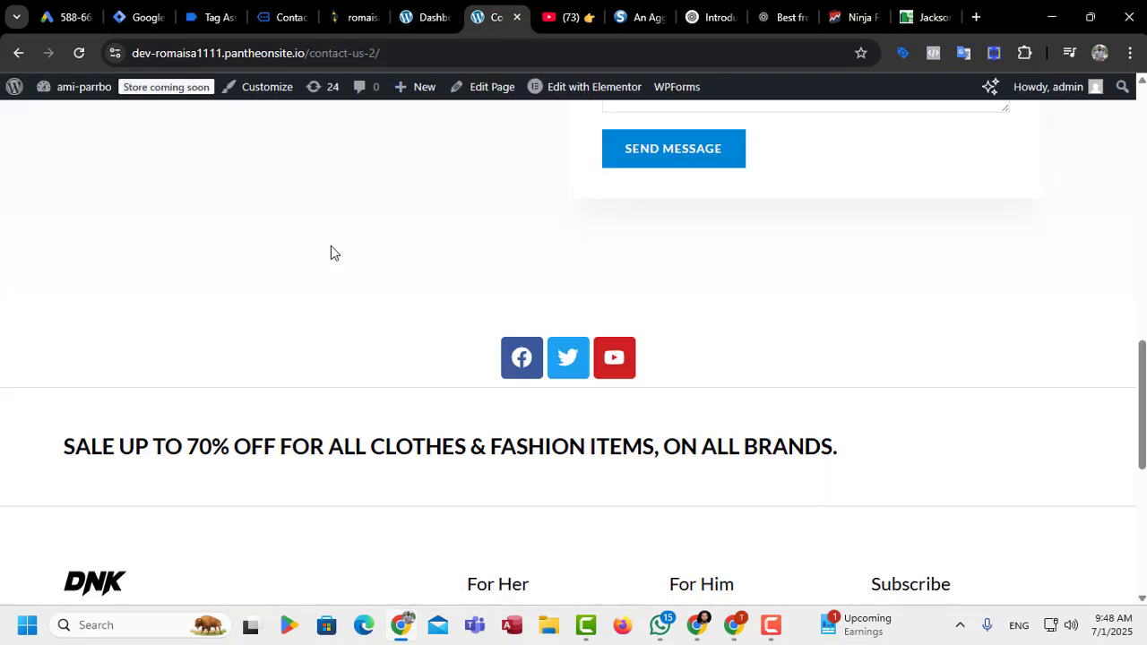
{"action": "left_click", "coordinate": [18, 54]}
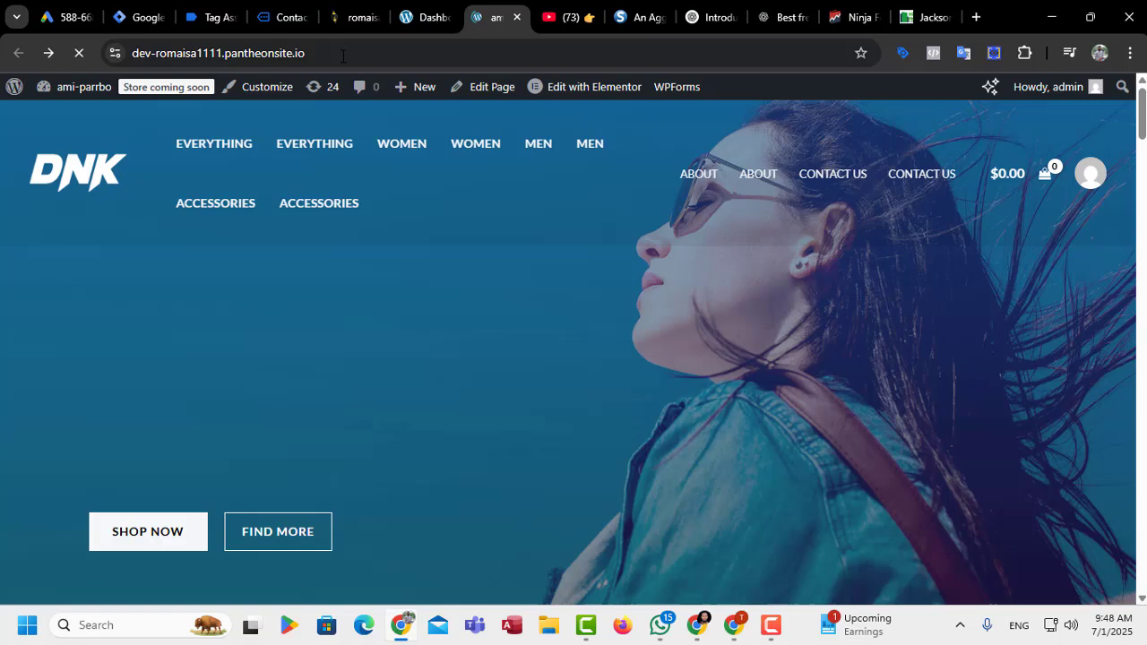
{"action": "left_click", "coordinate": [342, 55]}
{"action": "key", "text": "ctrl+c"}
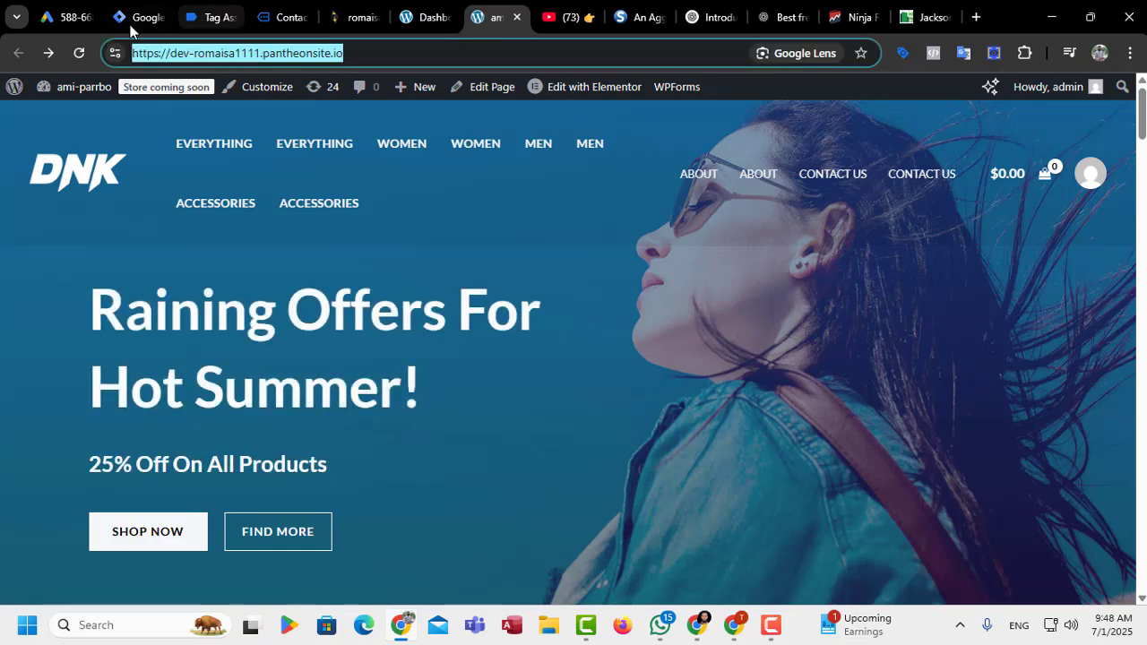
{"action": "left_click", "coordinate": [50, 16]}
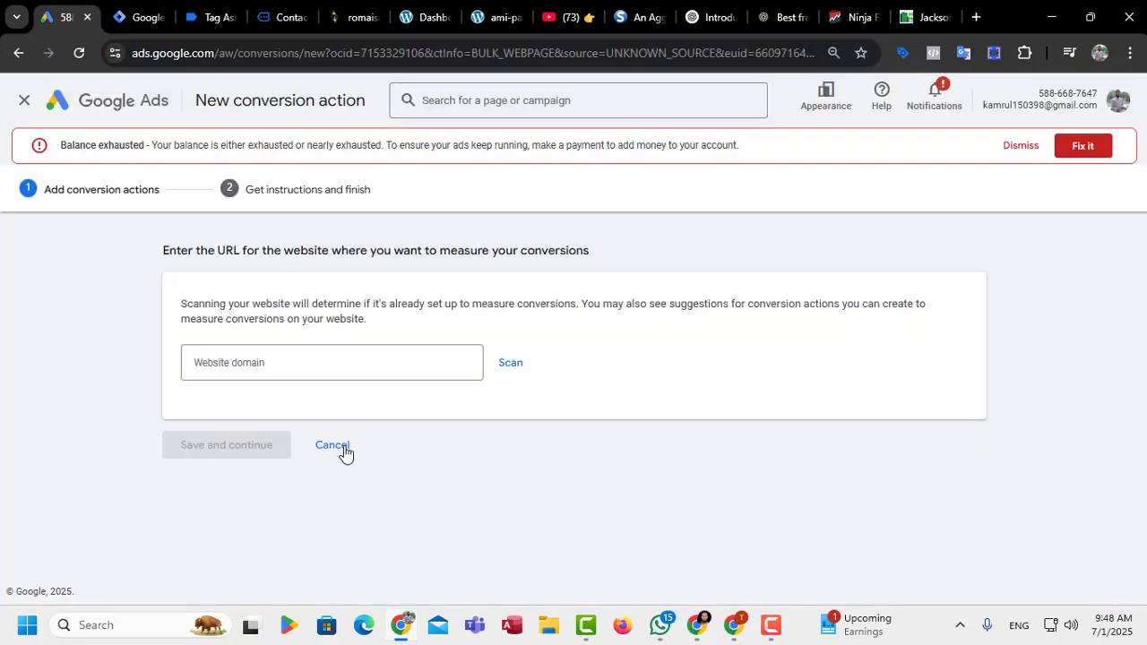
{"action": "left_click", "coordinate": [312, 362]}
{"action": "key", "text": "ctrl+v"}
{"action": "left_click", "coordinate": [515, 368]}
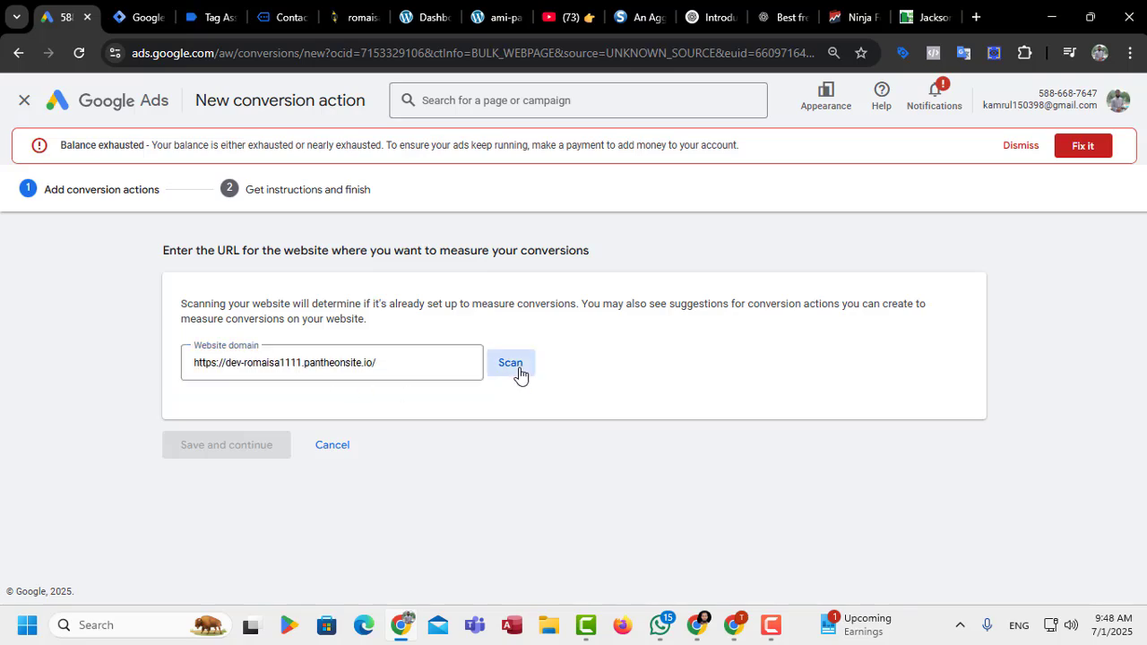
Add a conversion action manually using code
{"action": "scroll", "coordinate": [518, 385], "scroll_direction": "down", "scroll_amount": 3}
{"action": "scroll", "coordinate": [527, 464], "scroll_direction": "down", "scroll_amount": 3}
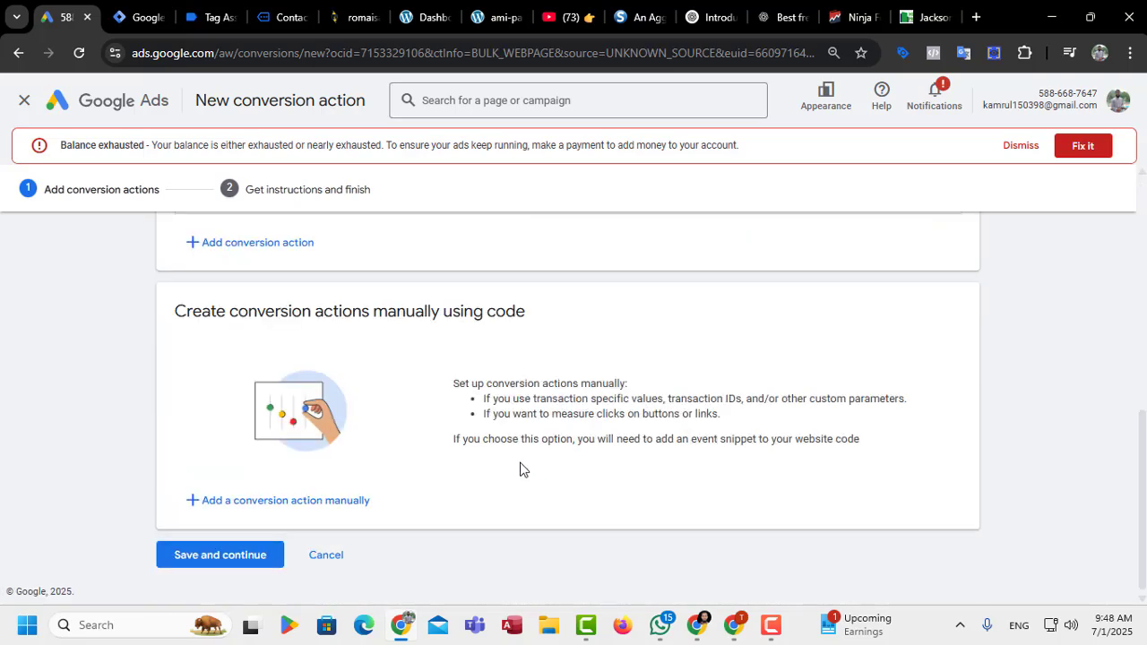
{"action": "left_click", "coordinate": [327, 510]}
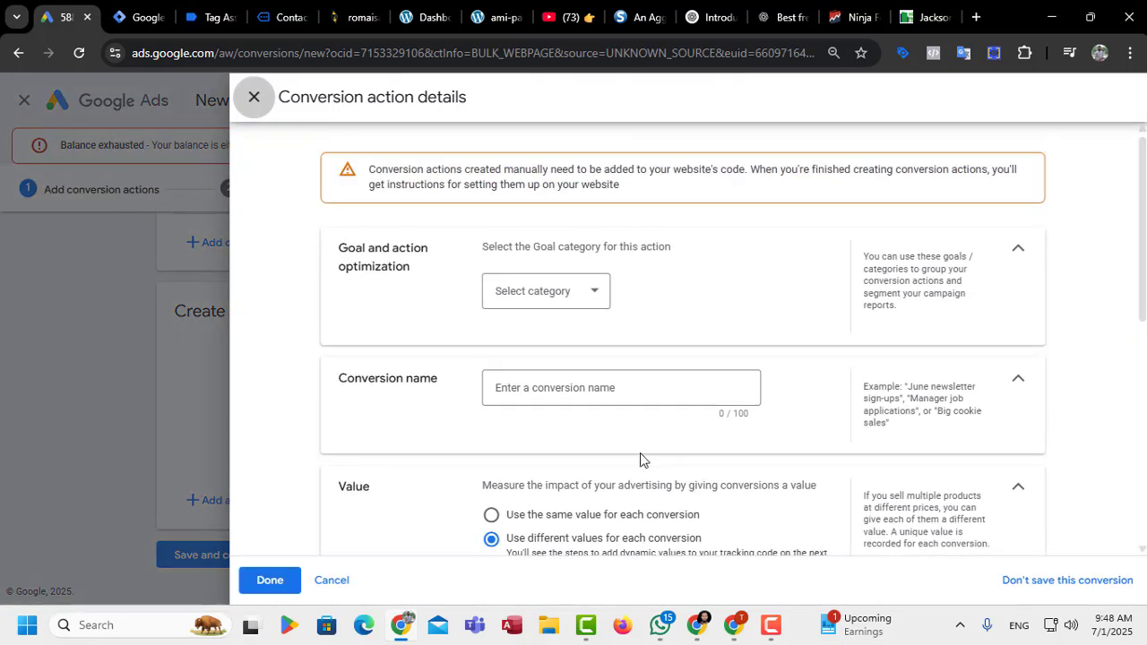
Open the goal category choices for the conversion action and review the sales and leads categories
{"action": "left_click", "coordinate": [597, 299]}
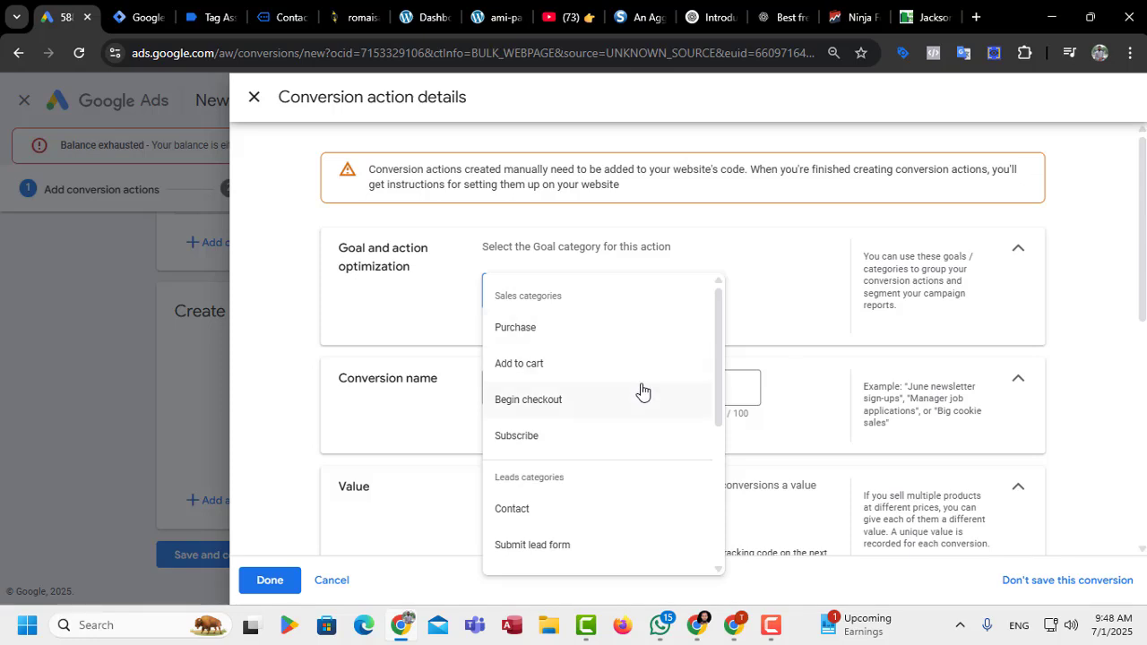
{"action": "scroll", "coordinate": [584, 430], "scroll_direction": "down", "scroll_amount": 1}
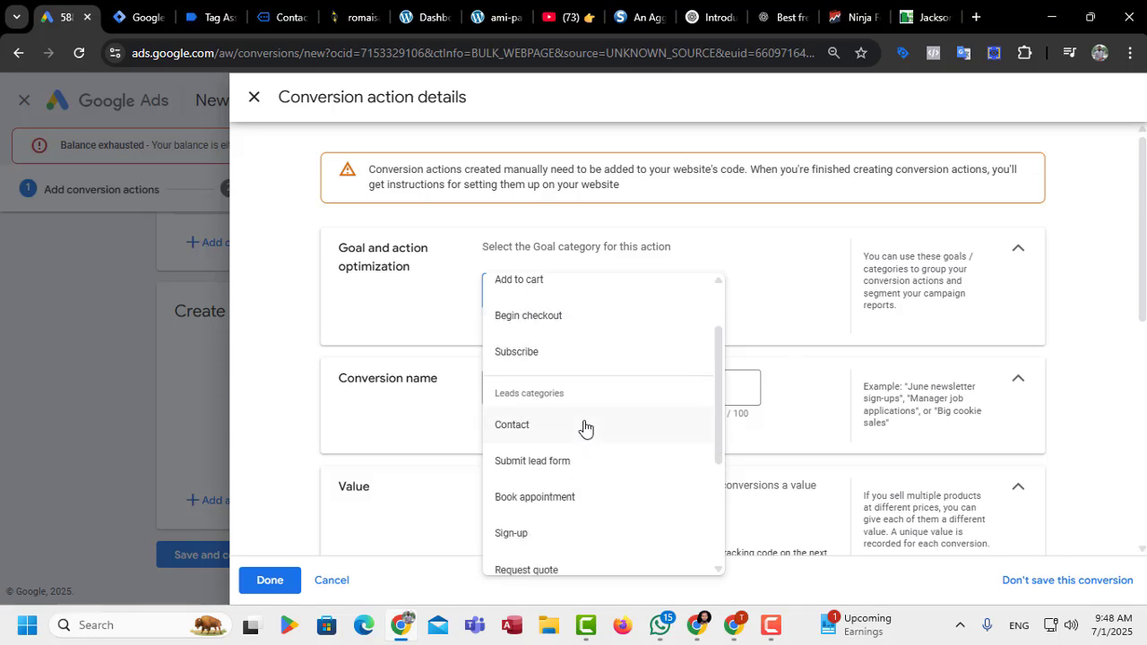
{"action": "scroll", "coordinate": [563, 457], "scroll_direction": "down", "scroll_amount": 1}
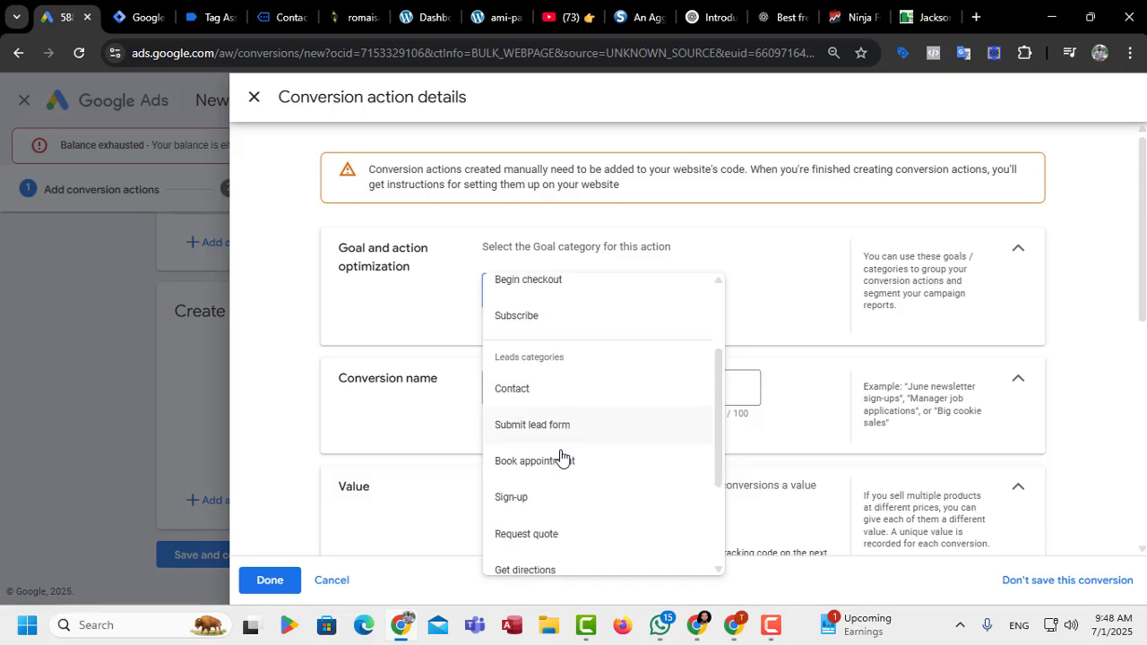
{"action": "scroll", "coordinate": [545, 429], "scroll_direction": "up", "scroll_amount": 1}
{"action": "scroll", "coordinate": [541, 436], "scroll_direction": "down", "scroll_amount": 1}
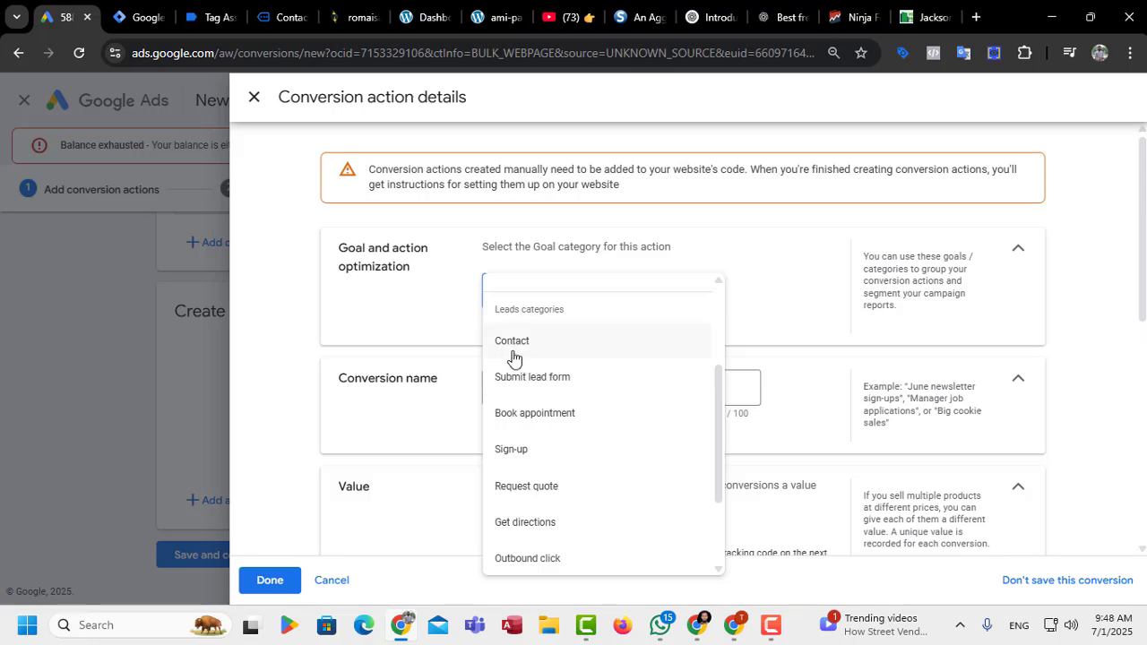
Examine the message form on the store's Contact Us page, and return to the conversion action details
{"action": "left_click", "coordinate": [421, 19]}
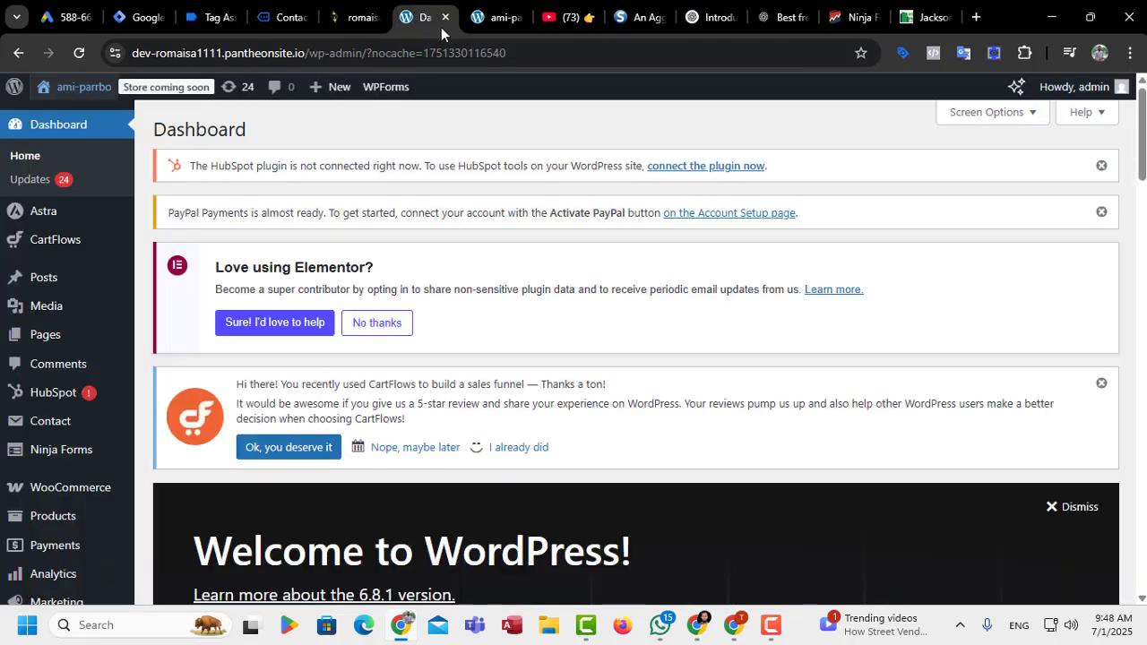
{"action": "left_click", "coordinate": [480, 22]}
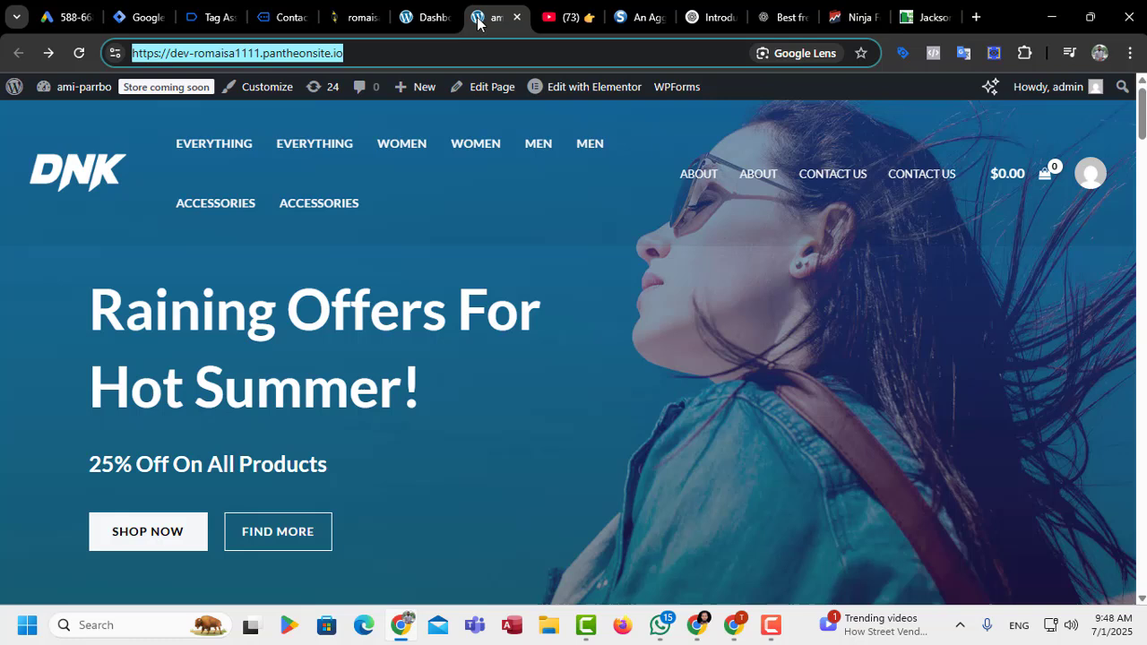
{"action": "left_click", "coordinate": [905, 185]}
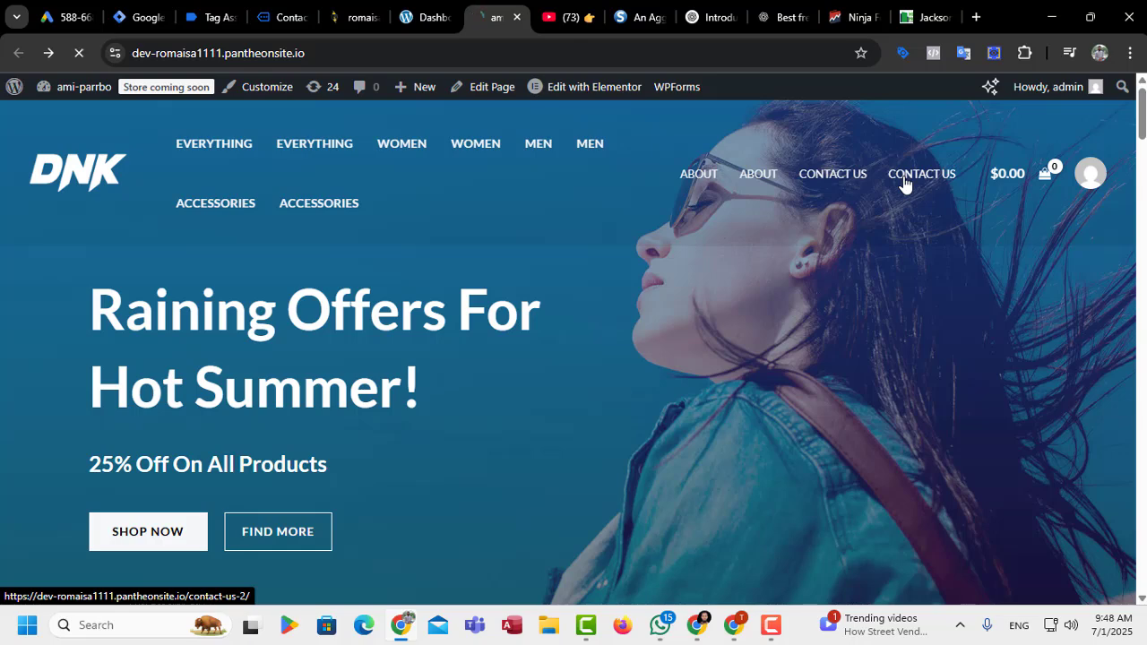
{"action": "scroll", "coordinate": [904, 266], "scroll_direction": "down", "scroll_amount": 7}
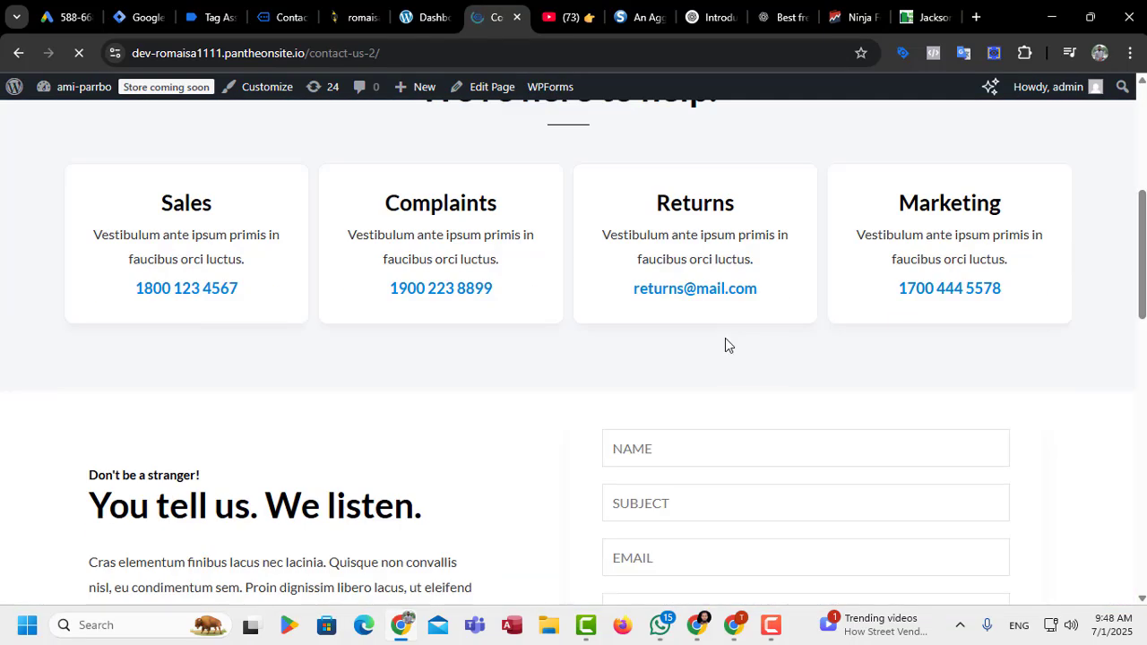
{"action": "scroll", "coordinate": [784, 356], "scroll_direction": "up", "scroll_amount": 3}
{"action": "scroll", "coordinate": [701, 373], "scroll_direction": "down", "scroll_amount": 3}
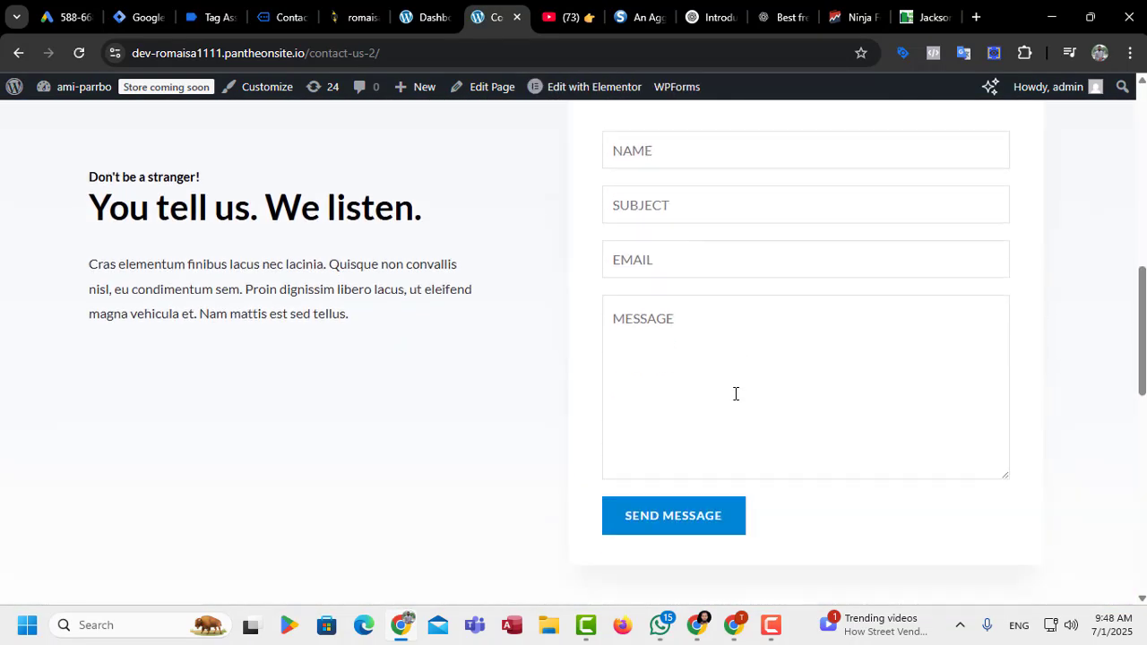
{"action": "scroll", "coordinate": [704, 364], "scroll_direction": "up", "scroll_amount": 2}
{"action": "scroll", "coordinate": [702, 338], "scroll_direction": "down", "scroll_amount": 1}
{"action": "scroll", "coordinate": [726, 379], "scroll_direction": "down", "scroll_amount": 2}
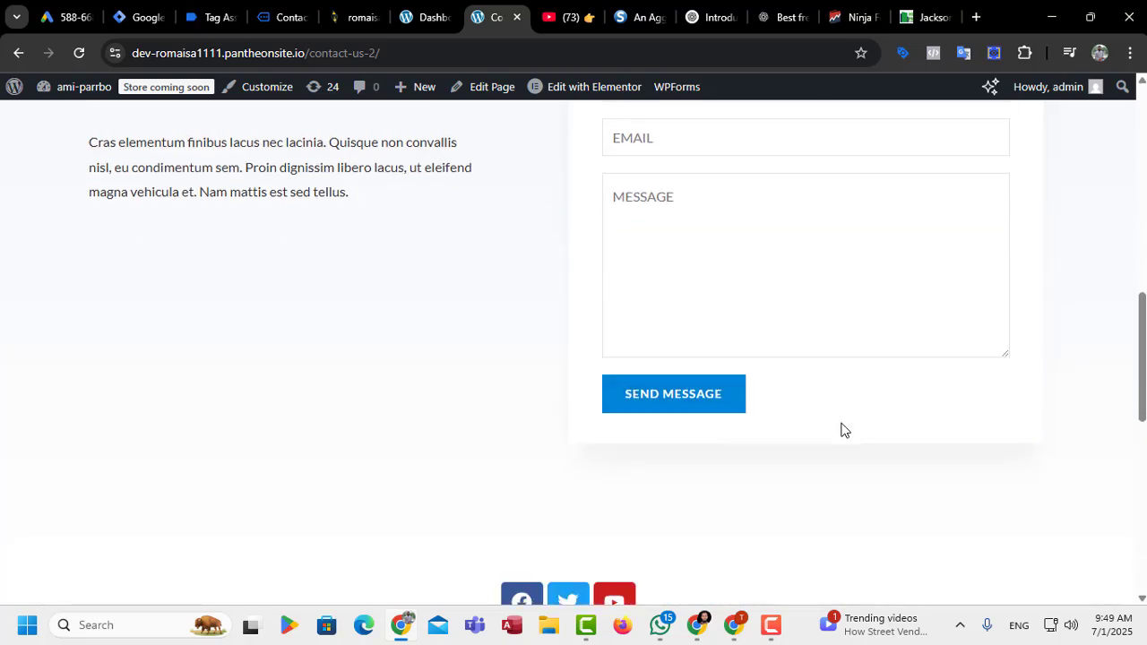
{"action": "scroll", "coordinate": [686, 486], "scroll_direction": "up", "scroll_amount": 2}
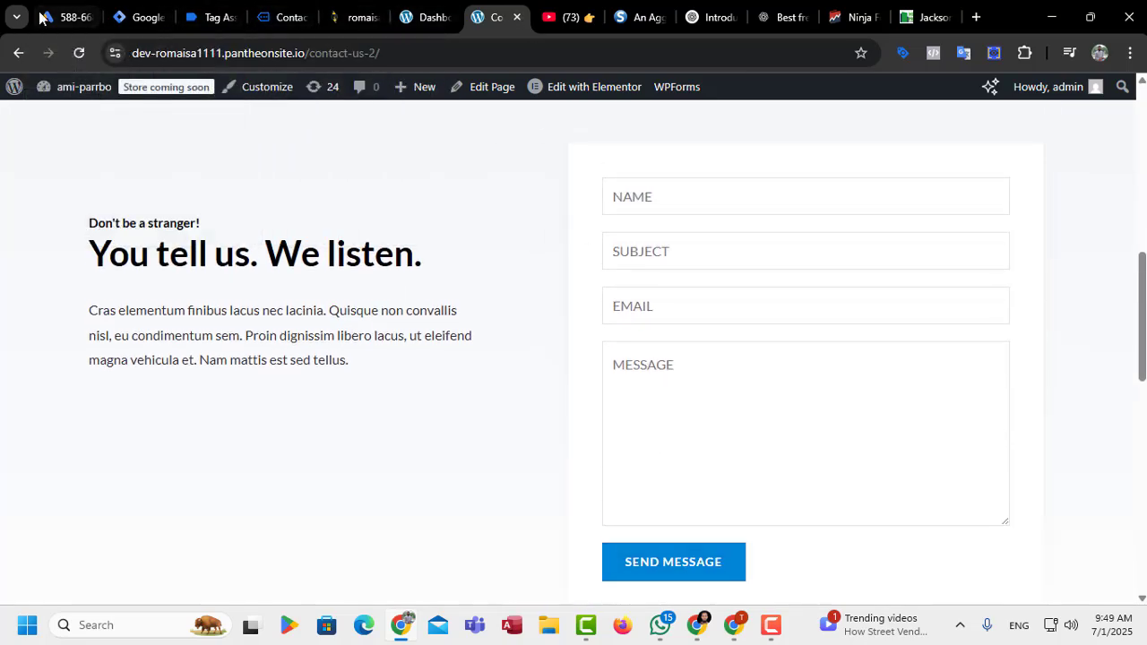
{"action": "left_click", "coordinate": [67, 16]}
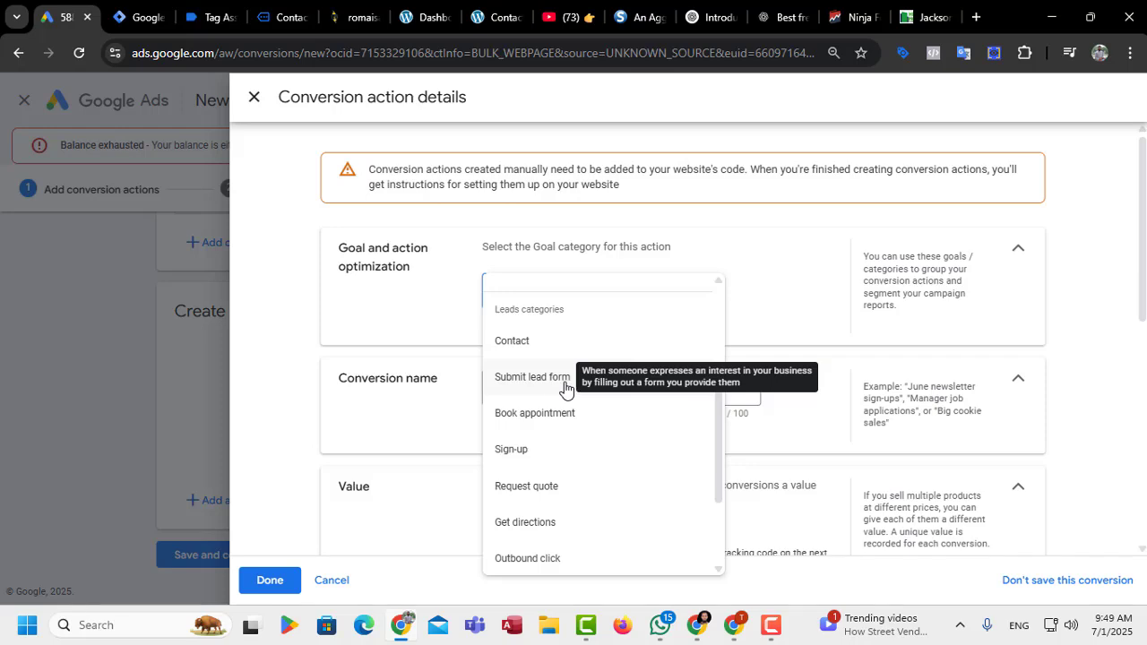
Examine the contact form on the Hillis Properties website, and return to the goal categories to review the remaining leads options
{"action": "left_click", "coordinate": [928, 16]}
{"action": "scroll", "coordinate": [747, 410], "scroll_direction": "up", "scroll_amount": 3}
{"action": "scroll", "coordinate": [740, 414], "scroll_direction": "up", "scroll_amount": 8}
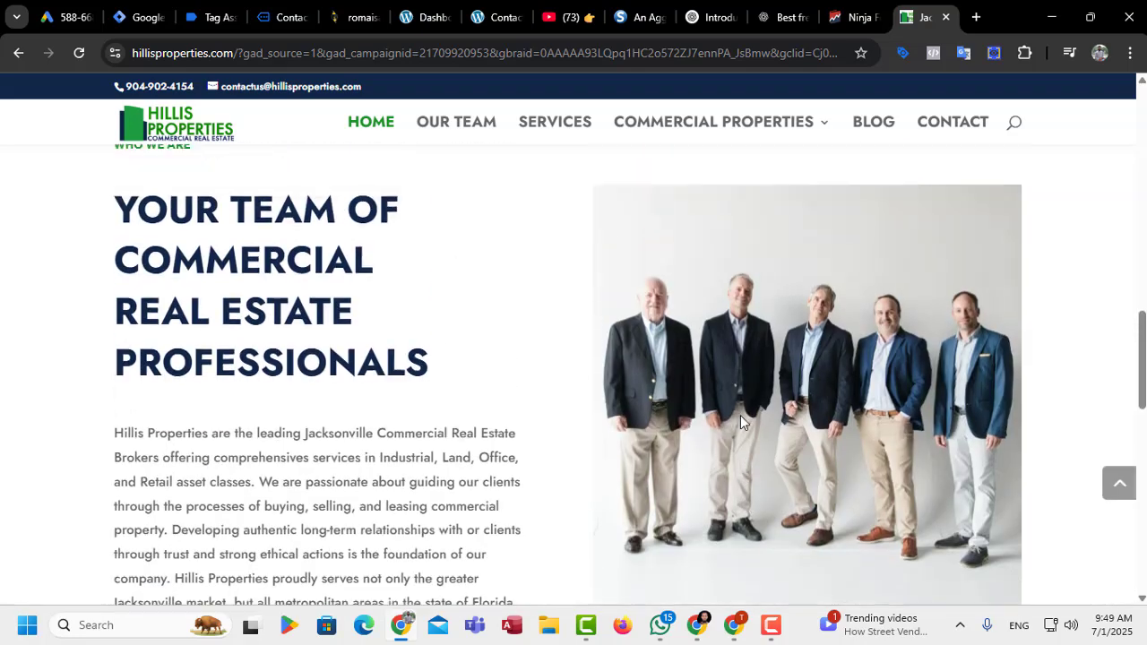
{"action": "scroll", "coordinate": [740, 414], "scroll_direction": "down", "scroll_amount": 12}
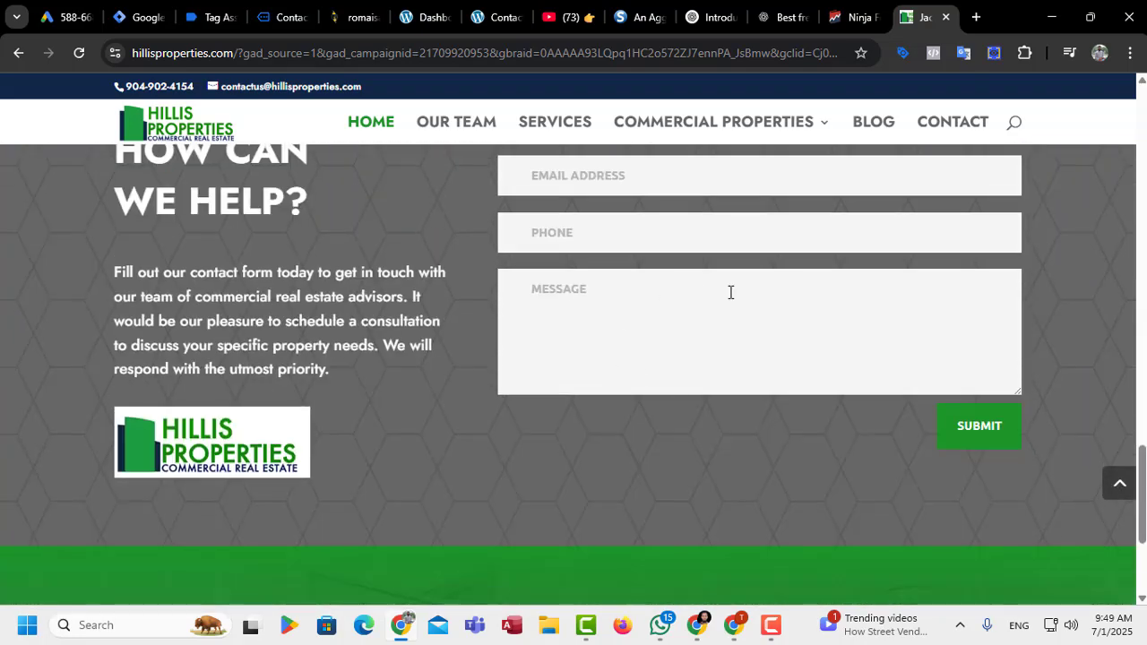
{"action": "scroll", "coordinate": [661, 364], "scroll_direction": "up", "scroll_amount": 2}
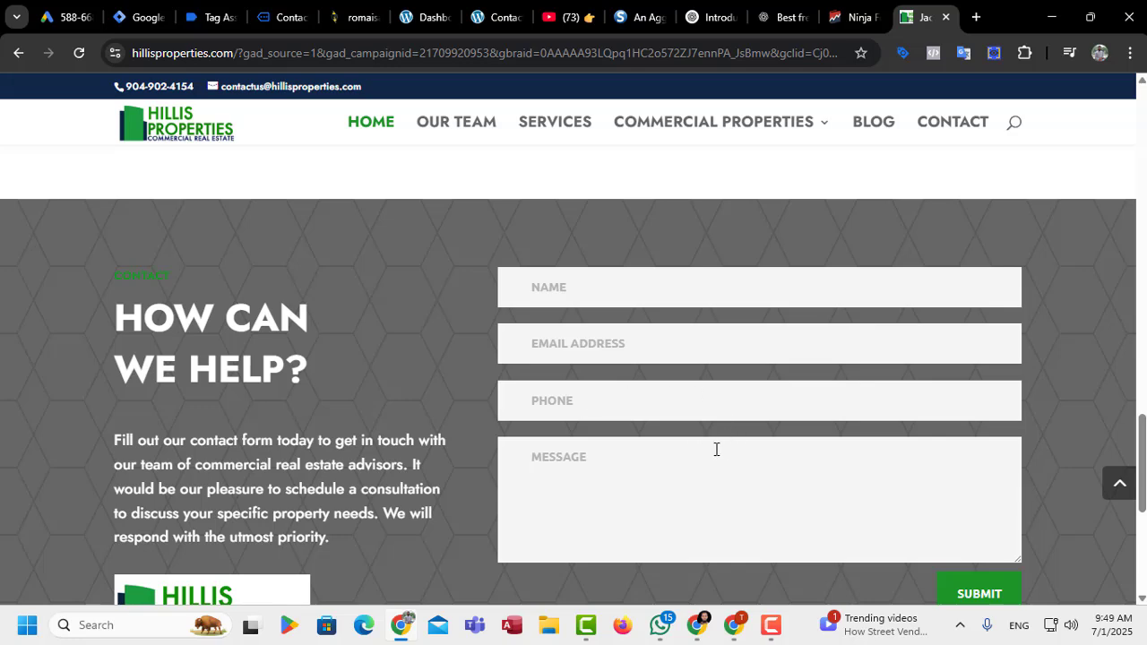
{"action": "left_click", "coordinate": [63, 16]}
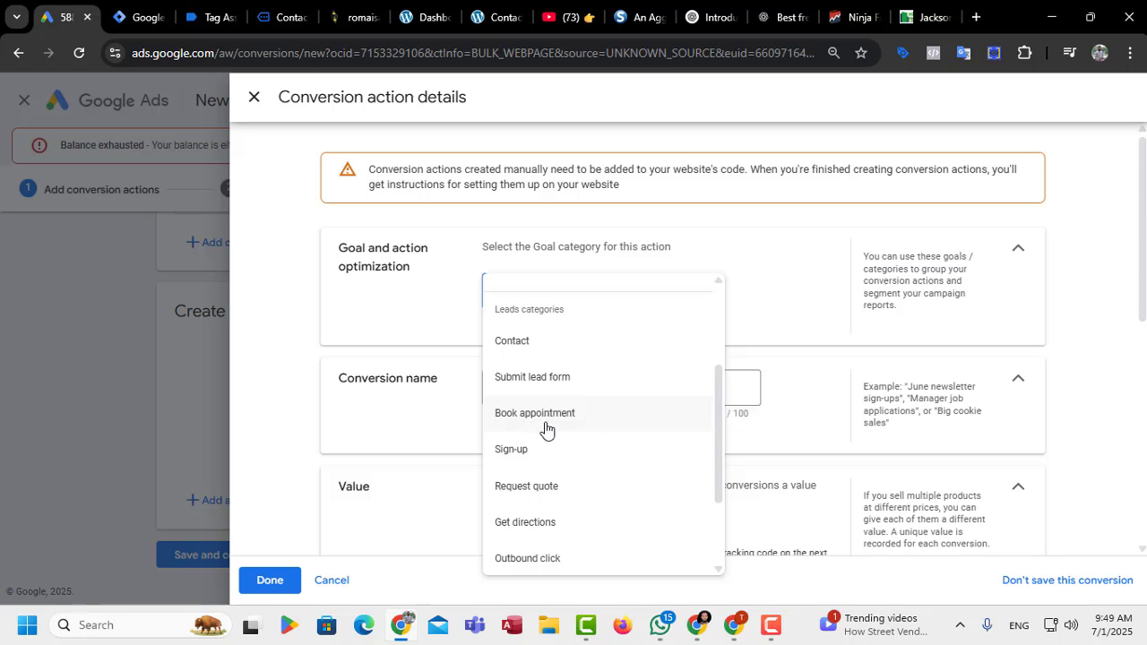
{"action": "scroll", "coordinate": [548, 432], "scroll_direction": "down", "scroll_amount": 1}
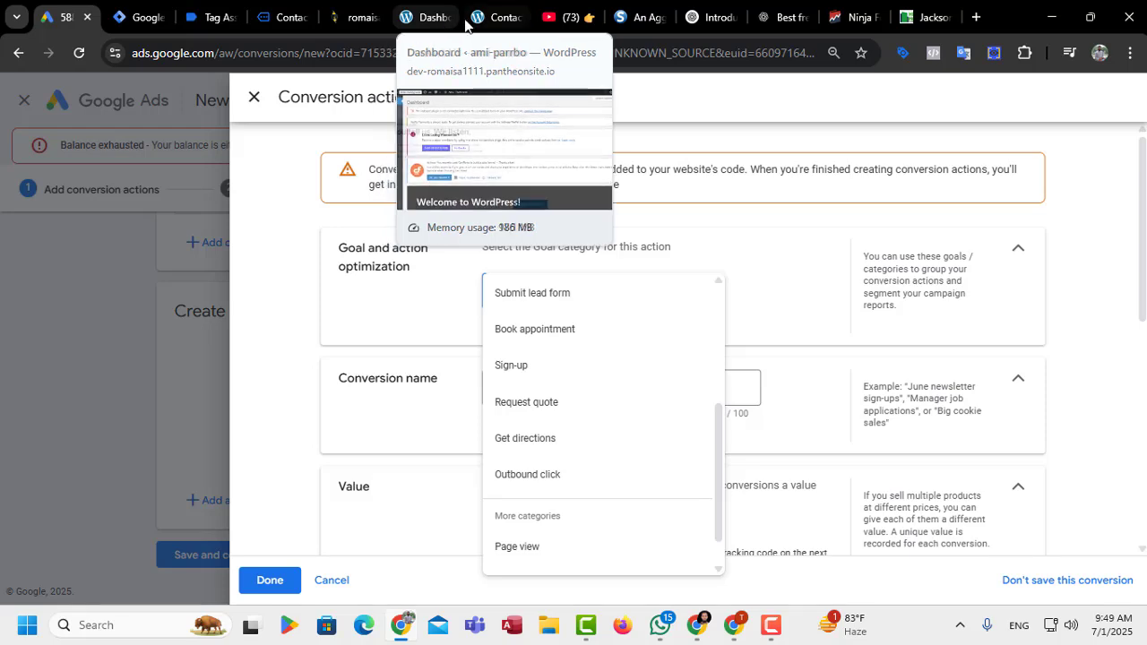
Go back to the store's home page and look through its product listings
{"action": "left_click", "coordinate": [416, 20]}
{"action": "left_click", "coordinate": [469, 20]}
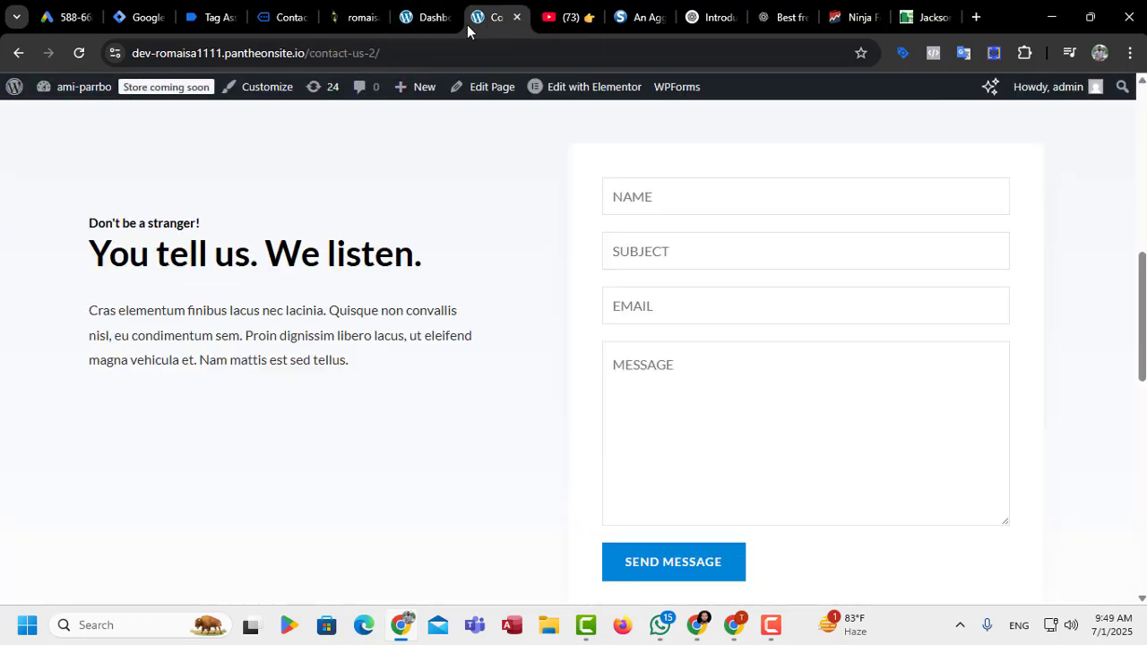
{"action": "scroll", "coordinate": [469, 325], "scroll_direction": "up", "scroll_amount": 3}
{"action": "scroll", "coordinate": [425, 259], "scroll_direction": "up", "scroll_amount": 4}
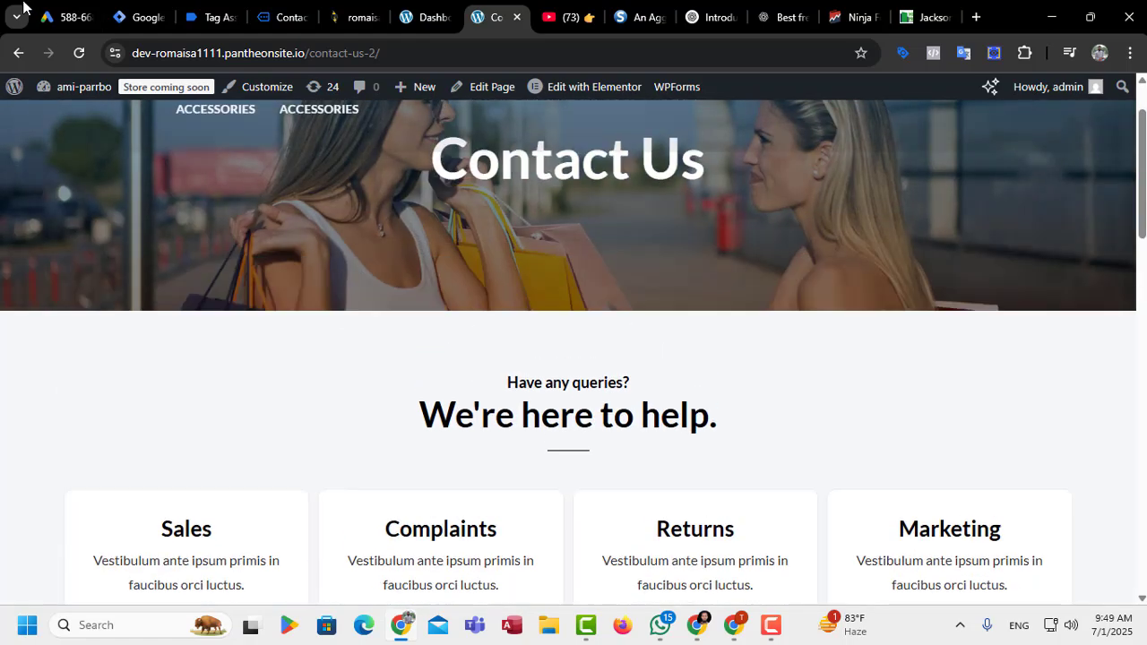
{"action": "left_click", "coordinate": [18, 54]}
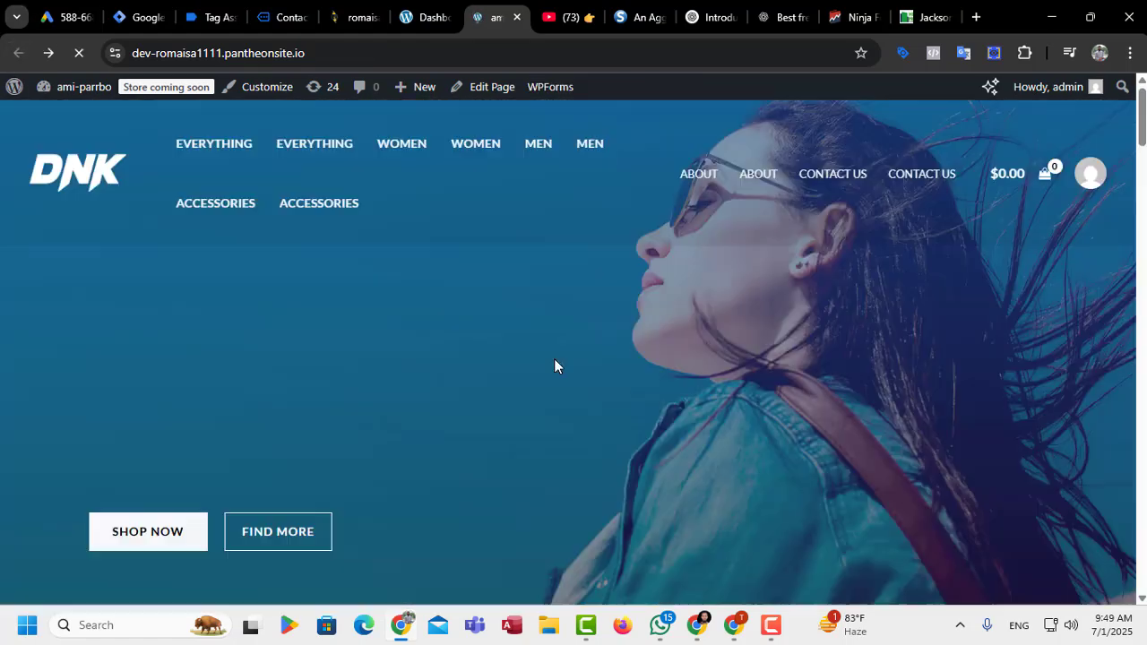
{"action": "scroll", "coordinate": [597, 355], "scroll_direction": "down", "scroll_amount": 4}
{"action": "scroll", "coordinate": [596, 350], "scroll_direction": "down", "scroll_amount": 10}
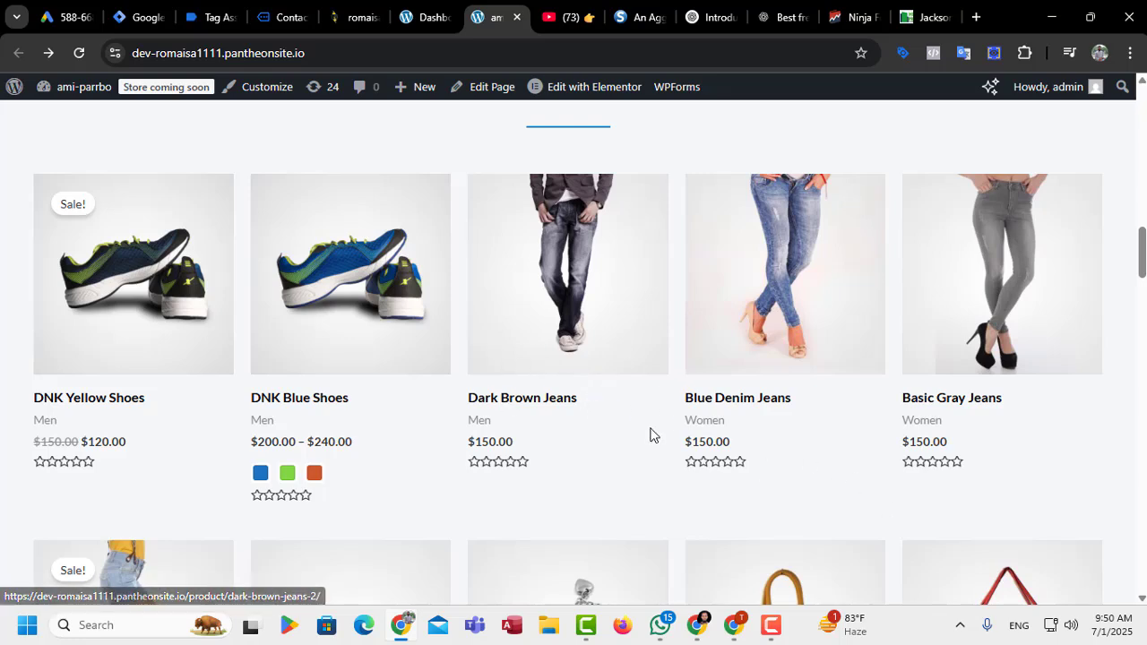
Return to the conversion action details in Google Ads, set the goal category to Contact, and name the conversion "Contact"
{"action": "left_click", "coordinate": [137, 17]}
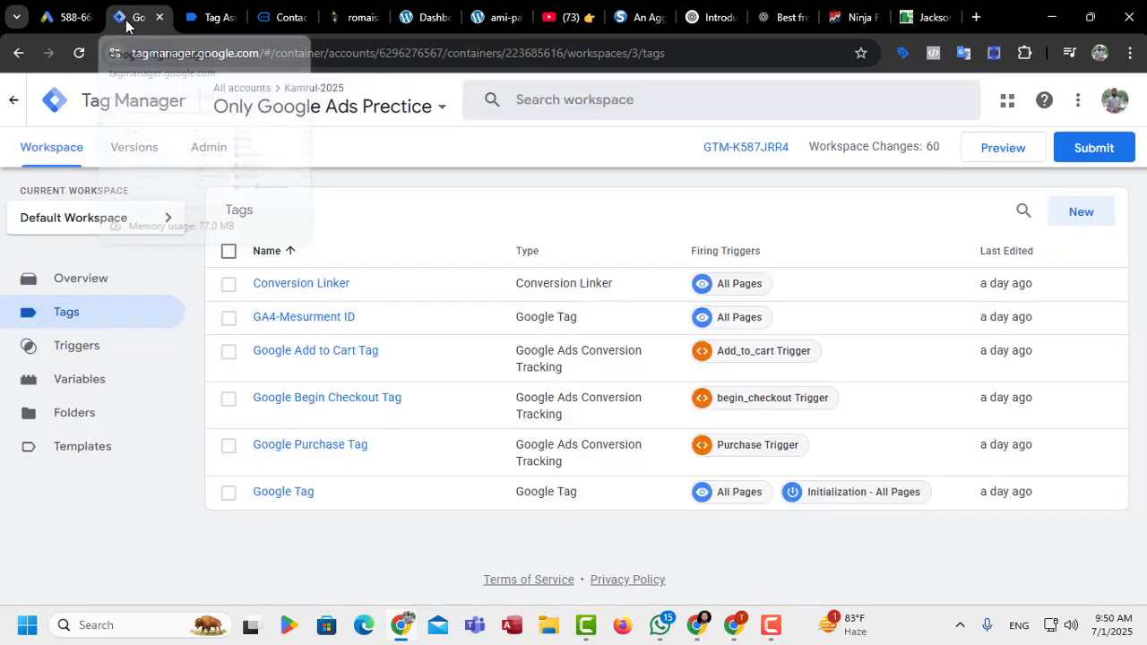
{"action": "left_click", "coordinate": [81, 17]}
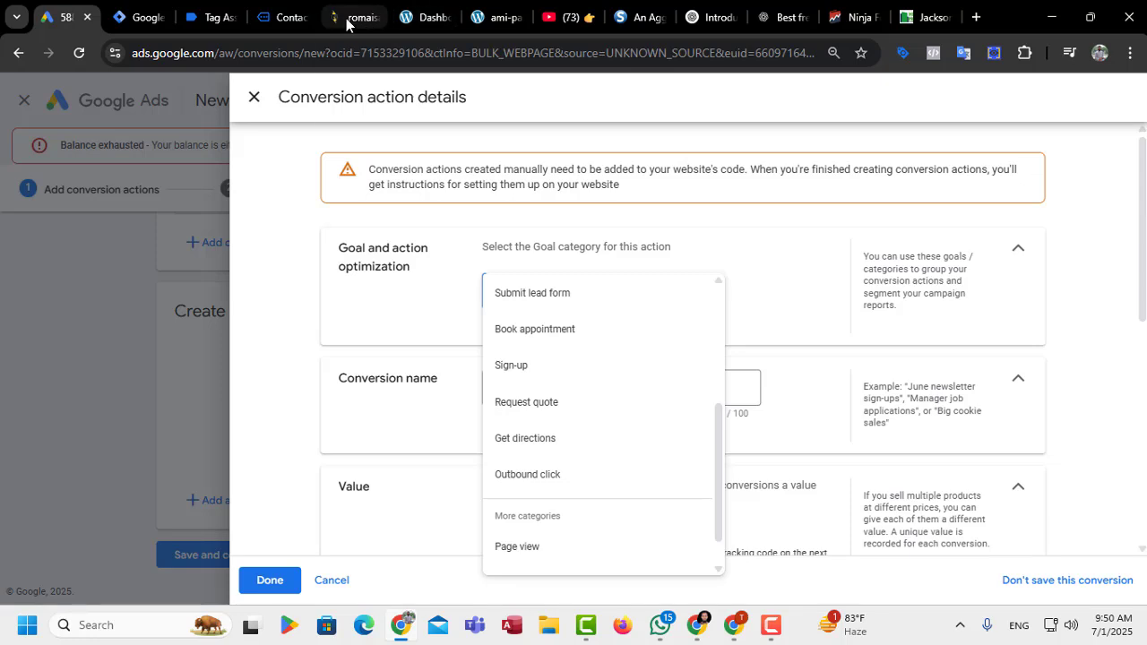
{"action": "mouse_move", "coordinate": [353, 25]}
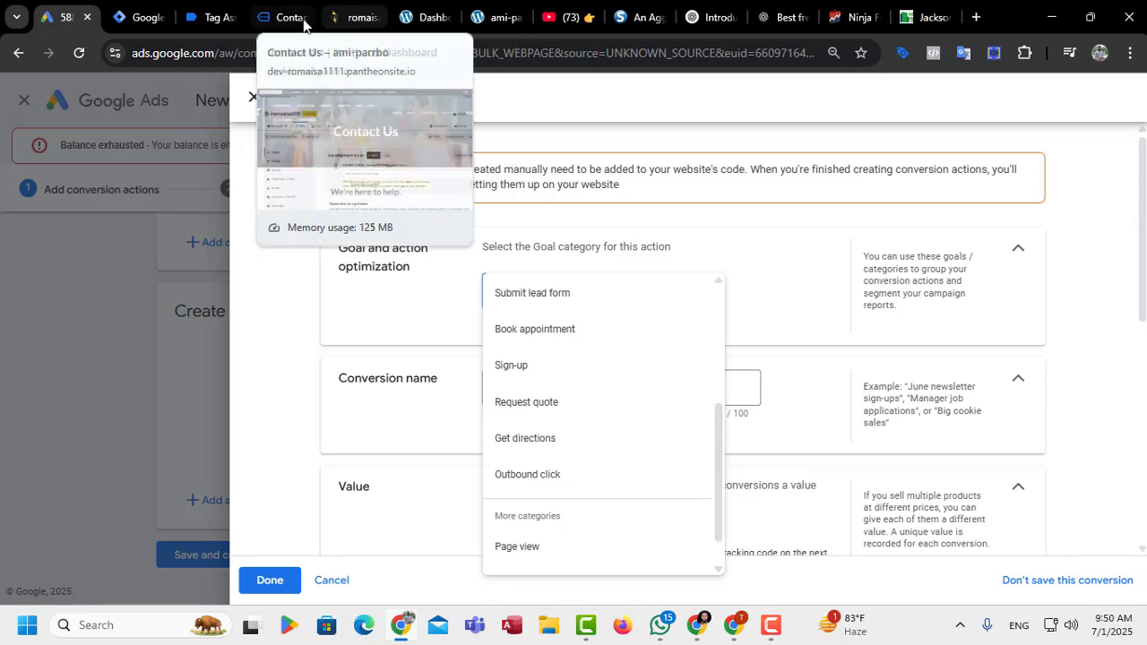
{"action": "mouse_move", "coordinate": [294, 25]}
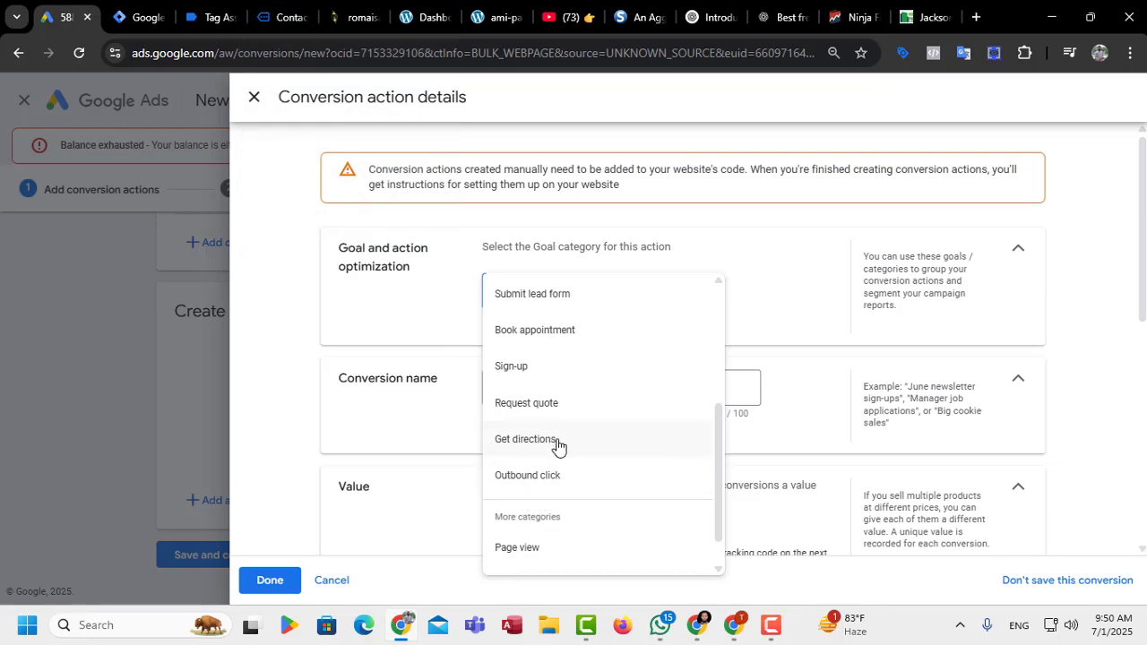
{"action": "scroll", "coordinate": [538, 439], "scroll_direction": "up", "scroll_amount": 1}
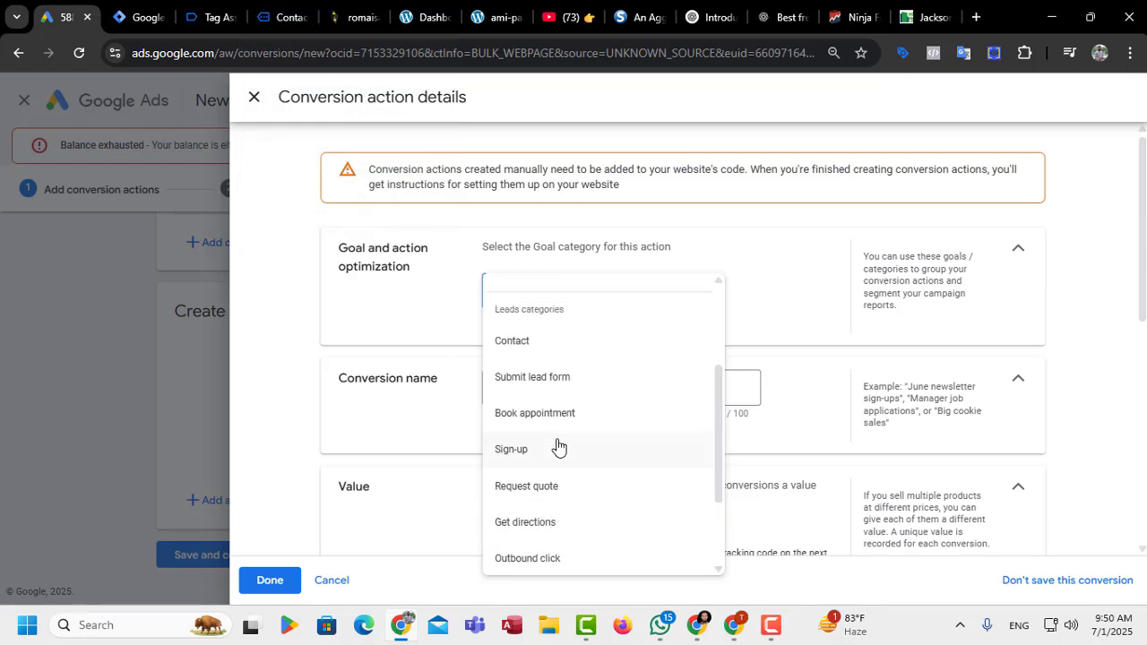
{"action": "left_click", "coordinate": [515, 346]}
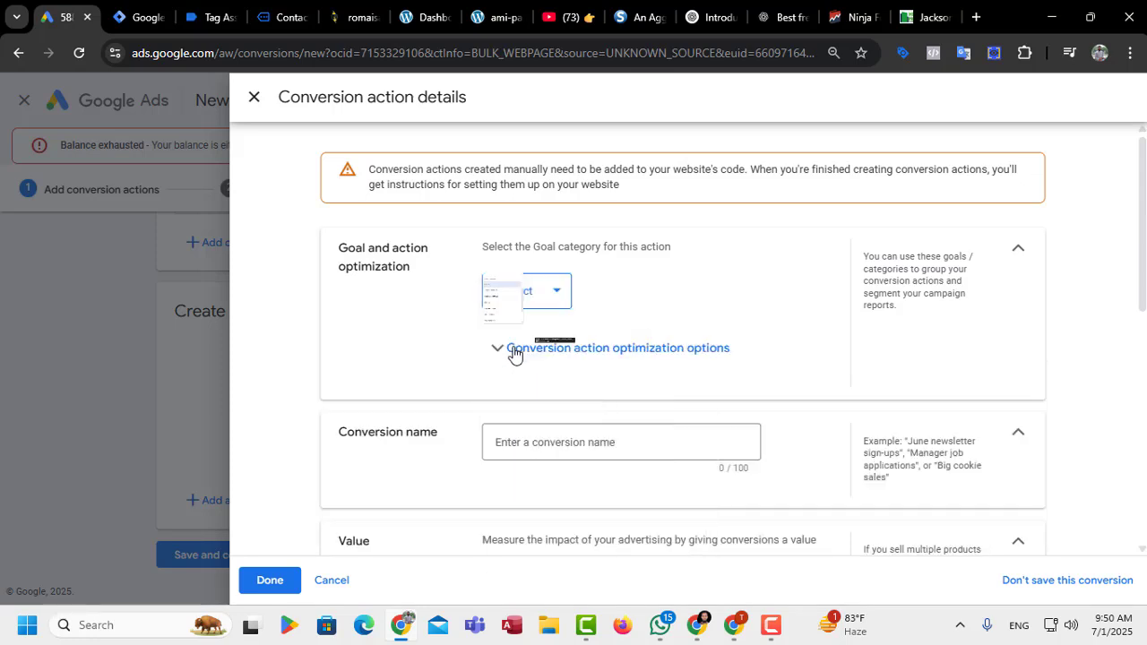
{"action": "left_click", "coordinate": [510, 303]}
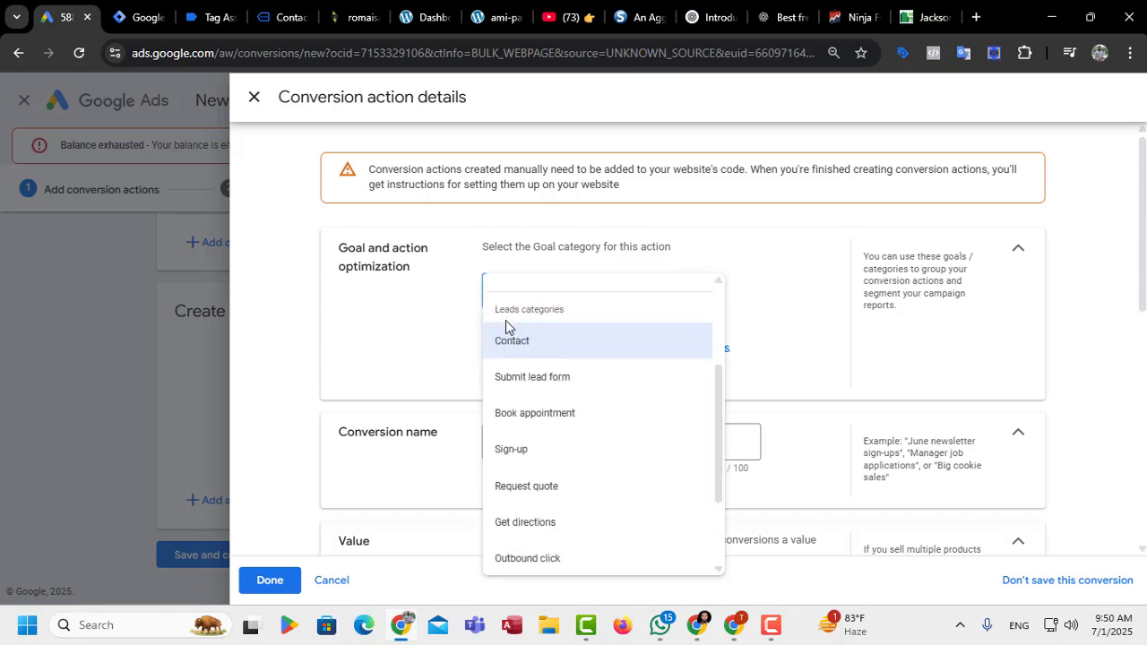
{"action": "left_click", "coordinate": [302, 337]}
{"action": "left_click", "coordinate": [544, 431]}
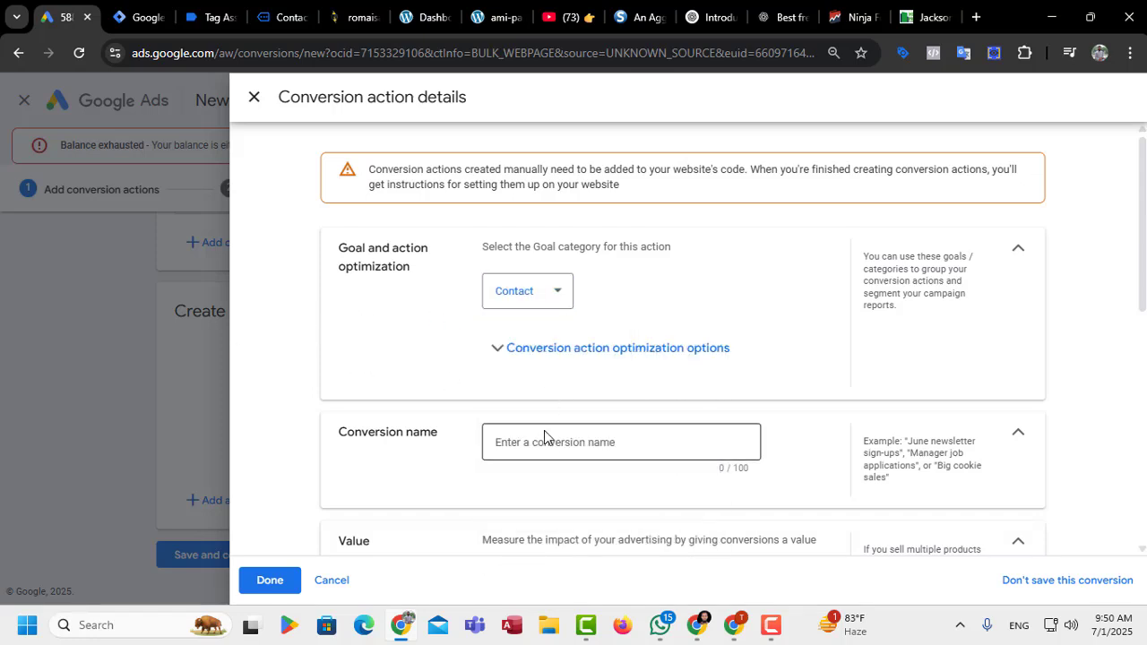
{"action": "type", "text": "Contact"}
Set the Contact conversion to use the same value each time with a count of One, and finish the action
{"action": "scroll", "coordinate": [548, 433], "scroll_direction": "down", "scroll_amount": 3}
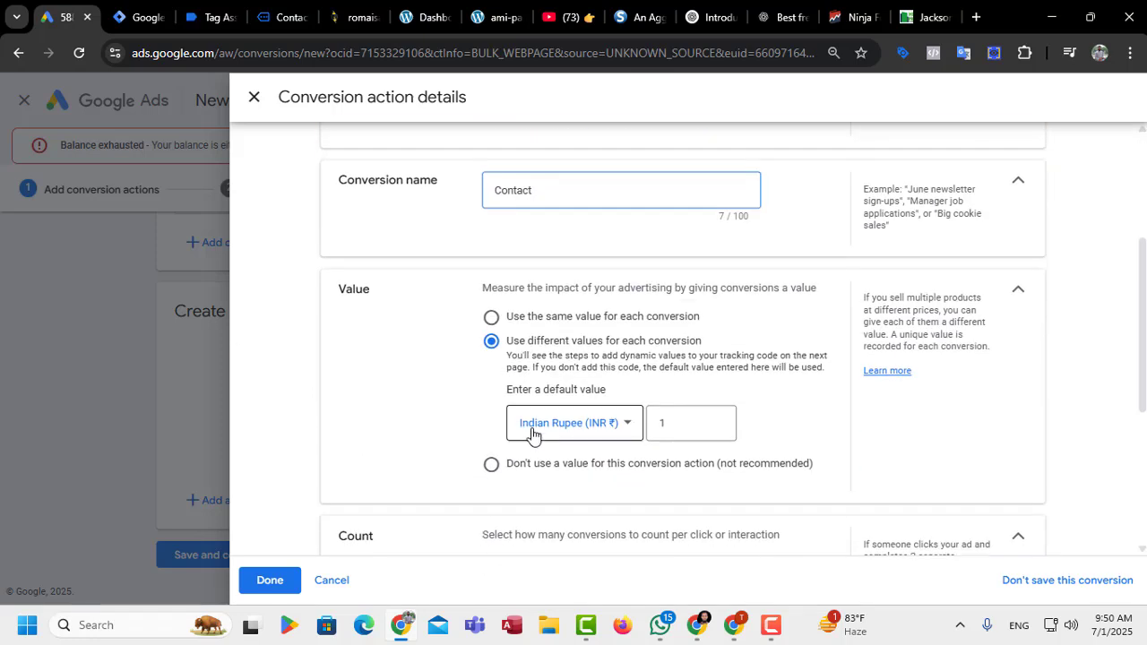
{"action": "left_click", "coordinate": [491, 317]}
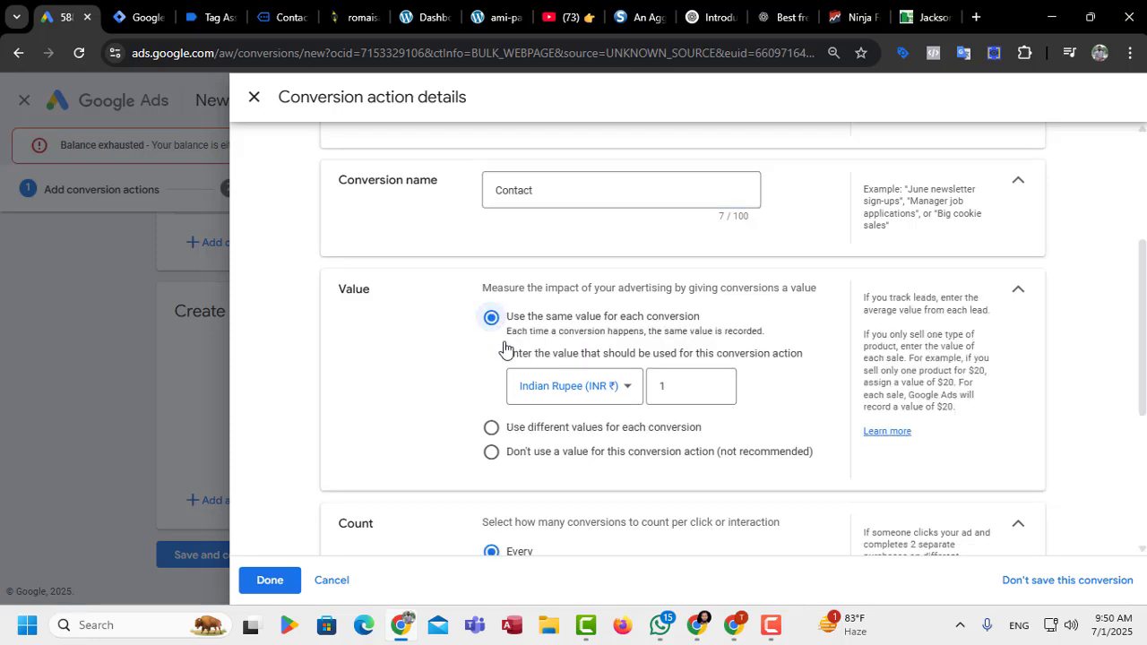
{"action": "scroll", "coordinate": [550, 439], "scroll_direction": "down", "scroll_amount": 2}
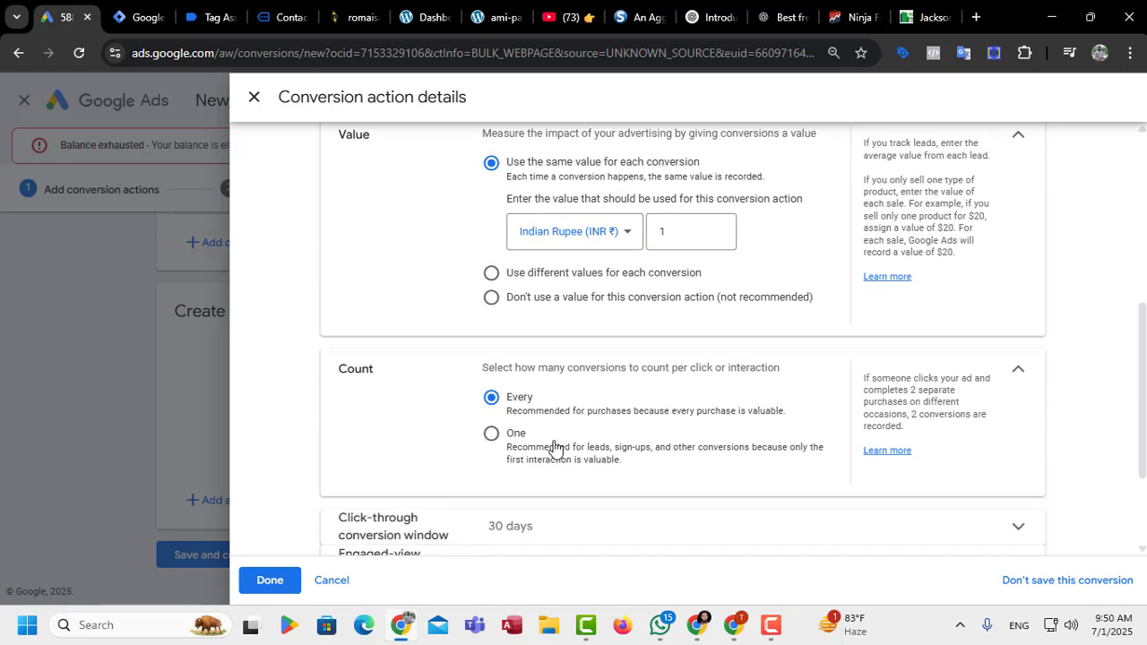
{"action": "left_click", "coordinate": [491, 421]}
{"action": "scroll", "coordinate": [502, 428], "scroll_direction": "down", "scroll_amount": 3}
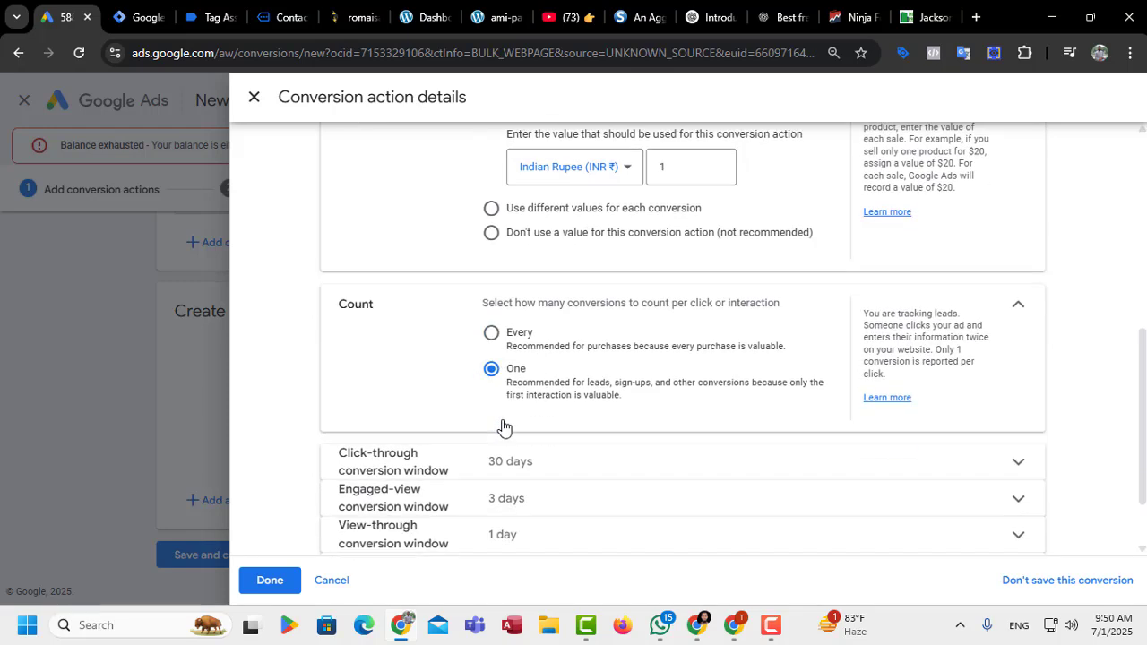
{"action": "left_click", "coordinate": [267, 581]}
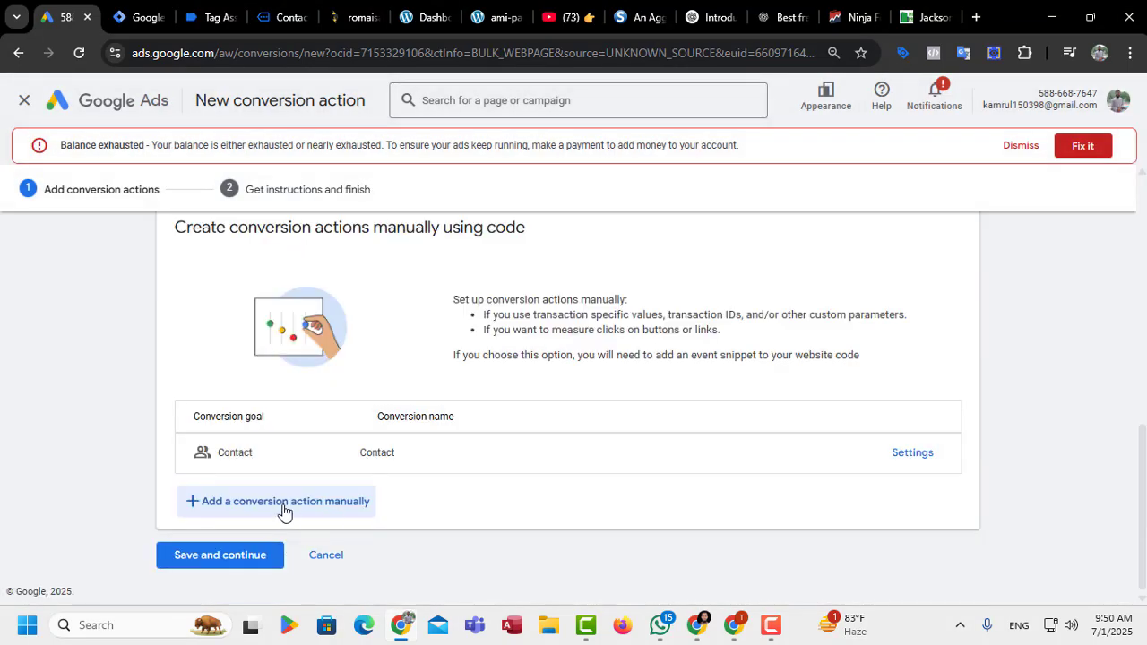
Add another manual conversion action with the goal category Submit lead form and the conversion name "Submit lead form"
{"action": "left_click", "coordinate": [308, 510]}
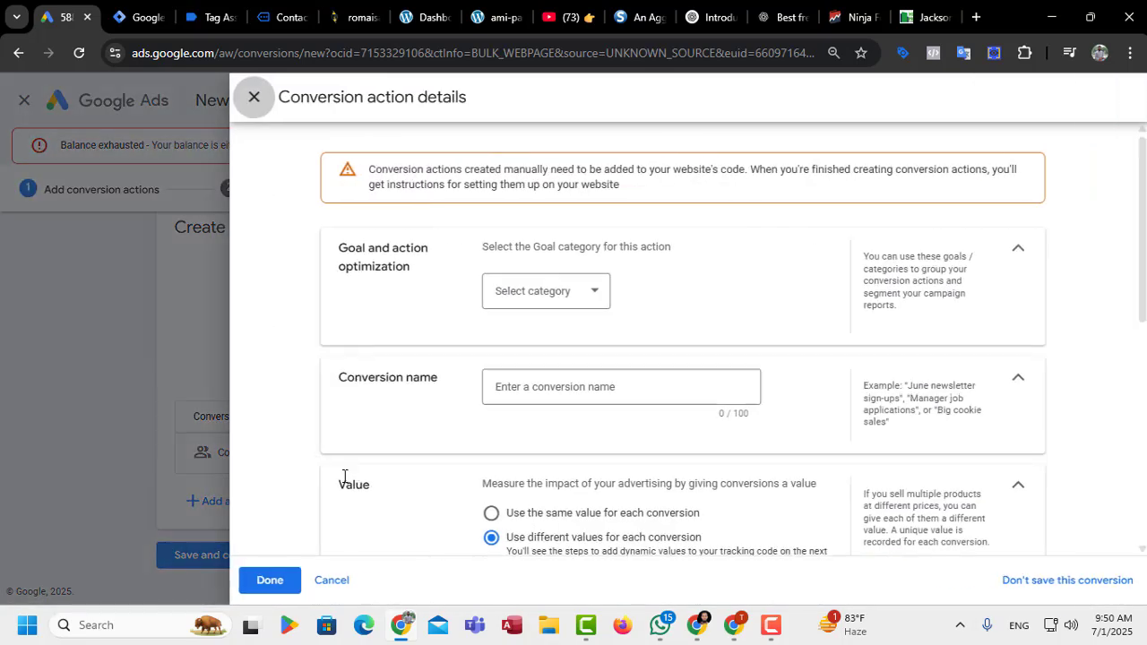
{"action": "left_click", "coordinate": [589, 301]}
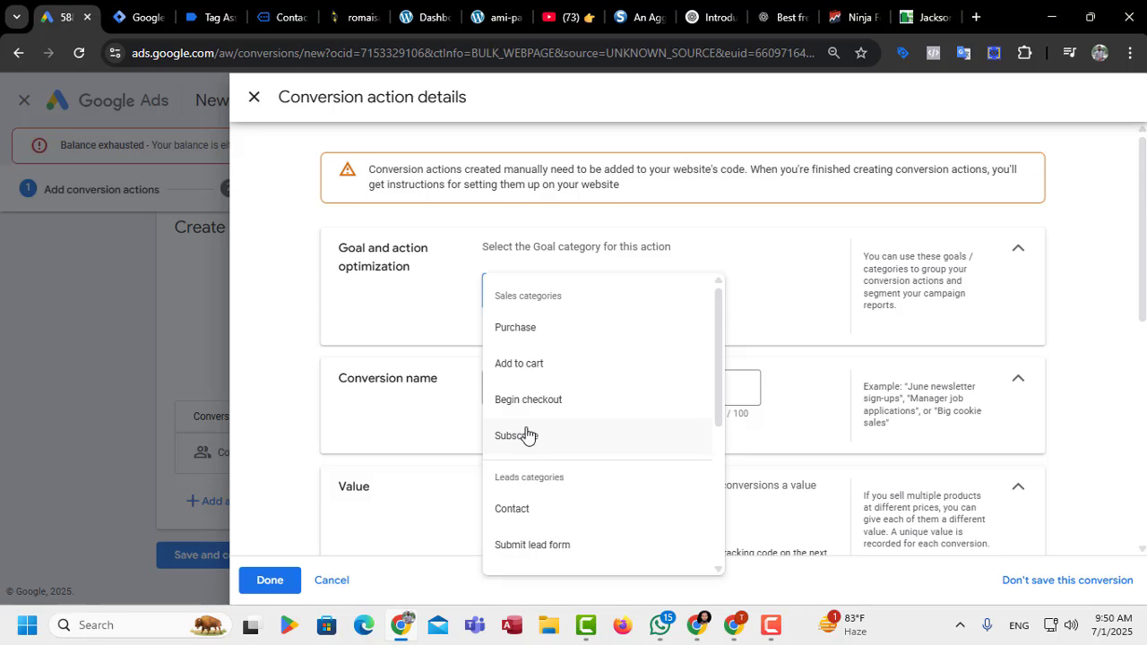
{"action": "scroll", "coordinate": [527, 435], "scroll_direction": "down", "scroll_amount": 3}
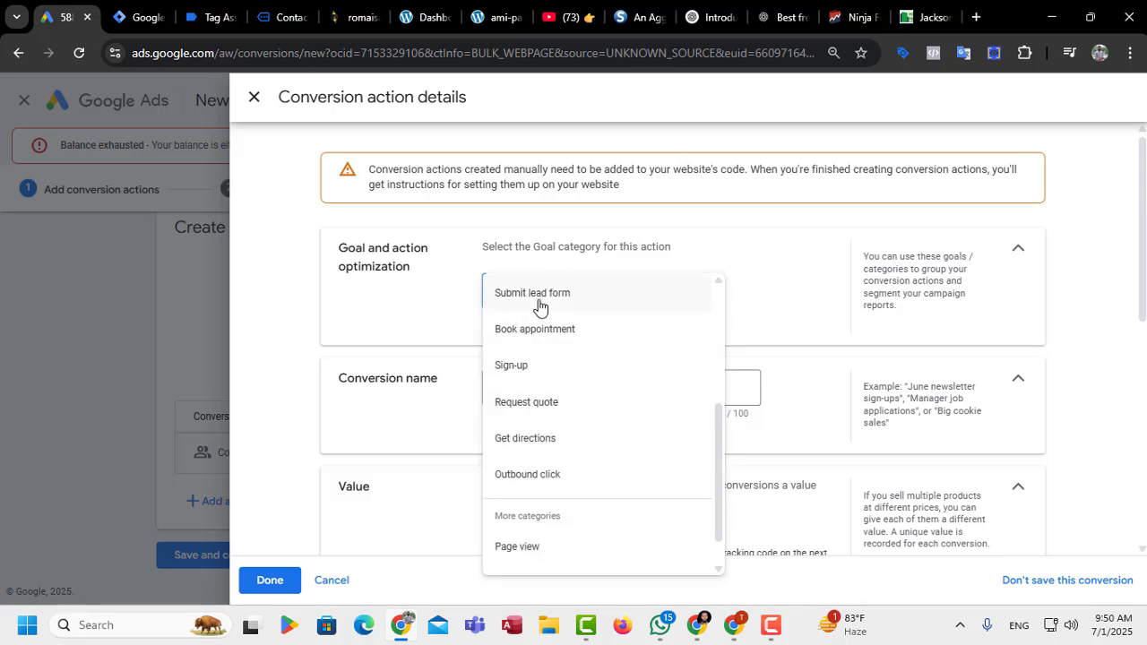
{"action": "left_click", "coordinate": [538, 296]}
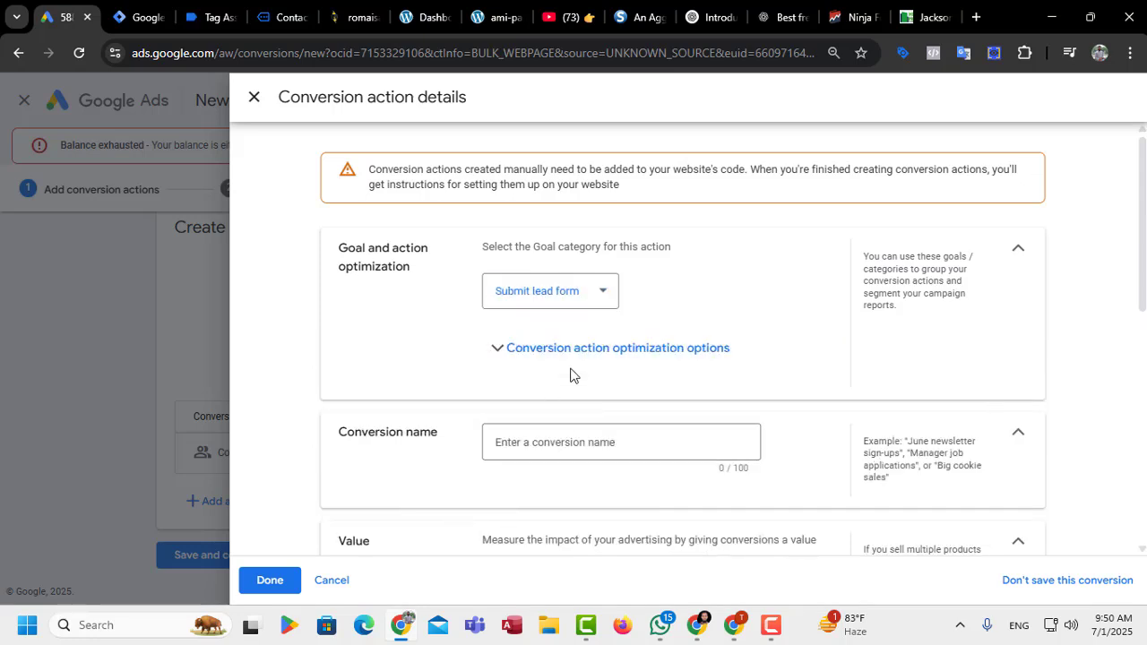
{"action": "left_click", "coordinate": [486, 308]}
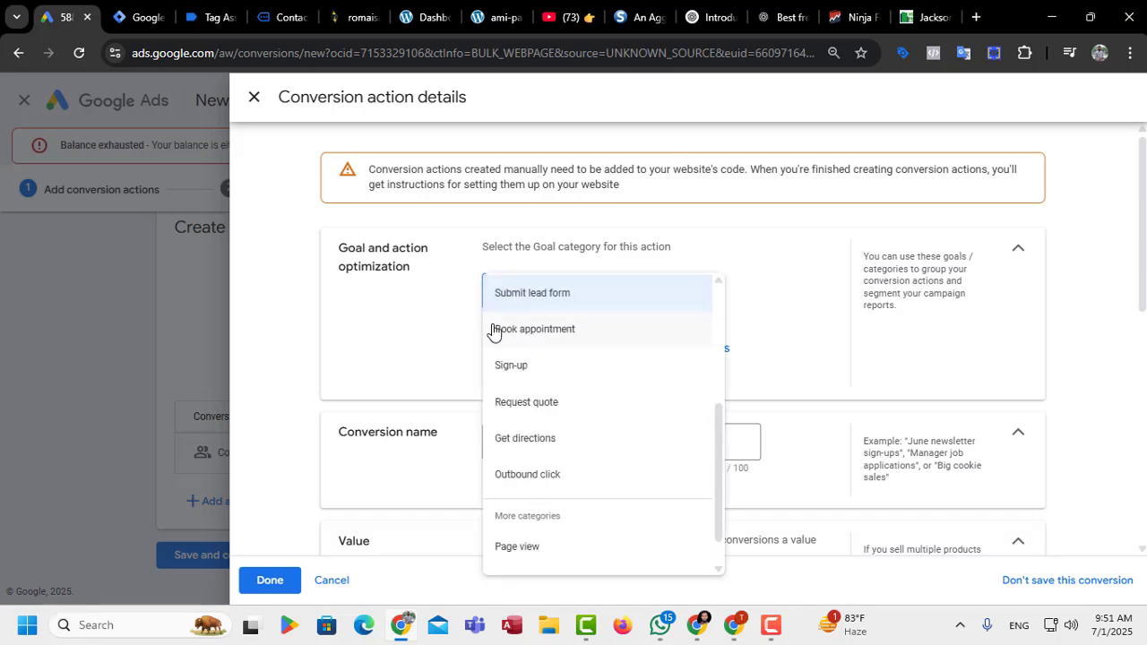
{"action": "left_click", "coordinate": [423, 317]}
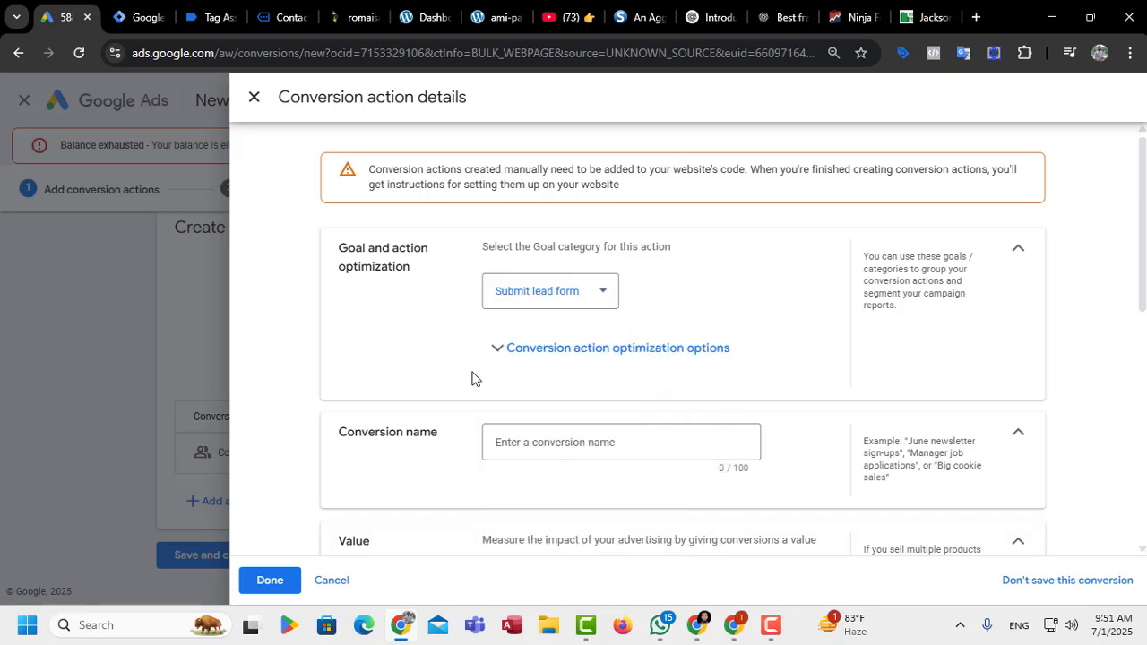
{"action": "left_click", "coordinate": [540, 434]}
{"action": "type", "text": "Submit lead form"}
Set the Submit lead form conversion to use the same value each time with a count of One, and finish the action
{"action": "scroll", "coordinate": [462, 457], "scroll_direction": "down", "scroll_amount": 3}
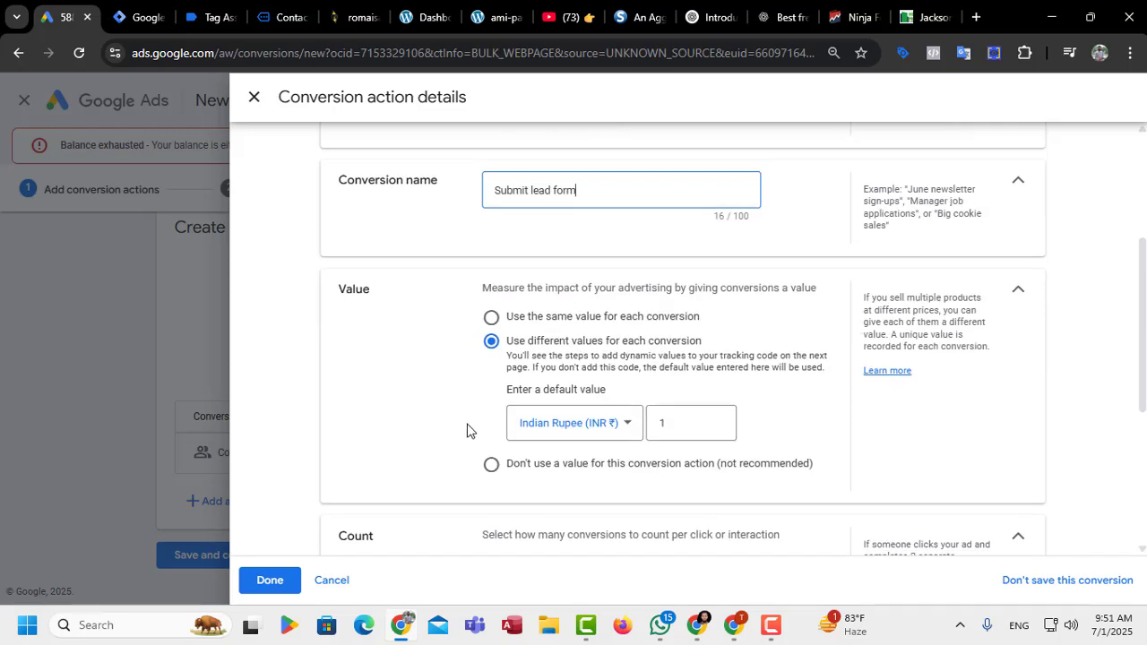
{"action": "left_click", "coordinate": [491, 317]}
{"action": "scroll", "coordinate": [493, 395], "scroll_direction": "down", "scroll_amount": 3}
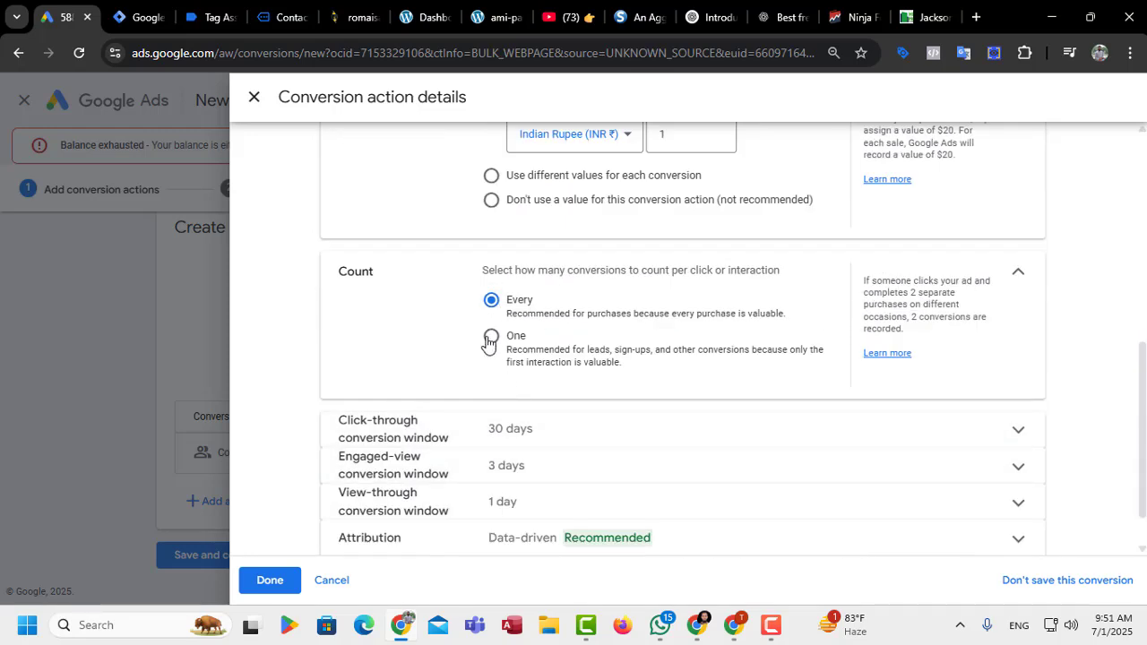
{"action": "left_click", "coordinate": [491, 336]}
{"action": "scroll", "coordinate": [455, 457], "scroll_direction": "down", "scroll_amount": 1}
{"action": "left_click", "coordinate": [292, 581]}
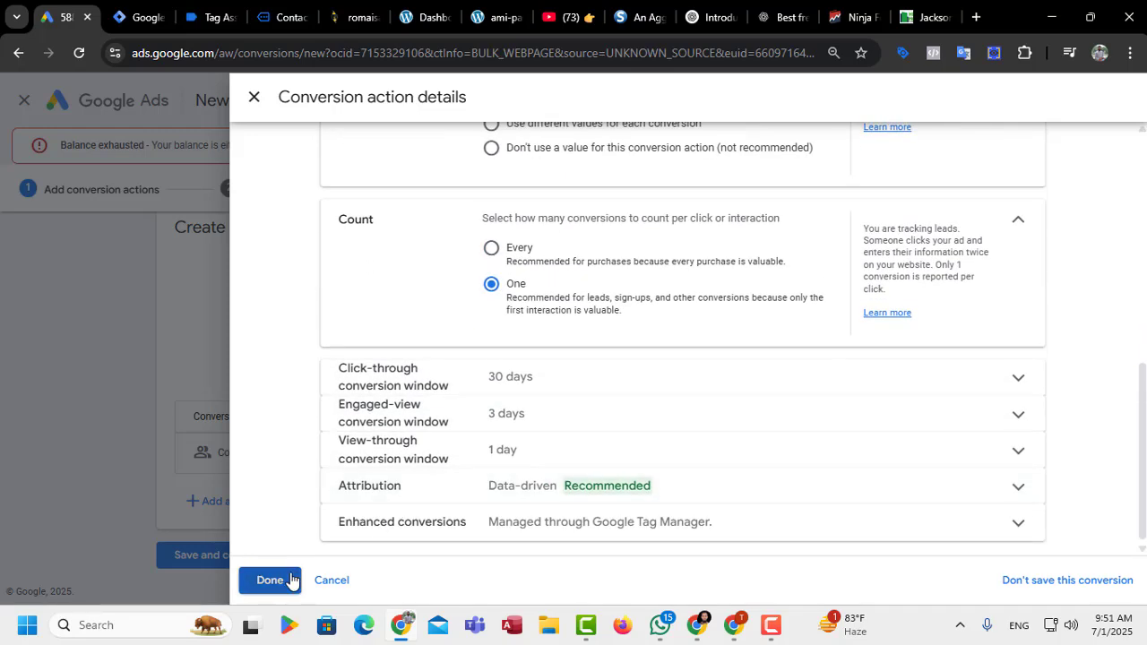
Add a third manual conversion action and set its goal category to Outbound click
{"action": "scroll", "coordinate": [435, 468], "scroll_direction": "down", "scroll_amount": 1}
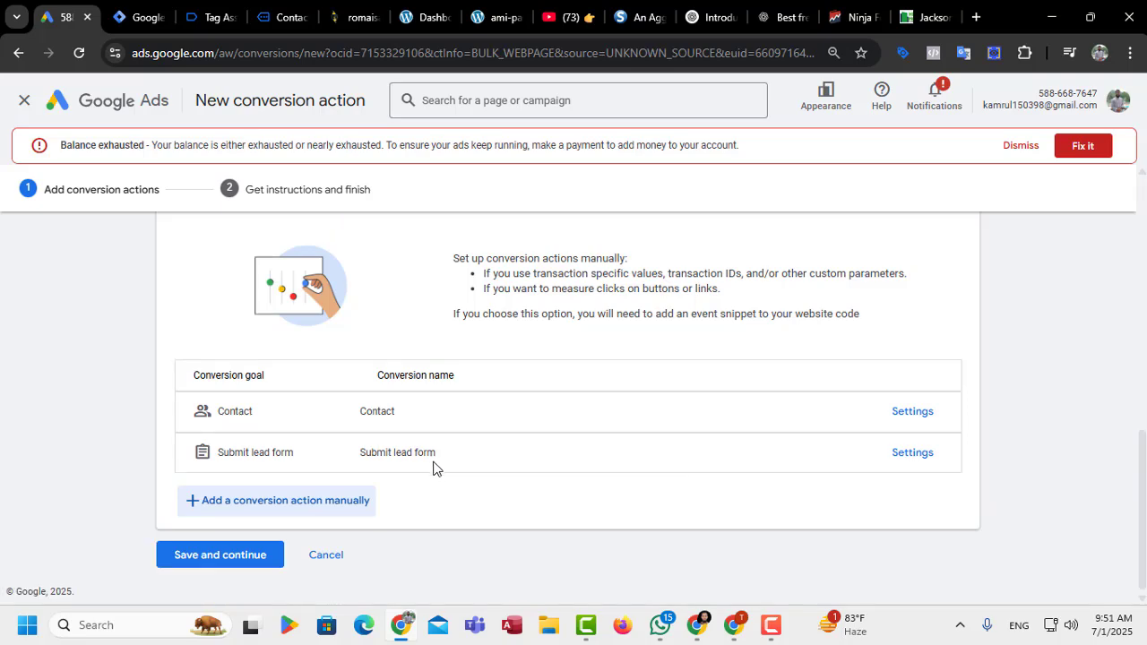
{"action": "left_click", "coordinate": [262, 507]}
{"action": "scroll", "coordinate": [501, 411], "scroll_direction": "down", "scroll_amount": 2}
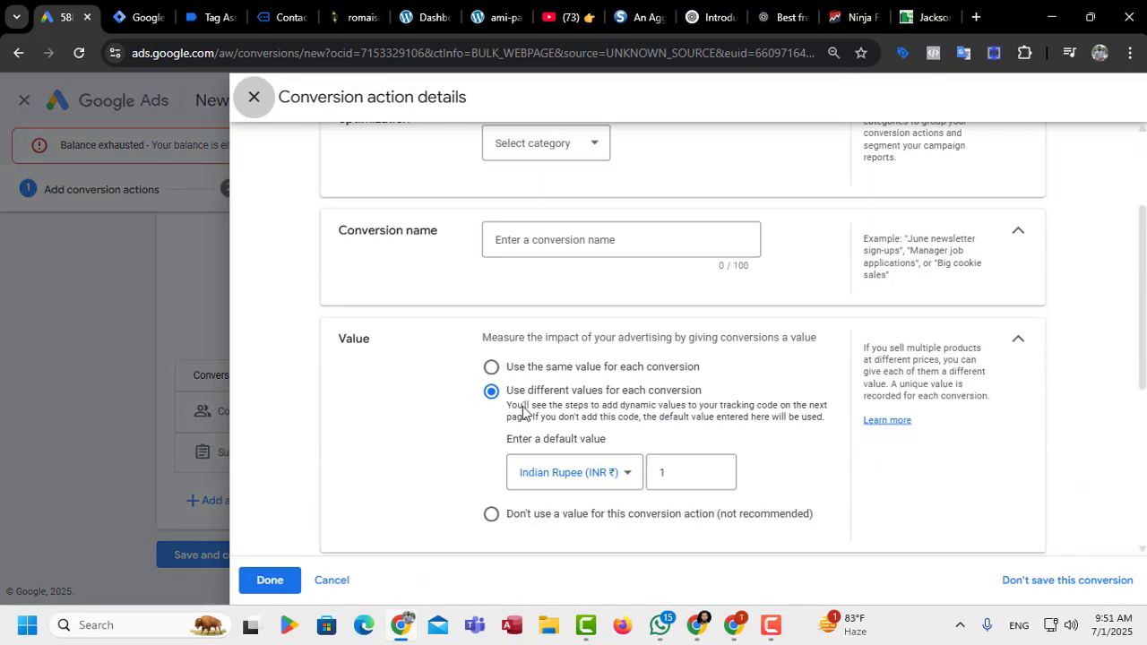
{"action": "scroll", "coordinate": [523, 412], "scroll_direction": "up", "scroll_amount": 3}
{"action": "left_click", "coordinate": [595, 296]}
{"action": "scroll", "coordinate": [549, 408], "scroll_direction": "down", "scroll_amount": 3}
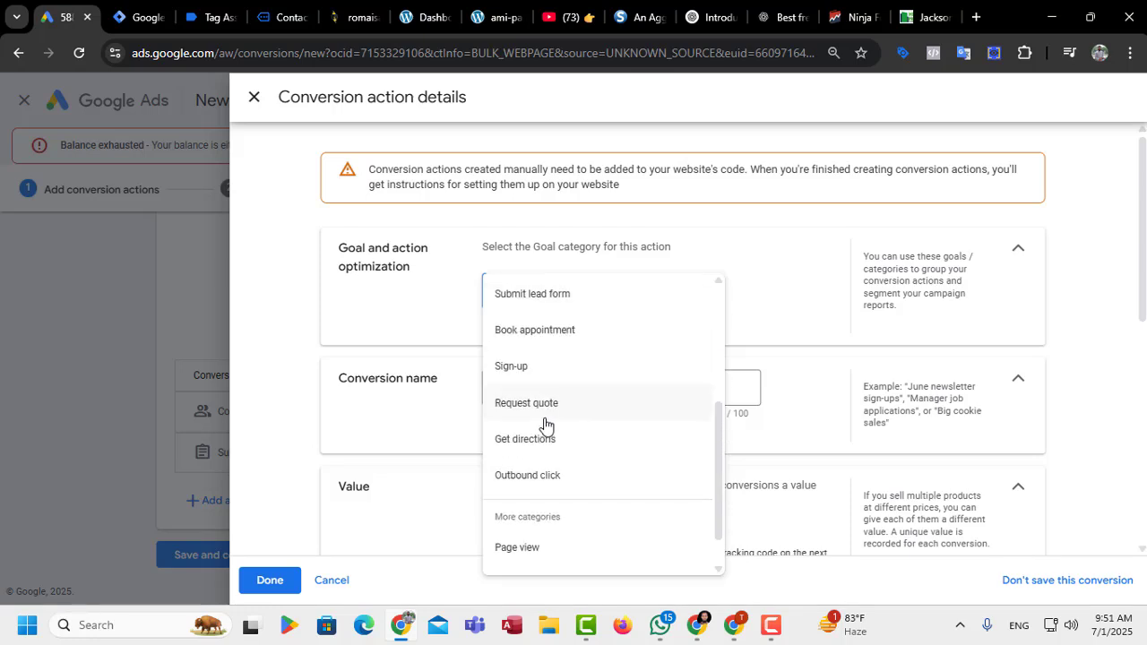
{"action": "scroll", "coordinate": [547, 425], "scroll_direction": "up", "scroll_amount": 1}
{"action": "scroll", "coordinate": [547, 425], "scroll_direction": "down", "scroll_amount": 1}
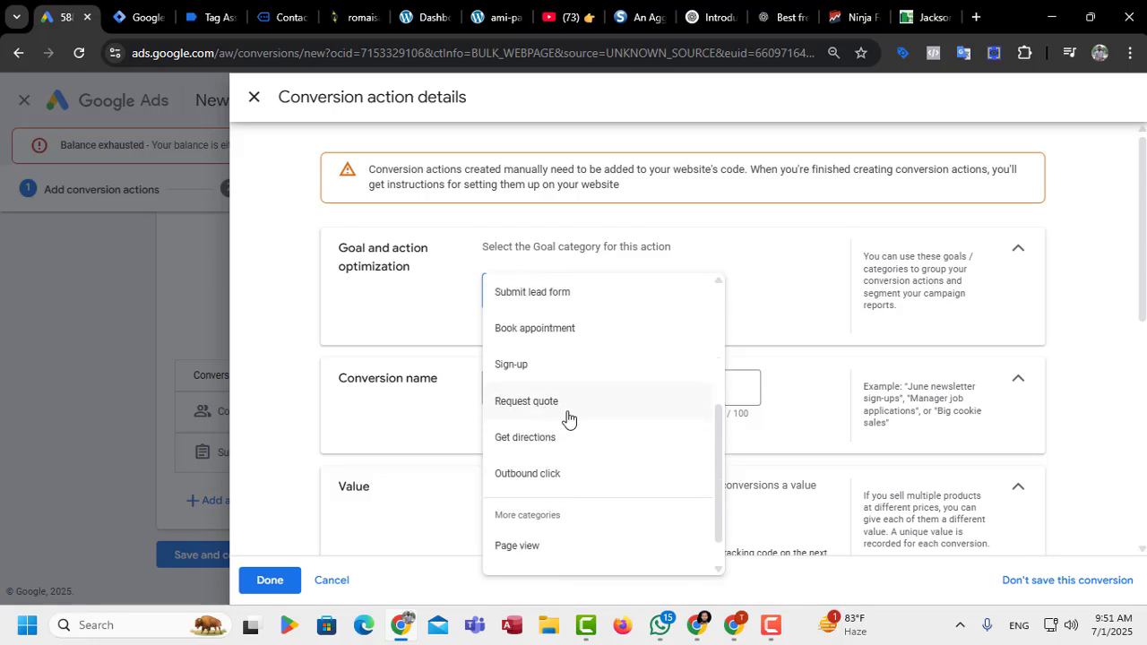
{"action": "scroll", "coordinate": [566, 418], "scroll_direction": "down", "scroll_amount": 1}
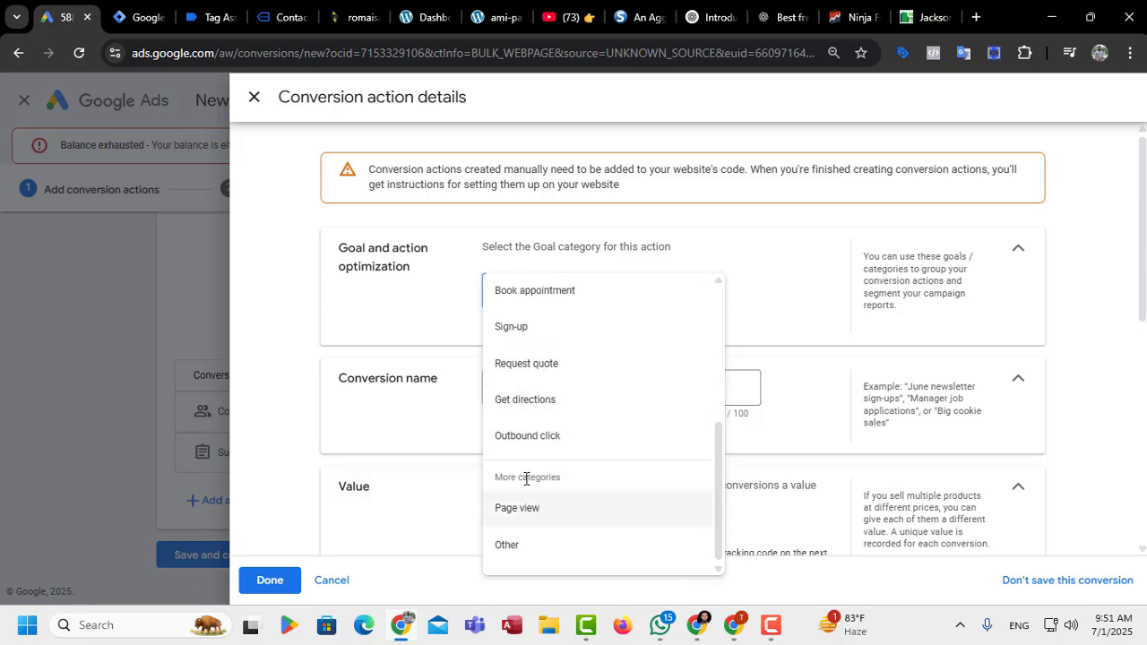
{"action": "left_click", "coordinate": [540, 439]}
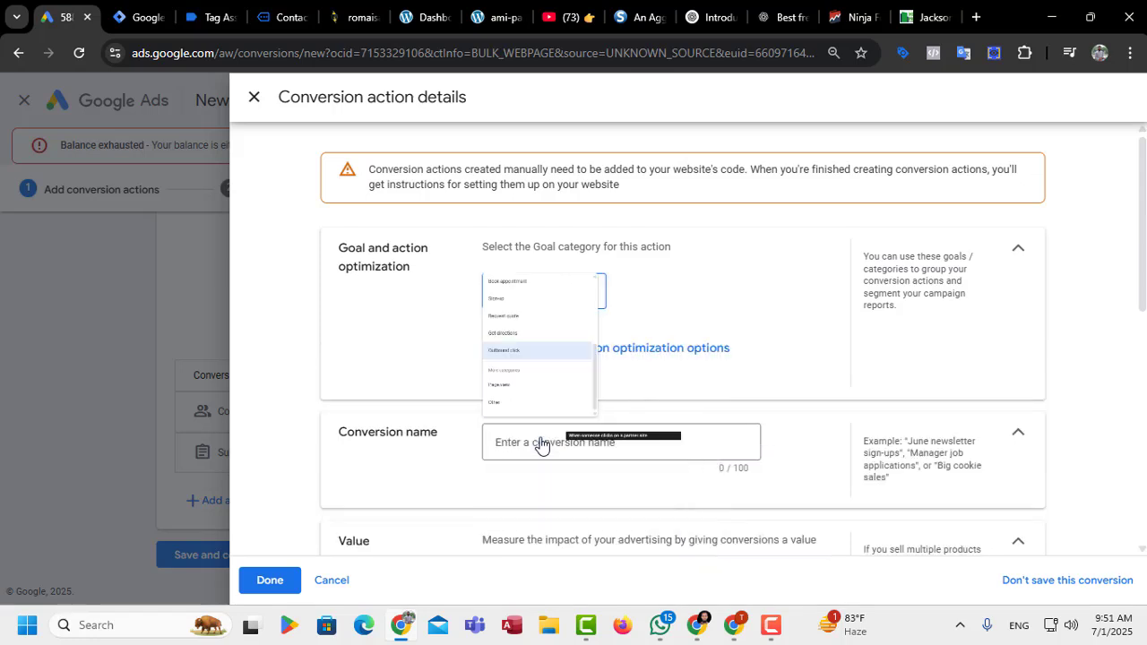
Name the third conversion "Outbound click", matching the text of its goal category
{"action": "left_click_drag", "start_coordinate": [566, 300], "coordinate": [478, 308]}
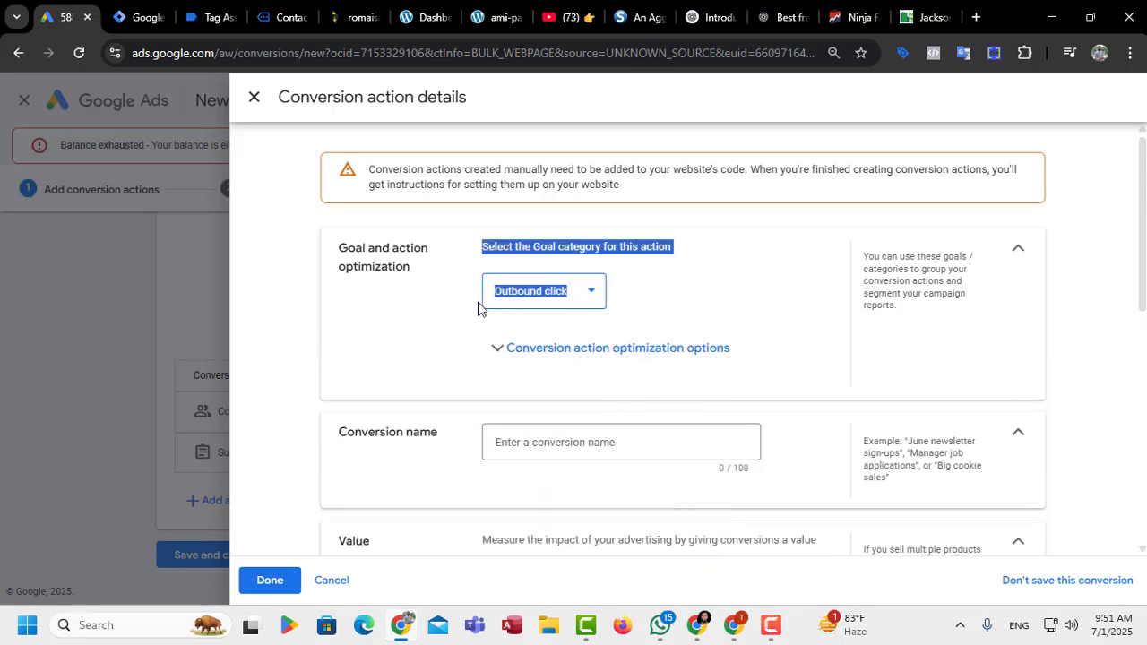
{"action": "left_click", "coordinate": [524, 318]}
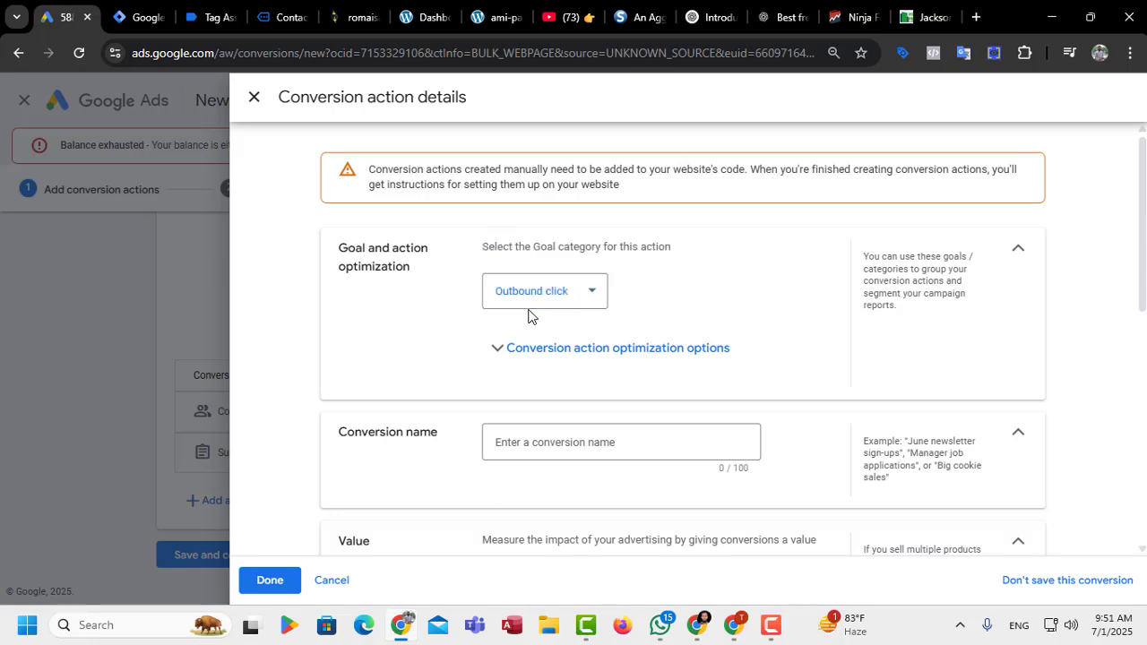
{"action": "left_click", "coordinate": [500, 307]}
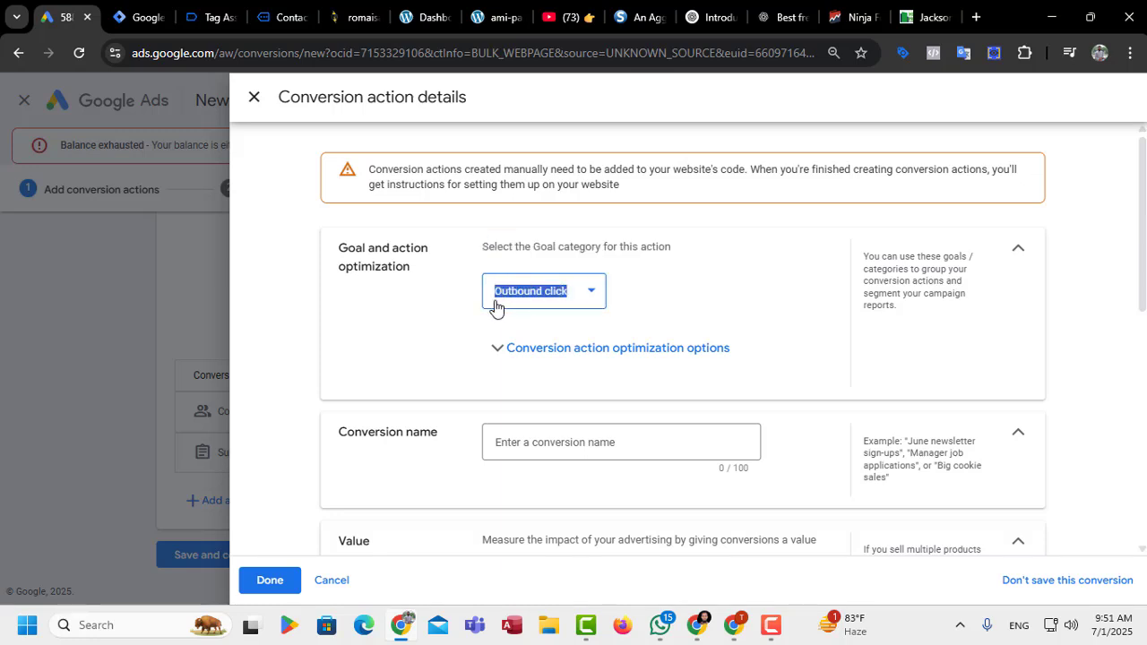
{"action": "left_click", "coordinate": [388, 335]}
{"action": "left_click", "coordinate": [533, 445]}
{"action": "type", "text": "Outbound click"}
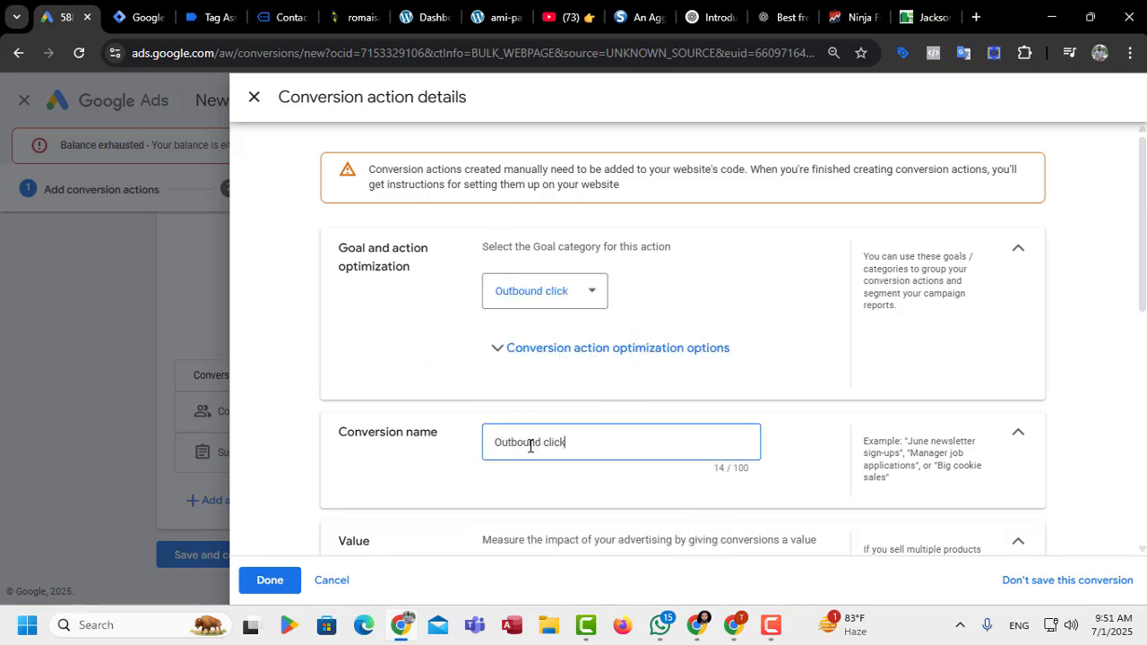
Set the Outbound click conversion to use the same value each time with a count of One, and finish the action
{"action": "scroll", "coordinate": [520, 448], "scroll_direction": "down", "scroll_amount": 3}
{"action": "left_click", "coordinate": [489, 319]}
{"action": "scroll", "coordinate": [493, 376], "scroll_direction": "down", "scroll_amount": 2}
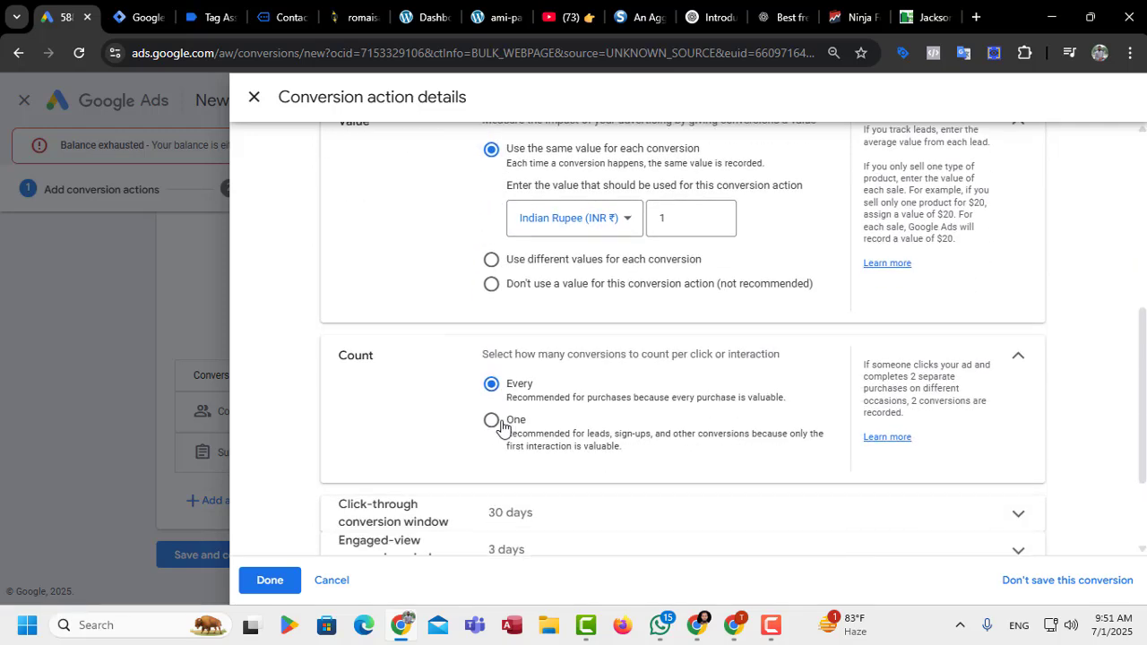
{"action": "left_click", "coordinate": [492, 421]}
{"action": "scroll", "coordinate": [494, 438], "scroll_direction": "down", "scroll_amount": 2}
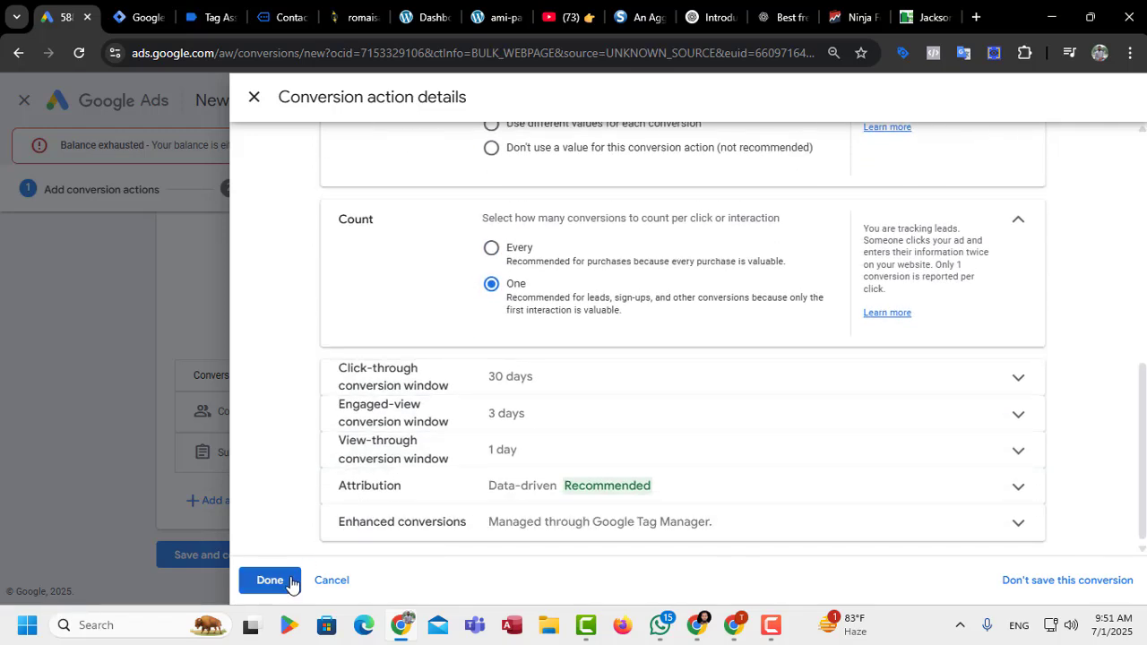
{"action": "left_click", "coordinate": [284, 582]}
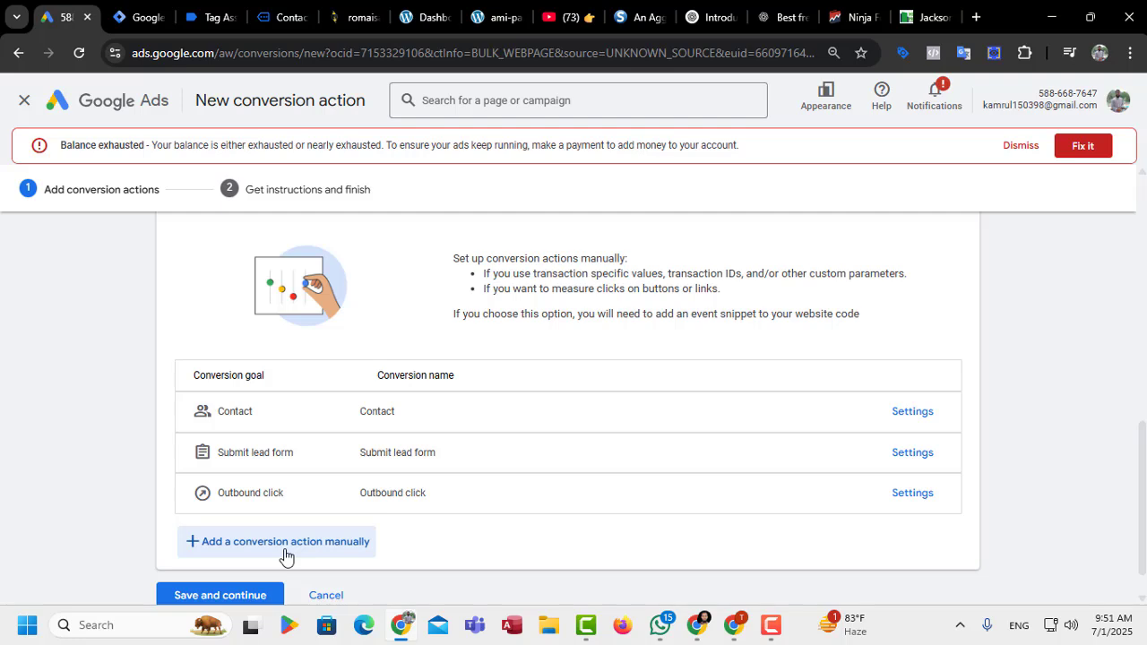
Save the three manual conversion actions and finish the conversion setup without adding event snippets
{"action": "scroll", "coordinate": [305, 555], "scroll_direction": "down", "scroll_amount": 1}
{"action": "left_click", "coordinate": [210, 553]}
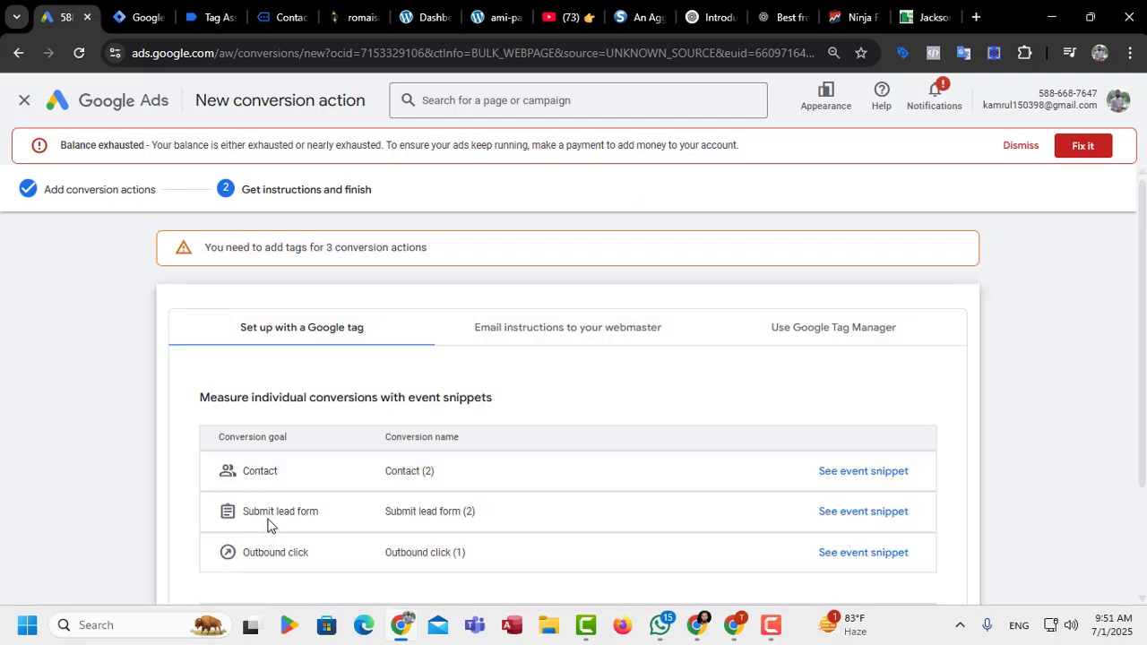
{"action": "scroll", "coordinate": [236, 525], "scroll_direction": "down", "scroll_amount": 2}
{"action": "left_click", "coordinate": [166, 560]}
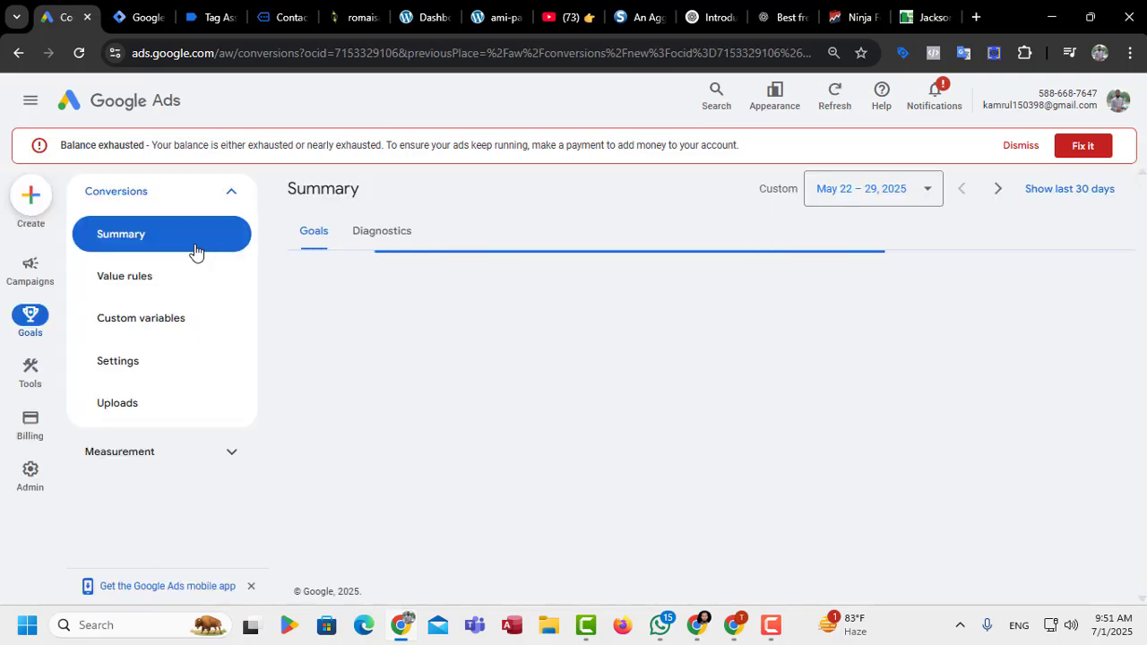
Switch to Tag Manager and look through the workspace's built-in and user-defined variables
{"action": "left_click", "coordinate": [146, 18]}
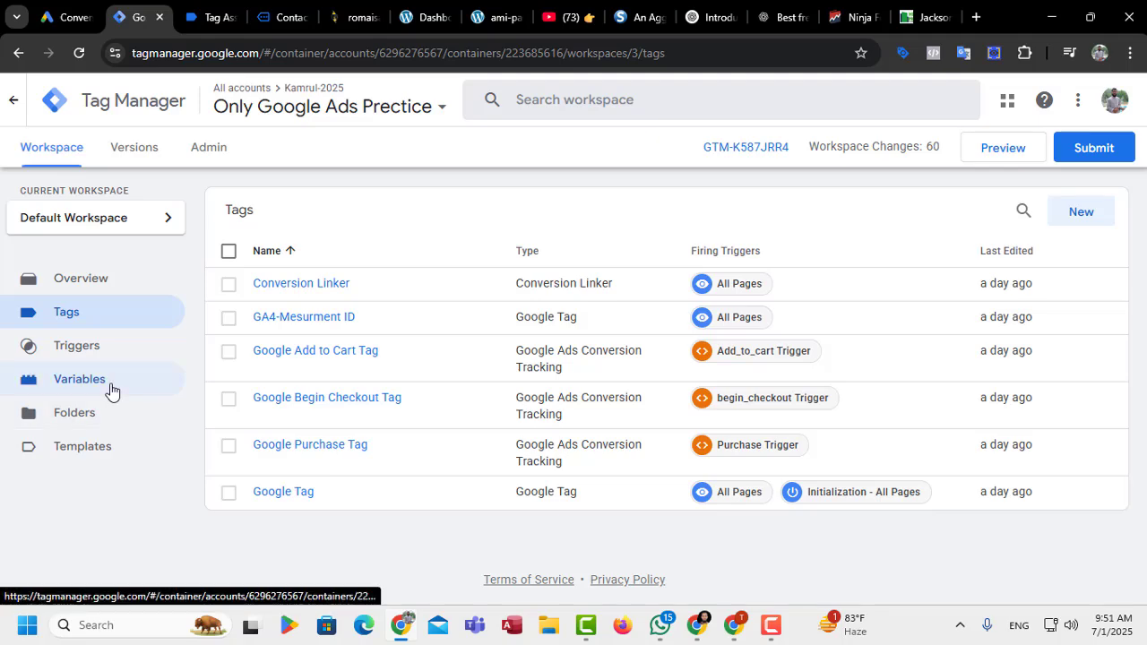
{"action": "left_click", "coordinate": [111, 391]}
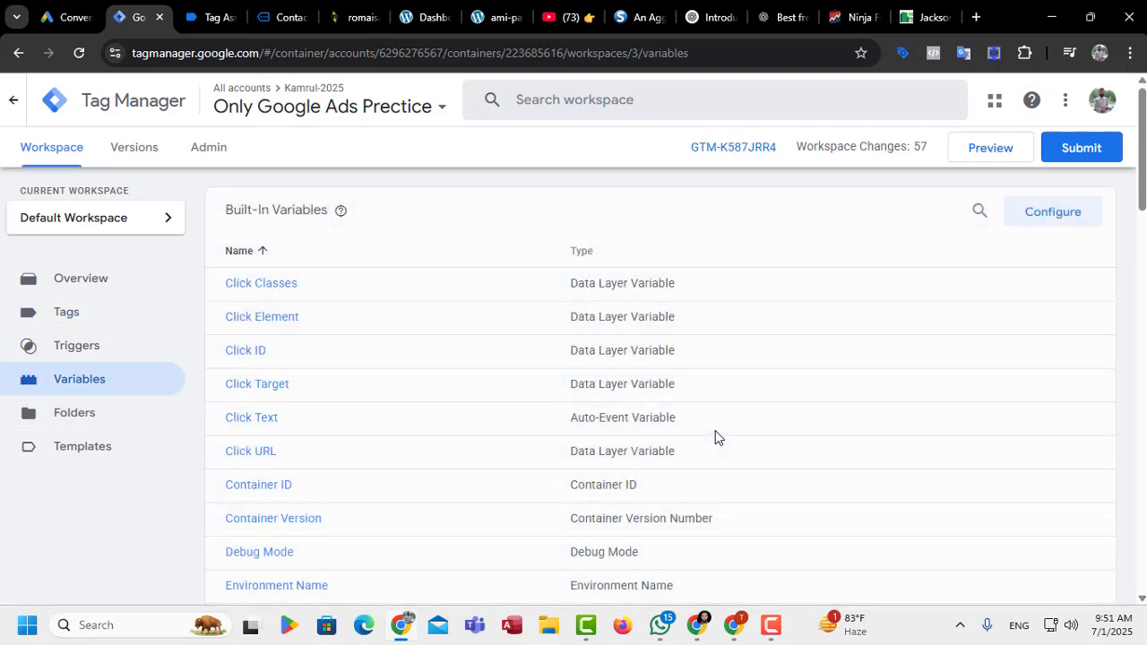
{"action": "scroll", "coordinate": [681, 381], "scroll_direction": "down", "scroll_amount": 13}
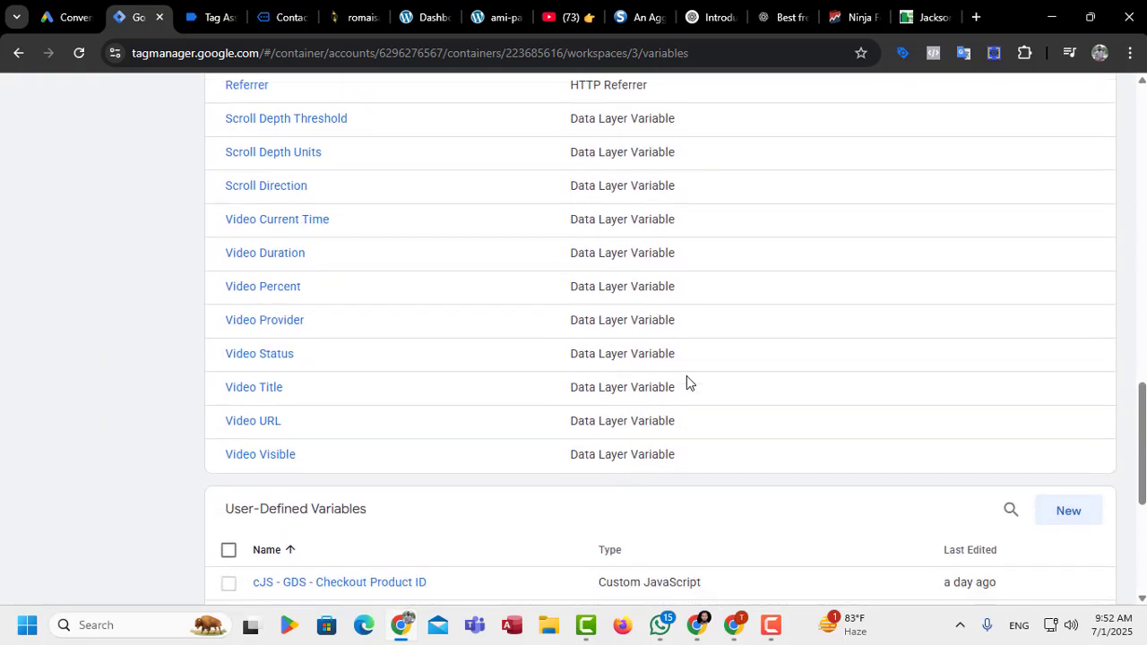
{"action": "scroll", "coordinate": [686, 385], "scroll_direction": "up", "scroll_amount": 13}
{"action": "scroll", "coordinate": [454, 413], "scroll_direction": "up", "scroll_amount": 1}
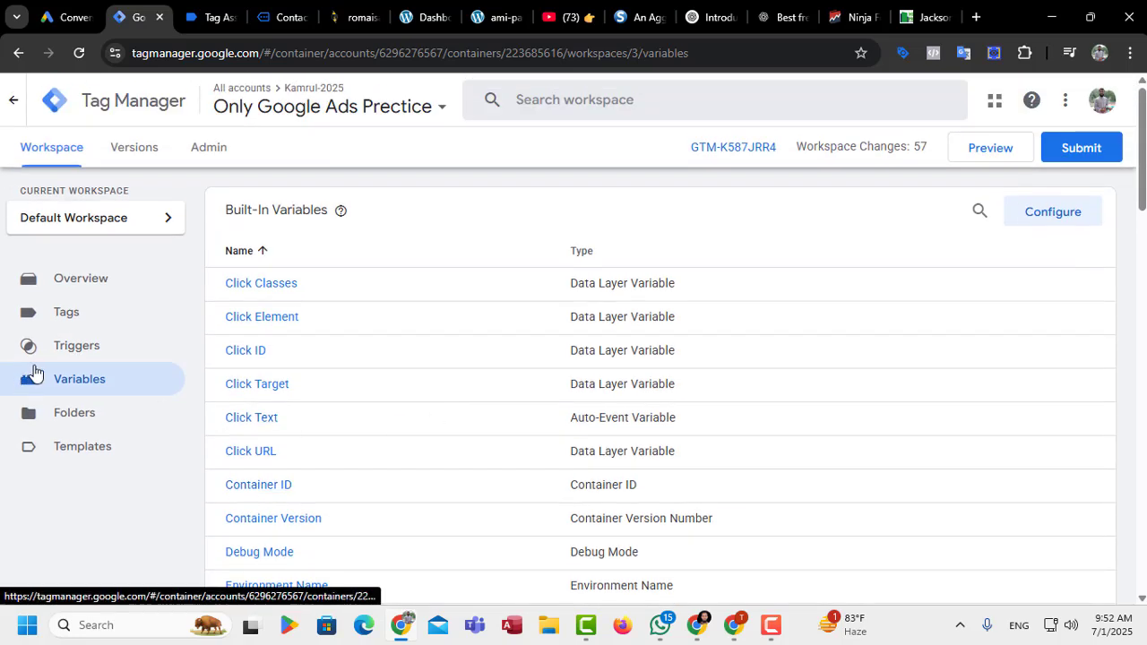
Create a Click - All Elements trigger that fires on All Clicks and save it as "All Elements"
{"action": "left_click", "coordinate": [86, 356]}
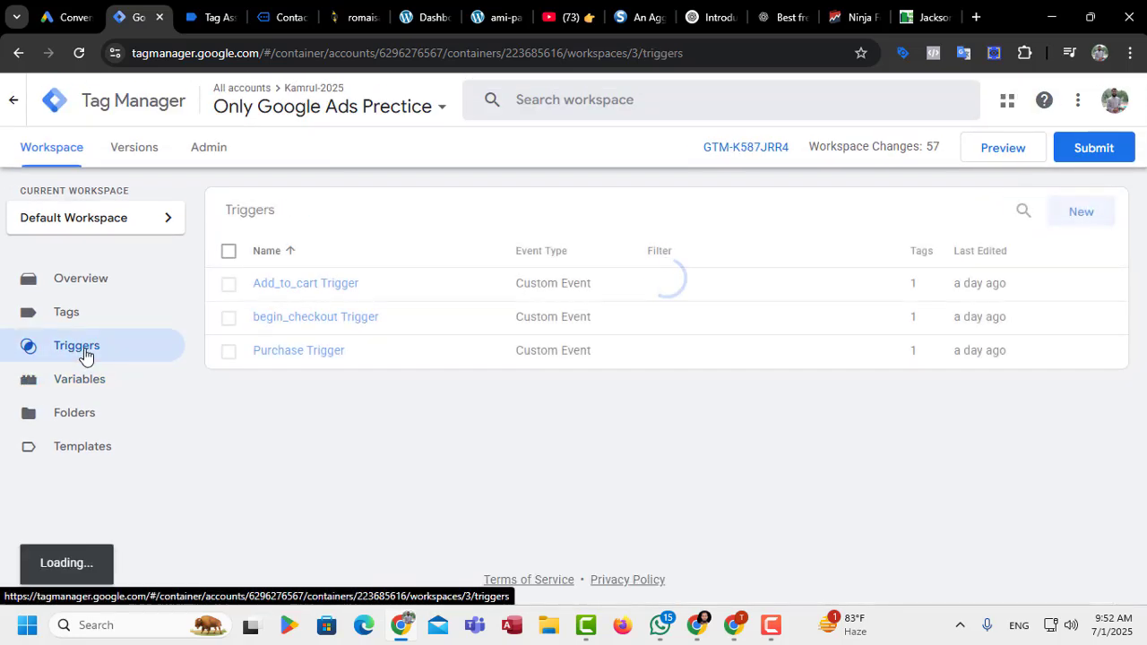
{"action": "left_click", "coordinate": [1080, 218]}
{"action": "left_click", "coordinate": [727, 286]}
{"action": "scroll", "coordinate": [727, 333], "scroll_direction": "down", "scroll_amount": 1}
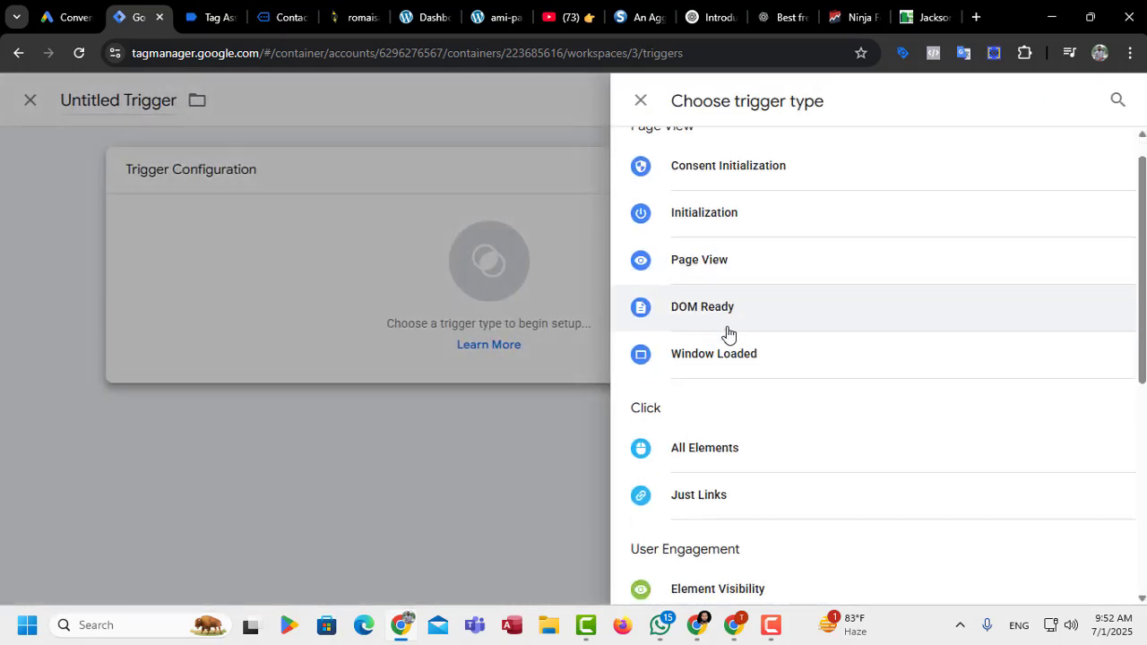
{"action": "left_click", "coordinate": [737, 402]}
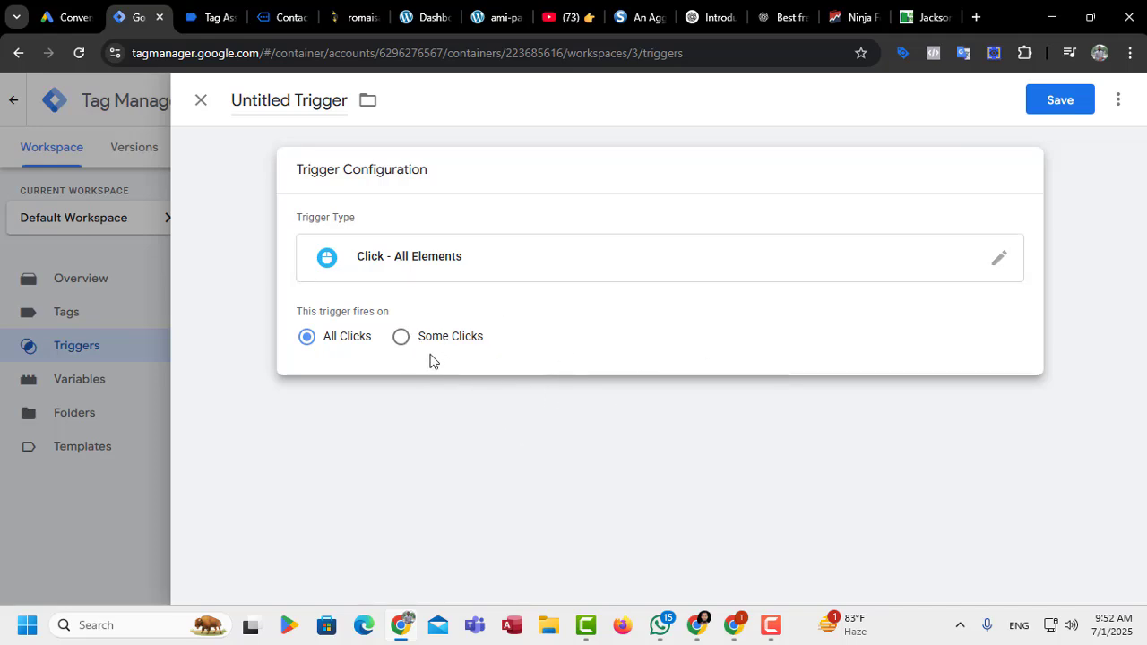
{"action": "left_click", "coordinate": [1060, 102]}
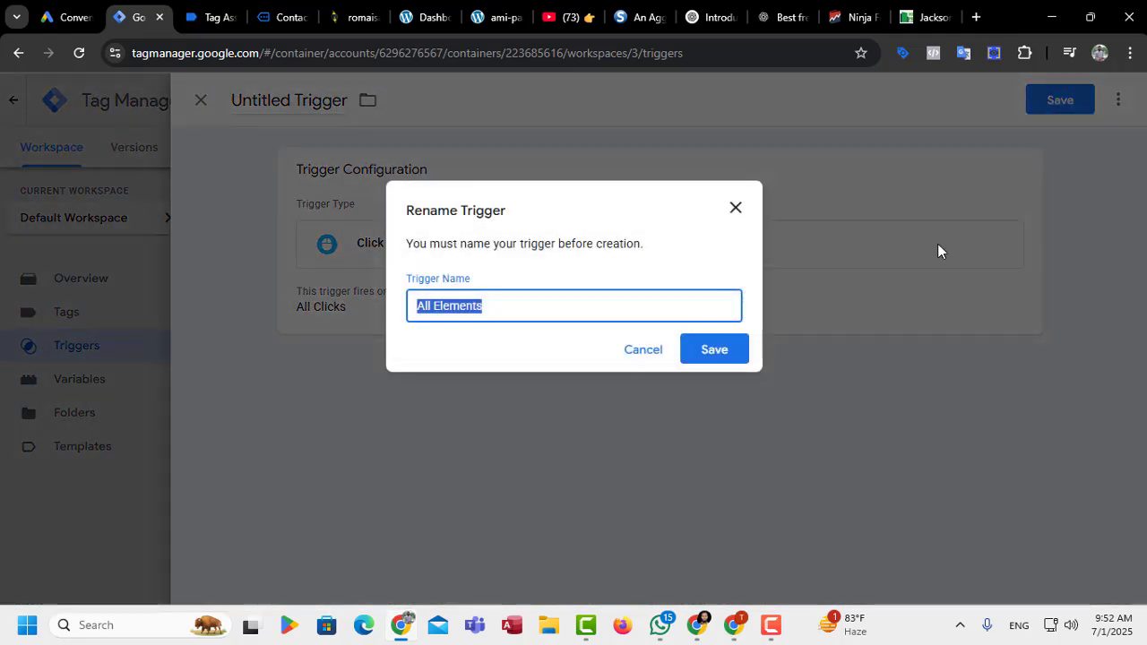
{"action": "left_click", "coordinate": [729, 355]}
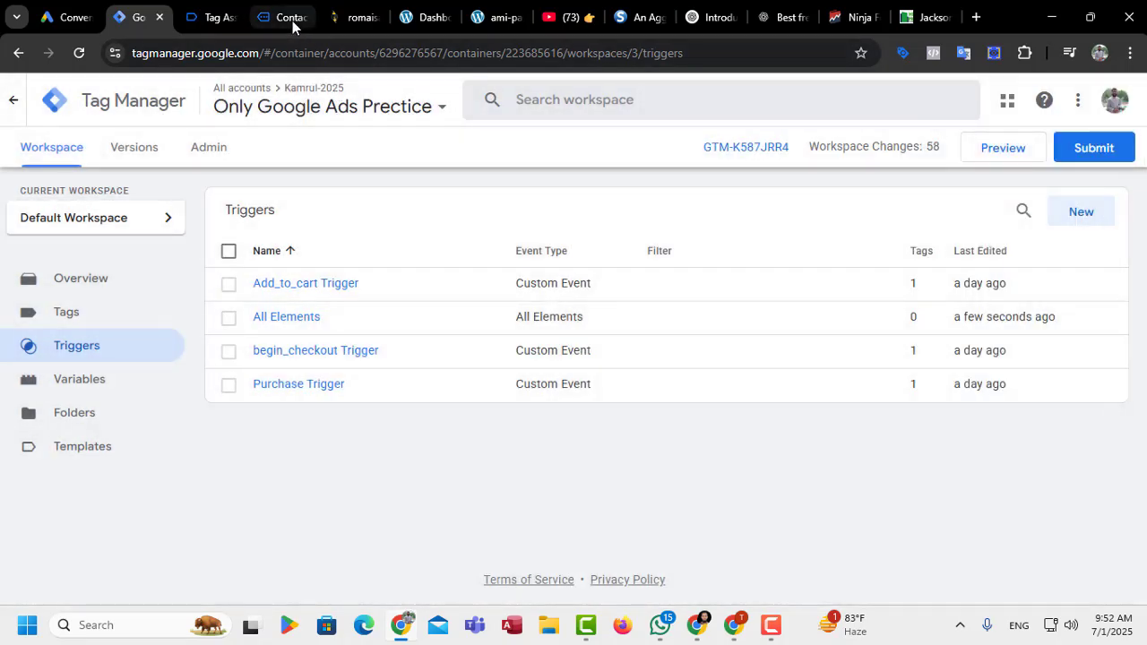
Close the old Contact Us page and the disconnected Tag Assistant session, discarding its unsaved changes
{"action": "left_click", "coordinate": [292, 21]}
{"action": "left_click", "coordinate": [301, 19]}
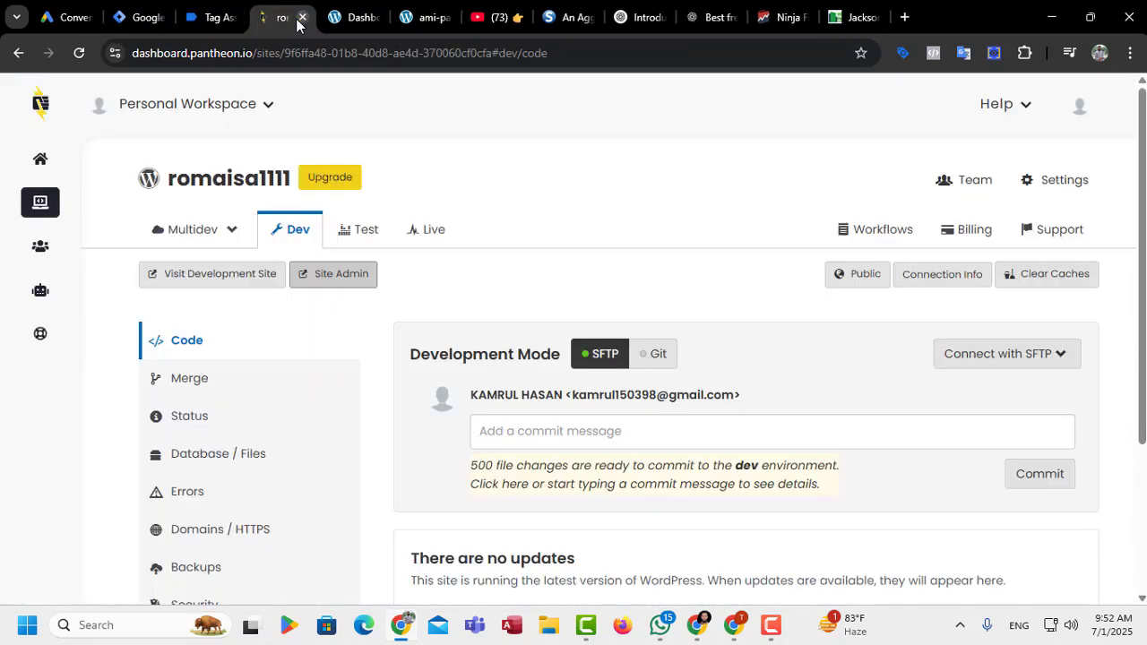
{"action": "left_click", "coordinate": [213, 18]}
{"action": "left_click", "coordinate": [231, 17]}
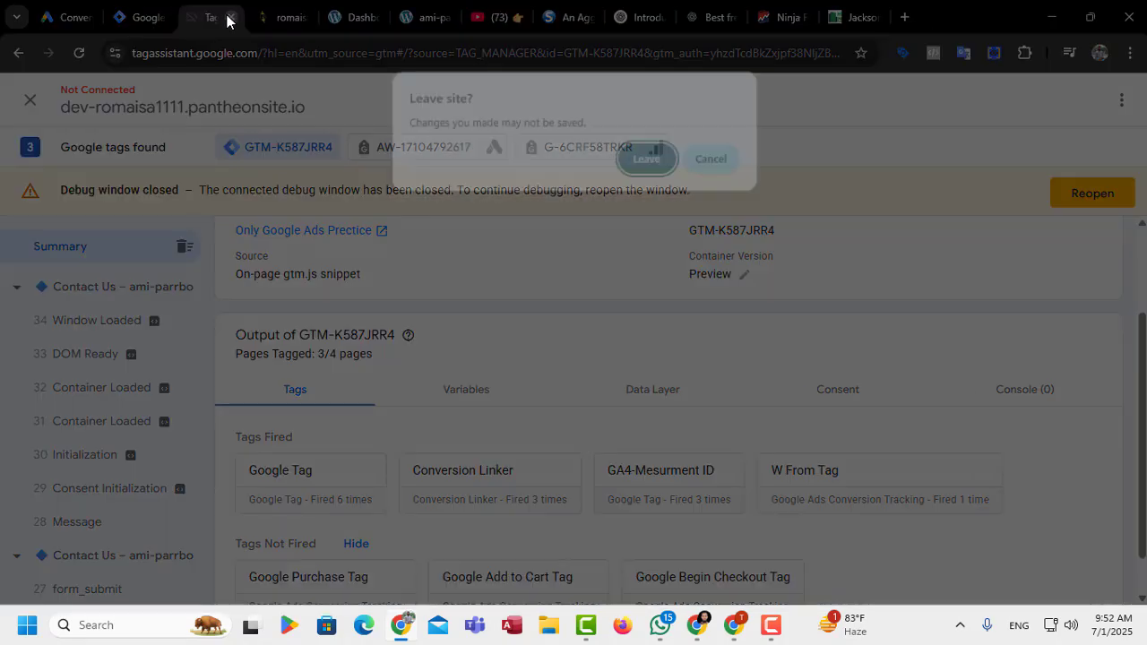
{"action": "left_click", "coordinate": [647, 159]}
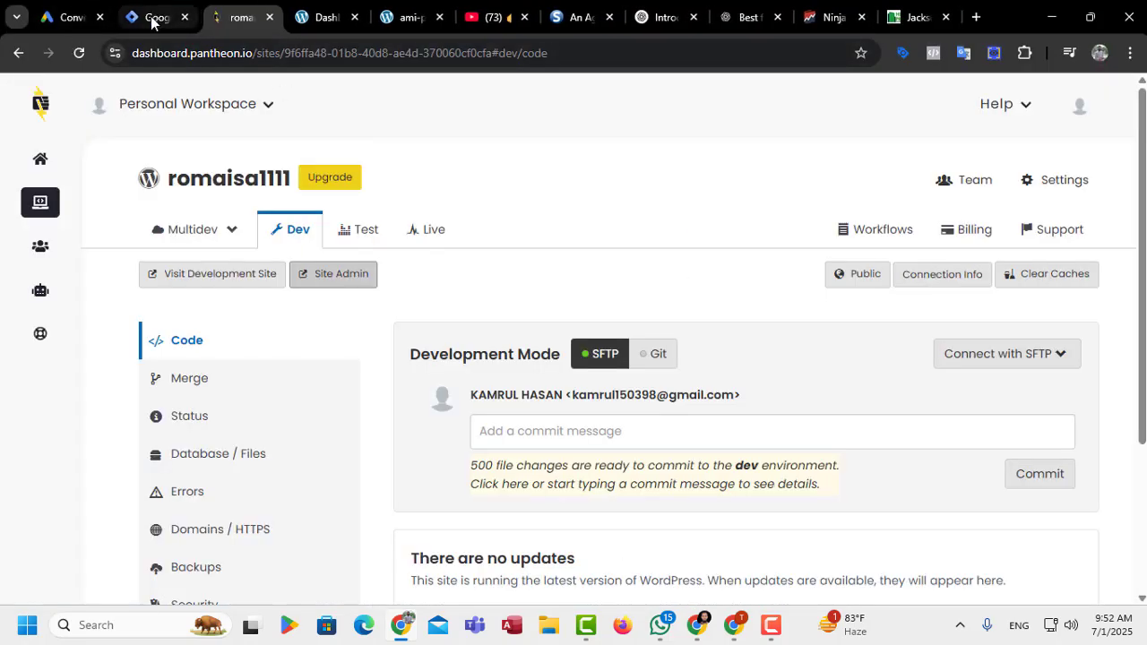
Start a new Tag Manager preview and connect it to the store website with the debug signal included
{"action": "left_click", "coordinate": [166, 18]}
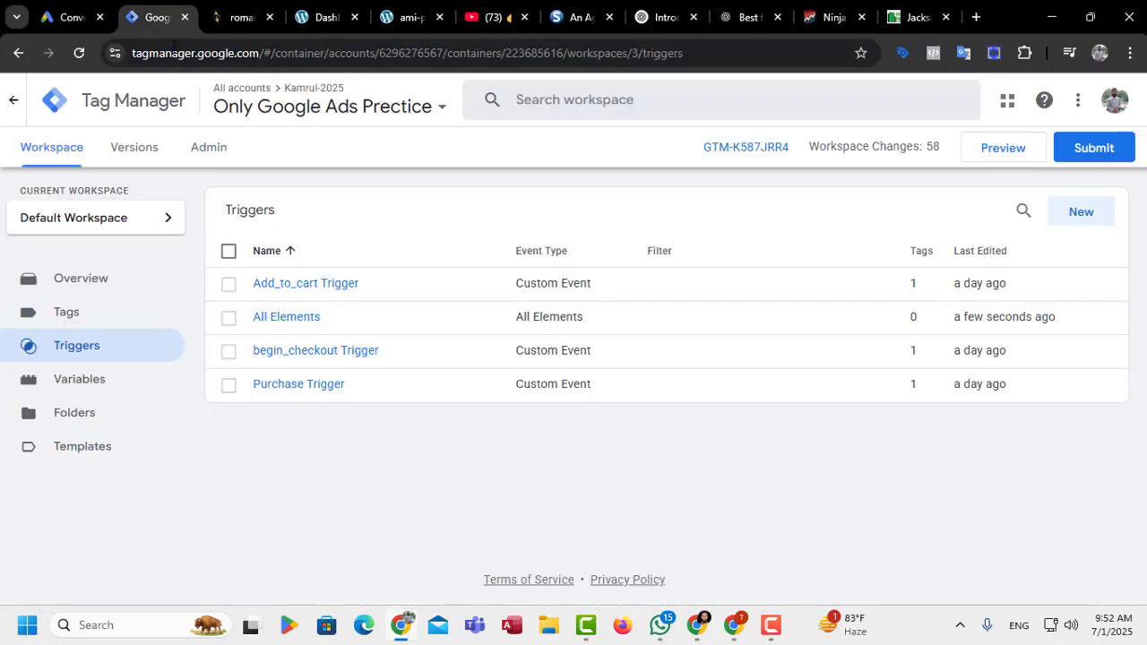
{"action": "left_click", "coordinate": [999, 154]}
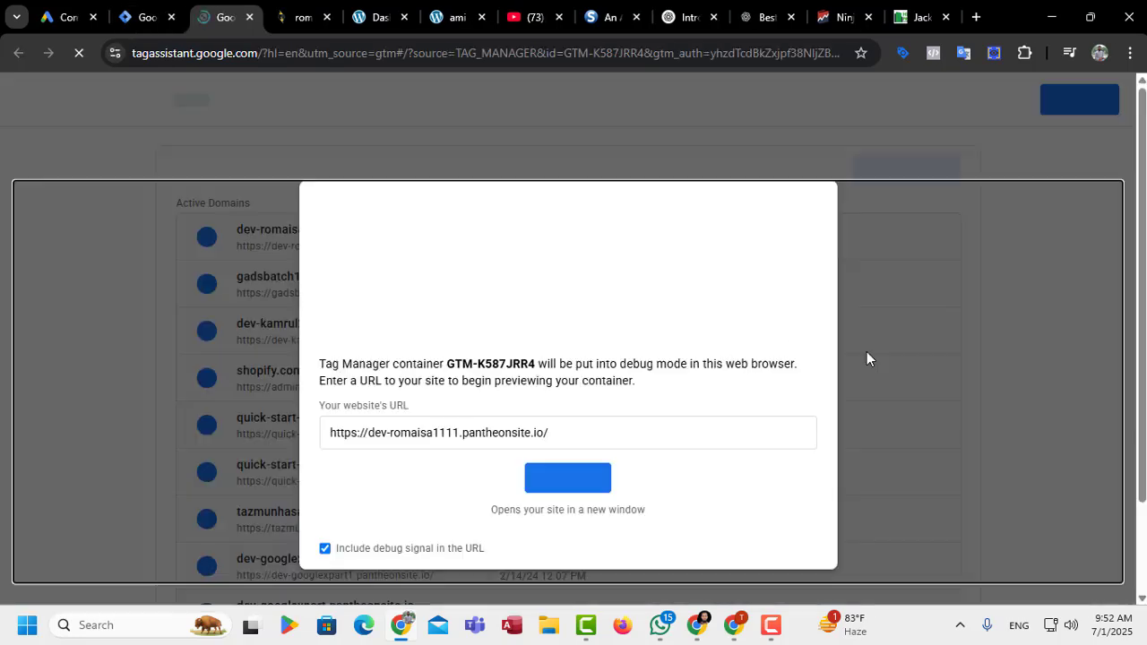
{"action": "left_click", "coordinate": [571, 494]}
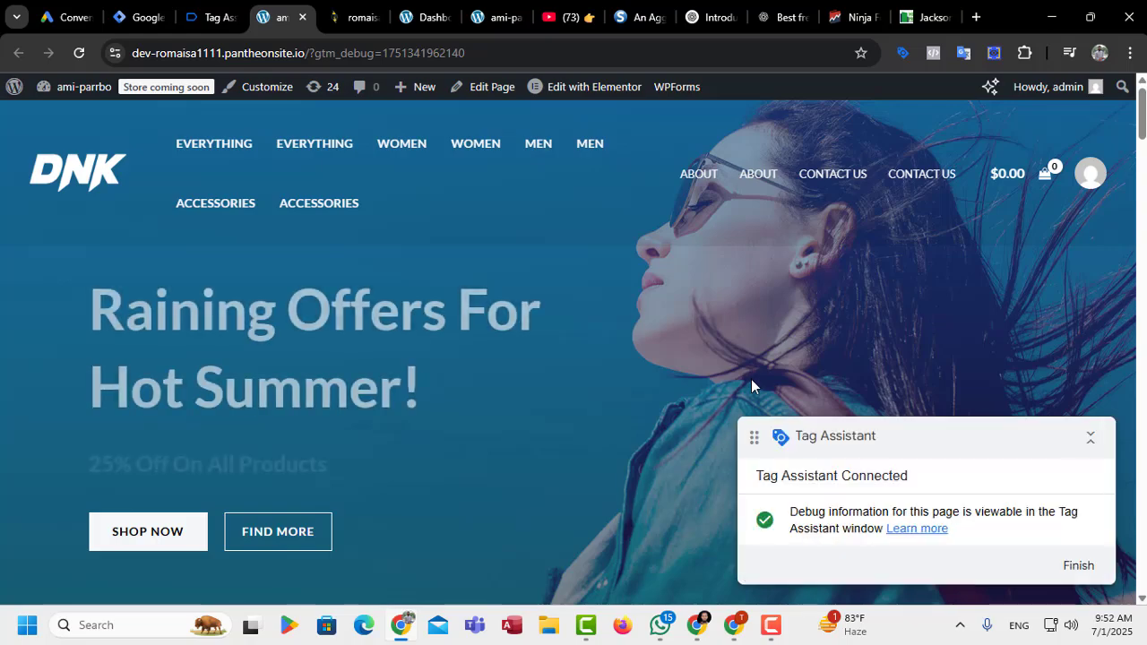
Browse the previewed store by opening the Dark Brown Jeans product, and go to the Contact Us page
{"action": "scroll", "coordinate": [599, 383], "scroll_direction": "down", "scroll_amount": 2}
{"action": "scroll", "coordinate": [523, 366], "scroll_direction": "down", "scroll_amount": 15}
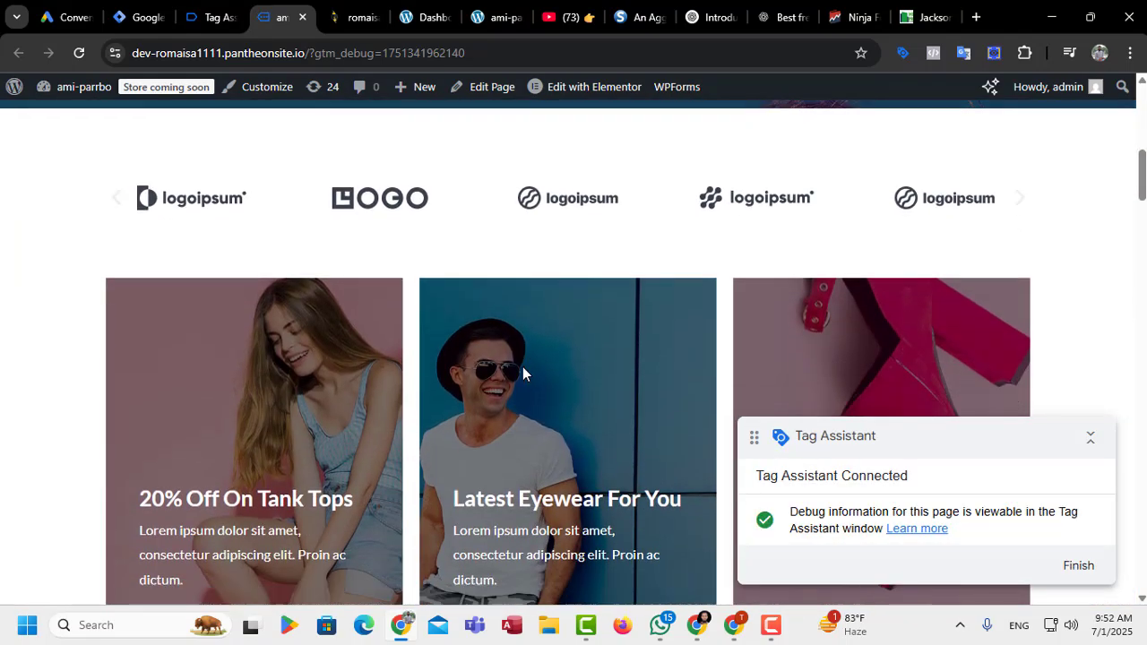
{"action": "scroll", "coordinate": [523, 372], "scroll_direction": "down", "scroll_amount": 5}
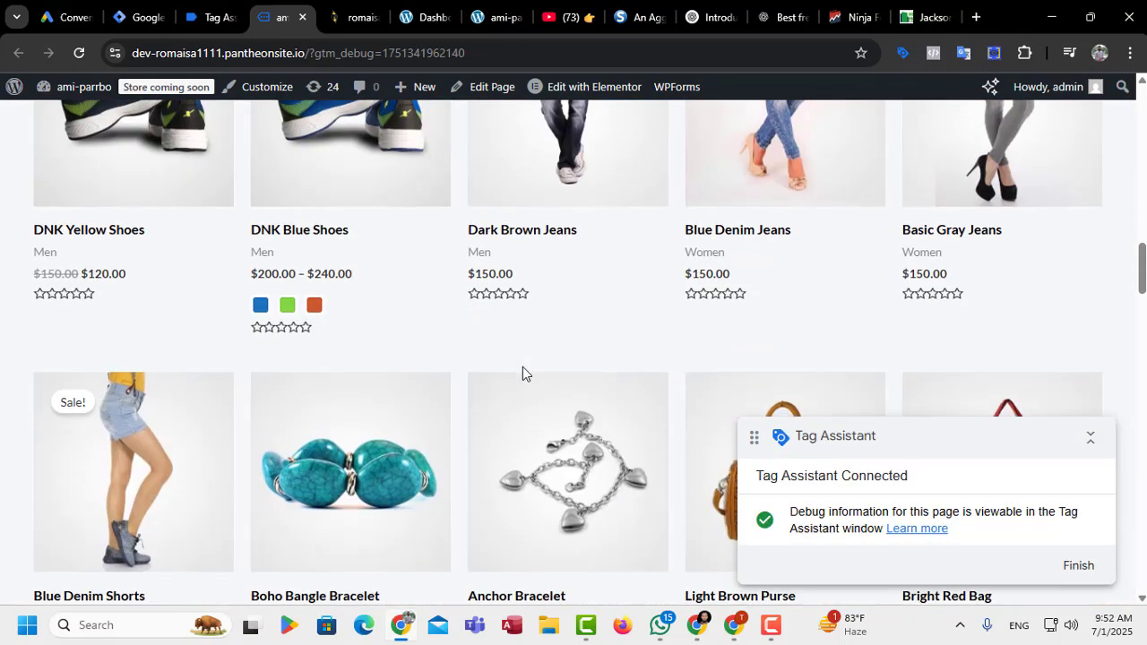
{"action": "left_click", "coordinate": [528, 252]}
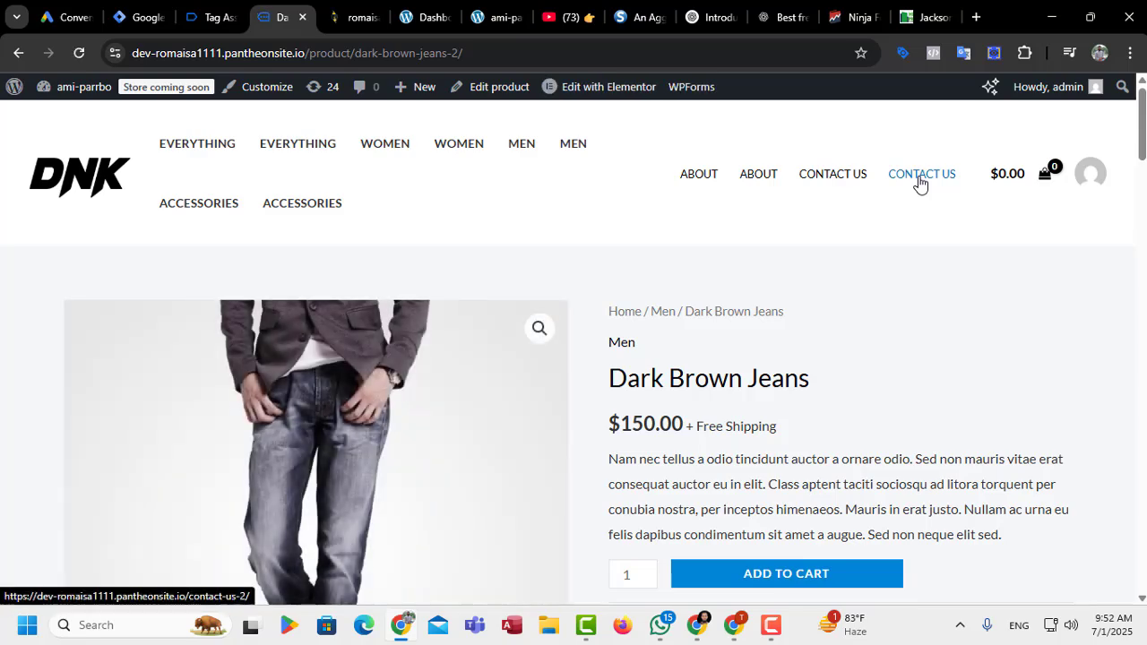
{"action": "left_click", "coordinate": [922, 180]}
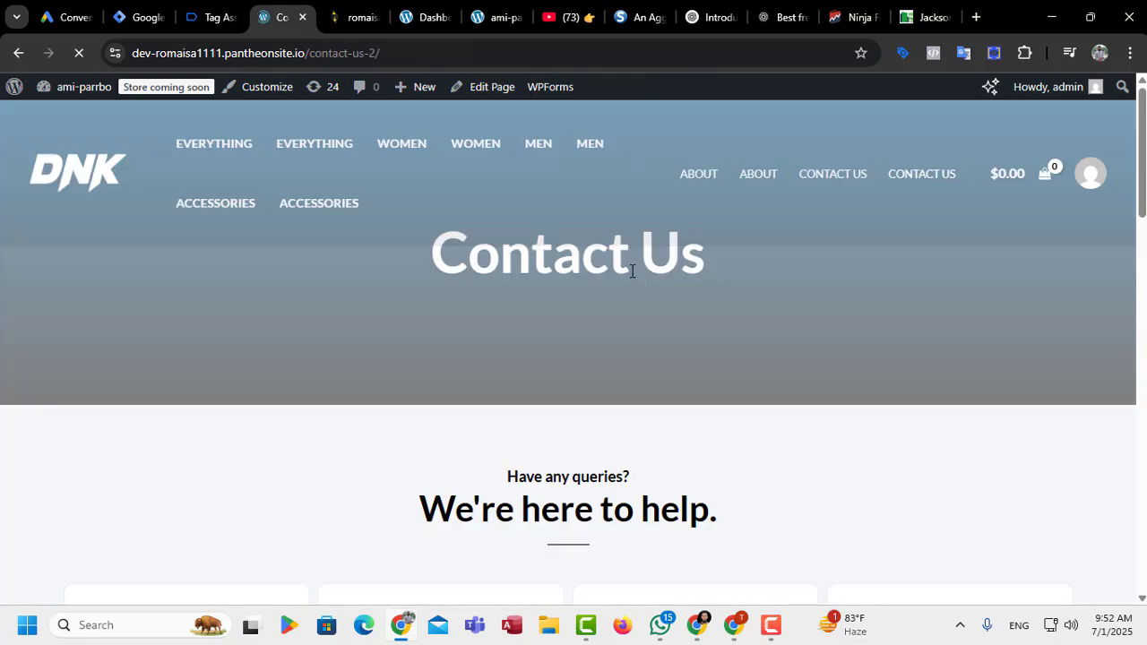
Inspect the HTML of the contact form's Subject field in the developer tools, and close them
{"action": "scroll", "coordinate": [627, 276], "scroll_direction": "down", "scroll_amount": 8}
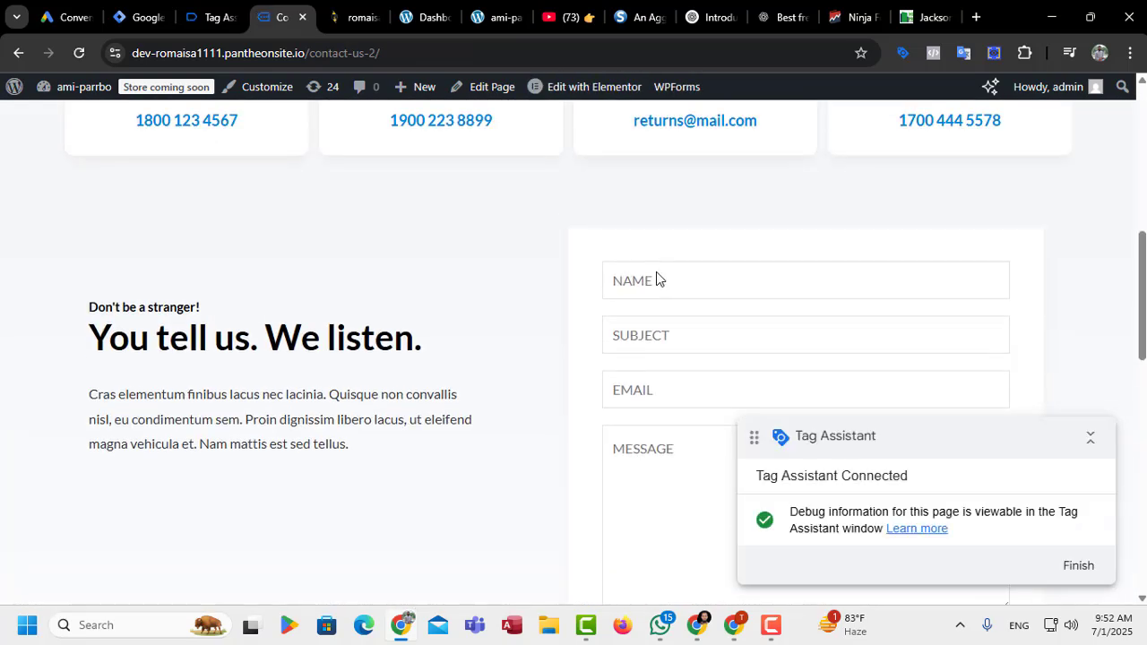
{"action": "scroll", "coordinate": [651, 278], "scroll_direction": "down", "scroll_amount": 2}
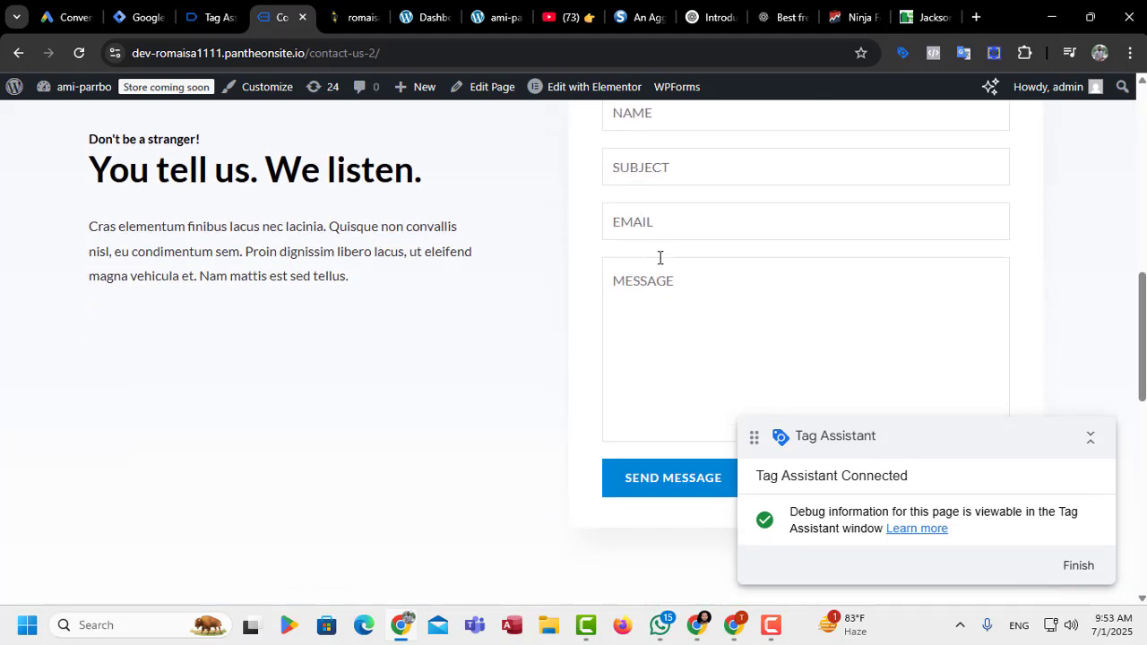
{"action": "scroll", "coordinate": [660, 259], "scroll_direction": "up", "scroll_amount": 1}
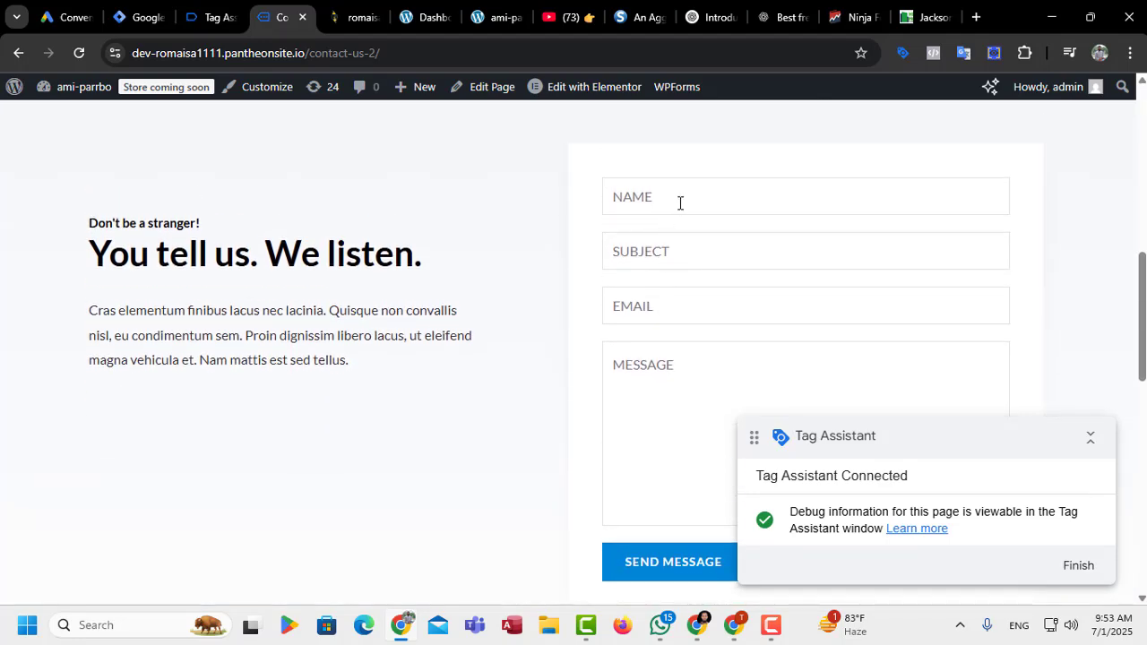
{"action": "left_click", "coordinate": [667, 249]}
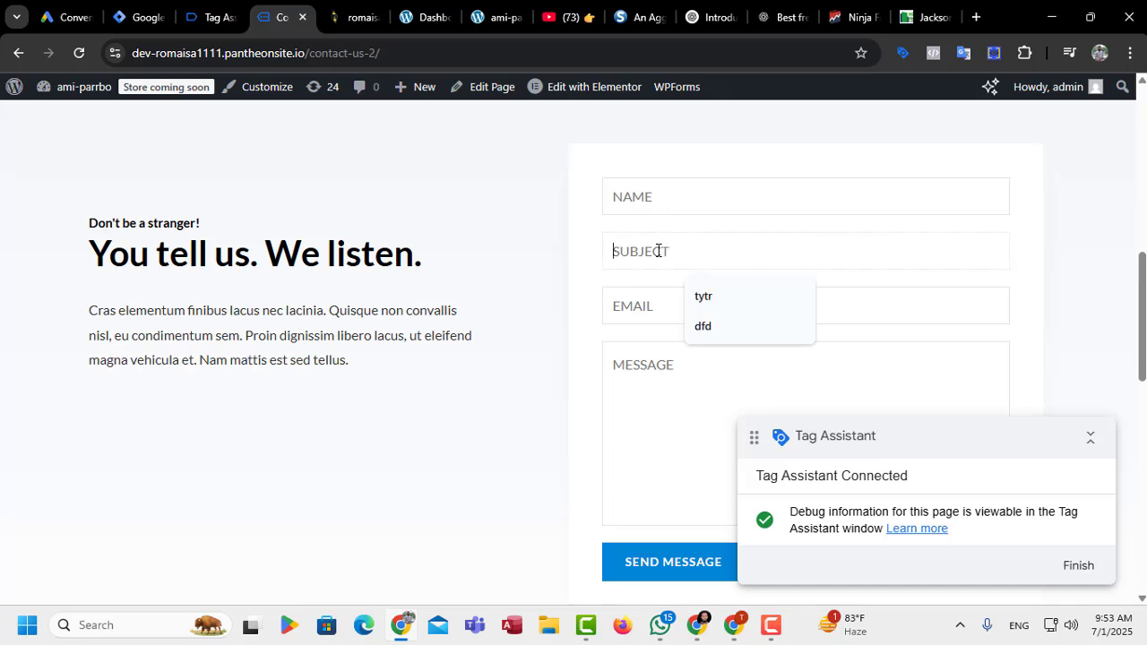
{"action": "right_click", "coordinate": [652, 249]}
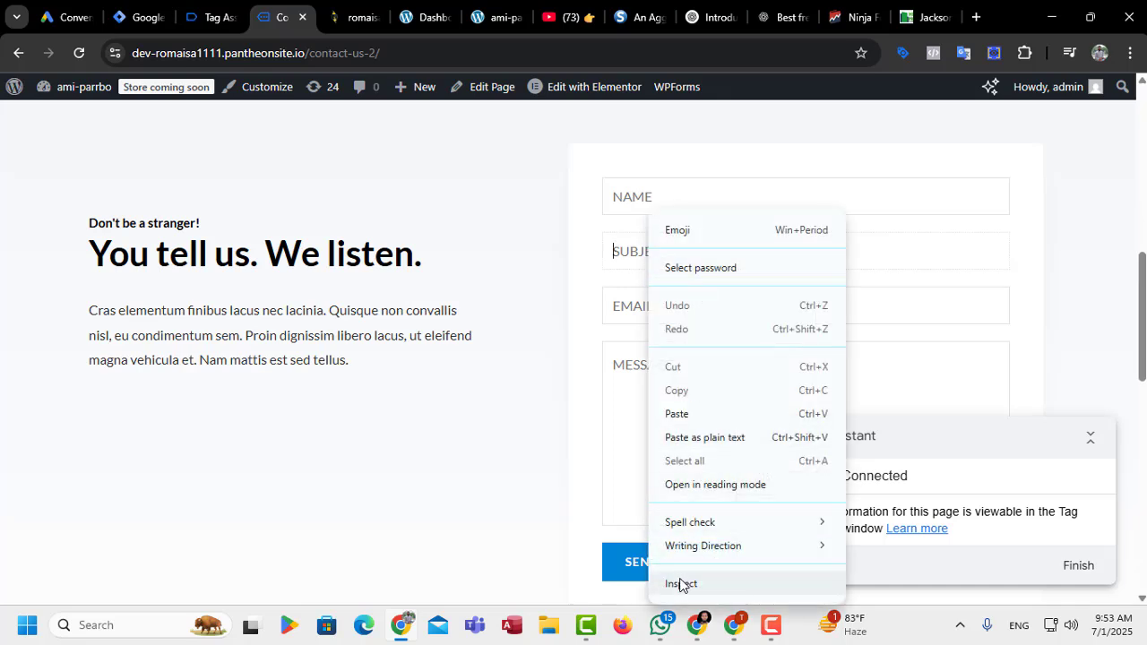
{"action": "left_click", "coordinate": [681, 586]}
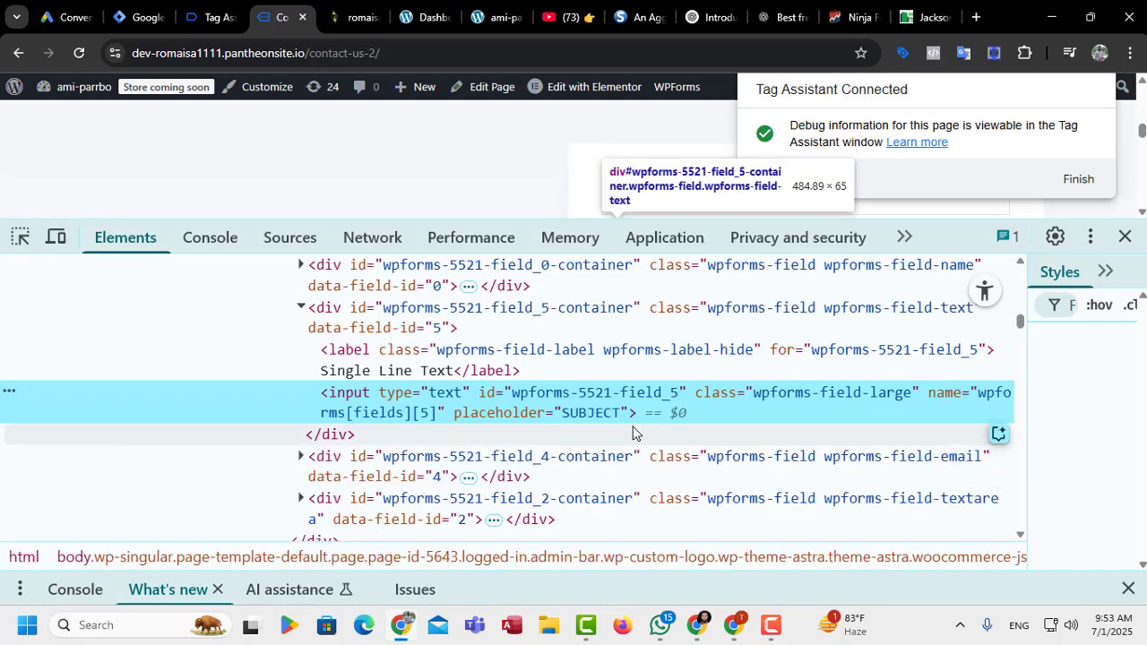
{"action": "scroll", "coordinate": [633, 430], "scroll_direction": "down", "scroll_amount": 2}
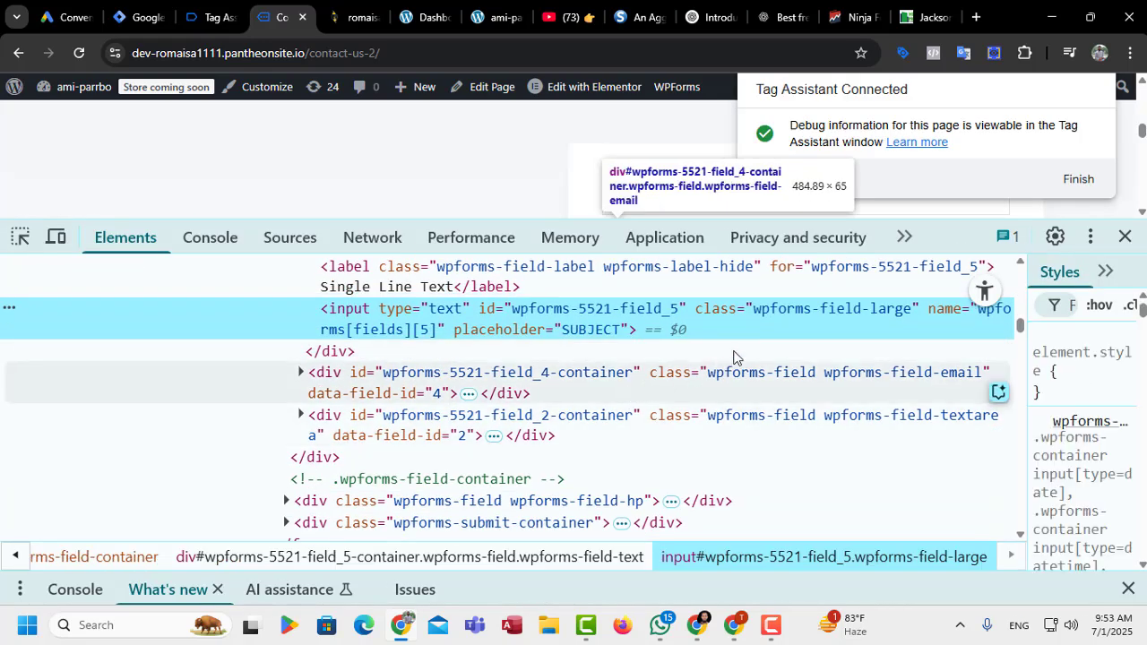
{"action": "left_click", "coordinate": [1126, 238]}
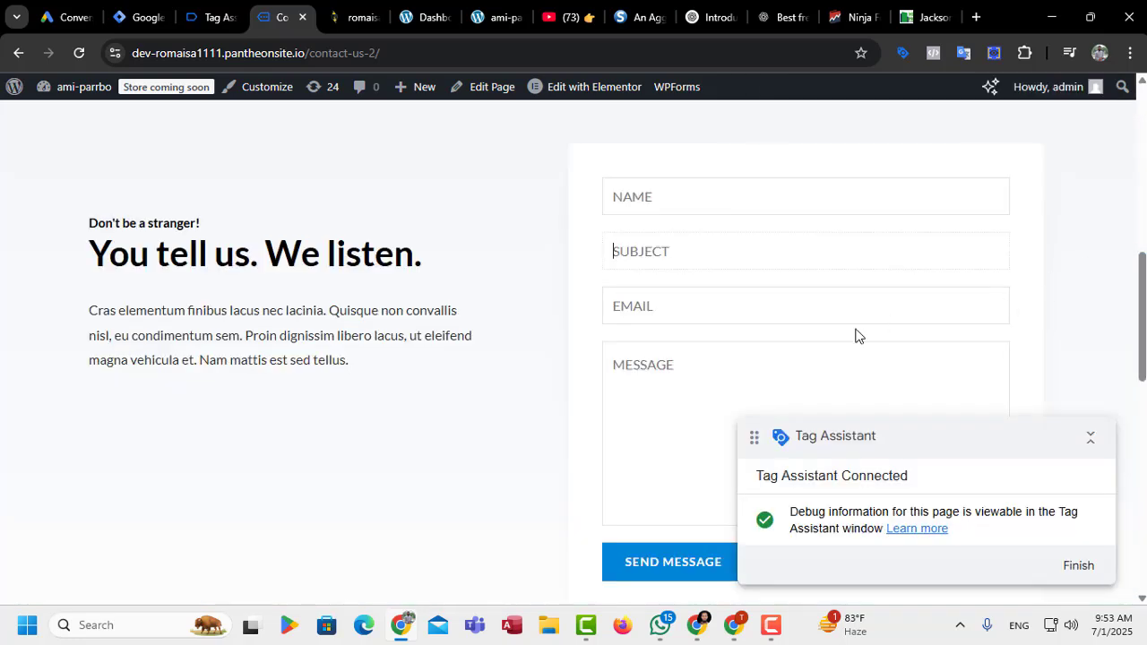
Fill in the contact form with the saved full name, subject "dsfsd", saved e-mail address and message "sdfsdfsd"
{"action": "scroll", "coordinate": [658, 339], "scroll_direction": "up", "scroll_amount": 2}
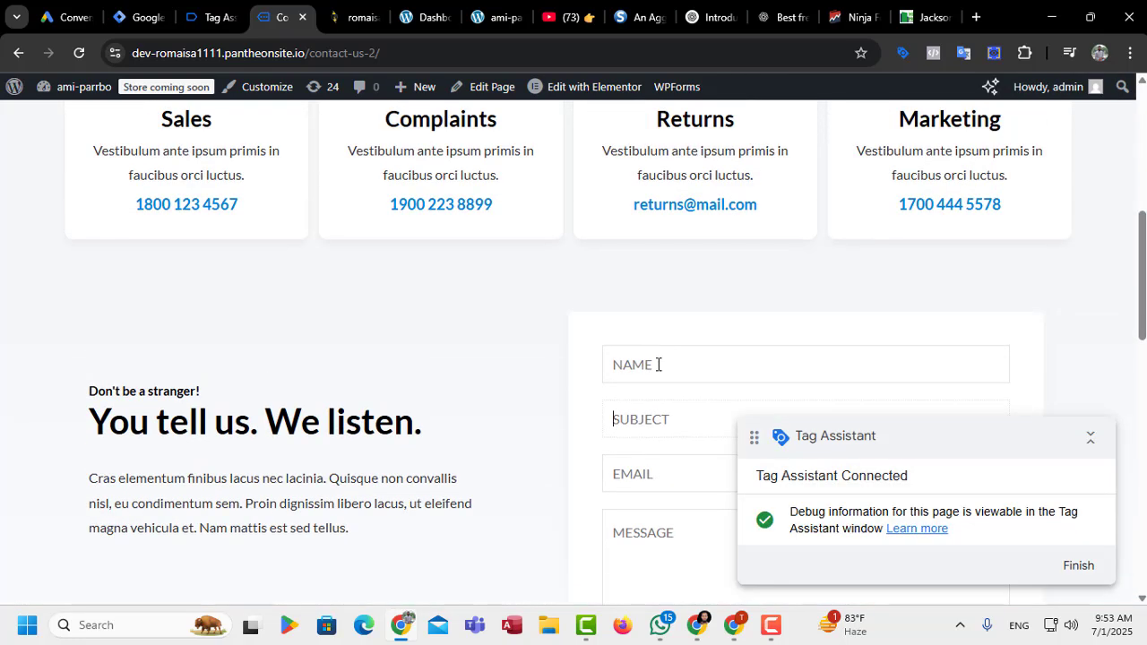
{"action": "left_click", "coordinate": [660, 365]}
{"action": "left_click", "coordinate": [717, 439]}
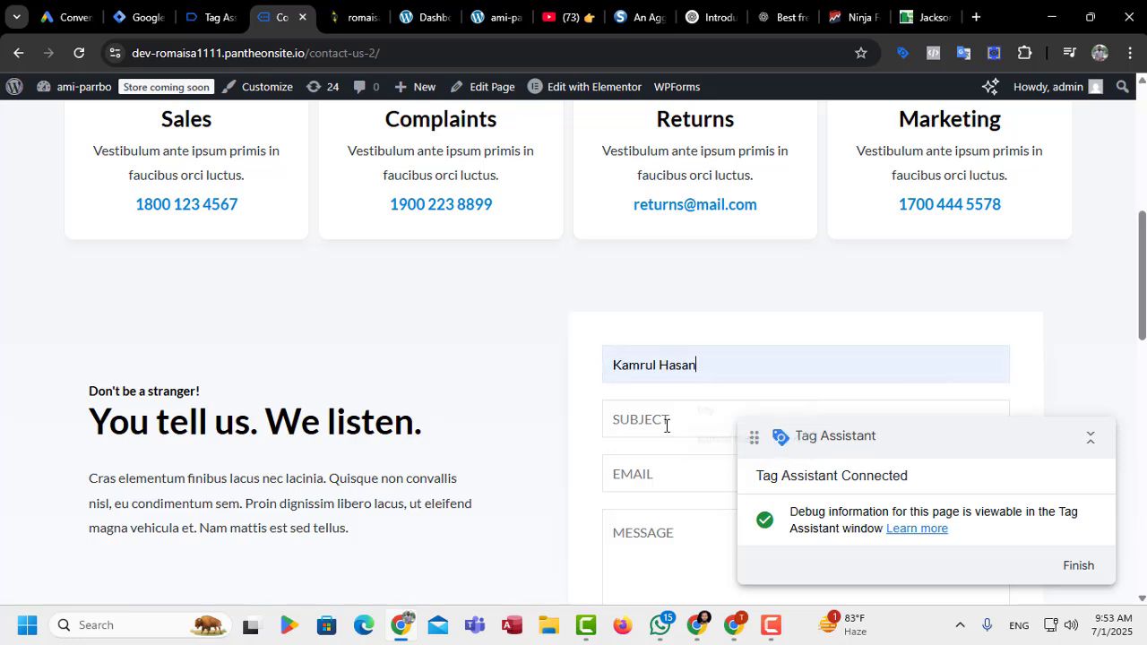
{"action": "left_click", "coordinate": [666, 420]}
{"action": "scroll", "coordinate": [707, 381], "scroll_direction": "down", "scroll_amount": 2}
{"action": "type", "text": "dsfsd"}
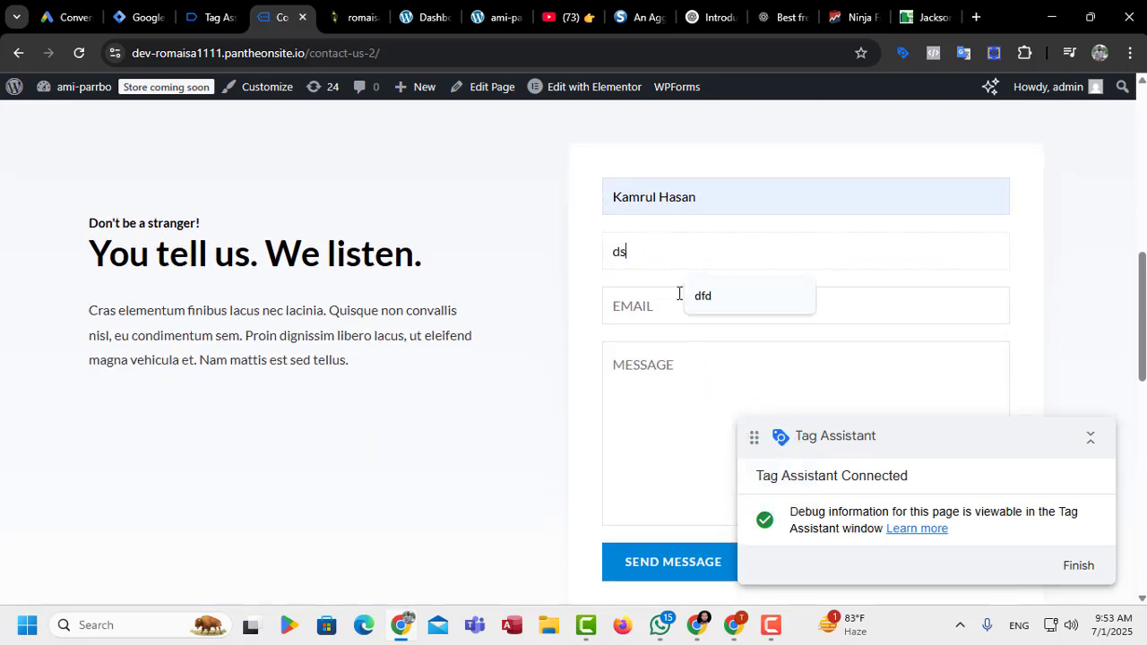
{"action": "left_click", "coordinate": [660, 305]}
{"action": "left_click", "coordinate": [756, 350]}
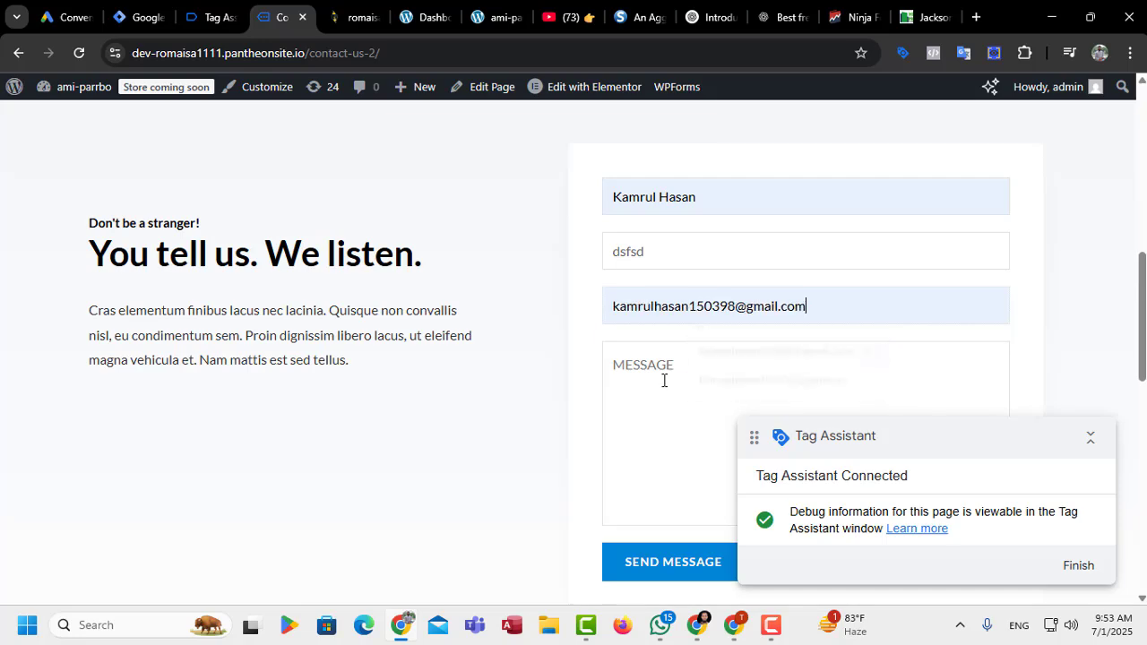
{"action": "left_click", "coordinate": [663, 381]}
{"action": "type", "text": "sdfsdfsd"}
{"action": "scroll", "coordinate": [677, 358], "scroll_direction": "down", "scroll_amount": 3}
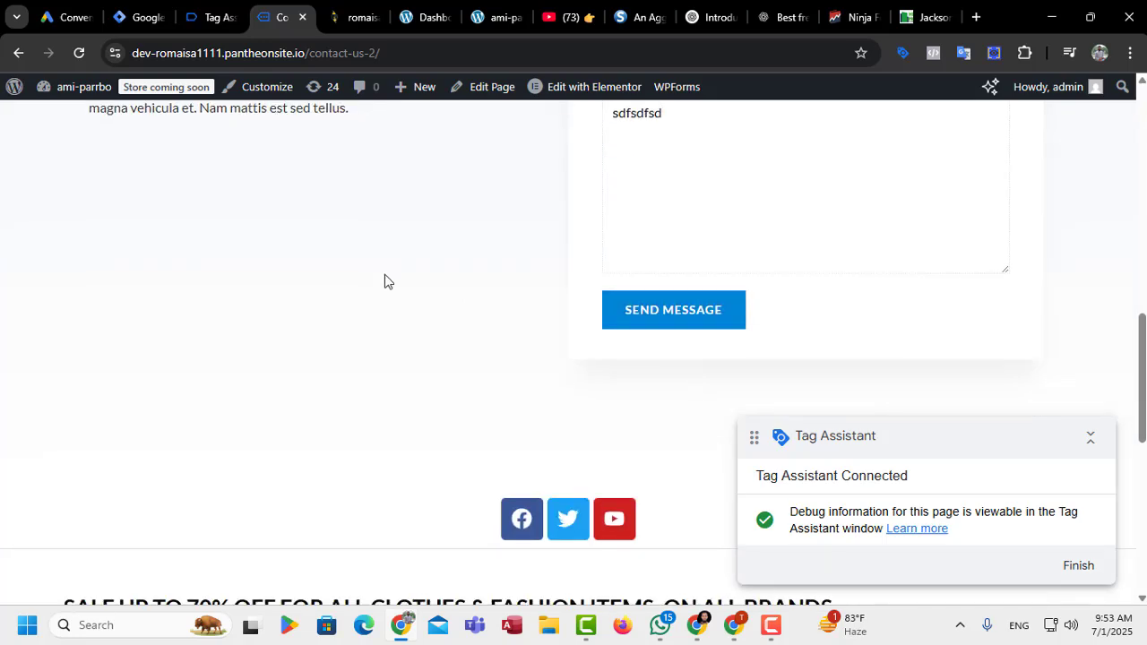
Switch to Tag Assistant, dismiss the connection notice and examine the variables of click event 36 on the Contact Us page
{"action": "left_click", "coordinate": [220, 26]}
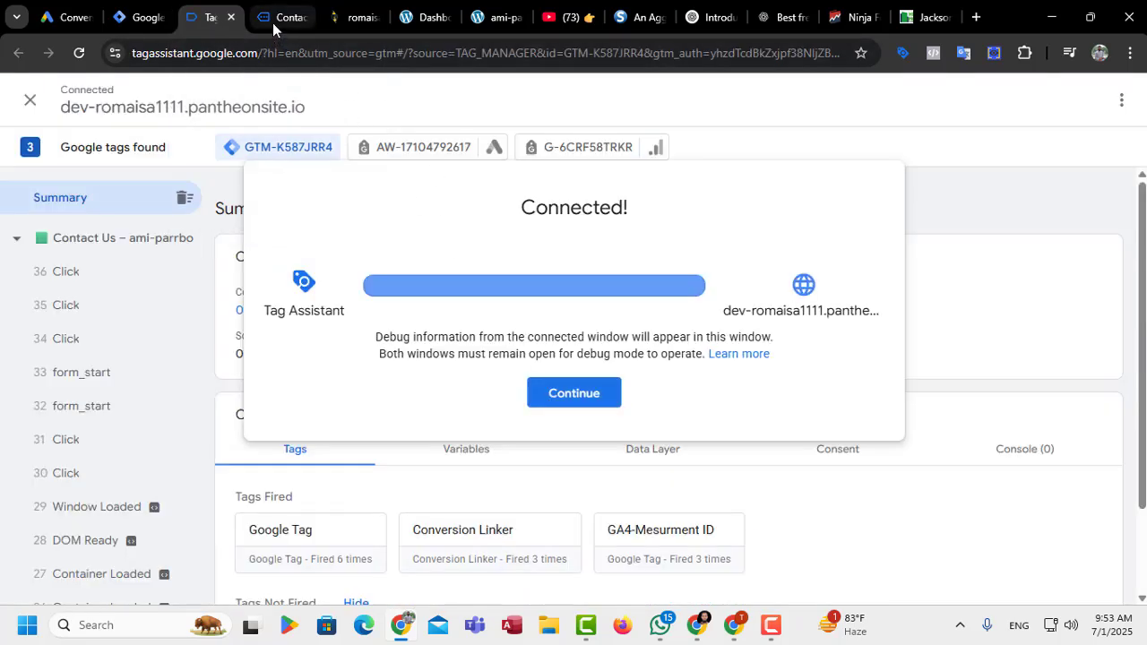
{"action": "left_click", "coordinate": [581, 396]}
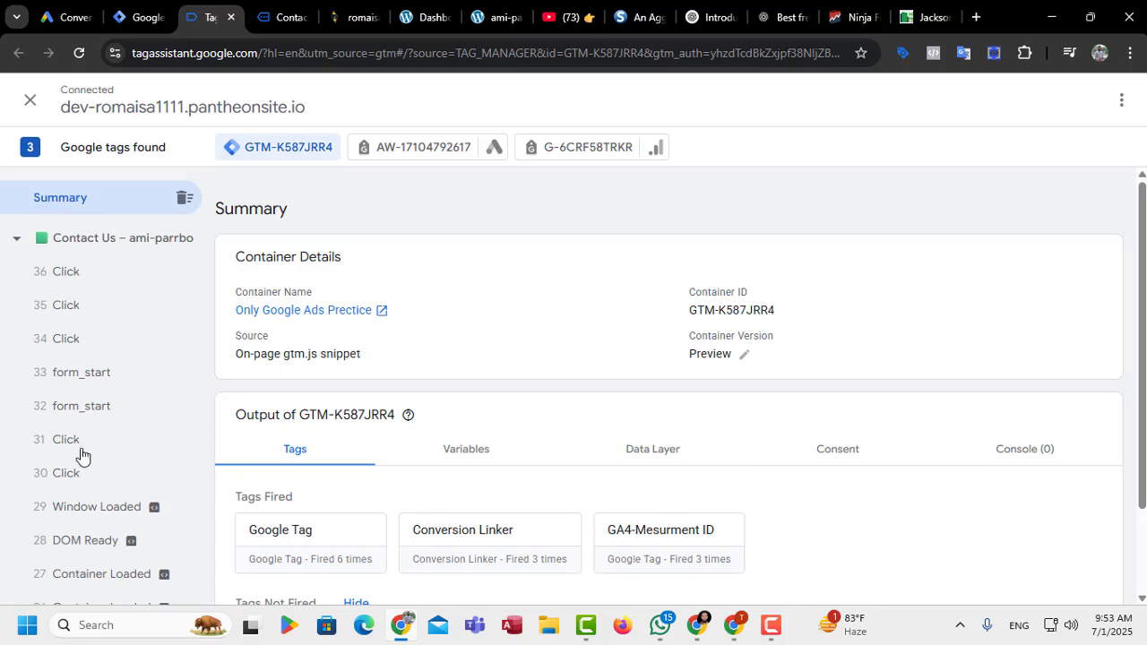
{"action": "left_click", "coordinate": [64, 278]}
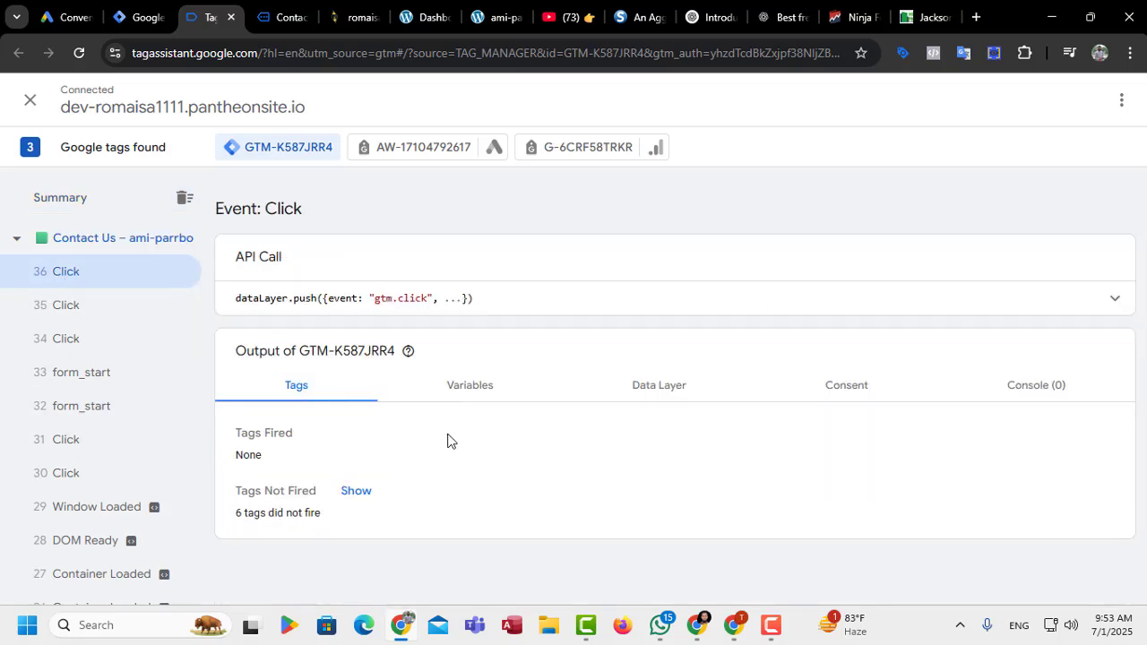
{"action": "left_click", "coordinate": [457, 387]}
{"action": "scroll", "coordinate": [538, 479], "scroll_direction": "down", "scroll_amount": 2}
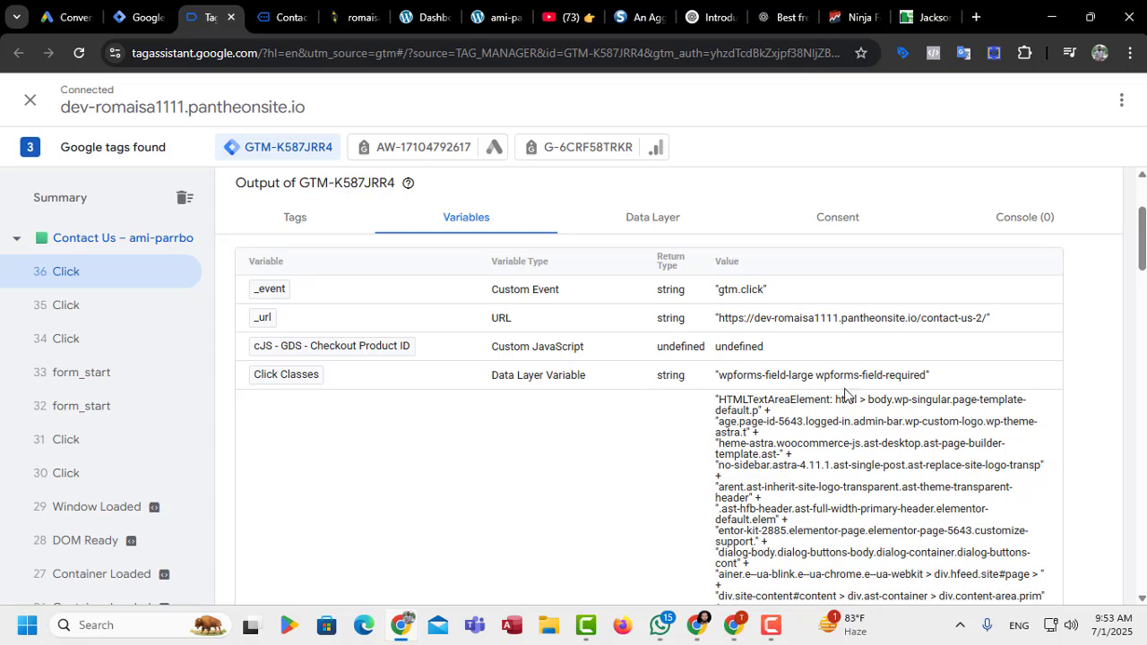
Submit the filled-in contact form on the store's Contact Us page, and return to Tag Assistant
{"action": "left_click", "coordinate": [295, 19]}
{"action": "left_click", "coordinate": [668, 322]}
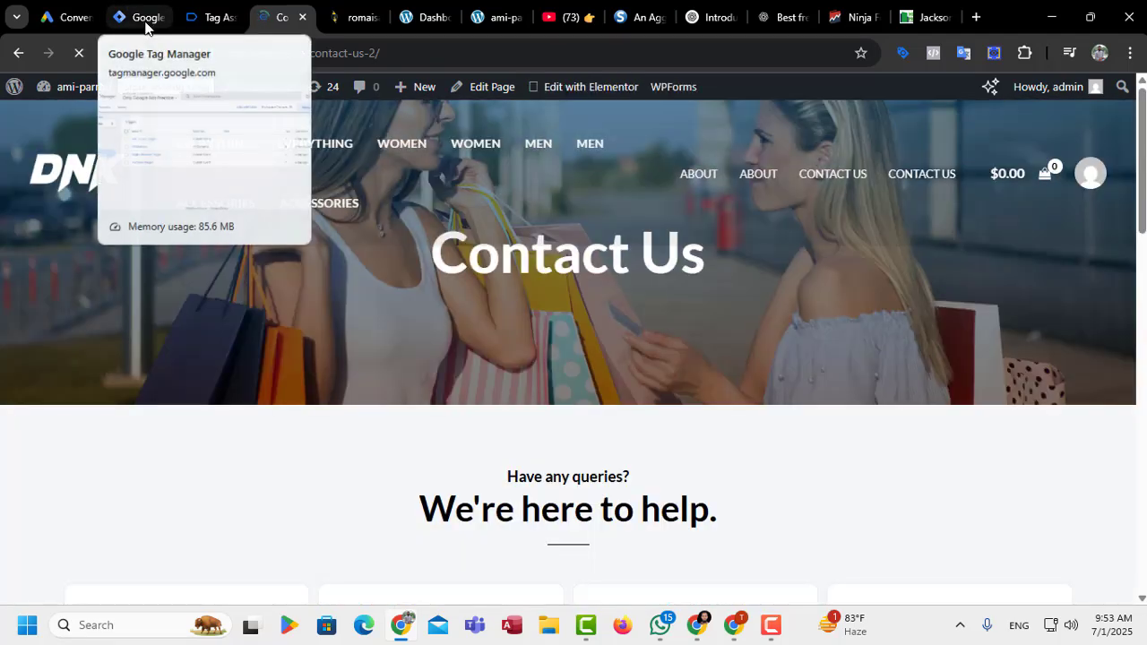
{"action": "left_click", "coordinate": [146, 21]}
{"action": "left_click", "coordinate": [195, 22]}
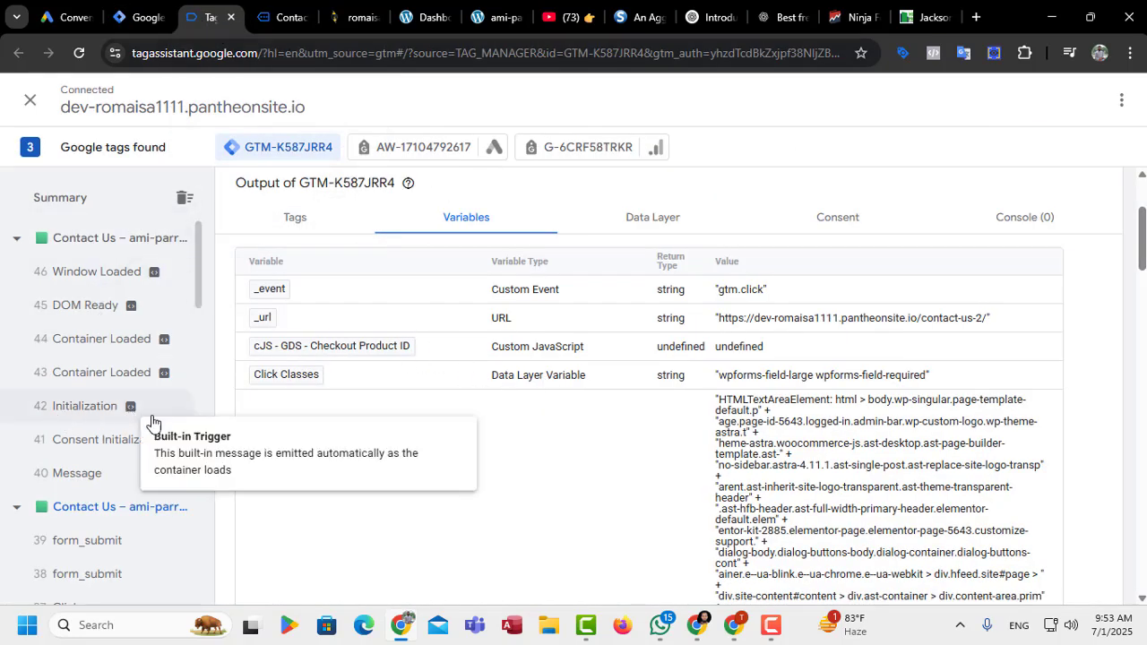
Compare the Click Classes variable of the form's submit click, event 37, with that of the preceding click, event 36
{"action": "scroll", "coordinate": [97, 480], "scroll_direction": "down", "scroll_amount": 2}
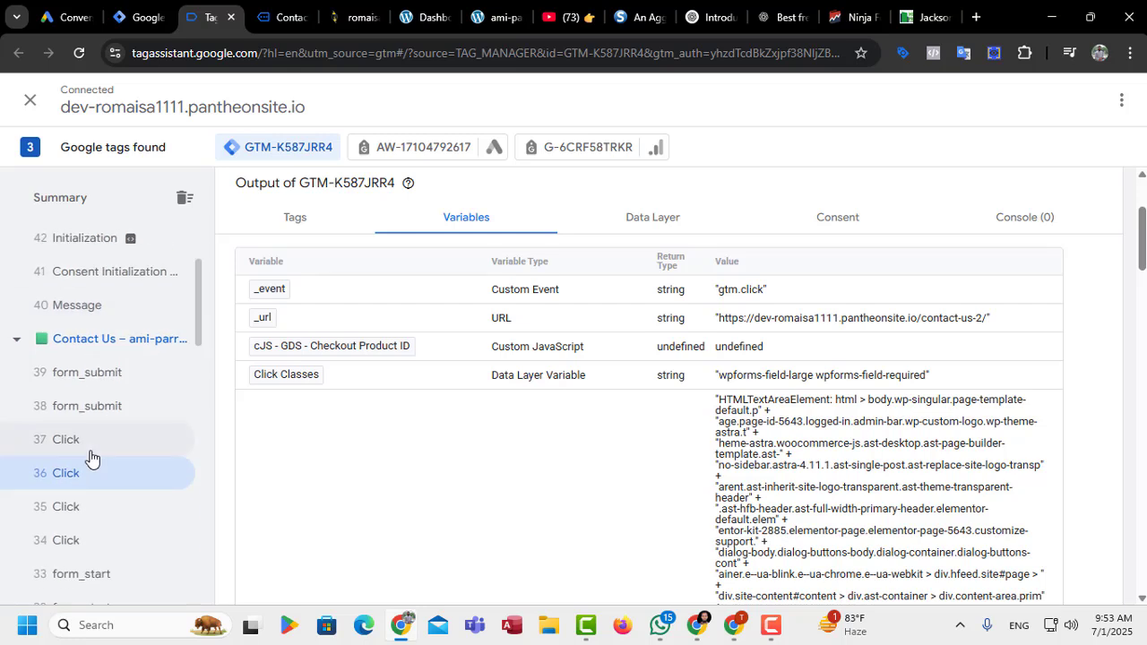
{"action": "left_click", "coordinate": [107, 448]}
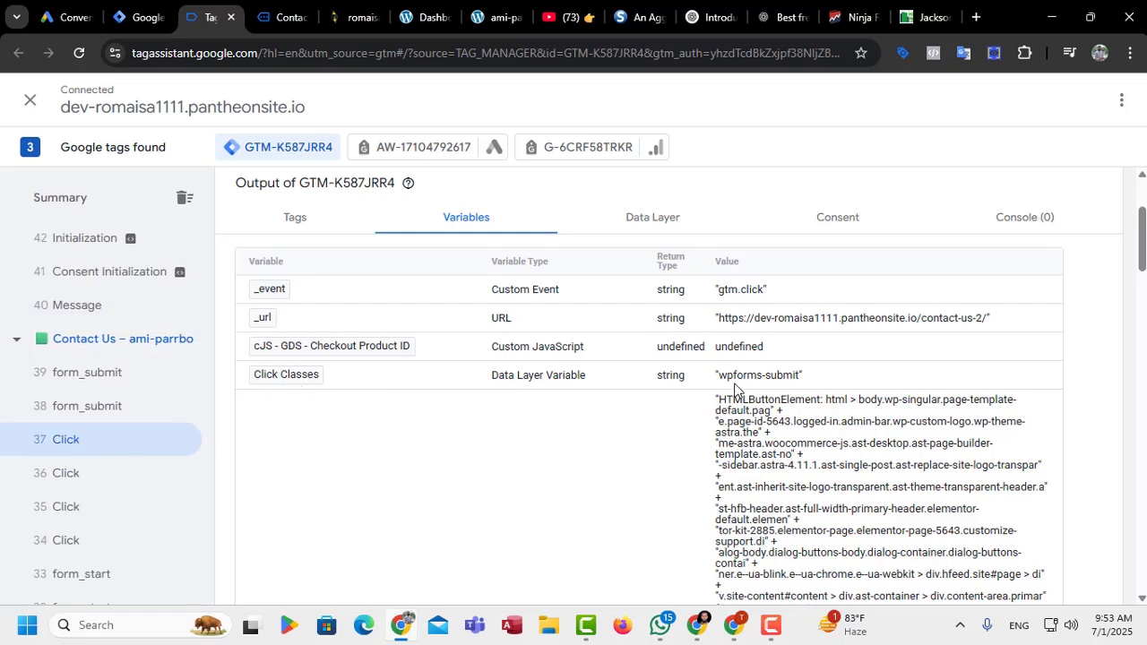
{"action": "left_click", "coordinate": [61, 475]}
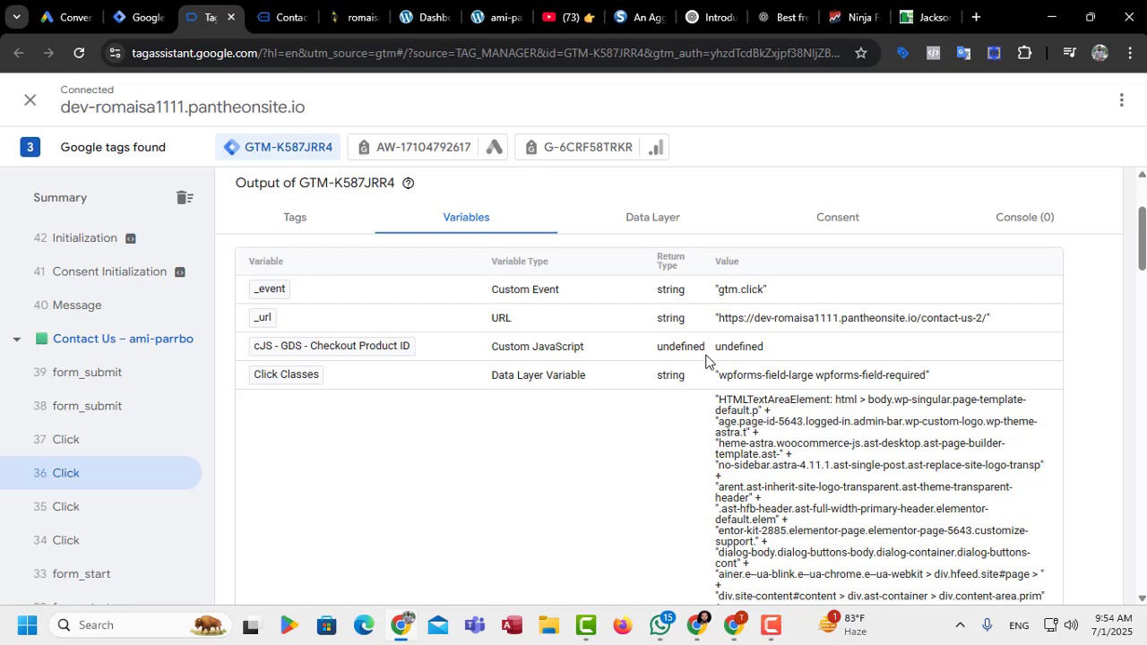
{"action": "left_click", "coordinate": [72, 448]}
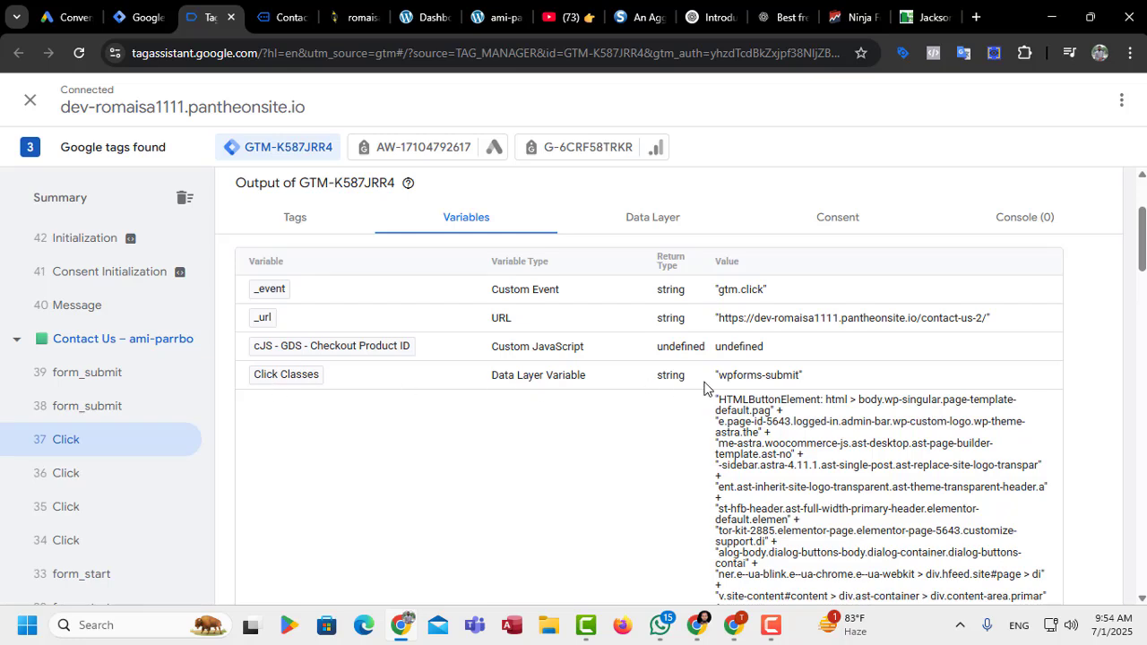
{"action": "left_click_drag", "start_coordinate": [722, 383], "coordinate": [806, 384]}
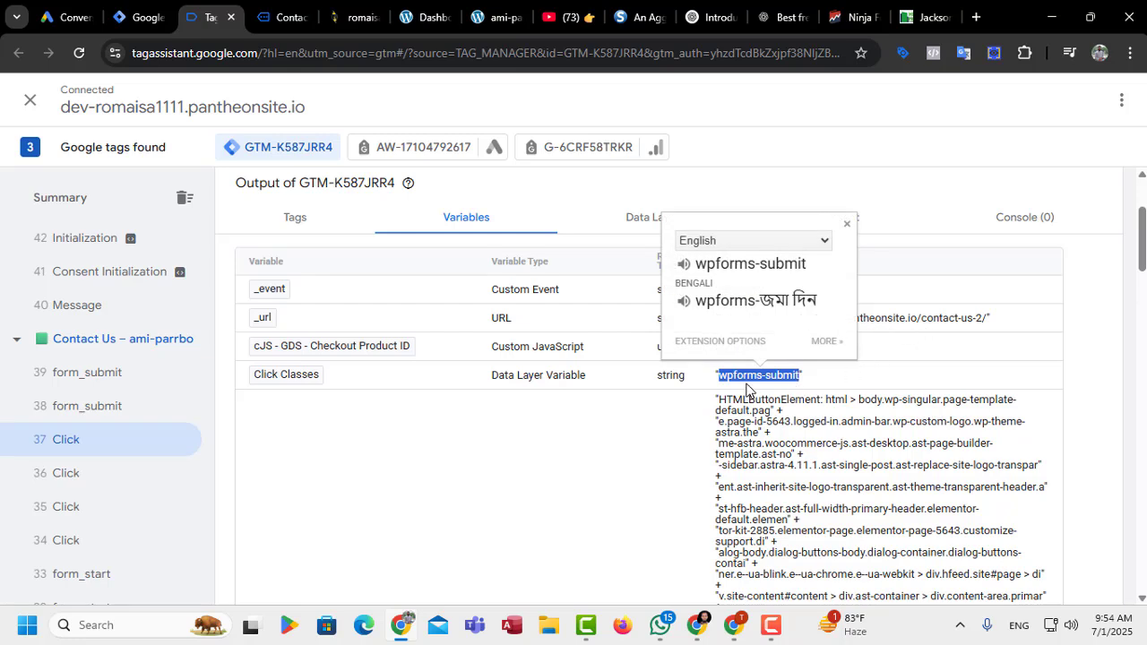
Examine the submit click's other variables, including Click Element, Click ID, Click Text and Click URL
{"action": "scroll", "coordinate": [683, 416], "scroll_direction": "down", "scroll_amount": 3}
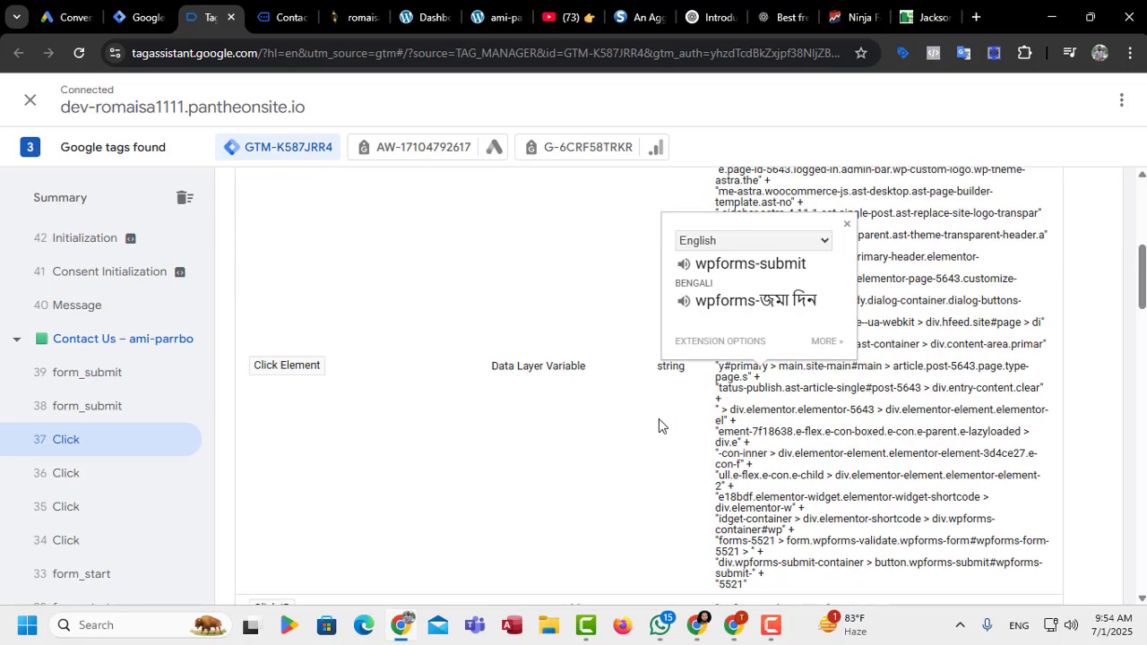
{"action": "scroll", "coordinate": [659, 419], "scroll_direction": "down", "scroll_amount": 4}
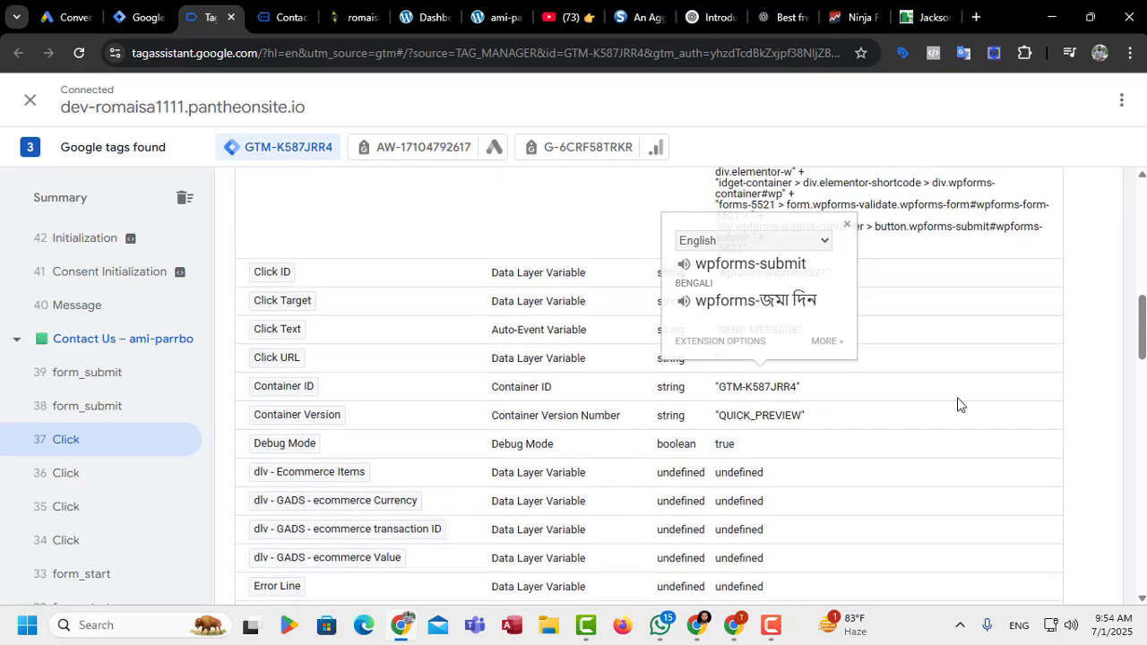
{"action": "left_click", "coordinate": [956, 402]}
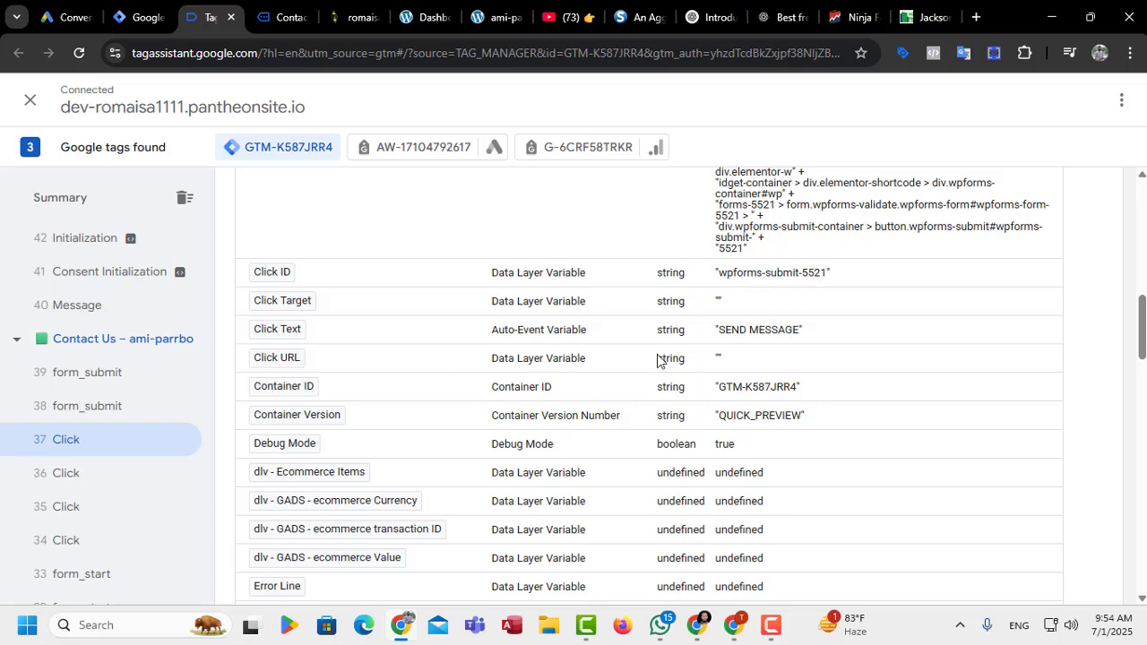
{"action": "scroll", "coordinate": [659, 361], "scroll_direction": "up", "scroll_amount": 3}
{"action": "scroll", "coordinate": [662, 361], "scroll_direction": "up", "scroll_amount": 3}
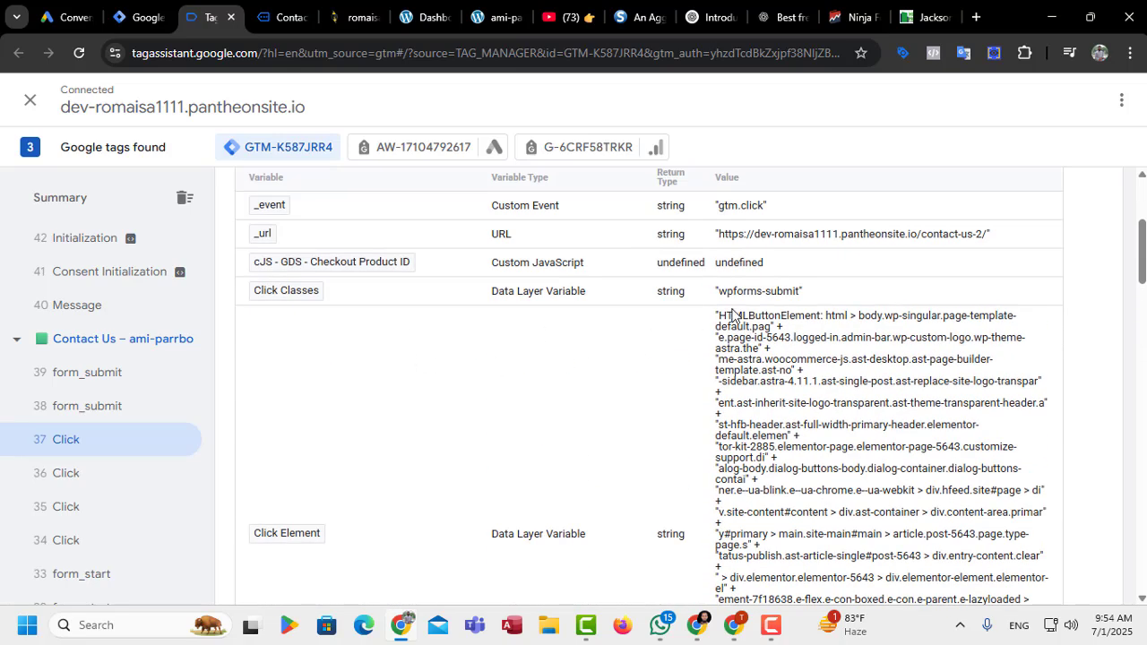
Create a new tag in Tag Manager with the type Google Ads Conversion Tracking
{"action": "left_click", "coordinate": [139, 16]}
{"action": "left_click", "coordinate": [75, 325]}
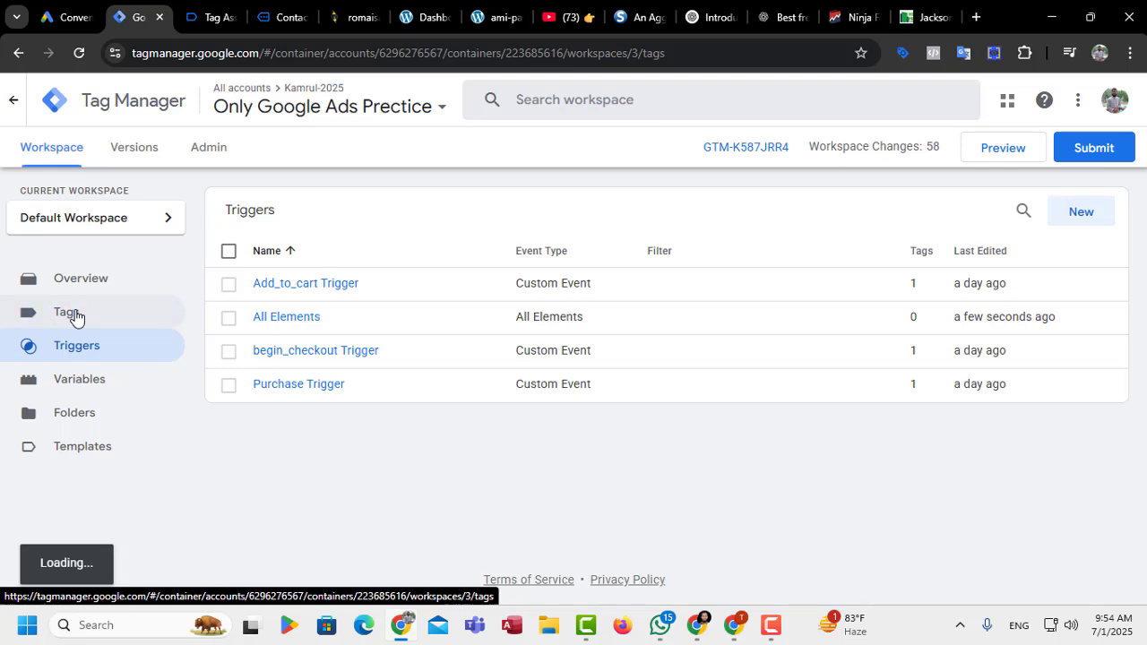
{"action": "left_click", "coordinate": [1065, 221]}
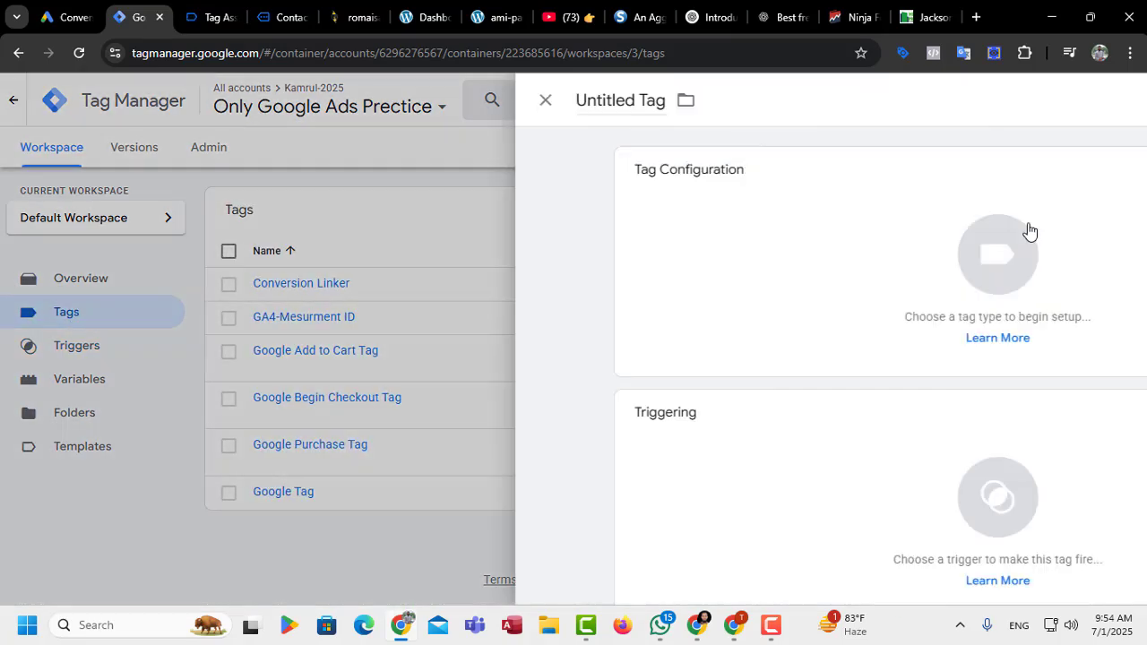
{"action": "left_click", "coordinate": [776, 258]}
{"action": "scroll", "coordinate": [776, 359], "scroll_direction": "down", "scroll_amount": 1}
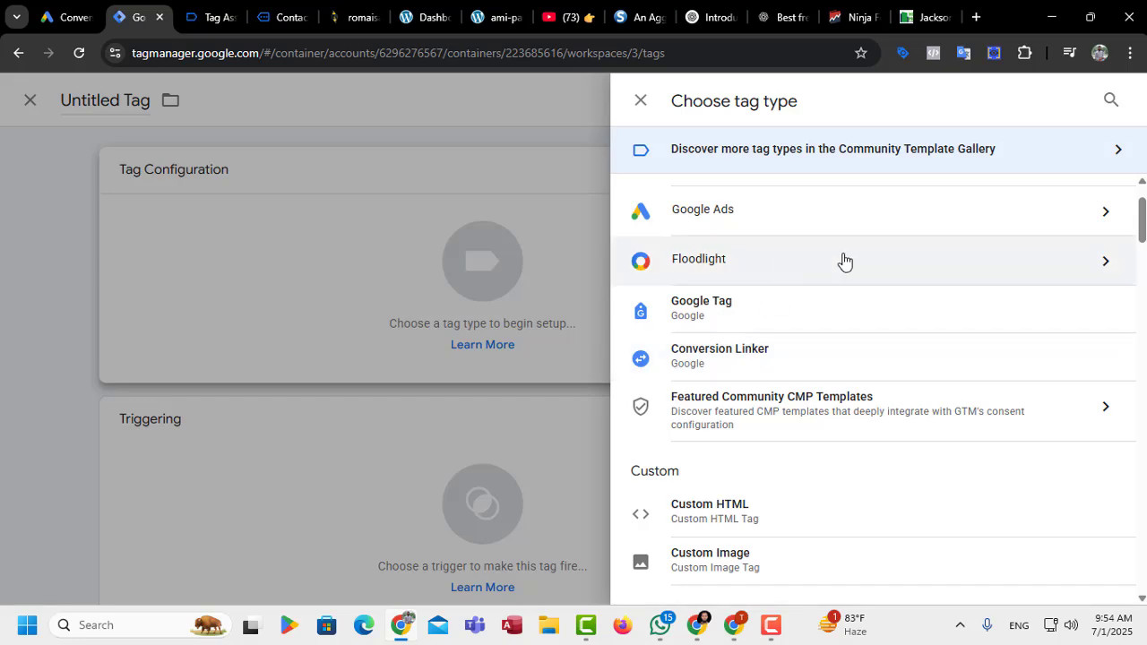
{"action": "left_click", "coordinate": [1110, 221]}
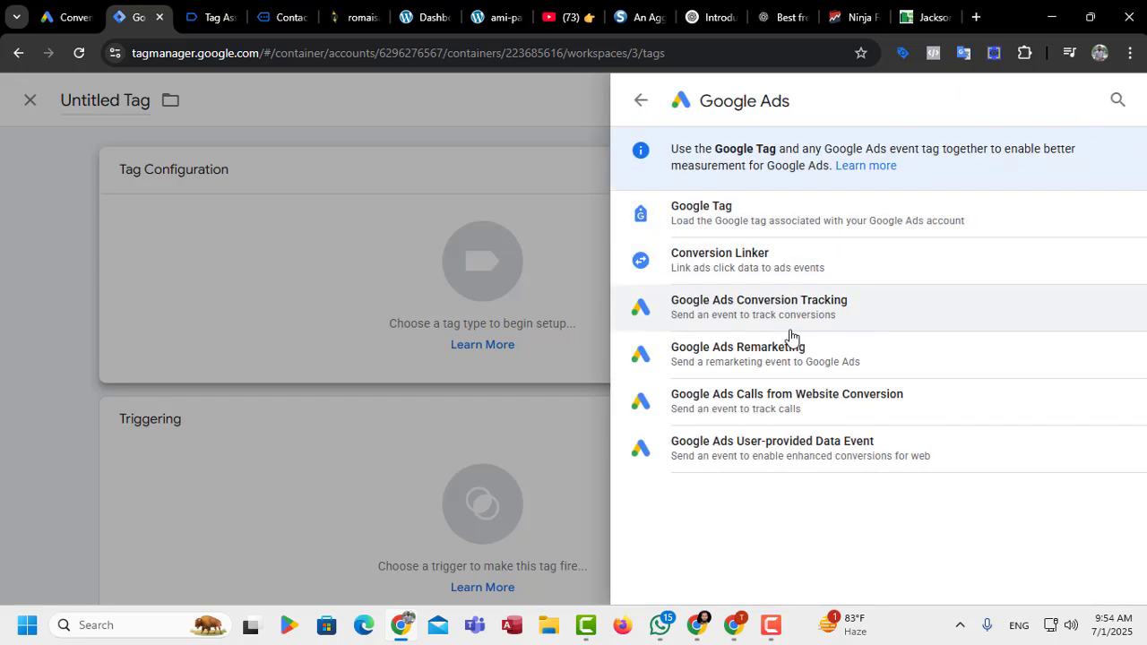
{"action": "left_click", "coordinate": [772, 313]}
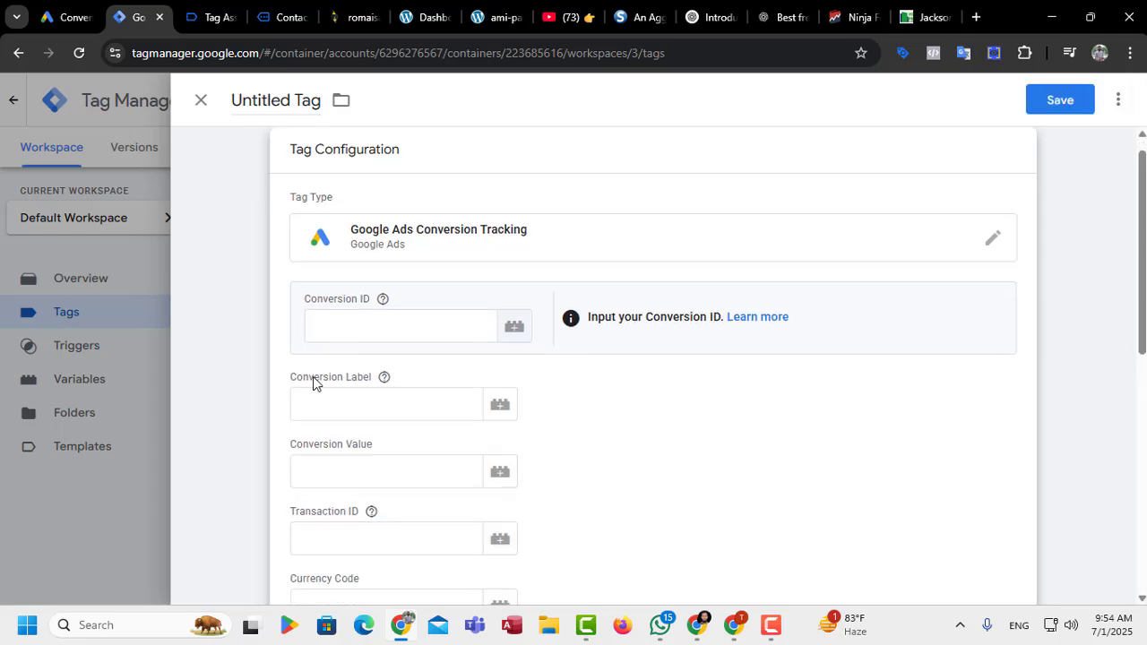
Set the tag's Conversion ID to the variable {{Google Ads Conversion ID and Remarketing Id}}
{"action": "left_click", "coordinate": [345, 335]}
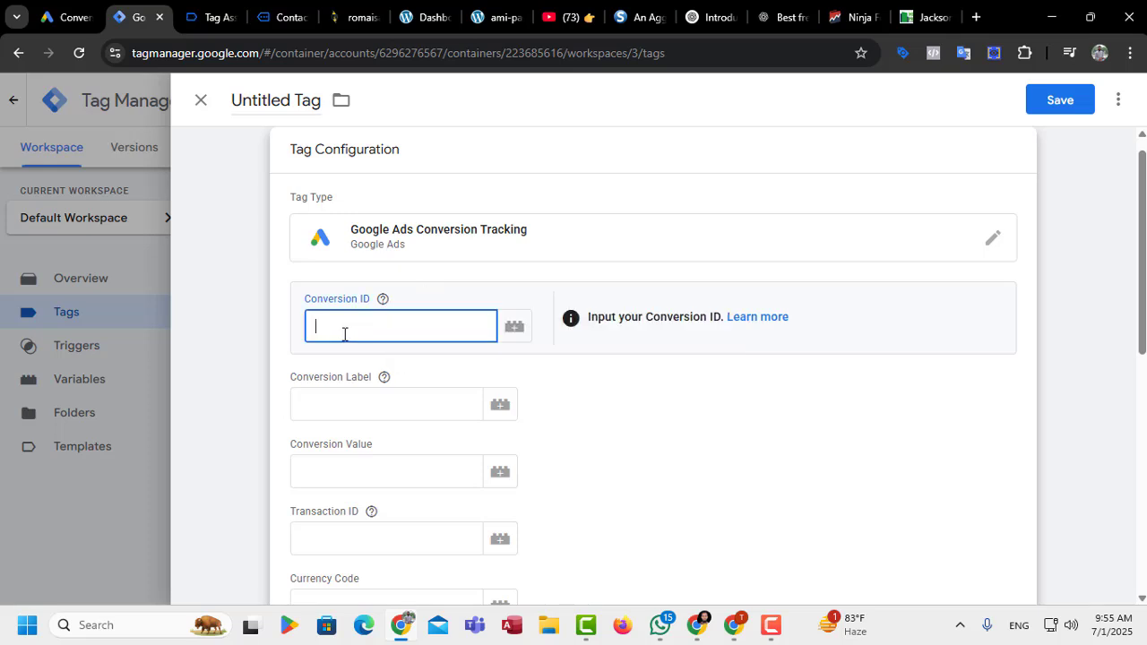
{"action": "type", "text": "{{"}
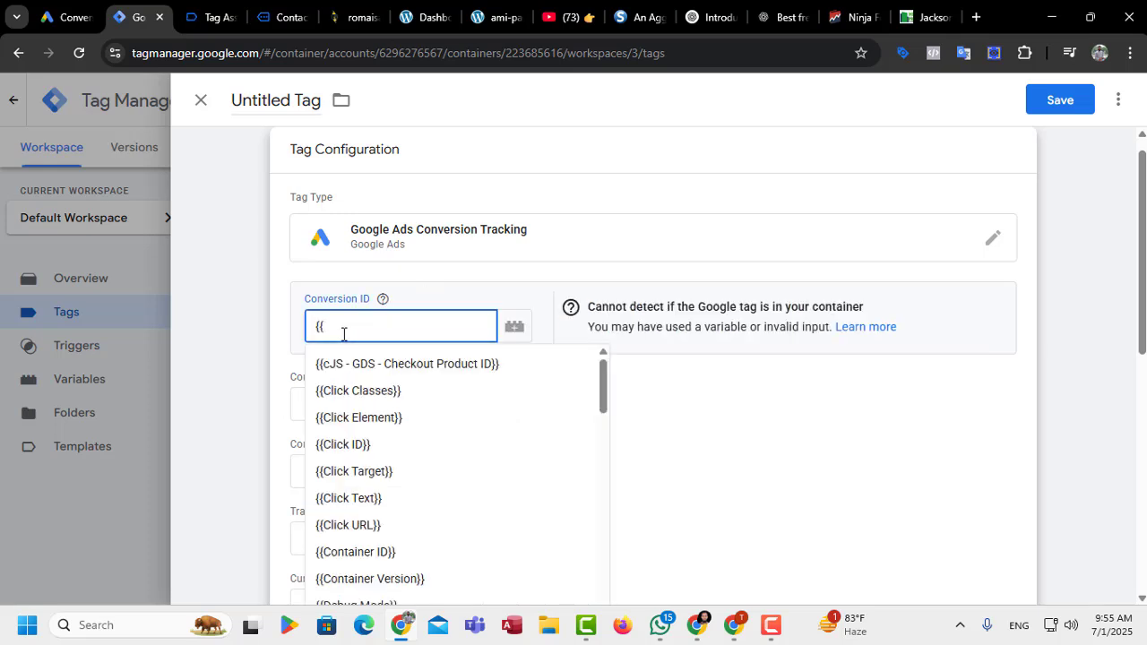
{"action": "type", "text": "h"}
{"action": "key", "text": "BackSpace"}
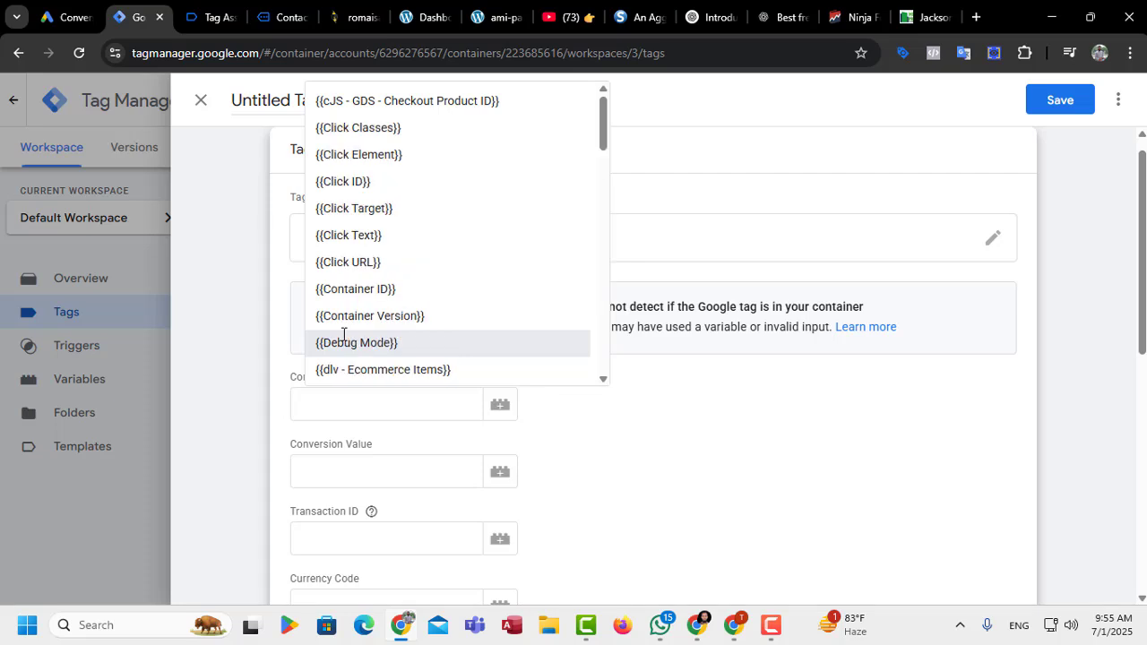
{"action": "type", "text": "goo"}
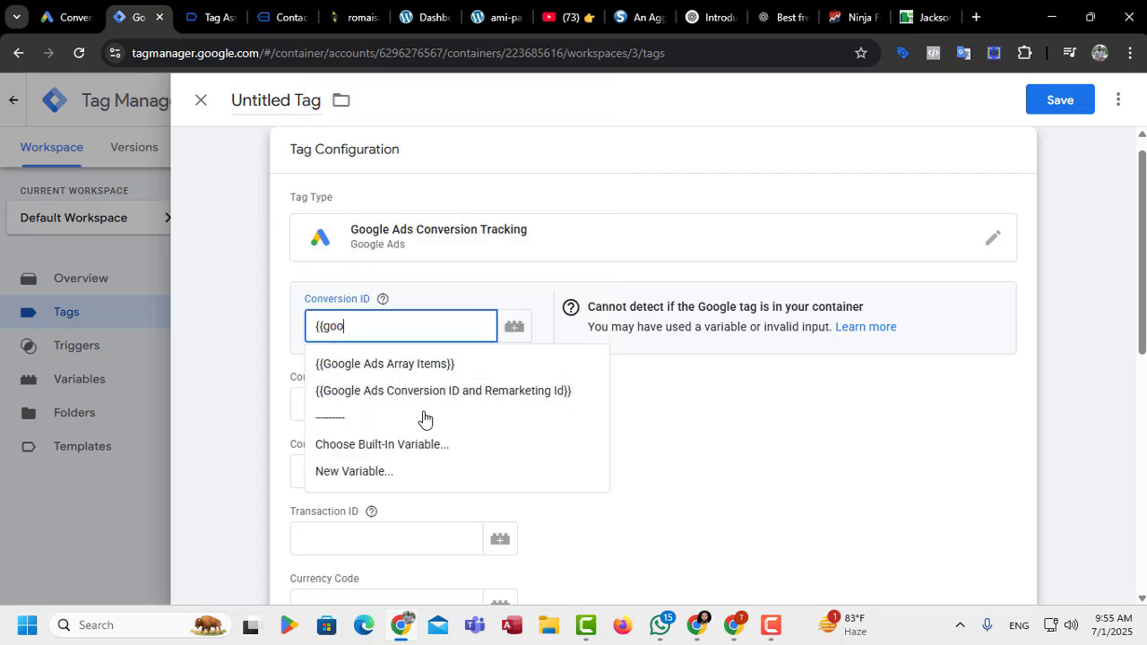
{"action": "left_click", "coordinate": [433, 408]}
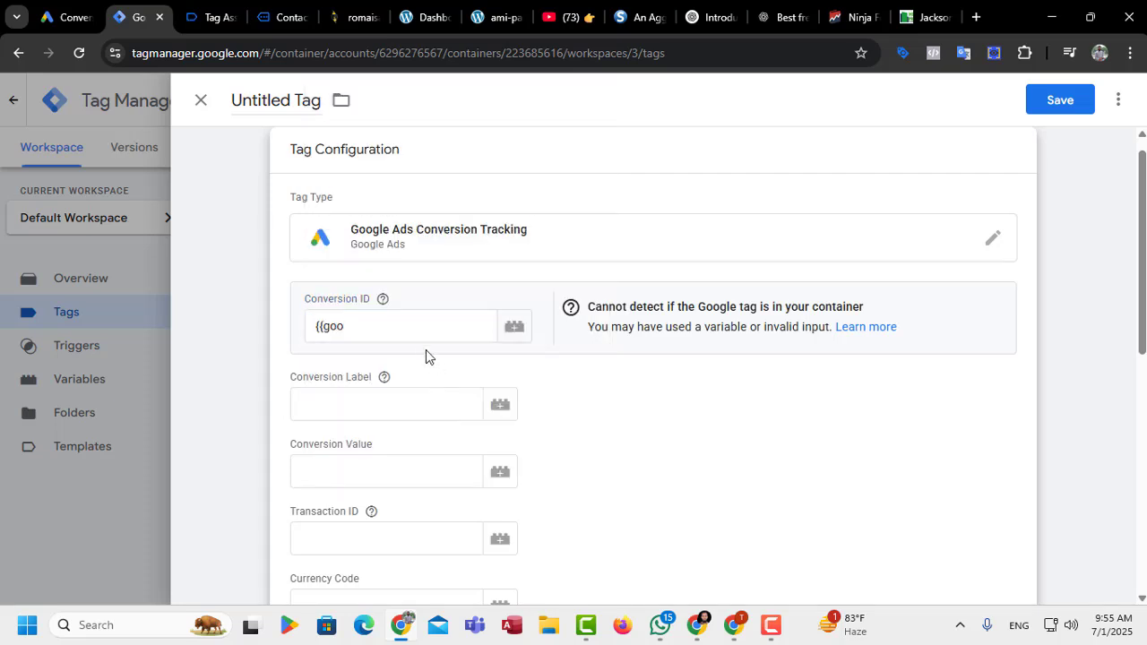
{"action": "left_click", "coordinate": [407, 334]}
{"action": "type", "text": "g"}
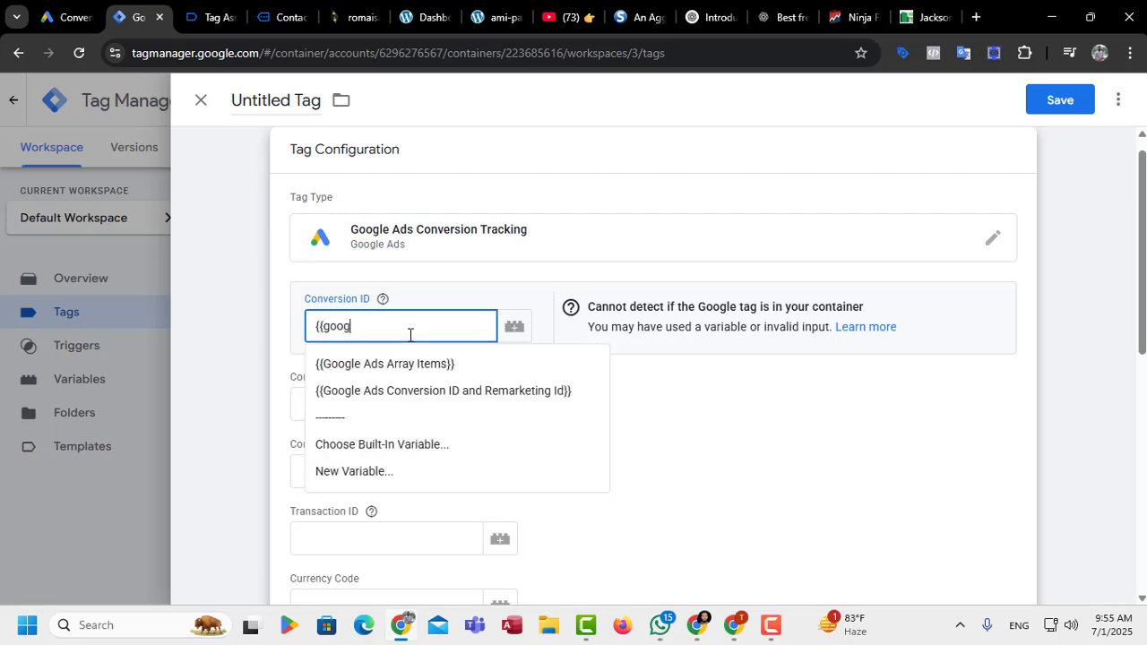
{"action": "left_click", "coordinate": [377, 389]}
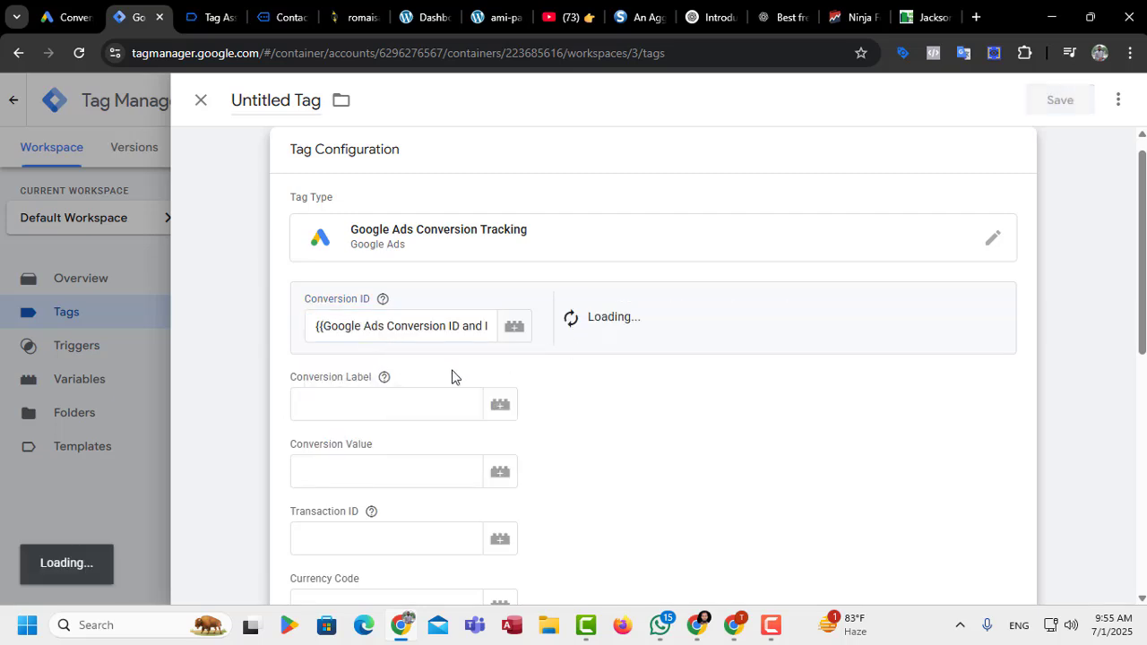
Switch to Google Ads and open the details of the Contact (2) conversion action for the tag's Conversion Label
{"action": "left_click", "coordinate": [350, 404]}
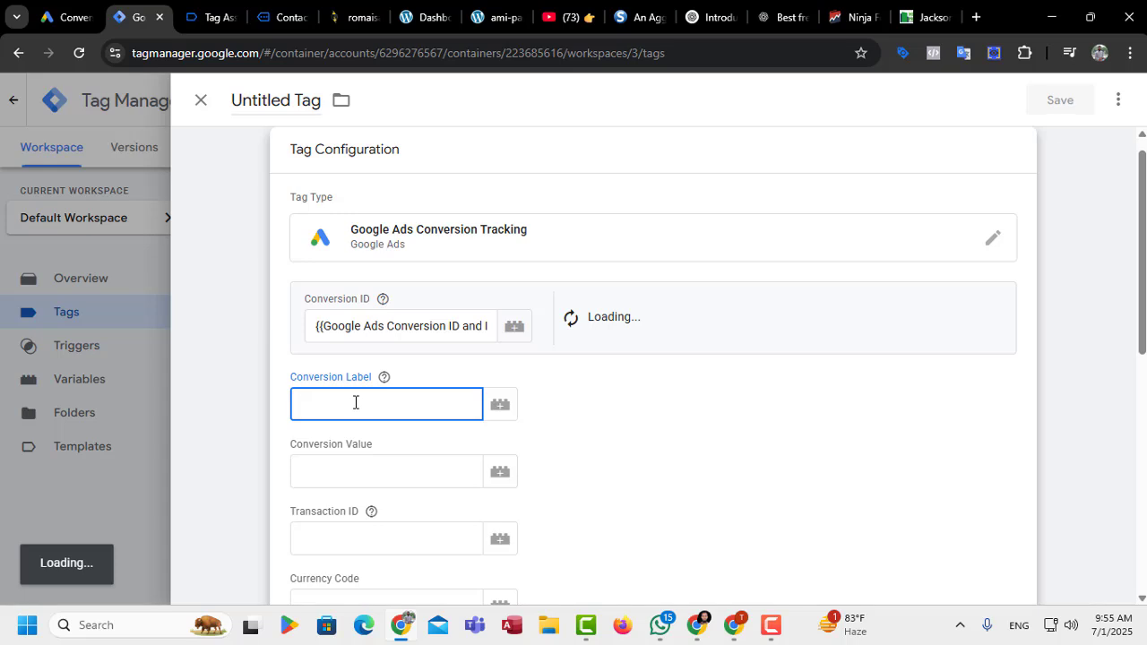
{"action": "left_click", "coordinate": [70, 17]}
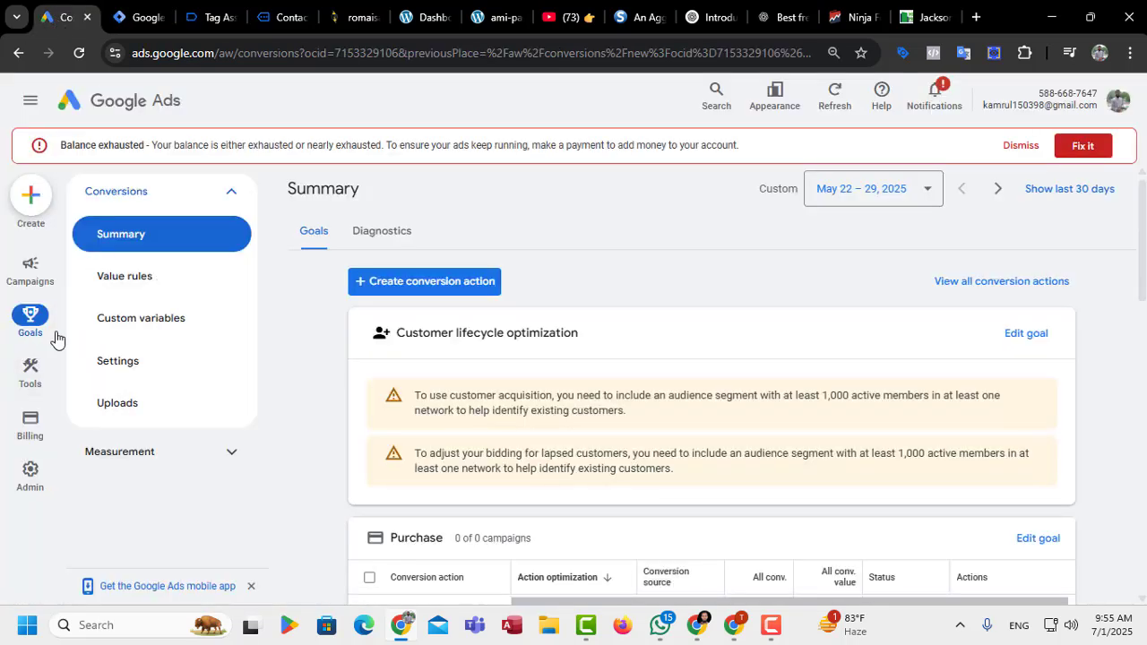
{"action": "scroll", "coordinate": [487, 453], "scroll_direction": "down", "scroll_amount": 7}
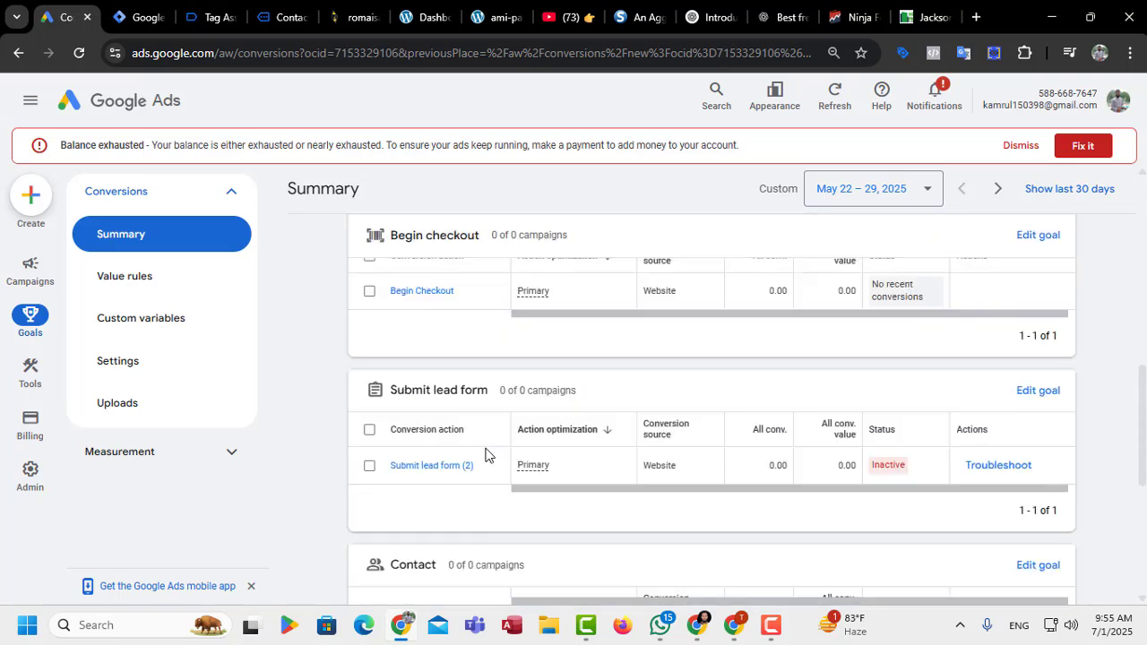
{"action": "scroll", "coordinate": [475, 482], "scroll_direction": "down", "scroll_amount": 1}
{"action": "left_click", "coordinate": [412, 557]}
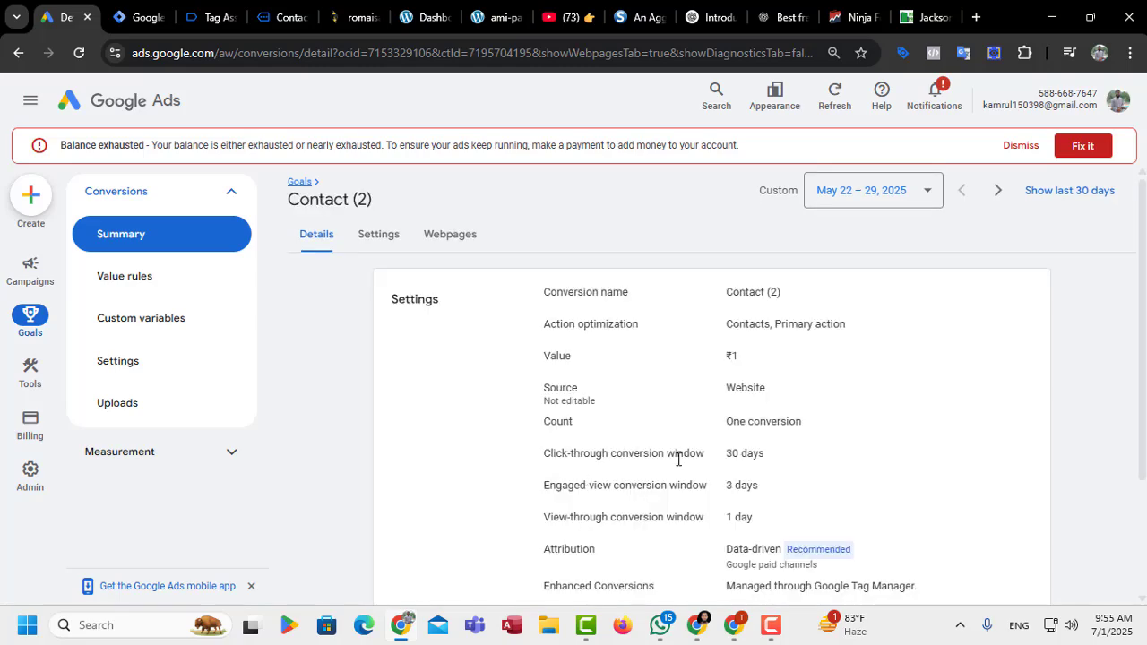
Copy the conversion label from Contact (2)'s Google Tag Manager setup instructions, and return to the untitled tag in Tag Manager
{"action": "scroll", "coordinate": [679, 459], "scroll_direction": "down", "scroll_amount": 2}
{"action": "left_click", "coordinate": [1021, 542]}
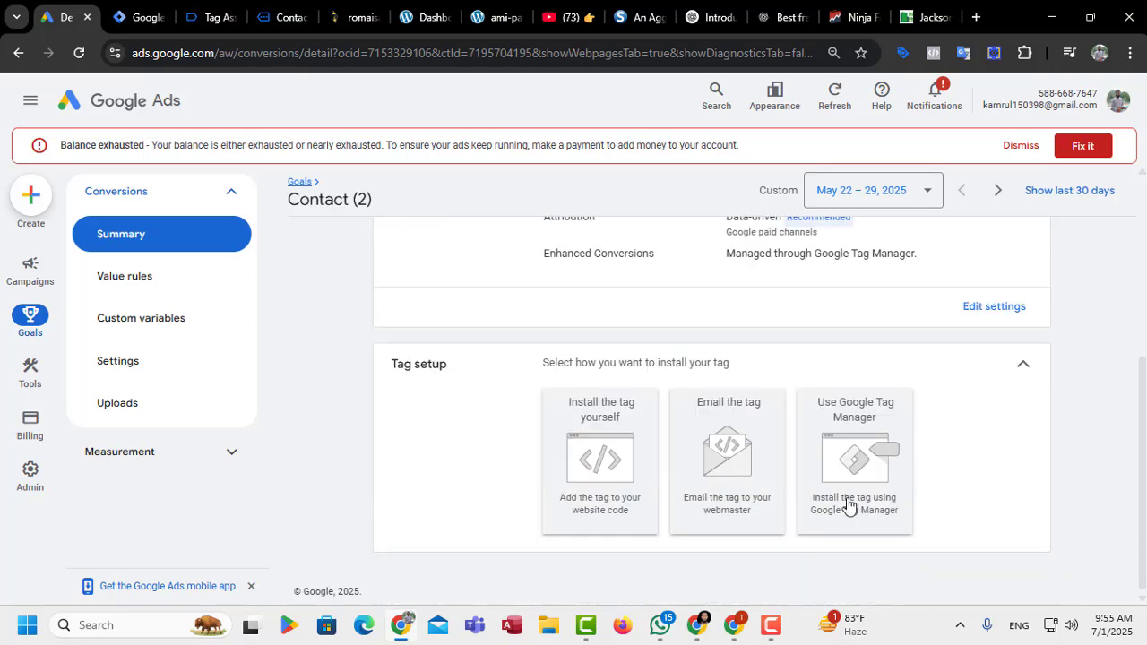
{"action": "left_click", "coordinate": [858, 506]}
{"action": "scroll", "coordinate": [752, 449], "scroll_direction": "down", "scroll_amount": 2}
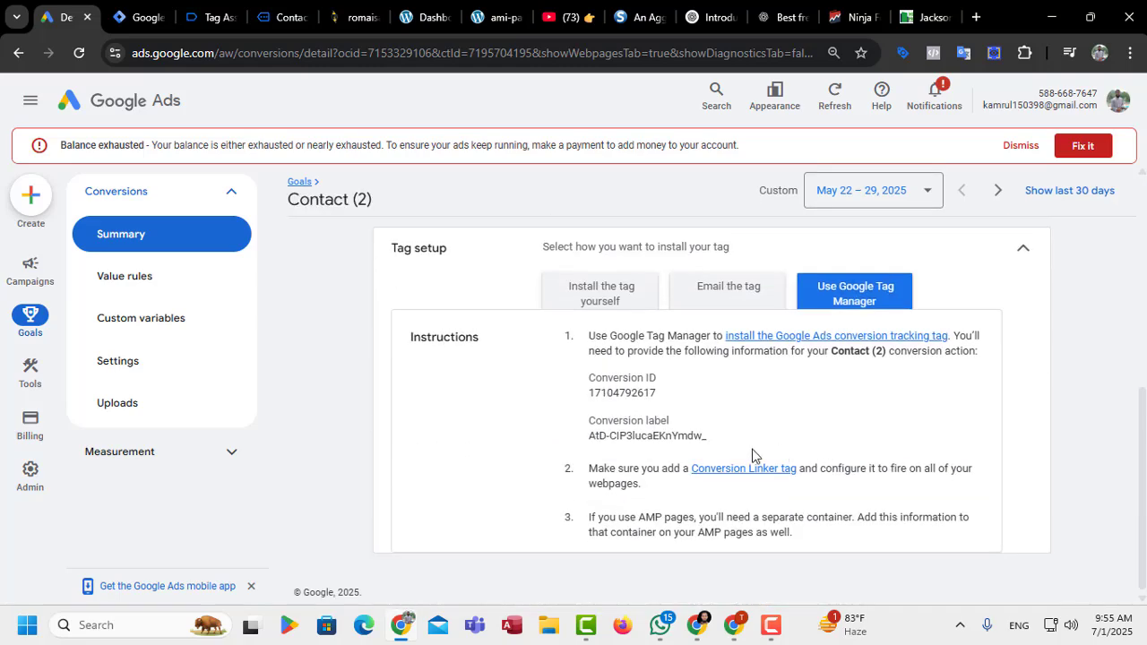
{"action": "triple_click", "coordinate": [639, 434]}
{"action": "key", "text": "ctrl+c"}
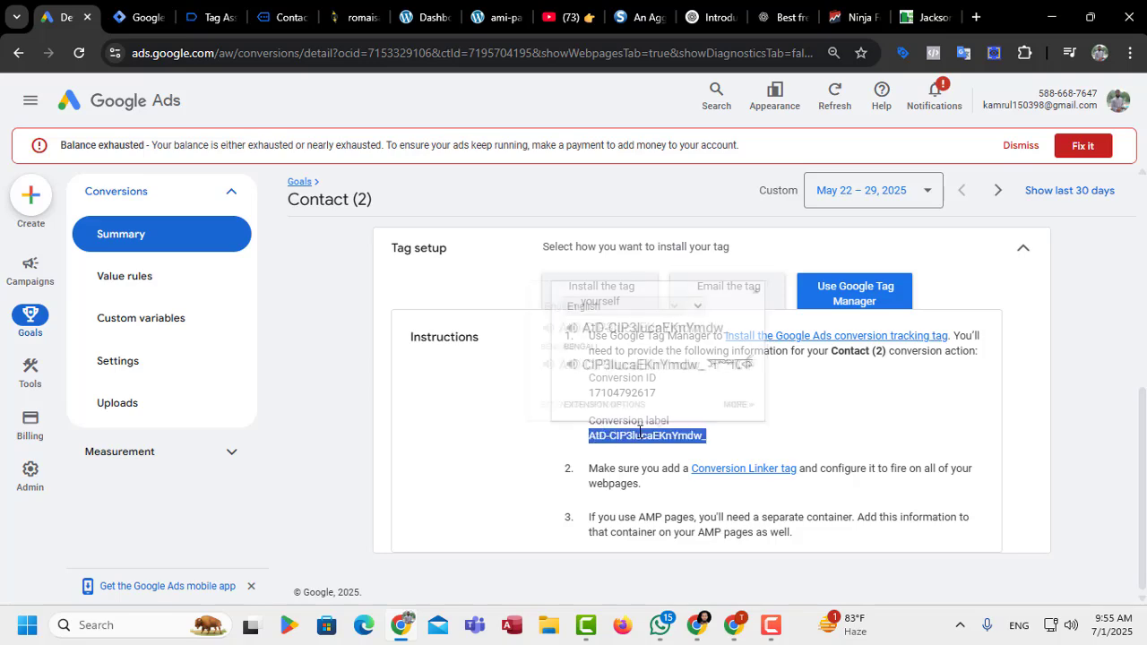
{"action": "left_click", "coordinate": [152, 27]}
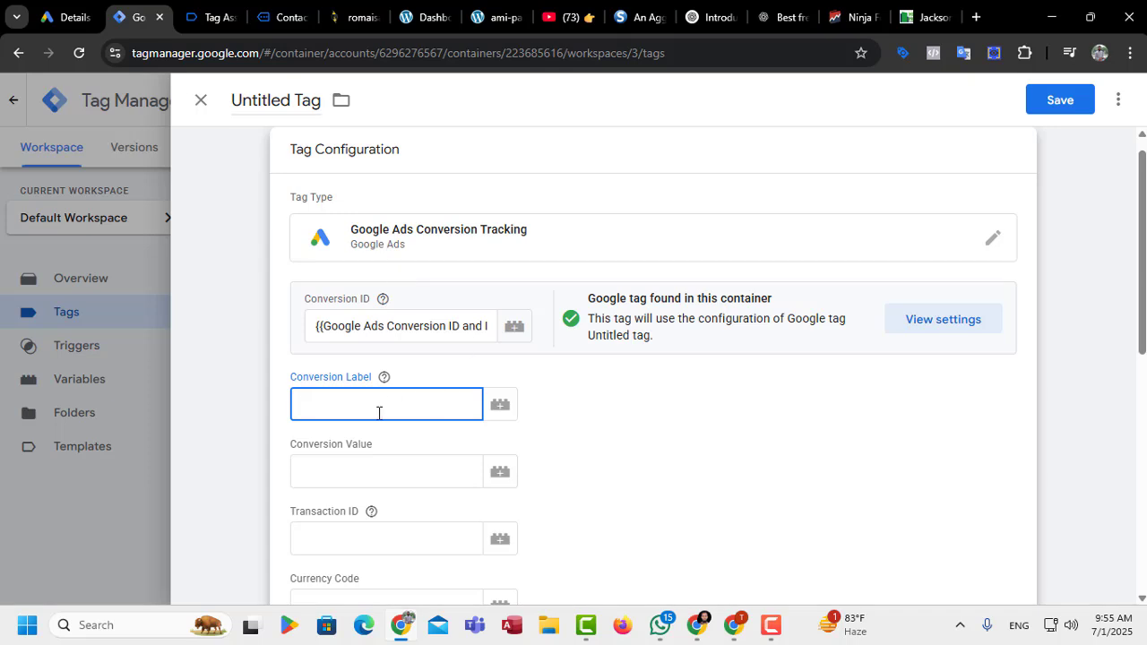
Paste the copied conversion label into the tag's Conversion Label and set its Conversion Value to 1
{"action": "key", "text": "ctrl+v"}
{"action": "scroll", "coordinate": [390, 409], "scroll_direction": "down", "scroll_amount": 2}
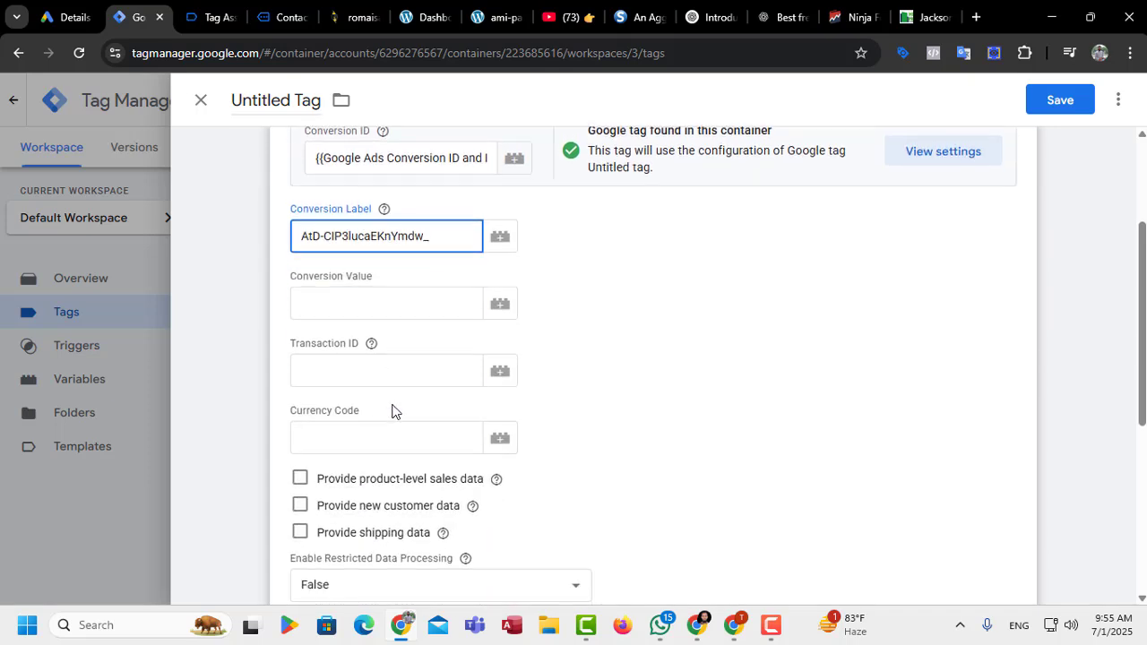
{"action": "left_click", "coordinate": [345, 300]}
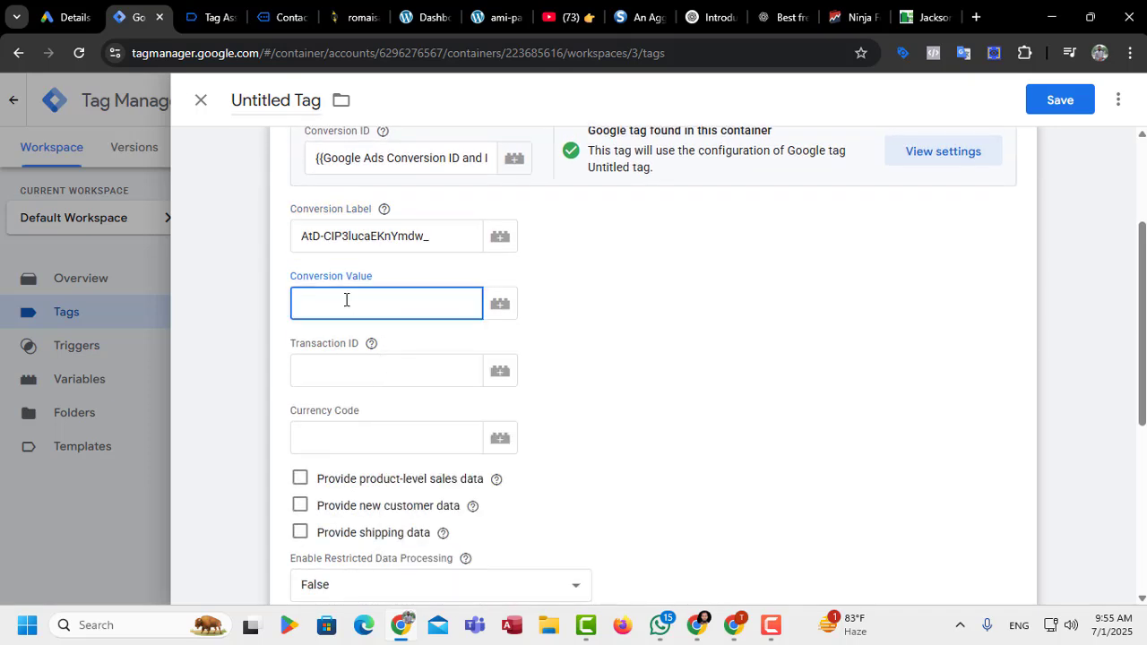
{"action": "left_click", "coordinate": [363, 358]}
{"action": "scroll", "coordinate": [380, 403], "scroll_direction": "down", "scroll_amount": 1}
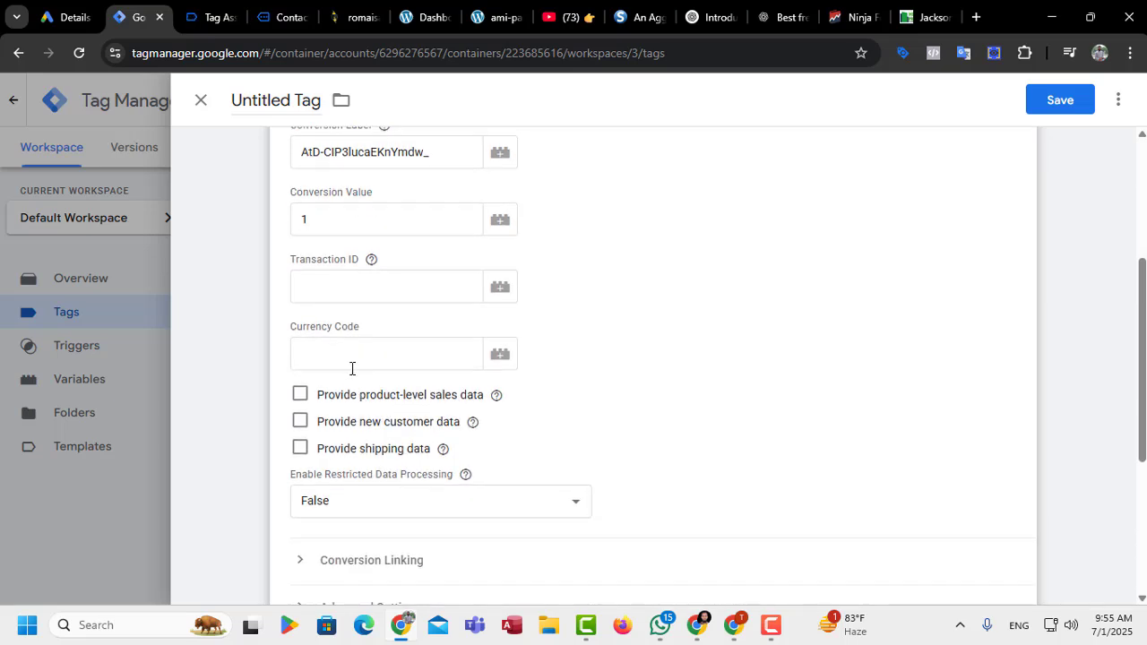
{"action": "scroll", "coordinate": [386, 377], "scroll_direction": "down", "scroll_amount": 2}
{"action": "scroll", "coordinate": [457, 430], "scroll_direction": "down", "scroll_amount": 1}
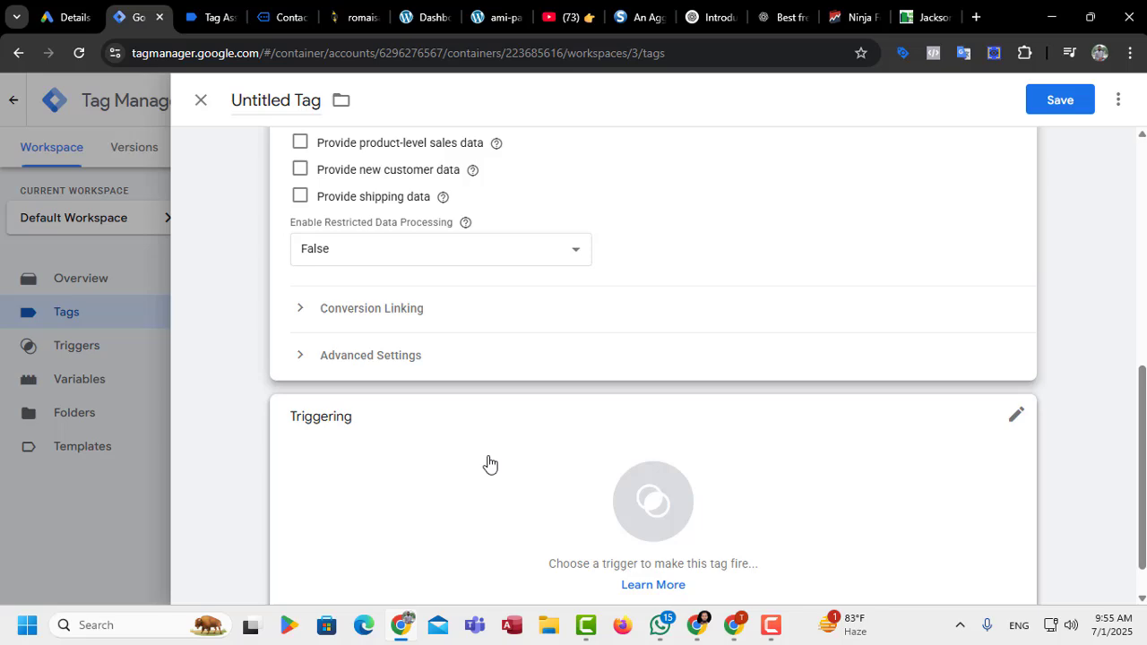
Create a new trigger for the tag with the type Click - All Elements, firing on Some Clicks
{"action": "left_click", "coordinate": [586, 461]}
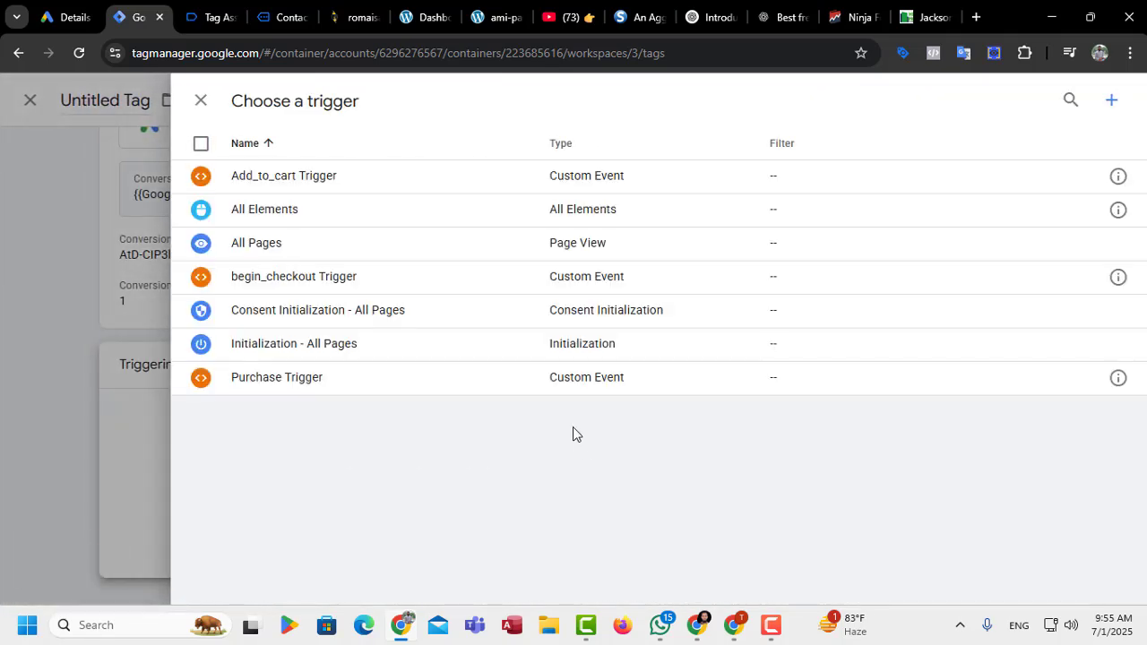
{"action": "left_click", "coordinate": [267, 18]}
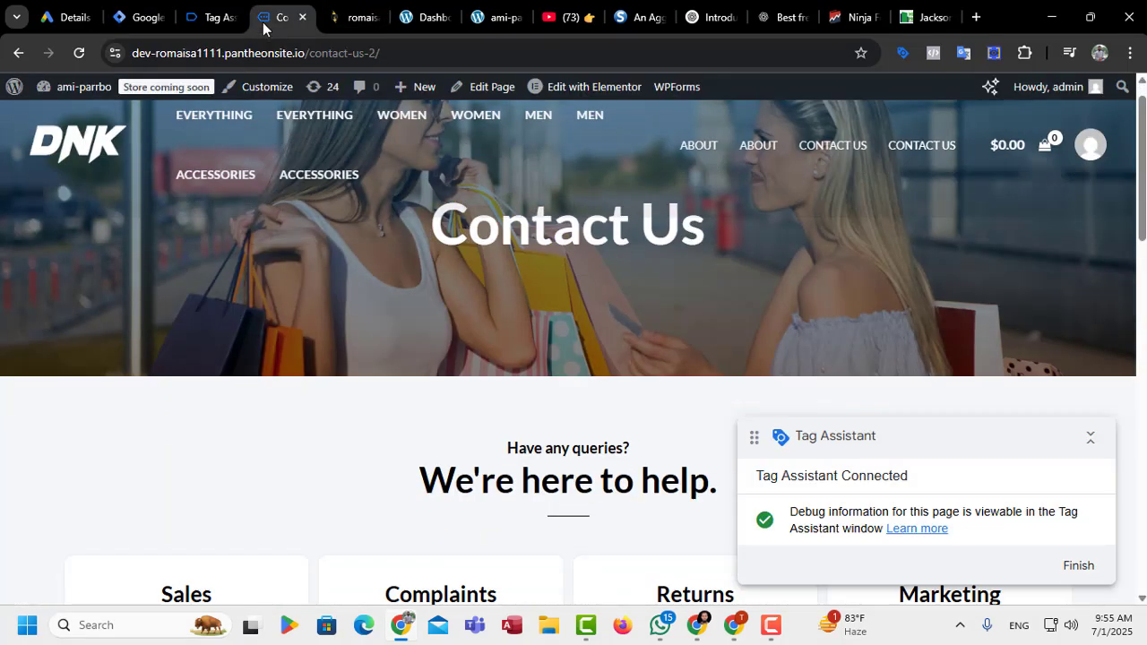
{"action": "left_click", "coordinate": [217, 18]}
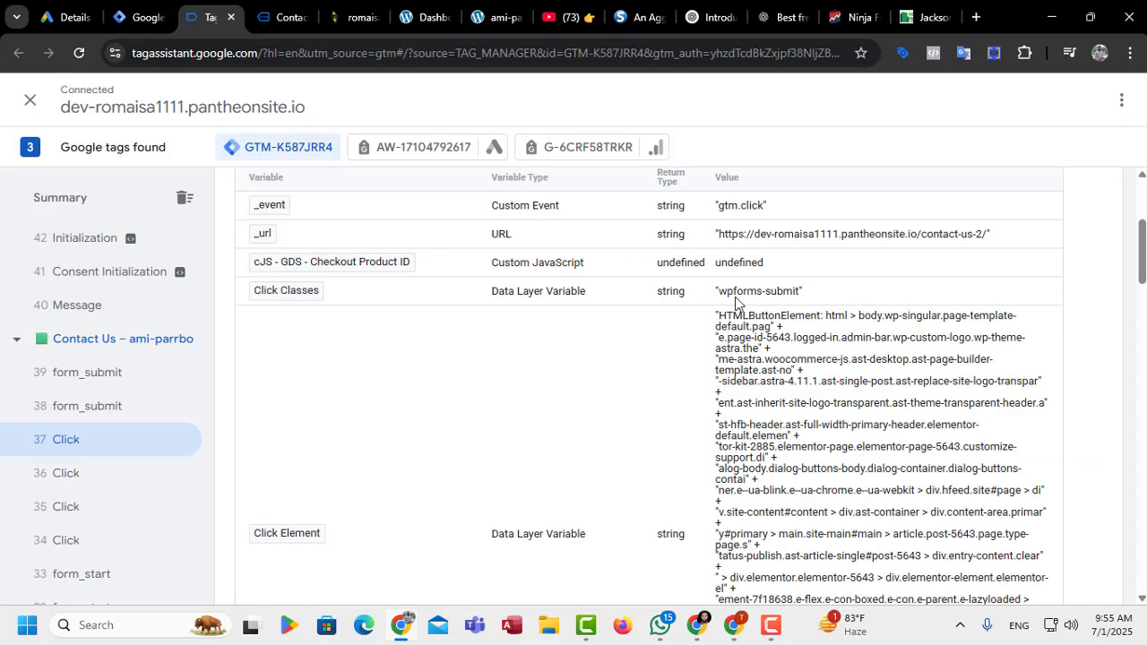
{"action": "left_click", "coordinate": [278, 18]}
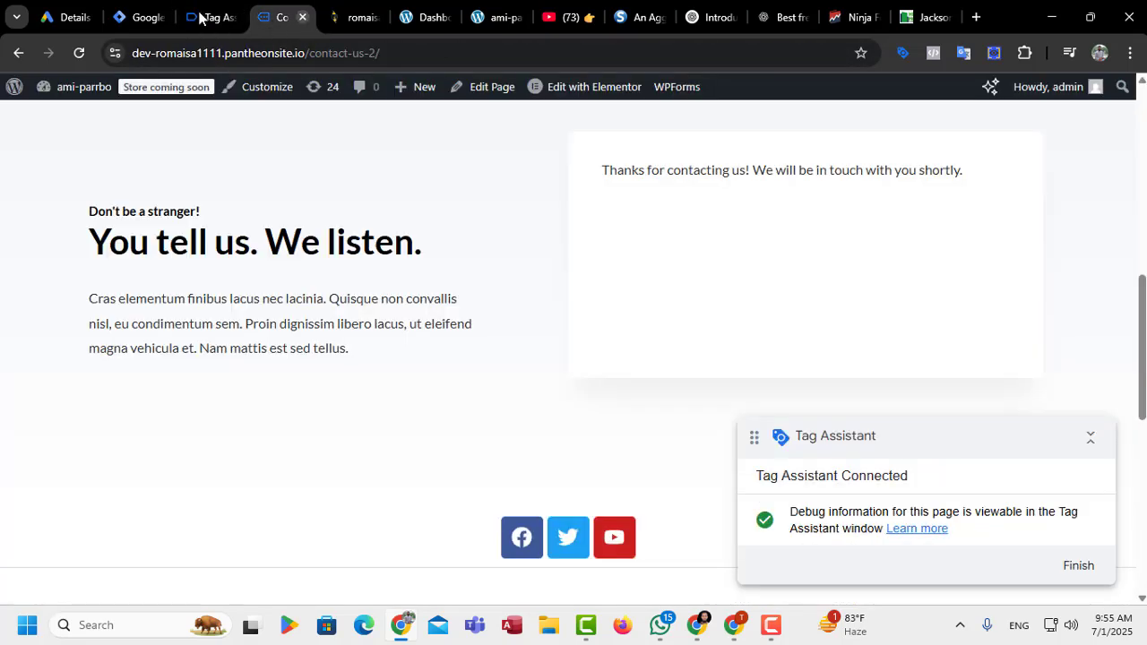
{"action": "left_click", "coordinate": [141, 17]}
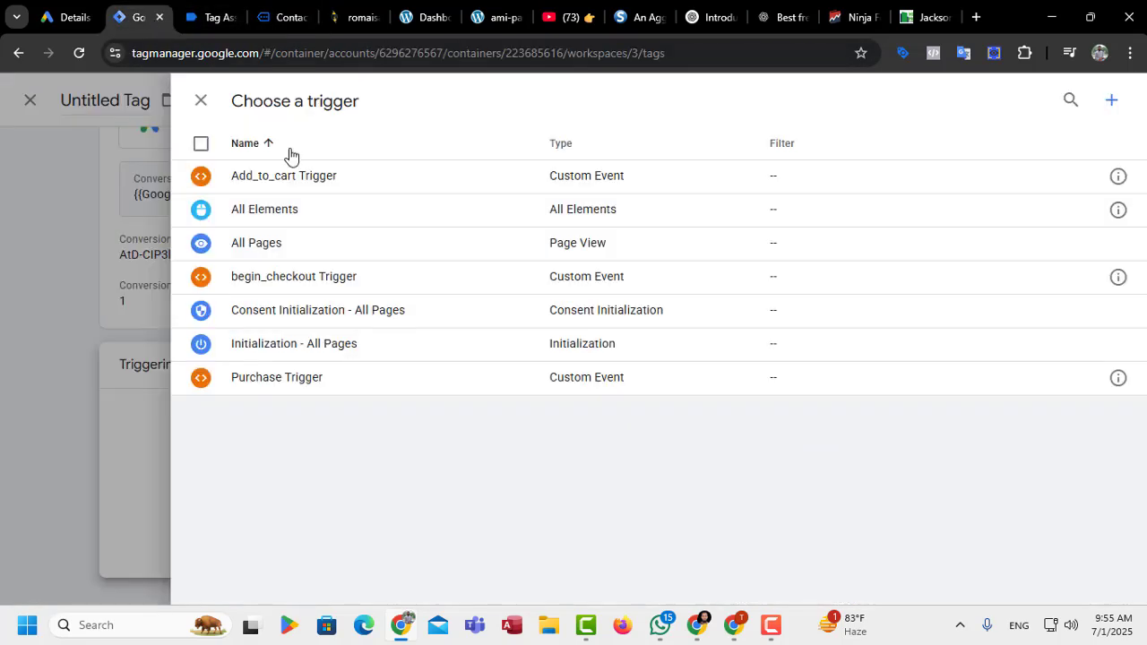
{"action": "left_click", "coordinate": [1110, 102]}
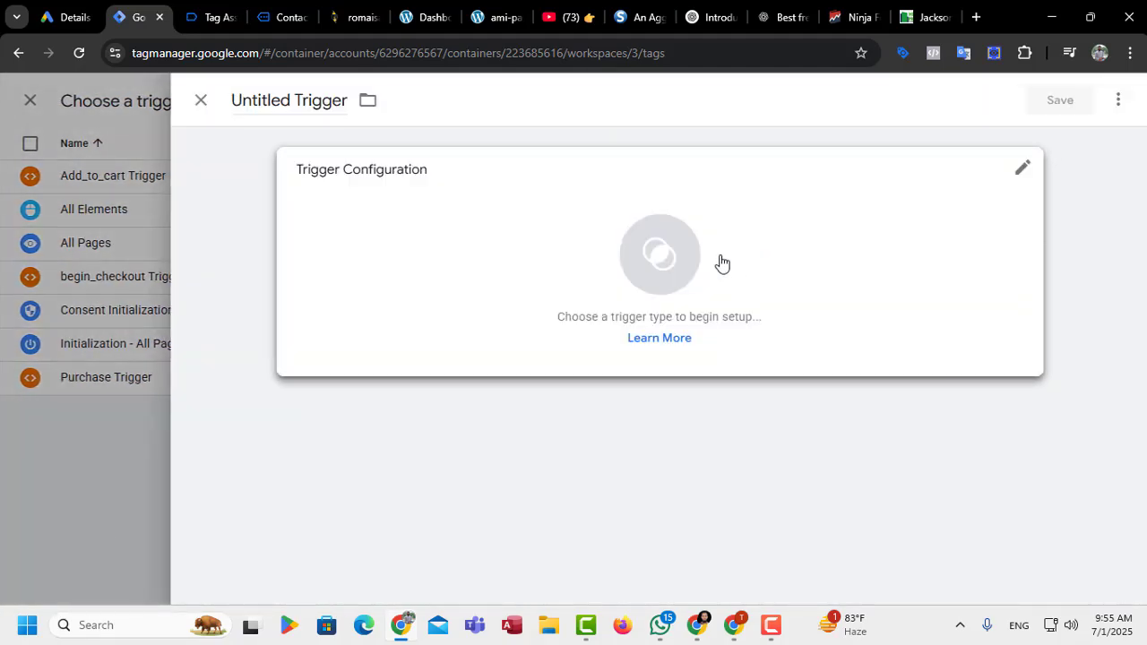
{"action": "left_click", "coordinate": [722, 262]}
{"action": "scroll", "coordinate": [722, 359], "scroll_direction": "down", "scroll_amount": 2}
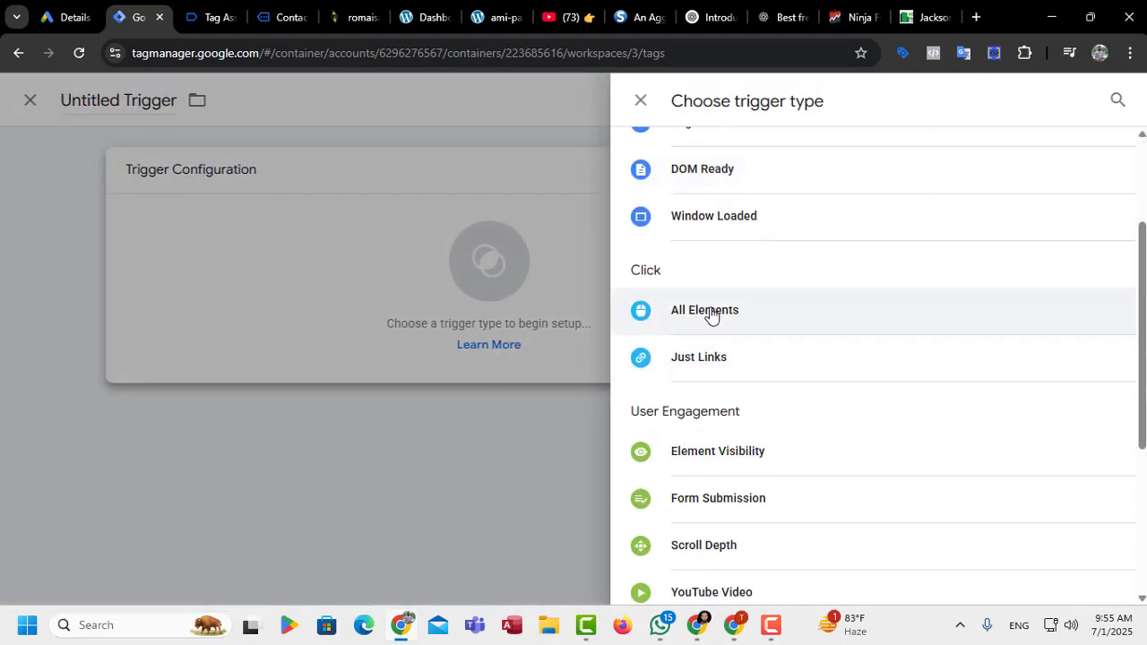
{"action": "left_click", "coordinate": [711, 317]}
{"action": "left_click", "coordinate": [396, 337]}
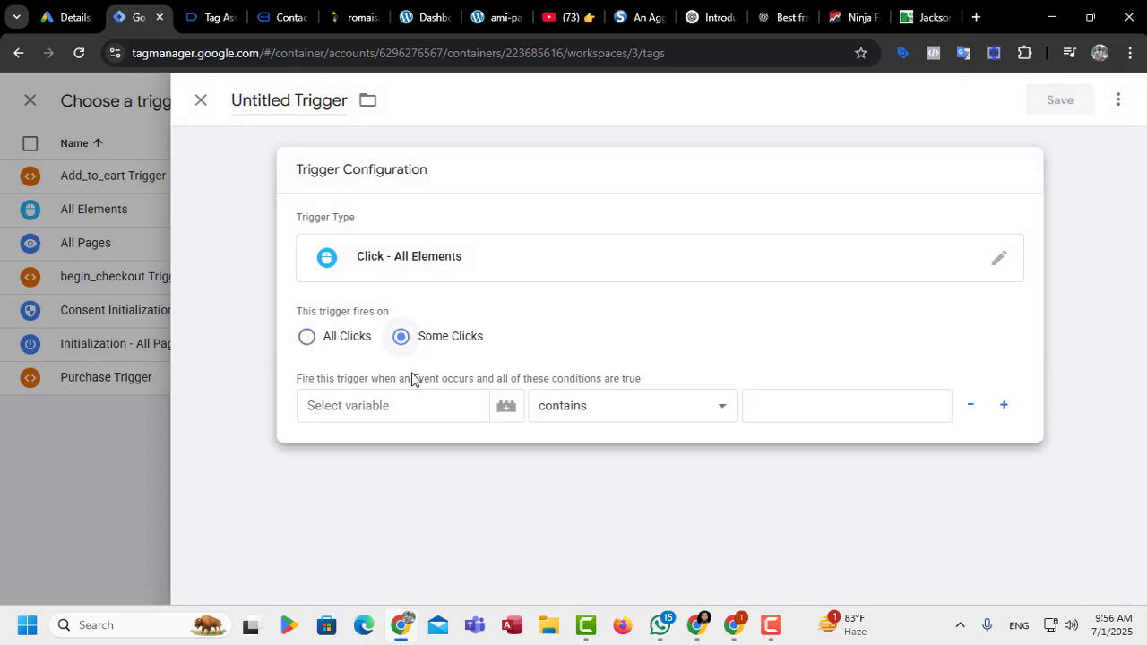
Check the form click's variables in Tag Assistant, and set the trigger's condition variable to {{Click Classes}}
{"action": "left_click", "coordinate": [377, 407]}
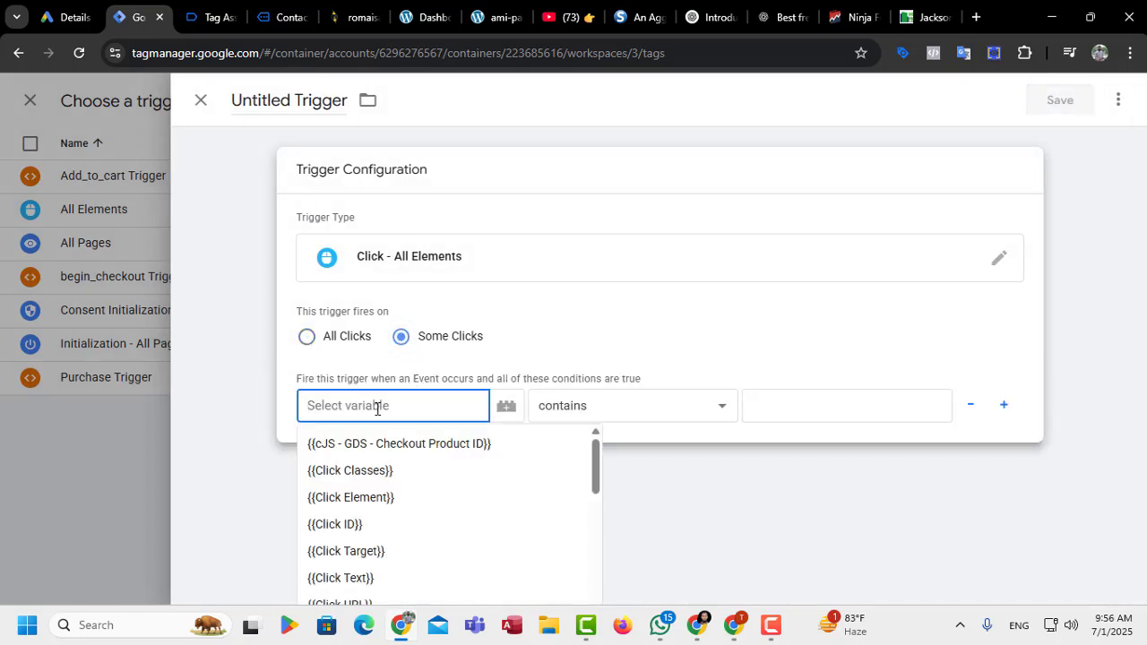
{"action": "left_click", "coordinate": [208, 17]}
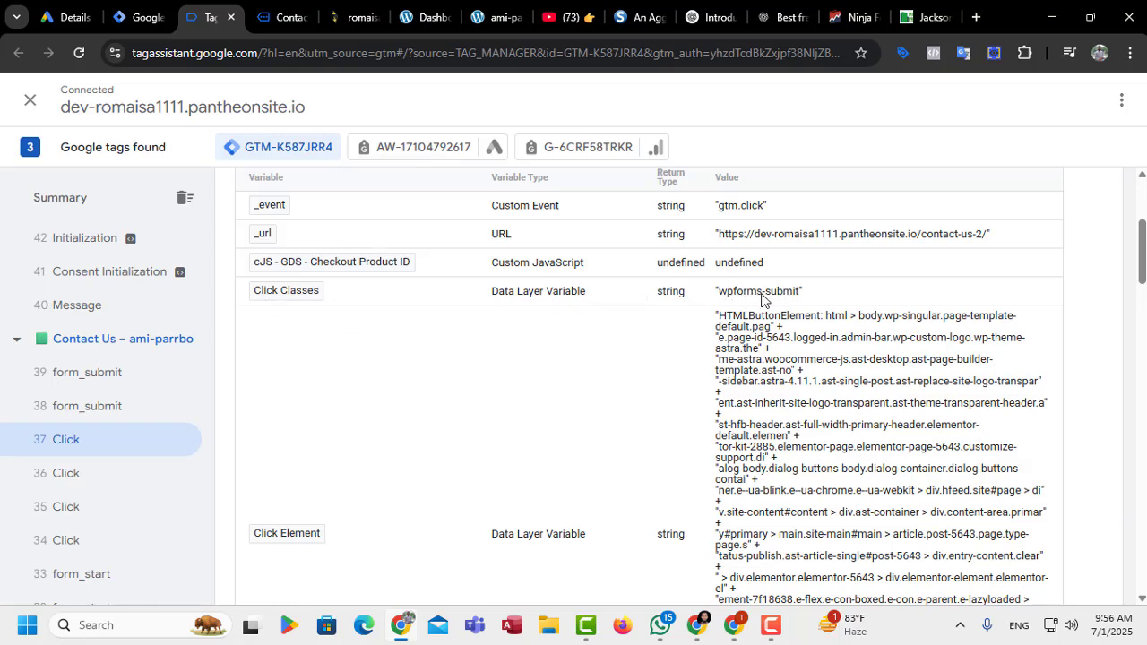
{"action": "left_click", "coordinate": [276, 18]}
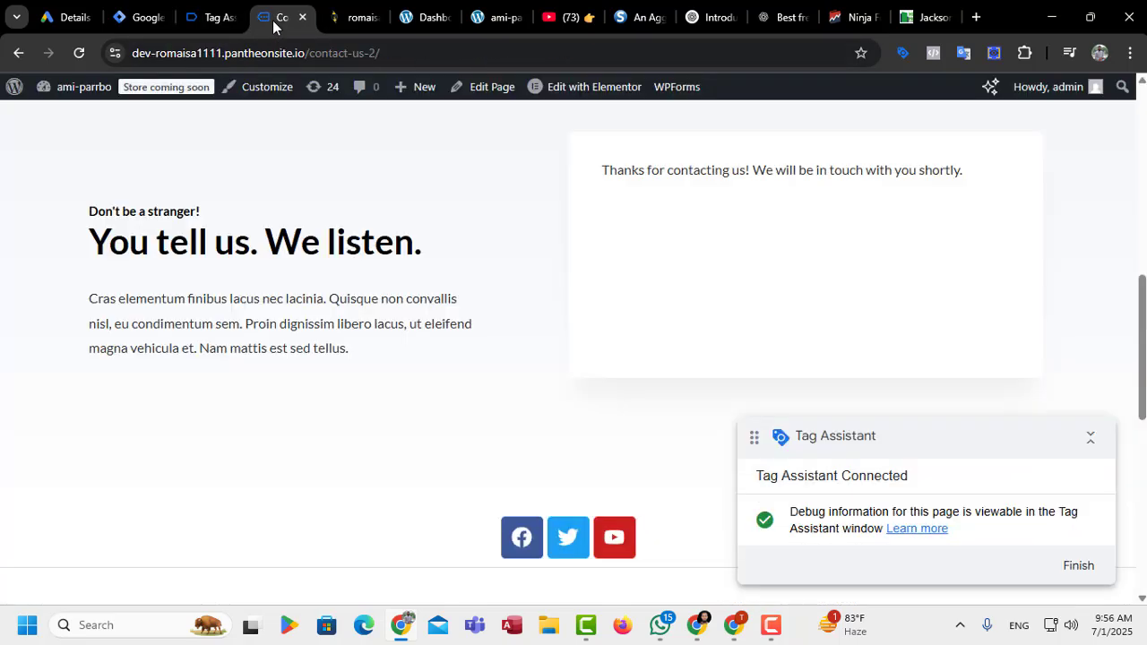
{"action": "left_click", "coordinate": [141, 17]}
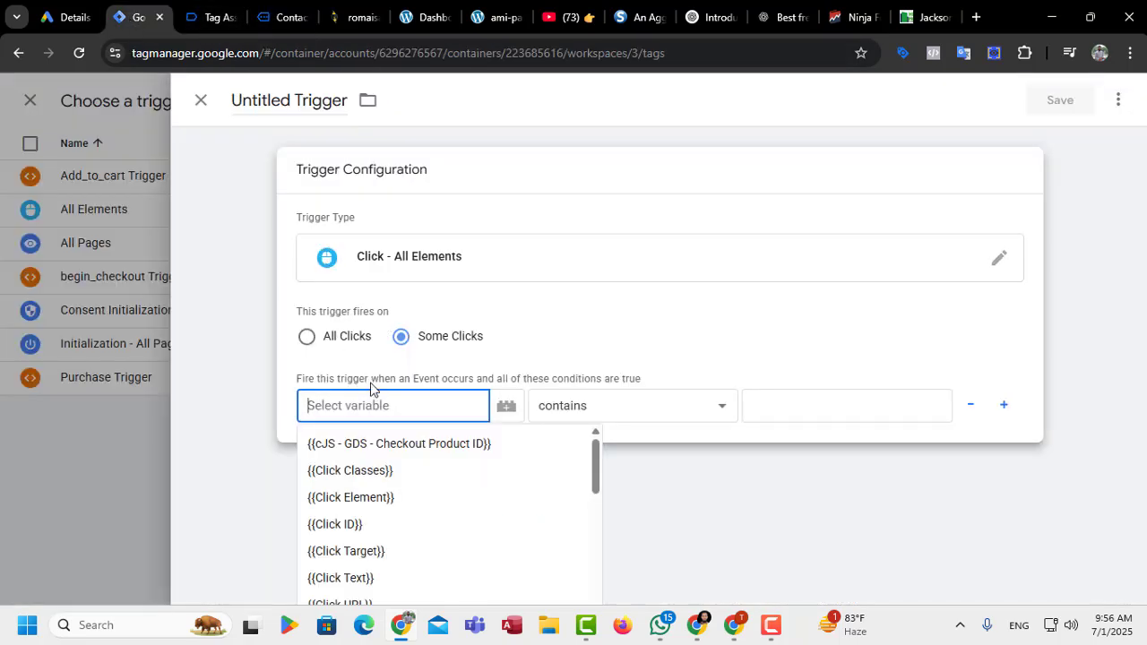
{"action": "left_click", "coordinate": [354, 473]}
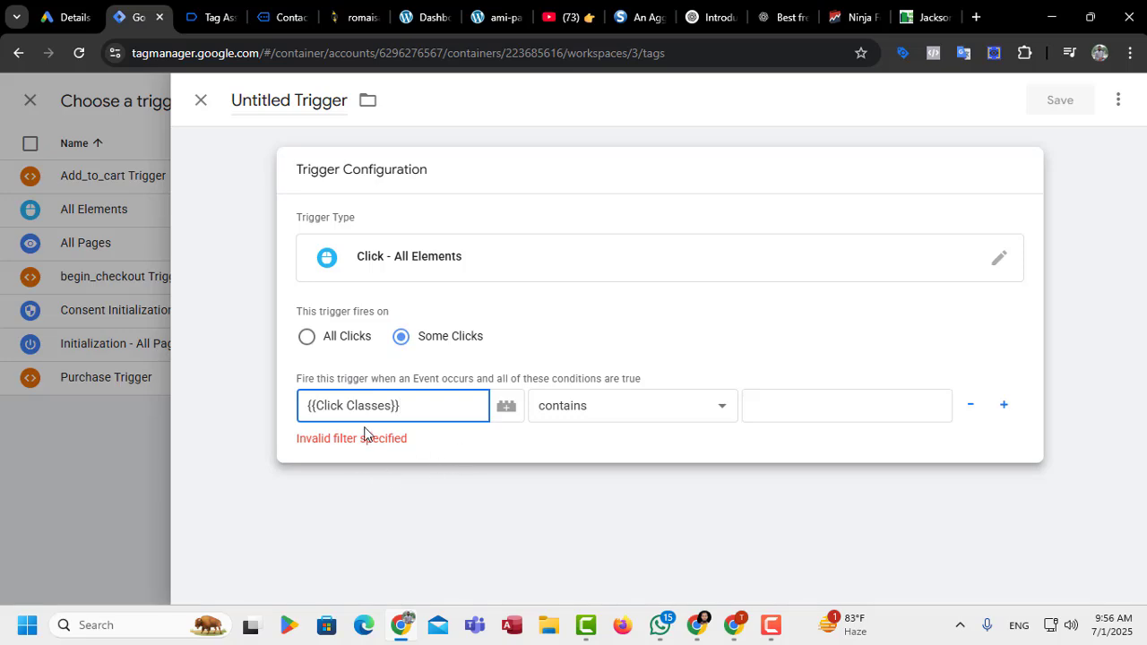
Copy the Click Classes value wpforms-submit from Tag Assistant and paste it as the trigger condition's value
{"action": "left_click", "coordinate": [283, 18]}
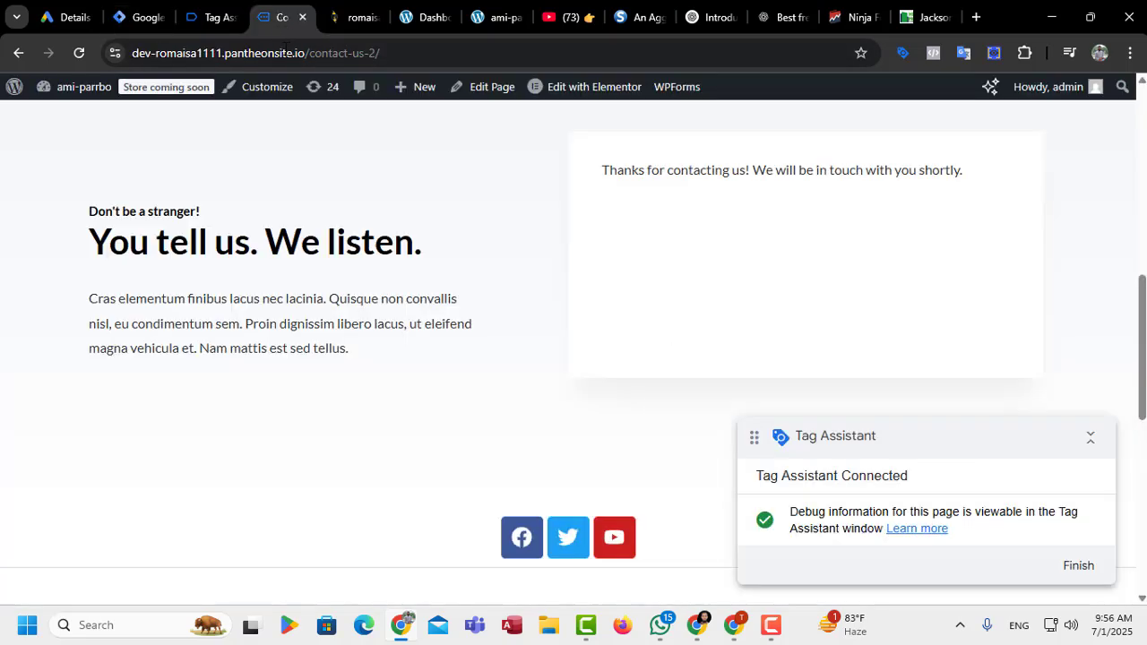
{"action": "left_click", "coordinate": [205, 16]}
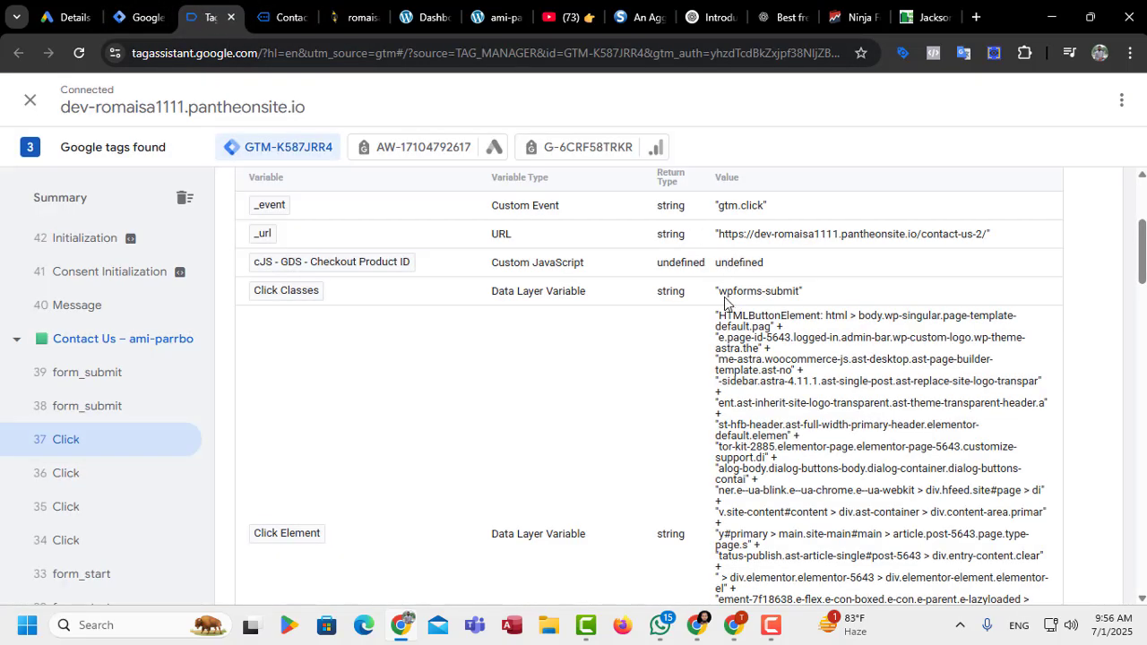
{"action": "left_click_drag", "start_coordinate": [722, 299], "coordinate": [803, 308]}
{"action": "key", "text": "ctrl+c"}
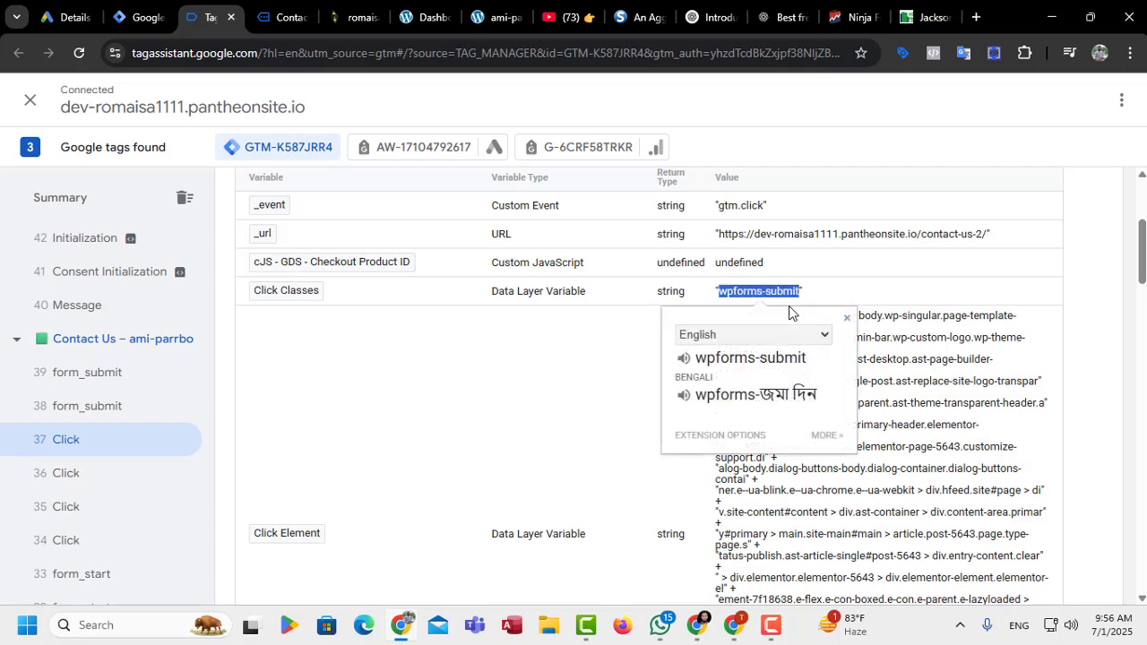
{"action": "left_click", "coordinate": [136, 17]}
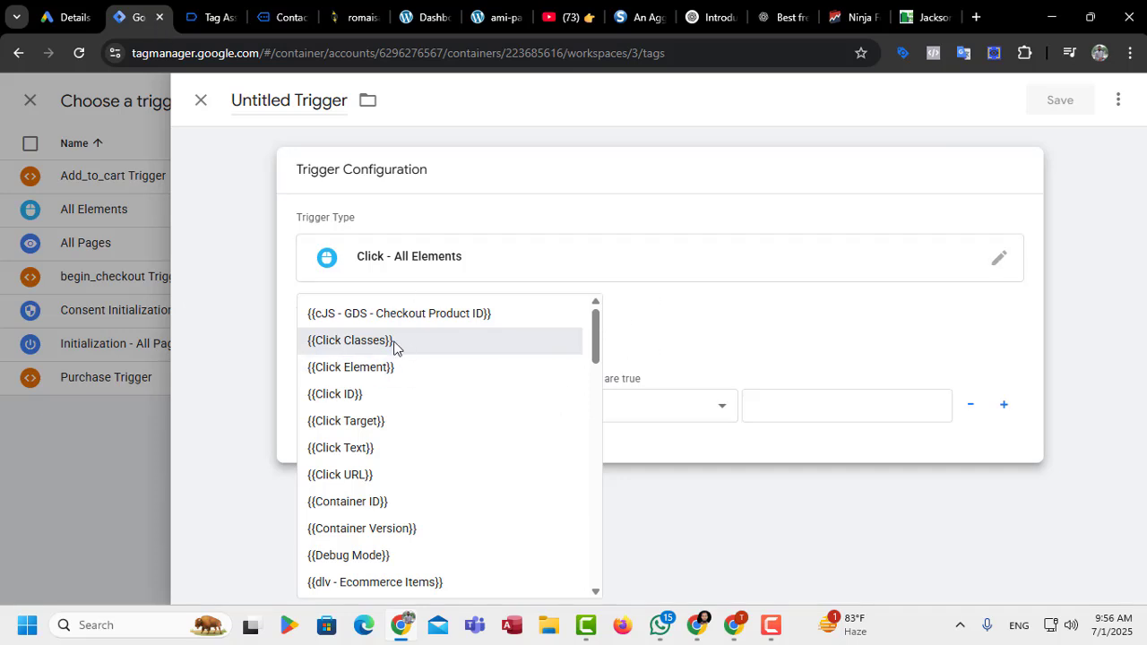
{"action": "left_click", "coordinate": [769, 301]}
{"action": "left_click", "coordinate": [785, 410]}
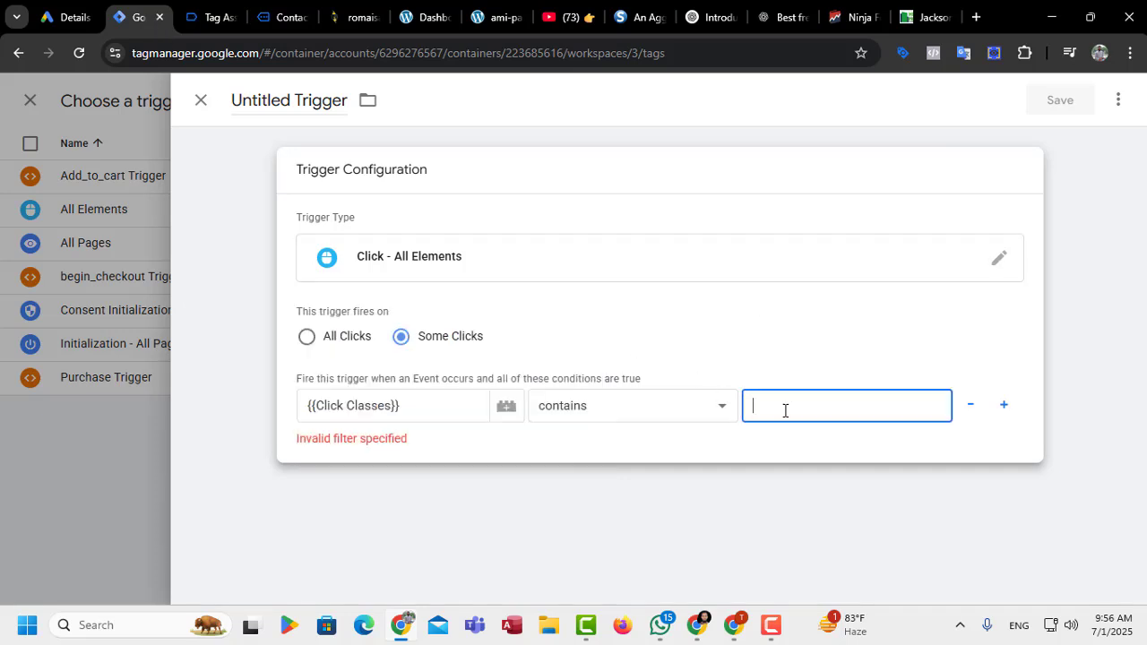
{"action": "key", "text": "ctrl+v"}
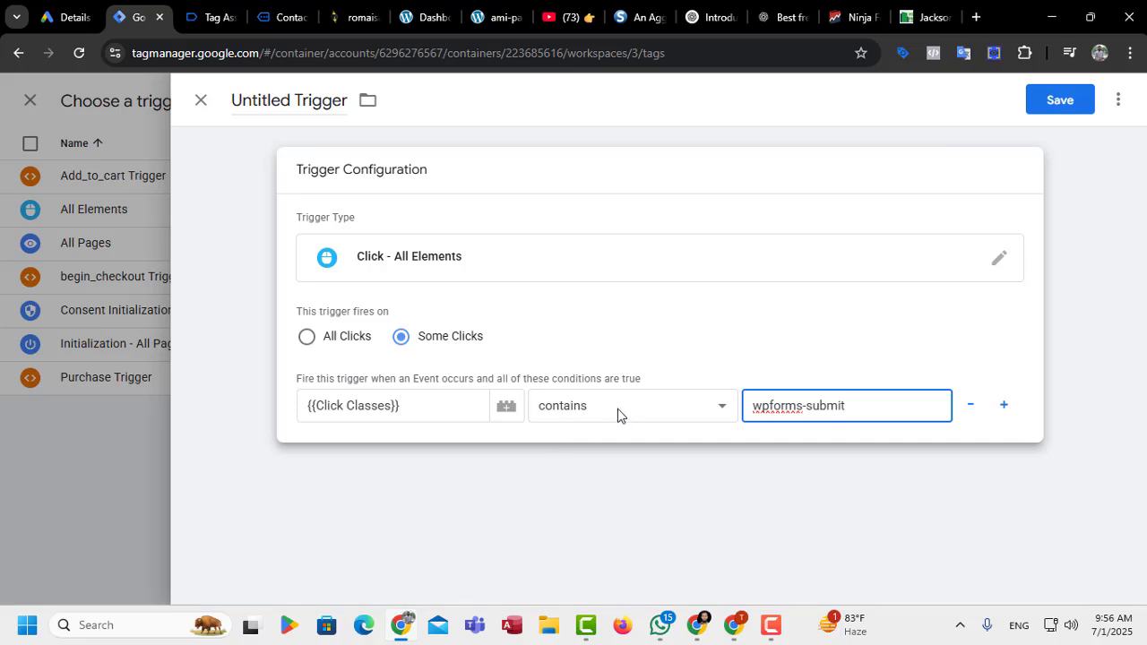
Compare the Click Classes values of click events 35, 36 and 37 in Tag Assistant, and return to the trigger in Tag Manager
{"action": "left_click", "coordinate": [190, 18]}
{"action": "left_click", "coordinate": [67, 478]}
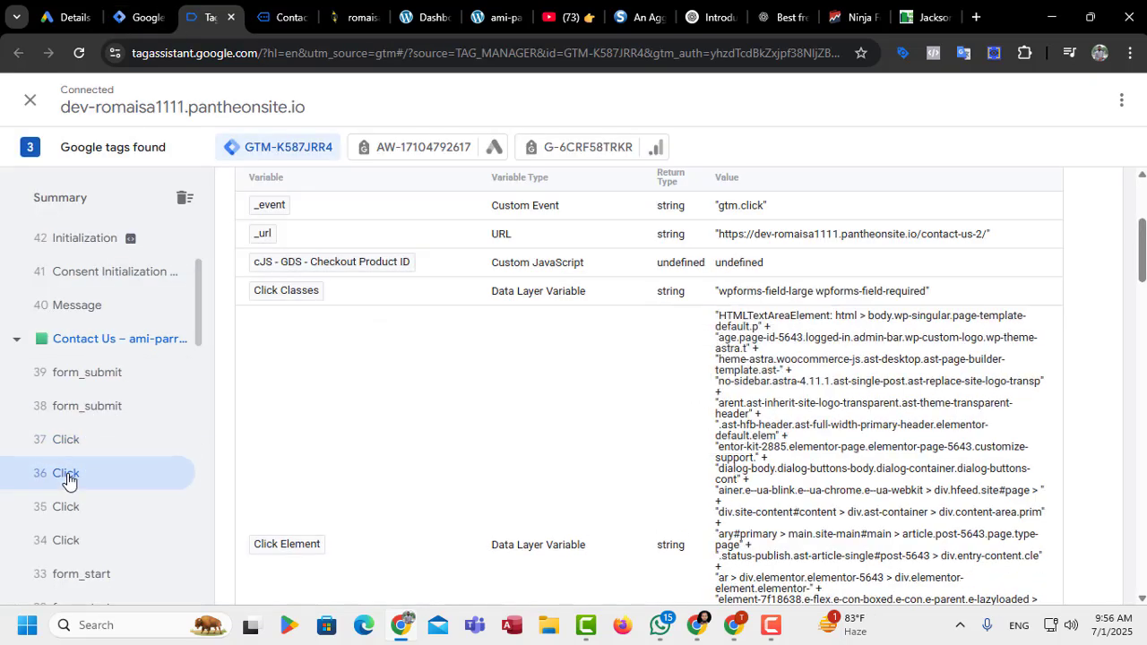
{"action": "scroll", "coordinate": [70, 448], "scroll_direction": "down", "scroll_amount": 1}
{"action": "left_click", "coordinate": [69, 424]}
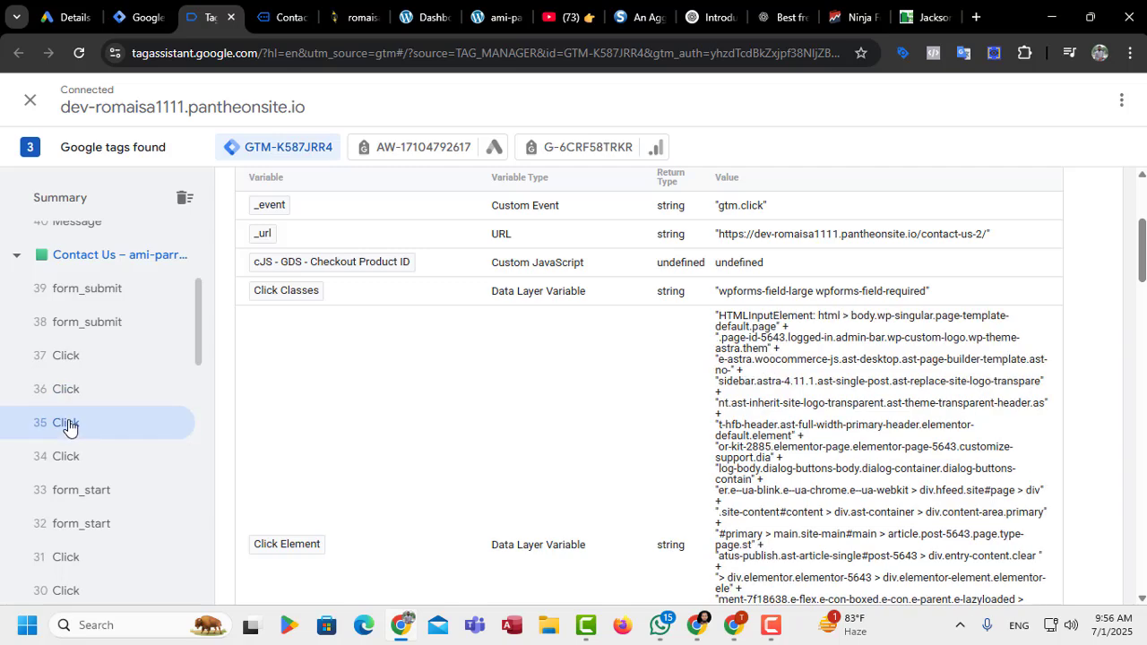
{"action": "left_click", "coordinate": [69, 359]}
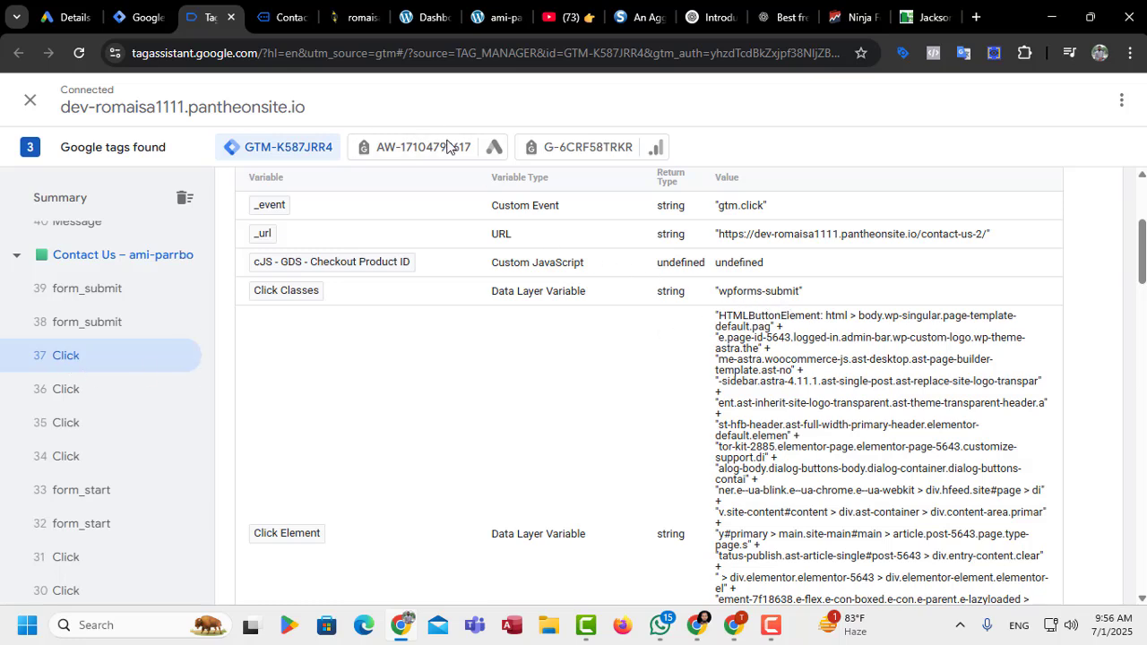
{"action": "left_click", "coordinate": [276, 21]}
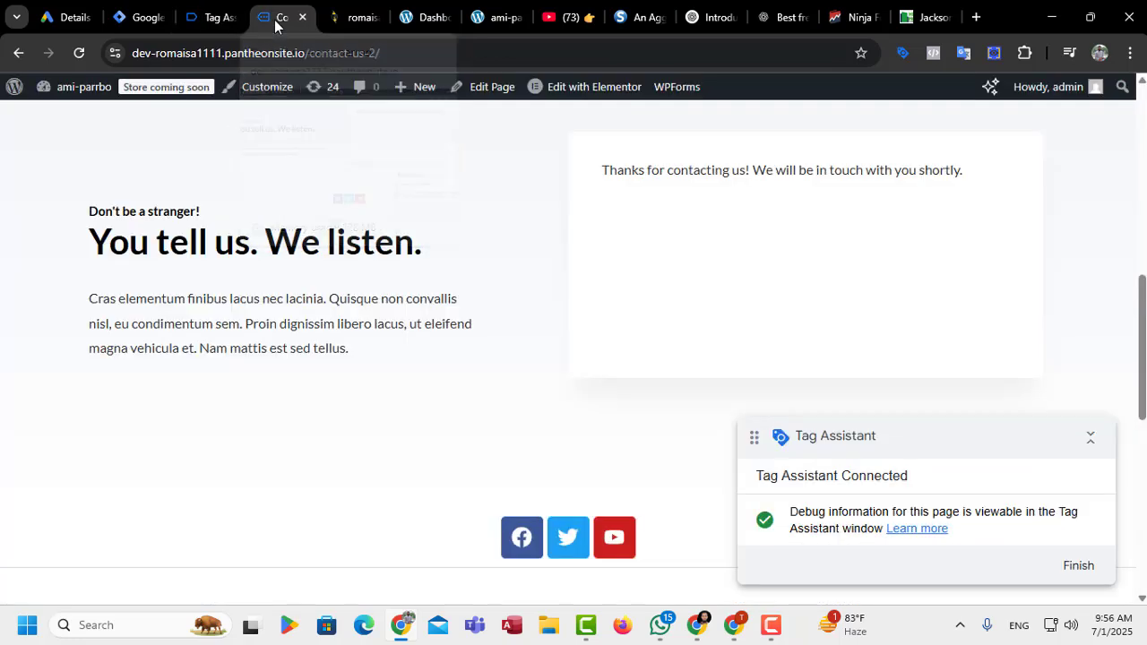
{"action": "left_click", "coordinate": [124, 25]}
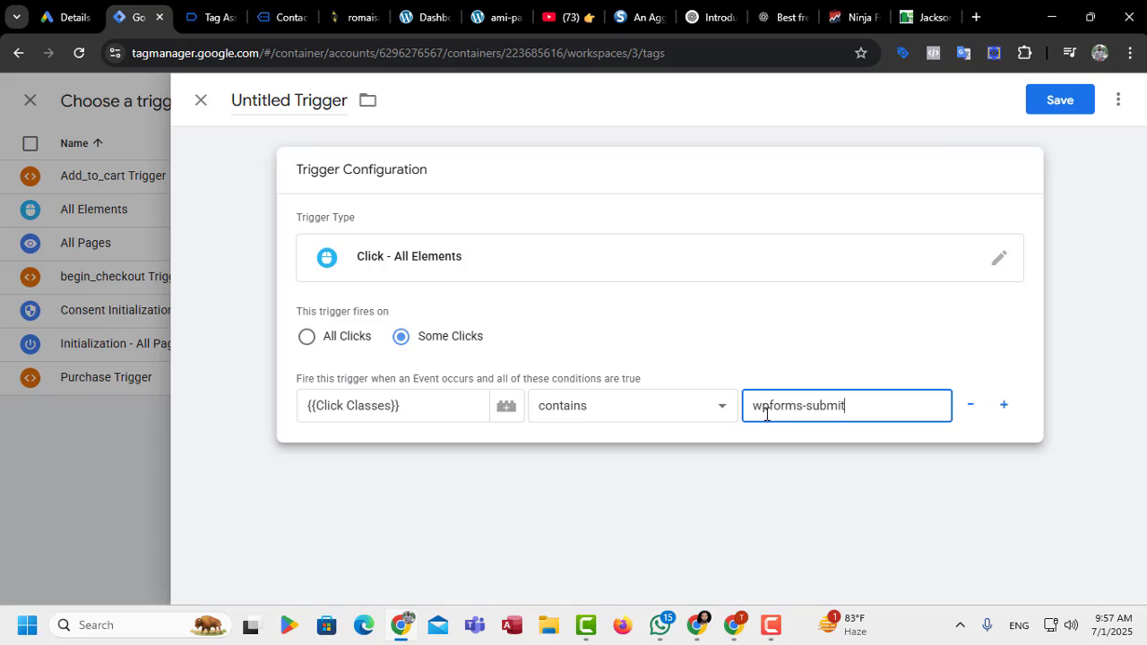
Set the condition's operator to equals, and save the trigger under the name Cntact Trigger
{"action": "left_click", "coordinate": [720, 409]}
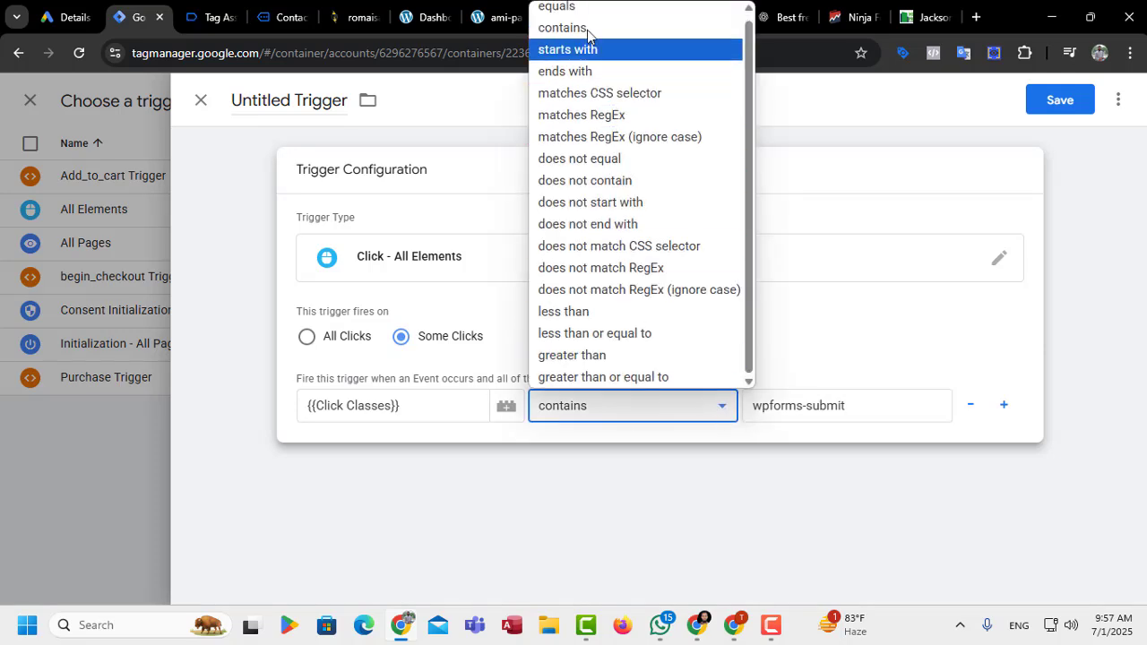
{"action": "left_click", "coordinate": [557, 7]}
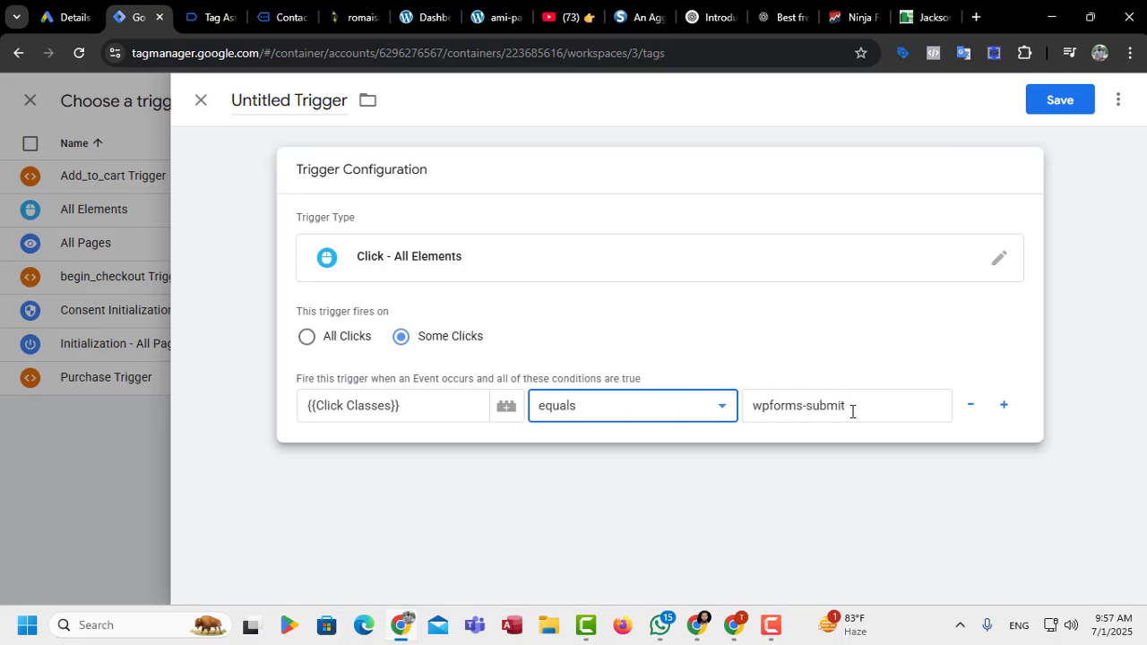
{"action": "left_click_drag", "start_coordinate": [290, 100], "coordinate": [221, 110]}
{"action": "type", "text": "Gpp"}
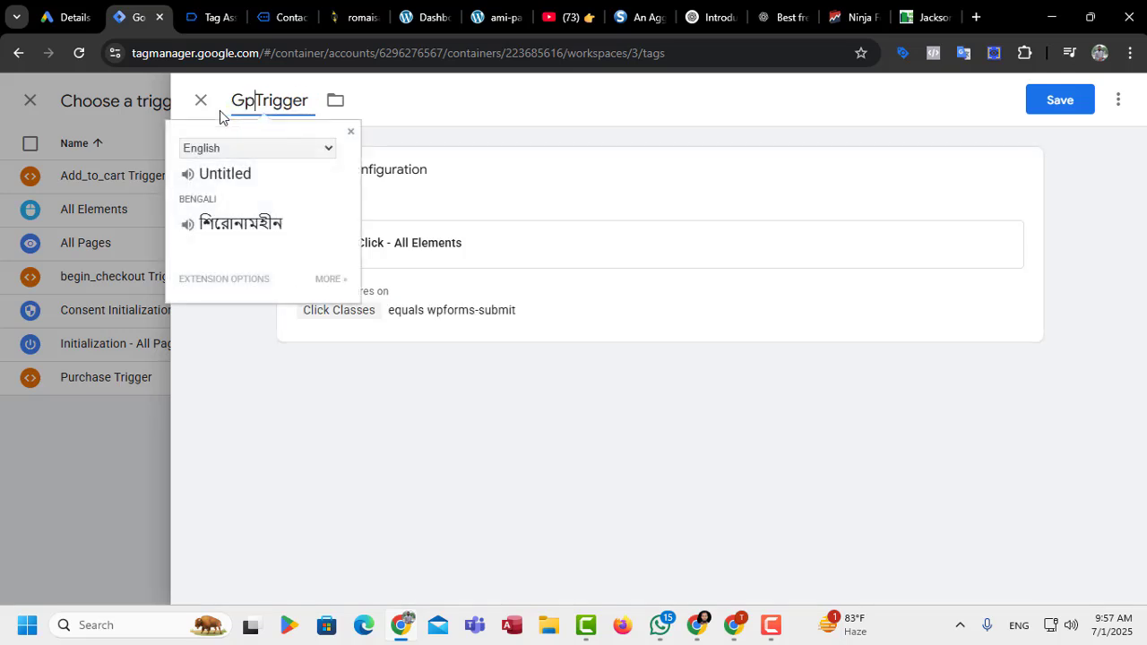
{"action": "key", "text": "BackSpace"}
{"action": "key", "text": "BackSpace"}
{"action": "key", "text": "BackSpace"}
{"action": "type", "text": "CO"}
{"action": "key", "text": "BackSpace"}
{"action": "type", "text": "ntact"}
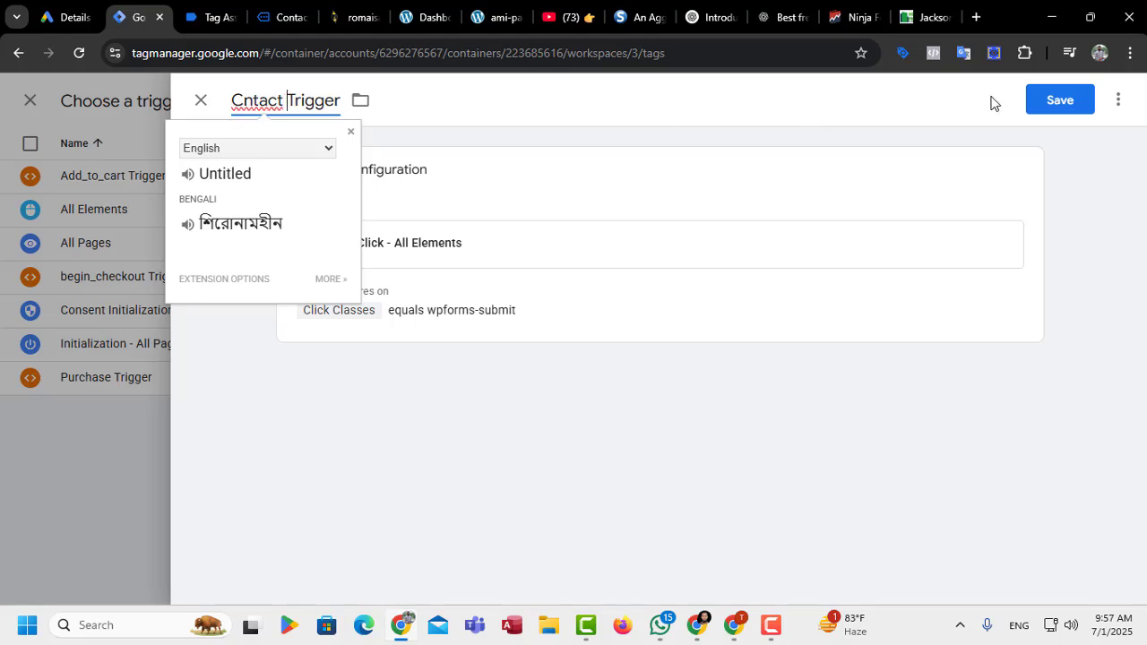
{"action": "left_click", "coordinate": [1058, 98]}
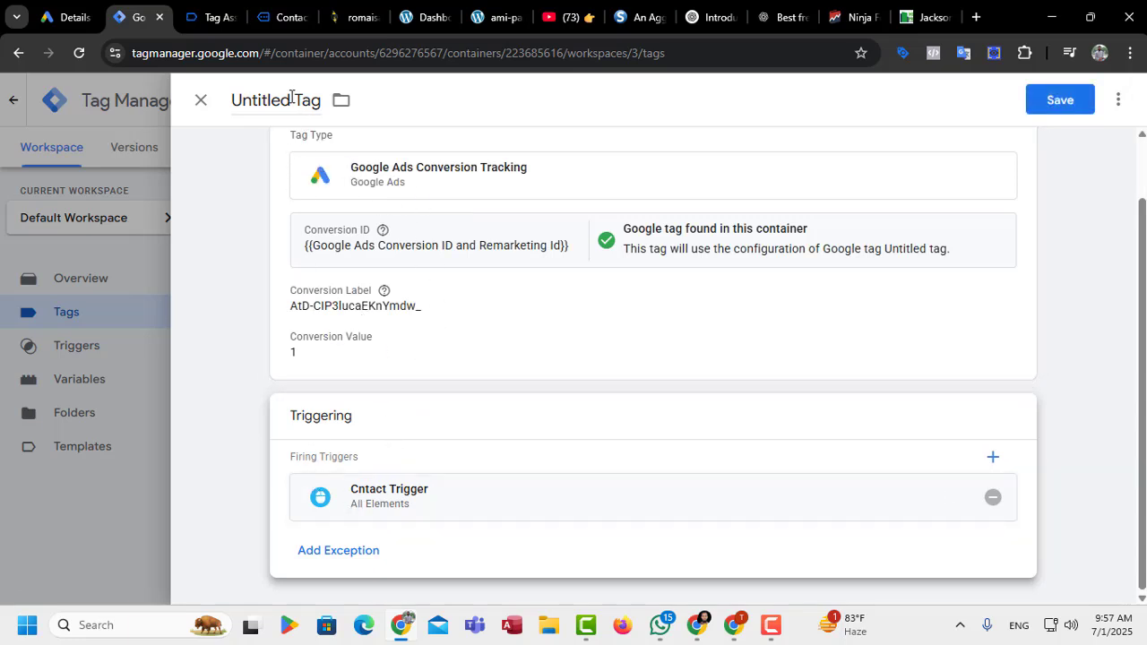
Rename the tag as google Ads Contact Tag and save it
{"action": "left_click_drag", "start_coordinate": [291, 97], "coordinate": [238, 89]}
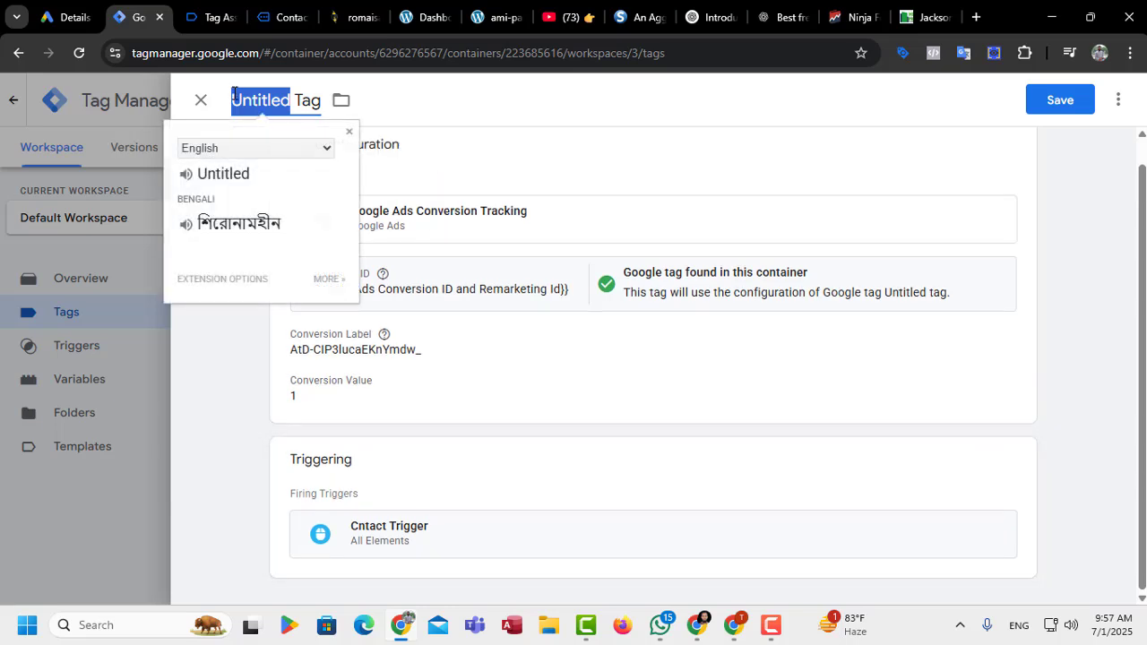
{"action": "type", "text": "goog"}
{"action": "type", "text": "leAd"}
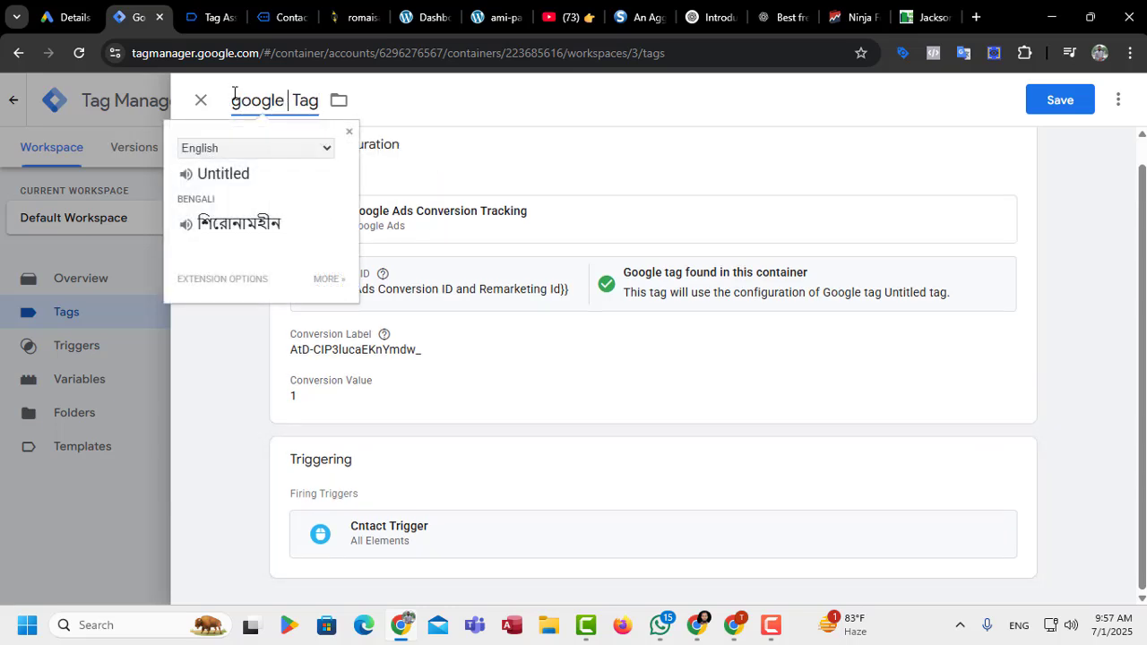
{"action": "key", "text": "BackSpace"}
{"action": "key", "text": "BackSpace"}
{"action": "type", "text": "Ads"}
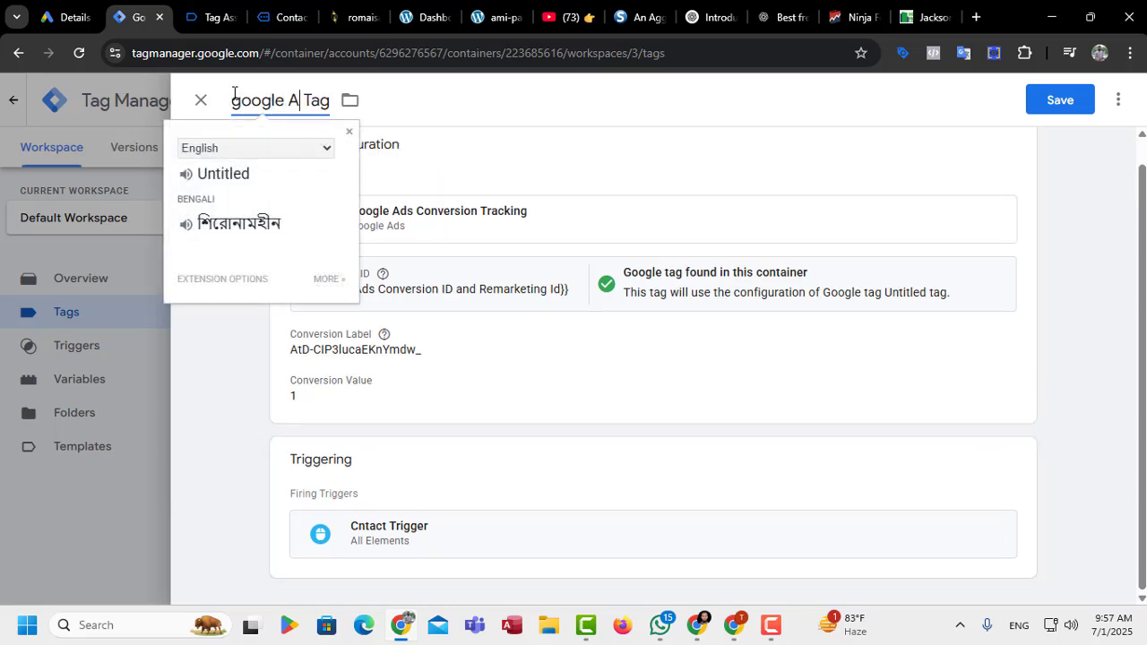
{"action": "type", "text": " Co"}
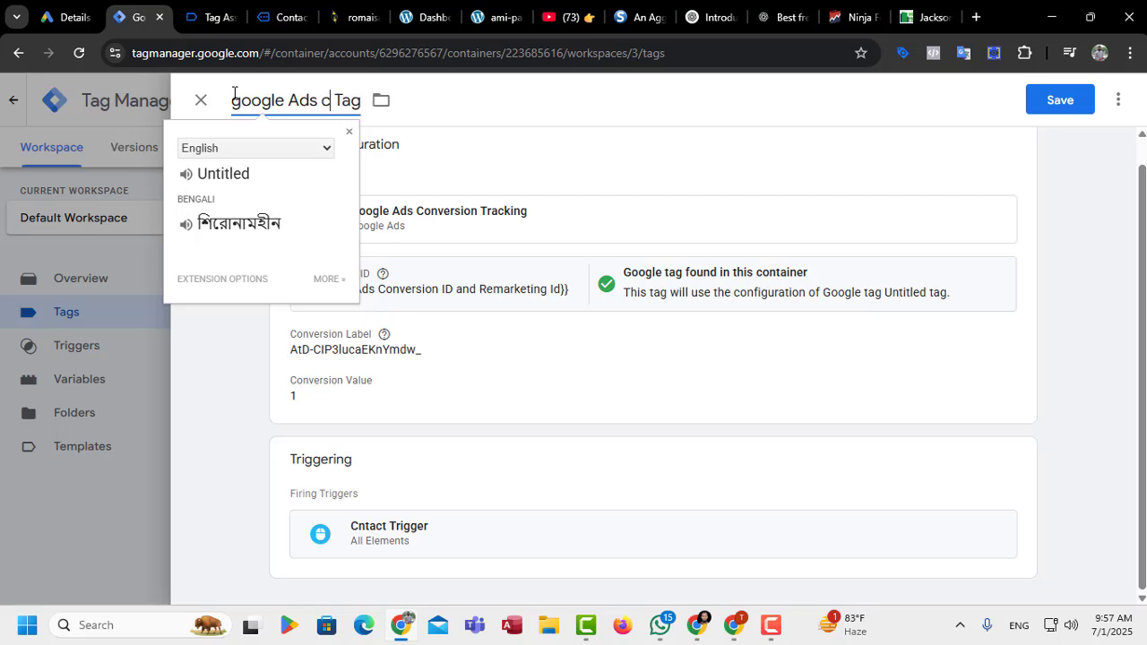
{"action": "type", "text": "nve"}
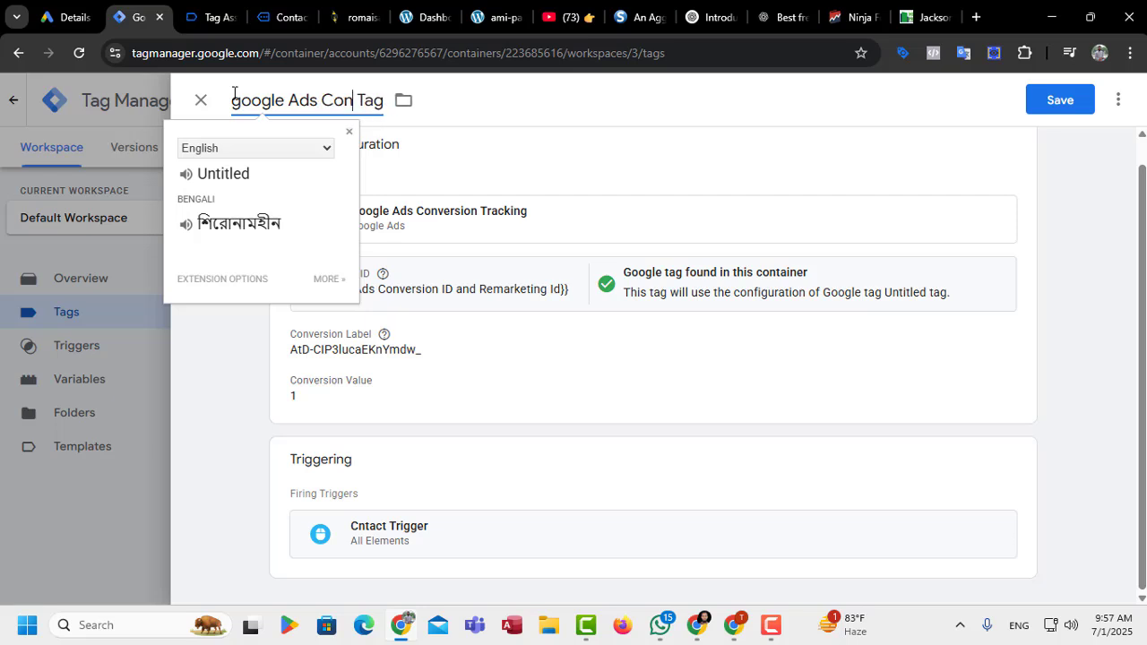
{"action": "key", "text": "BackSpace"}
{"action": "type", "text": "es"}
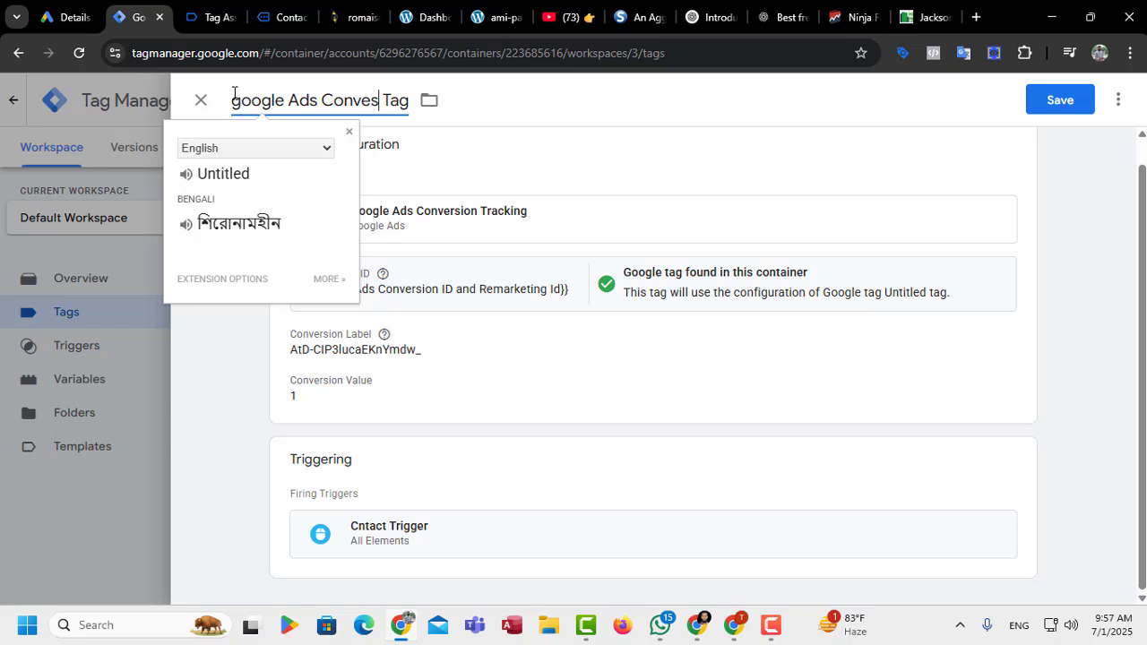
{"action": "type", "text": "r"}
{"action": "key", "text": "BackSpace"}
{"action": "key", "text": "BackSpace"}
{"action": "key", "text": "BackSpace"}
{"action": "key", "text": "BackSpace"}
{"action": "key", "text": "BackSpace"}
{"action": "key", "text": "BackSpace"}
{"action": "key", "text": "BackSpace"}
{"action": "key", "text": "BackSpace"}
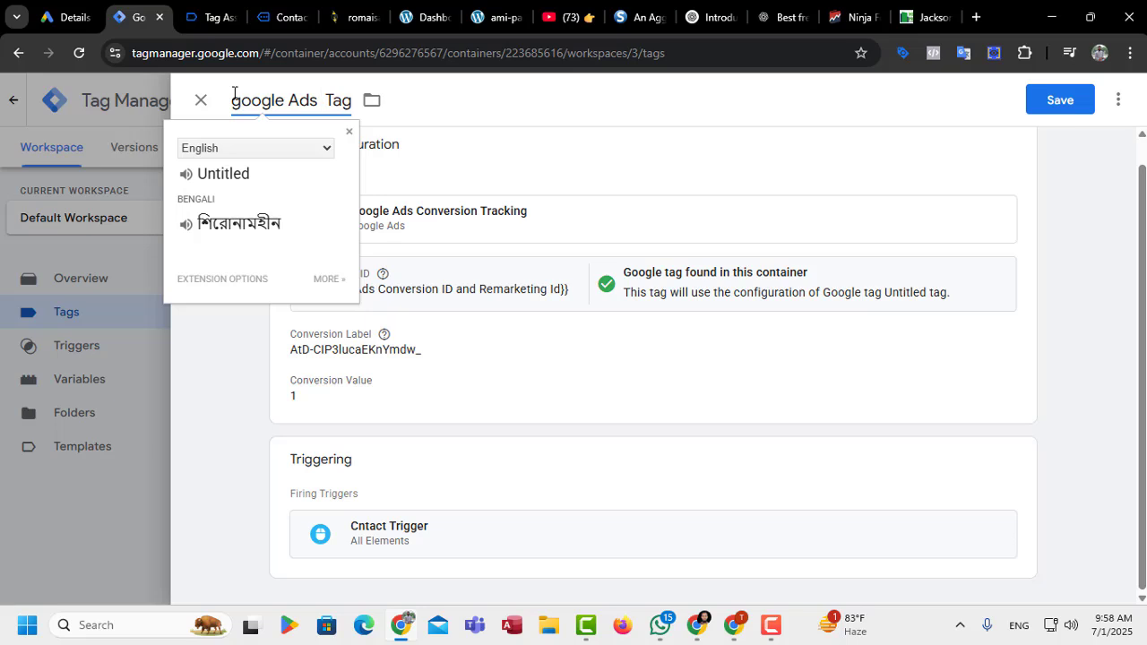
{"action": "type", "text": "VC"}
{"action": "key", "text": "BackSpace"}
{"action": "key", "text": "BackSpace"}
{"action": "type", "text": "Co"}
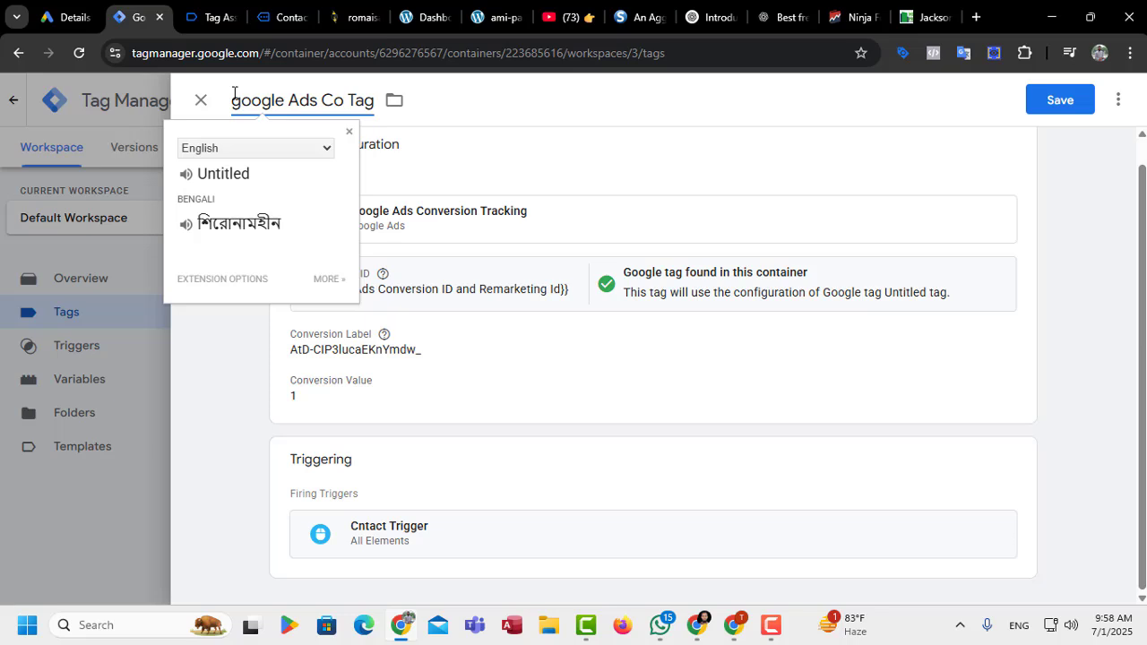
{"action": "type", "text": "ntac"}
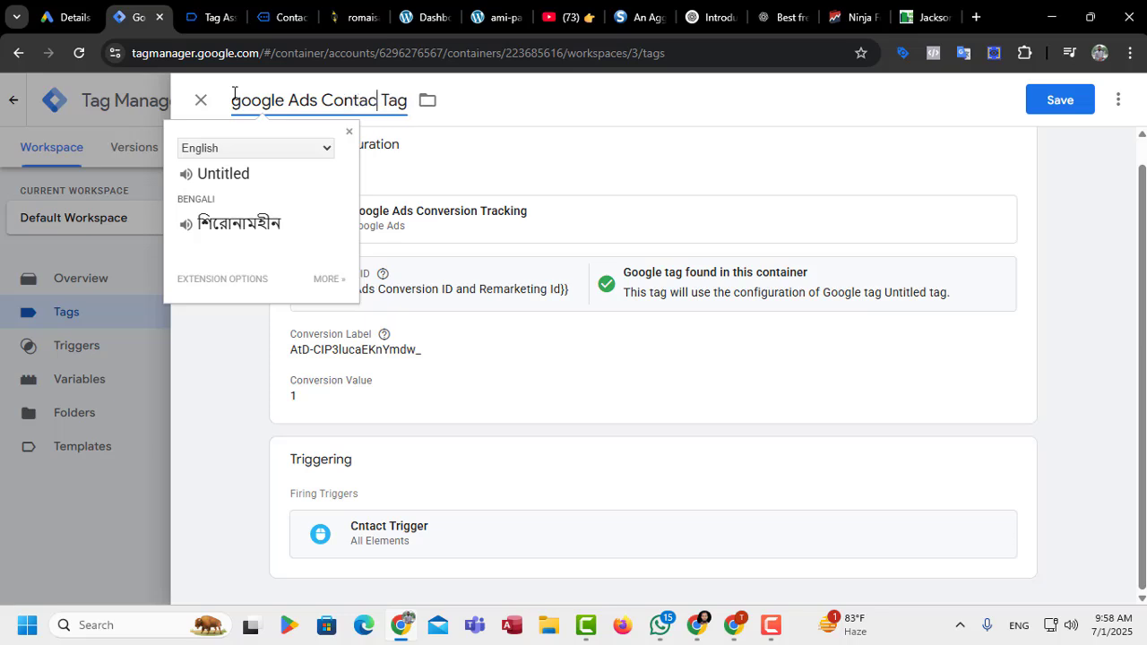
{"action": "type", "text": "t"}
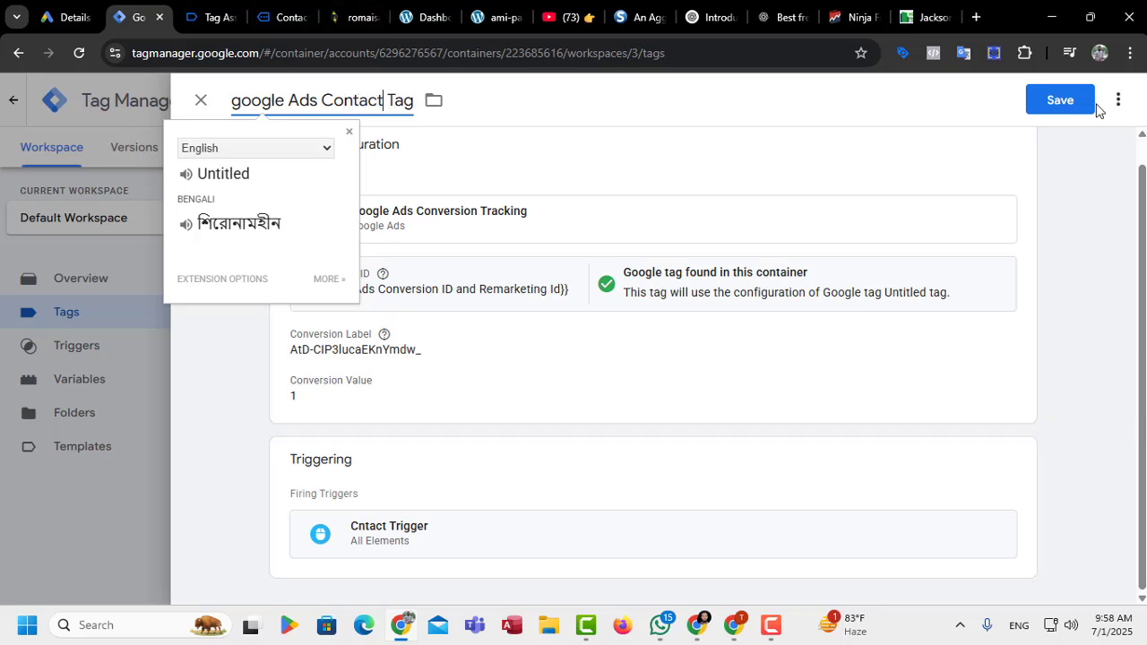
{"action": "left_click", "coordinate": [1061, 103]}
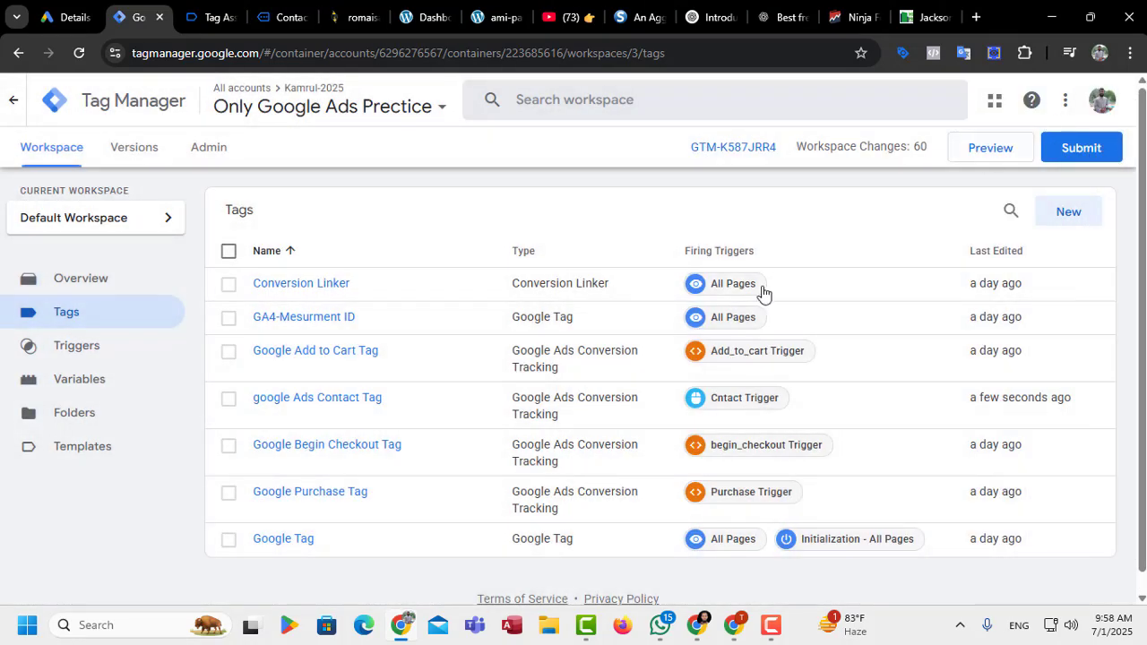
Preview the container on the store site through Tag Assistant, and review the fired and unfired tags in its summary
{"action": "scroll", "coordinate": [358, 457], "scroll_direction": "down", "scroll_amount": 1}
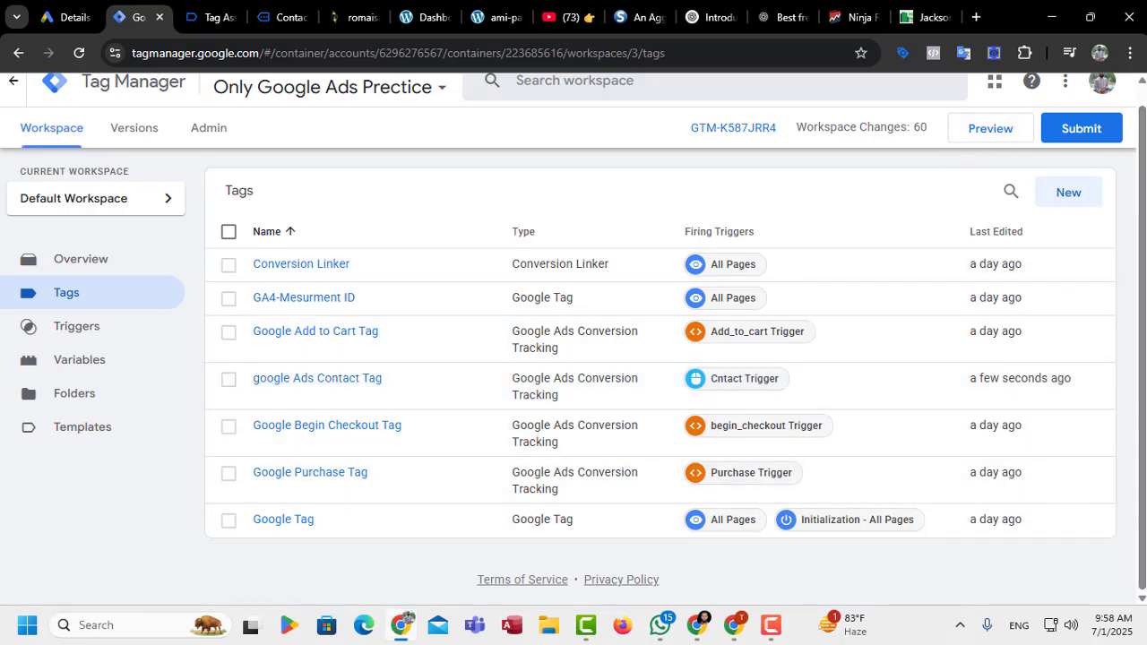
{"action": "left_click", "coordinate": [987, 130]}
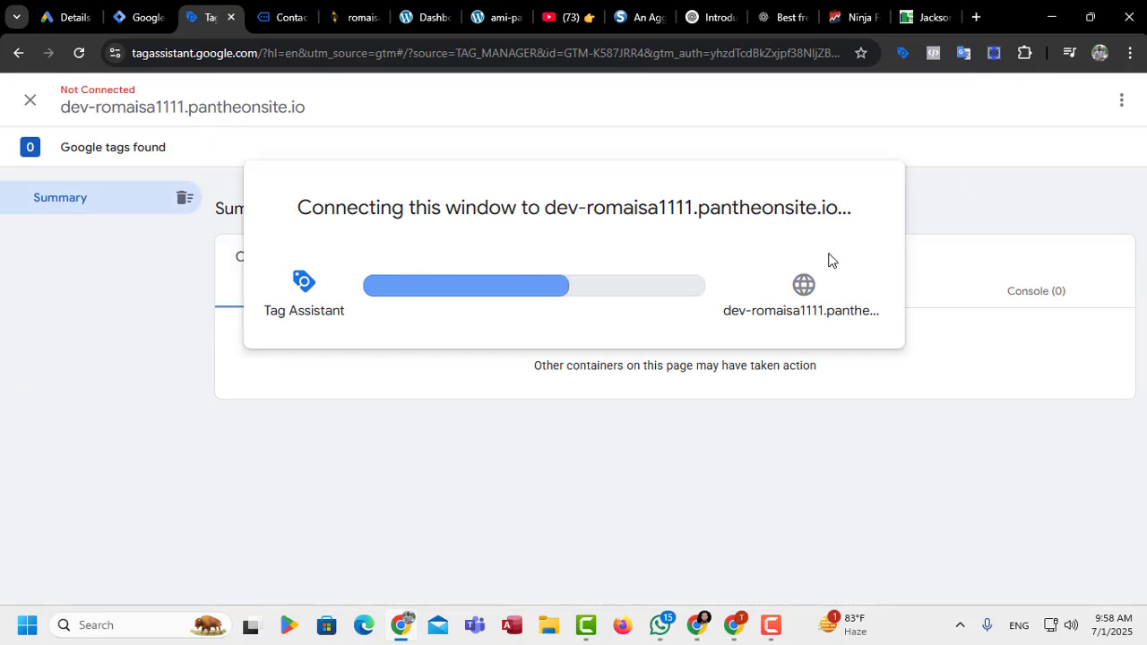
{"action": "left_click", "coordinate": [565, 402]}
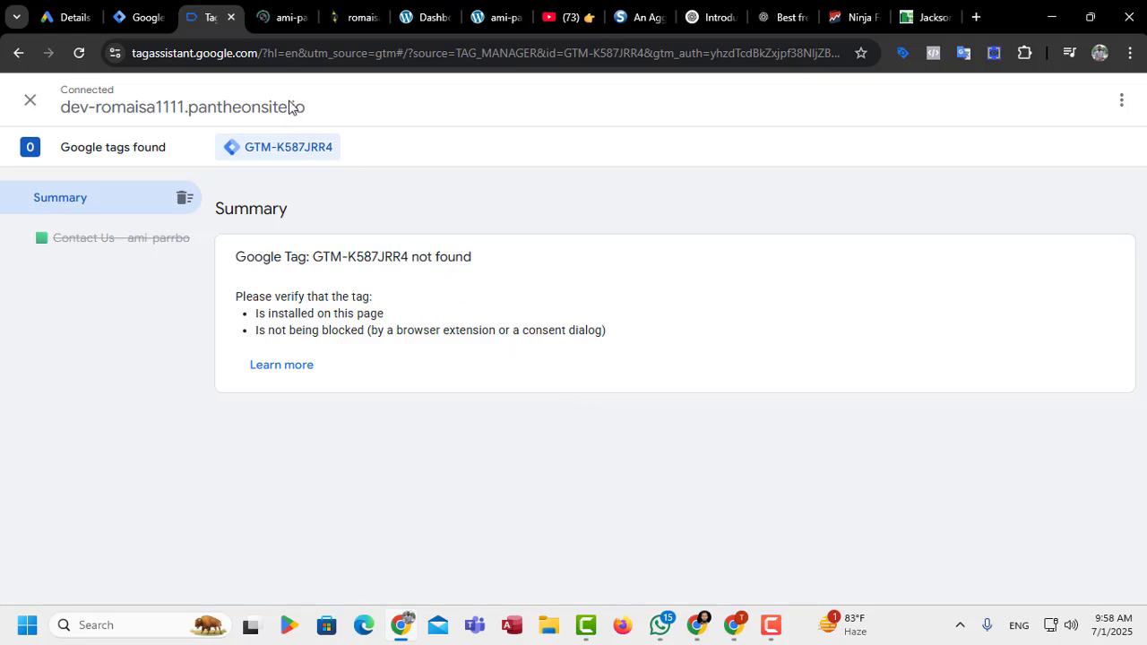
{"action": "left_click", "coordinate": [279, 21]}
{"action": "scroll", "coordinate": [596, 327], "scroll_direction": "down", "scroll_amount": 8}
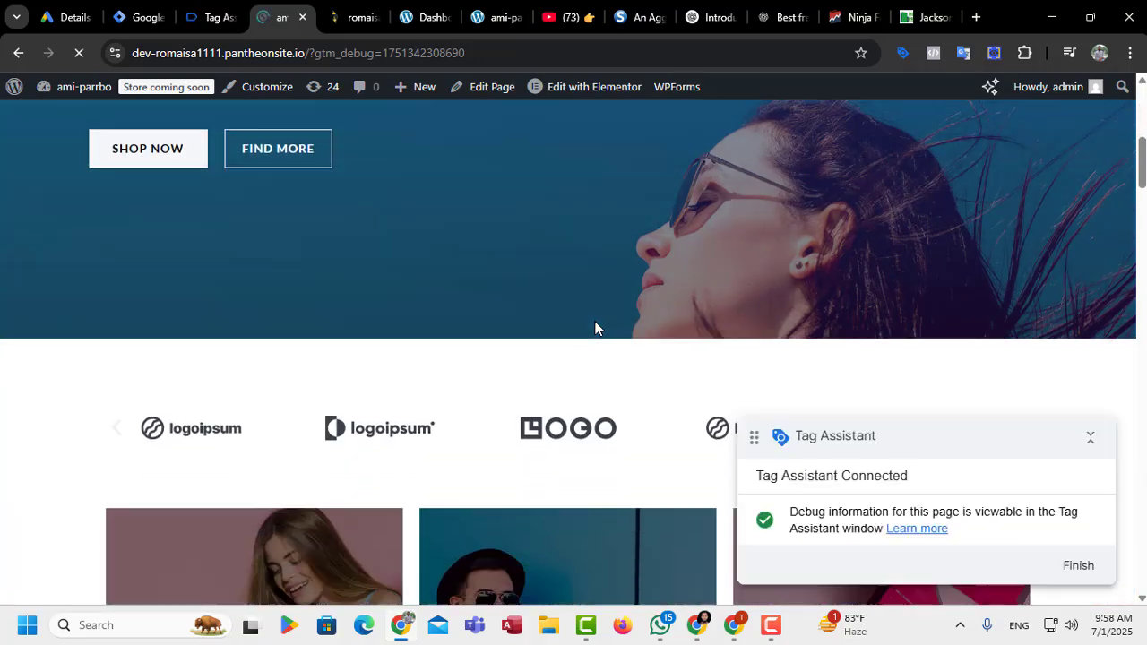
{"action": "left_click", "coordinate": [198, 30]}
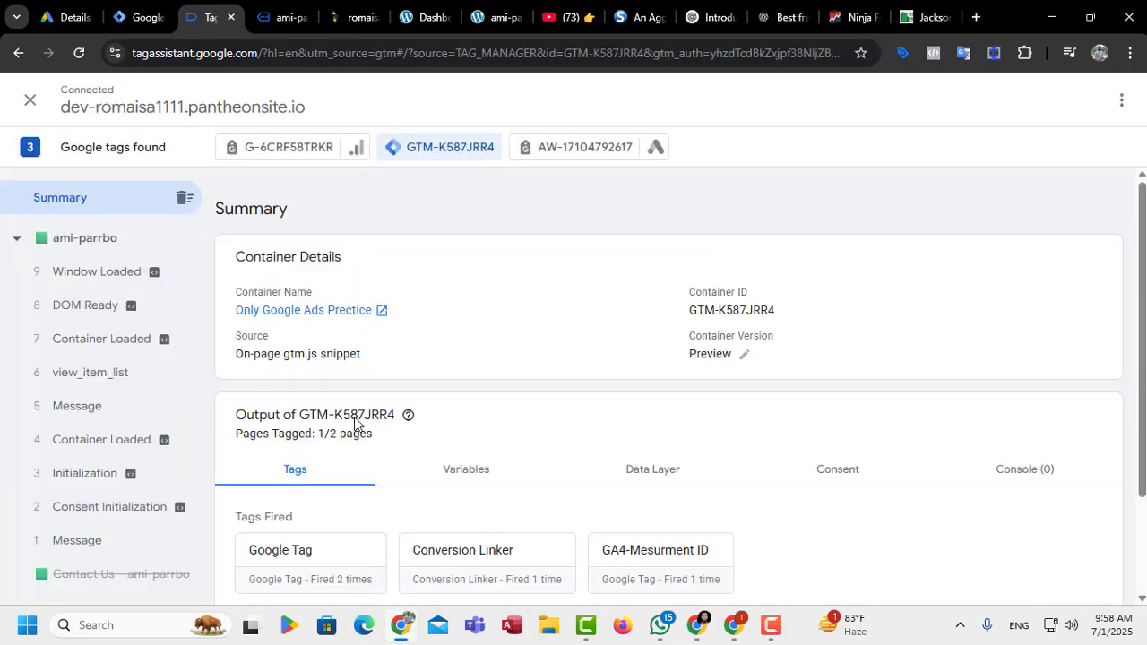
{"action": "scroll", "coordinate": [376, 448], "scroll_direction": "down", "scroll_amount": 2}
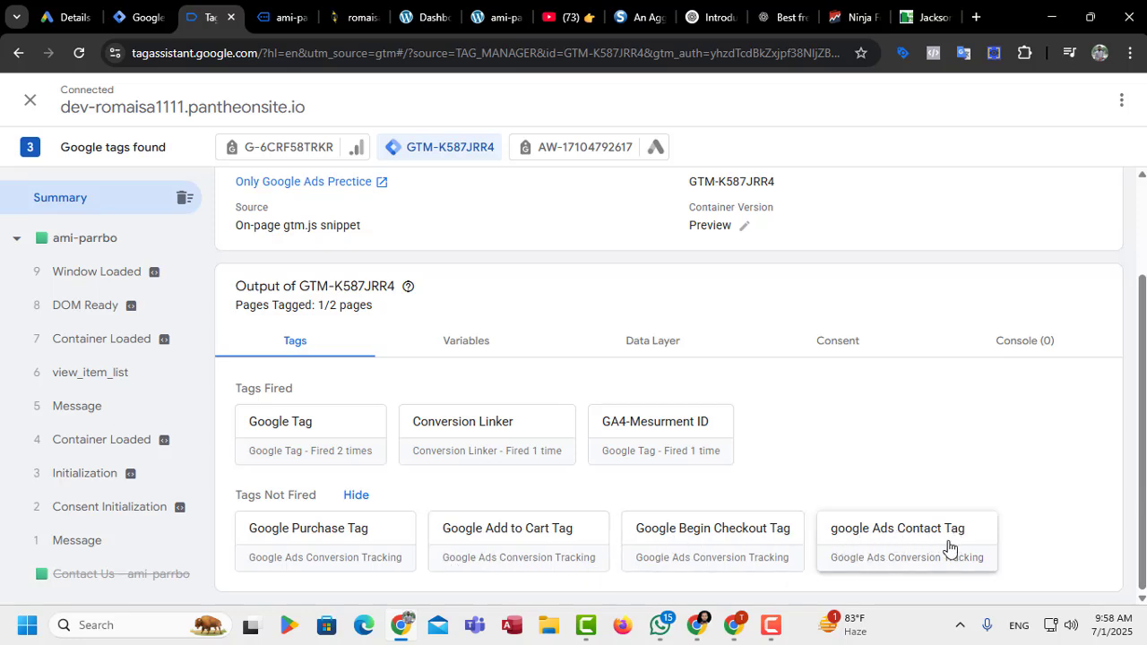
Open the Contact Us page on the previewed store site and go to its message form
{"action": "left_click", "coordinate": [290, 24]}
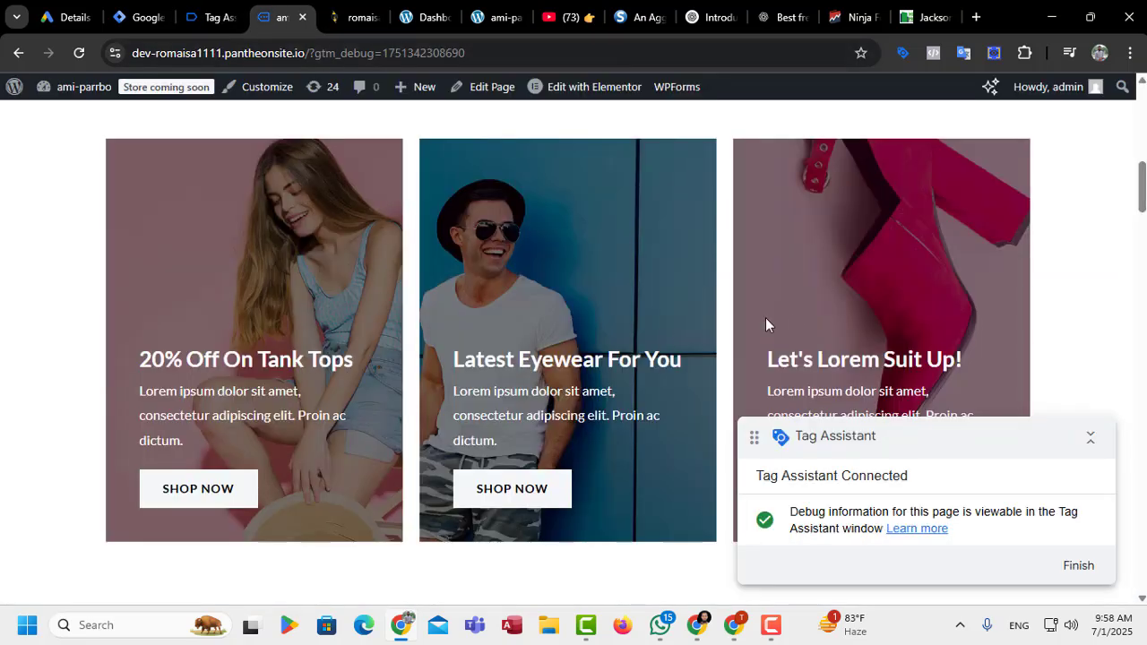
{"action": "scroll", "coordinate": [789, 314], "scroll_direction": "up", "scroll_amount": 10}
{"action": "left_click", "coordinate": [921, 183]}
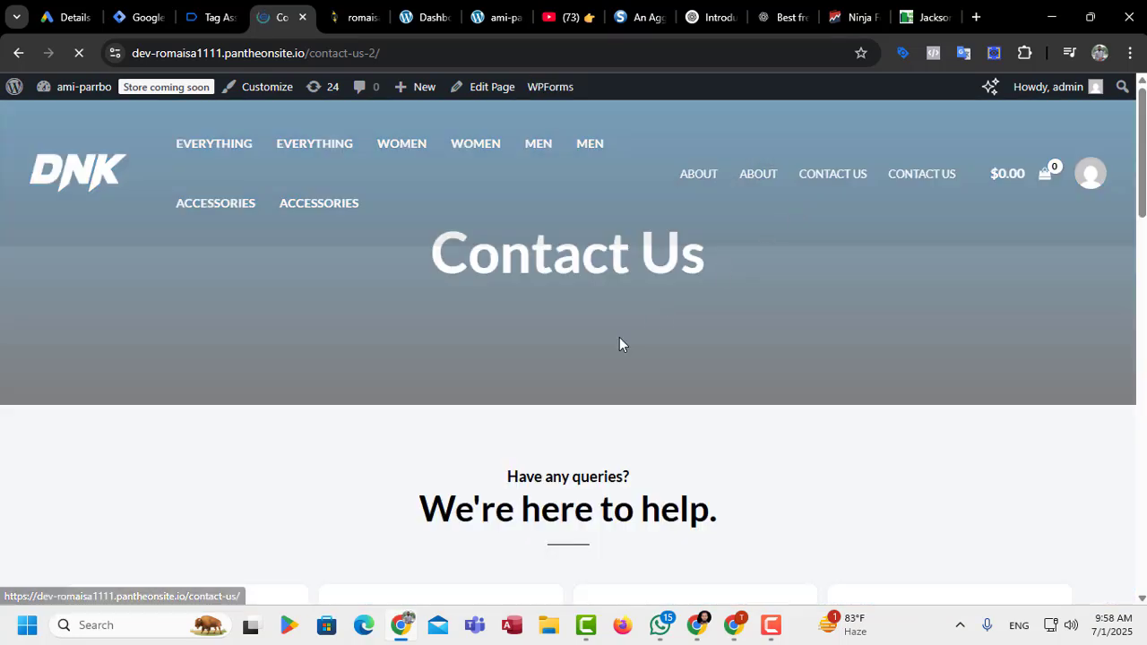
{"action": "scroll", "coordinate": [610, 349], "scroll_direction": "down", "scroll_amount": 6}
{"action": "scroll", "coordinate": [599, 363], "scroll_direction": "down", "scroll_amount": 5}
{"action": "scroll", "coordinate": [622, 333], "scroll_direction": "up", "scroll_amount": 3}
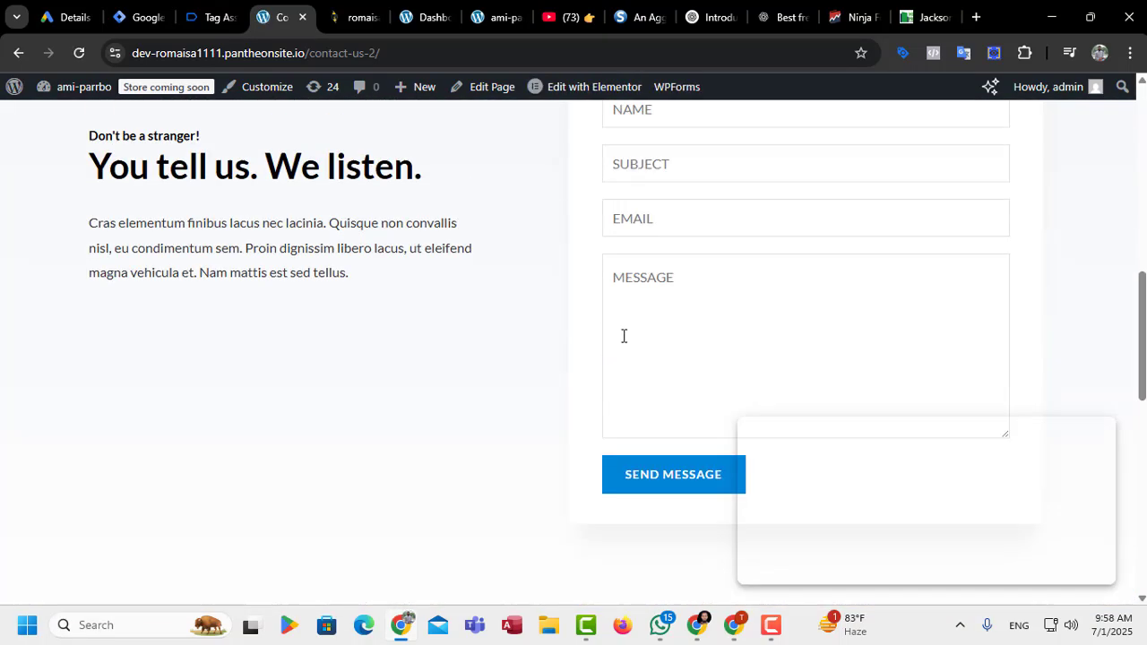
Fill in the contact form with the sender's name, subject dfd, the sender's e-mail address and message dfsfsdfsdf
{"action": "left_click", "coordinate": [656, 197]}
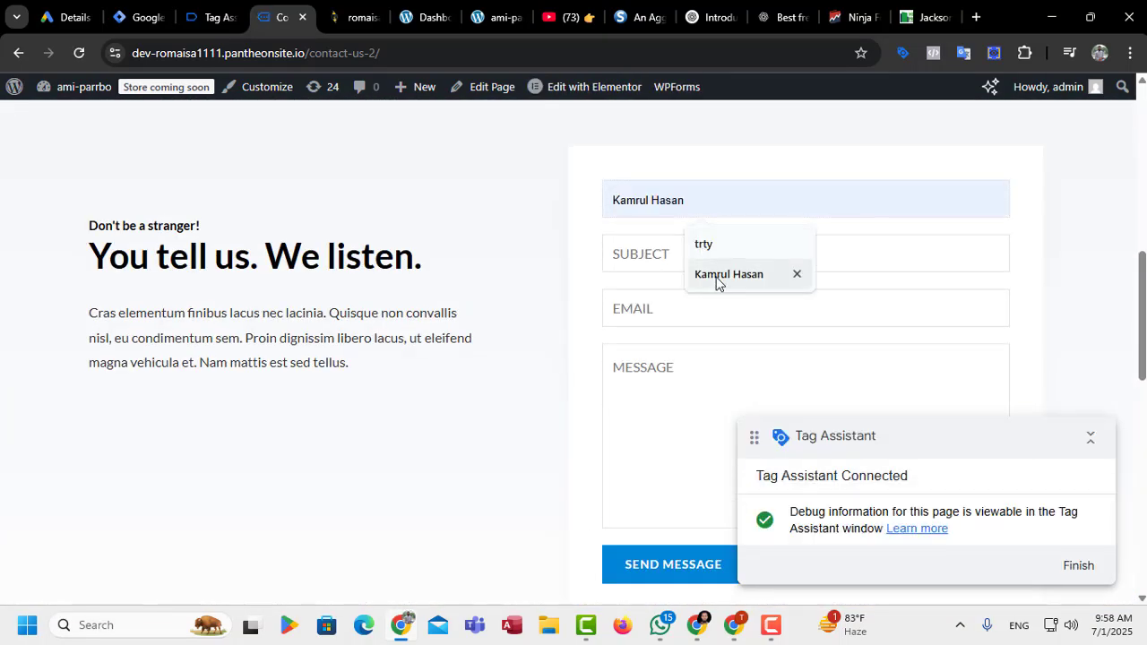
{"action": "left_click", "coordinate": [715, 279]}
{"action": "left_click", "coordinate": [666, 253]}
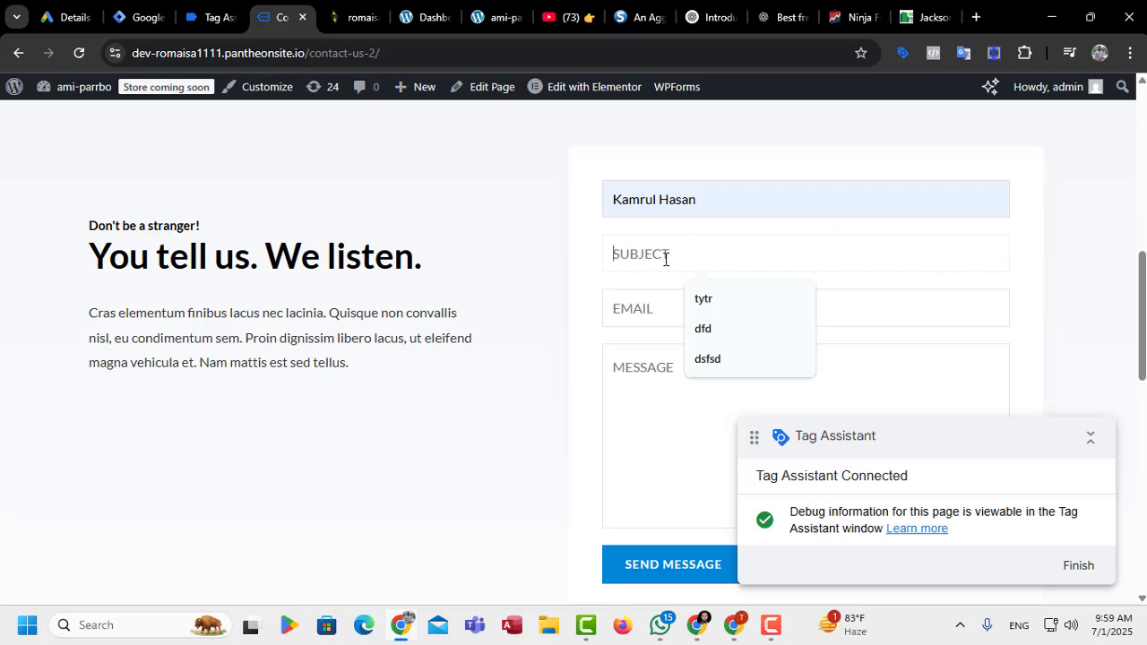
{"action": "left_click", "coordinate": [702, 330]}
{"action": "left_click", "coordinate": [640, 311]}
{"action": "left_click", "coordinate": [740, 352]}
{"action": "left_click", "coordinate": [649, 392]}
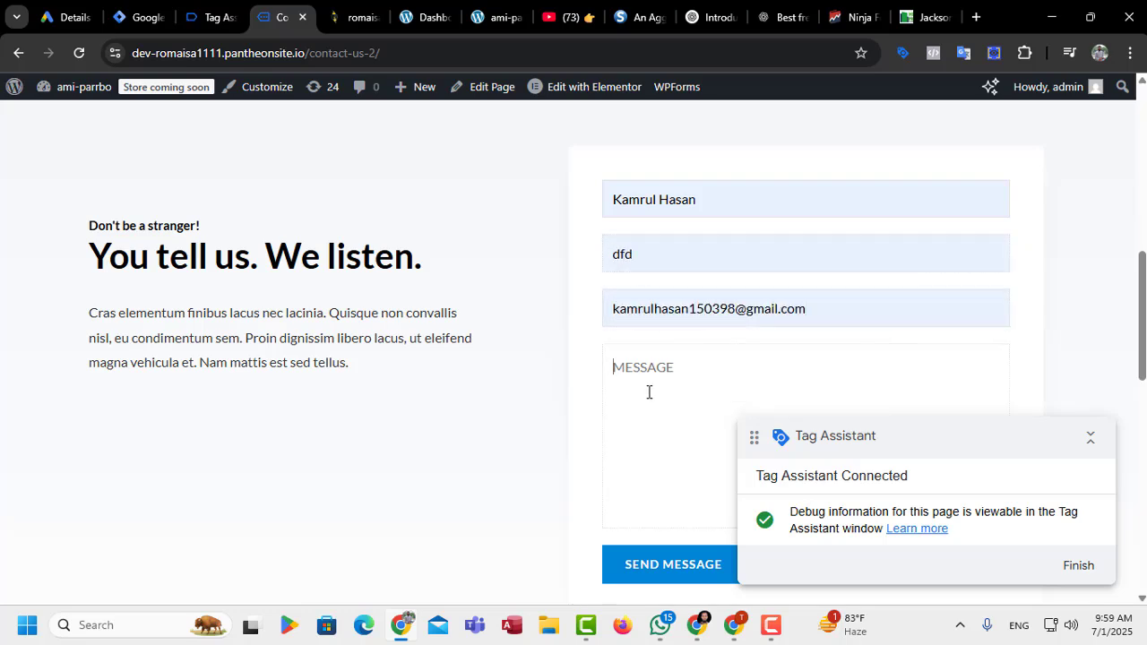
{"action": "type", "text": "dfsfsdfsdf"}
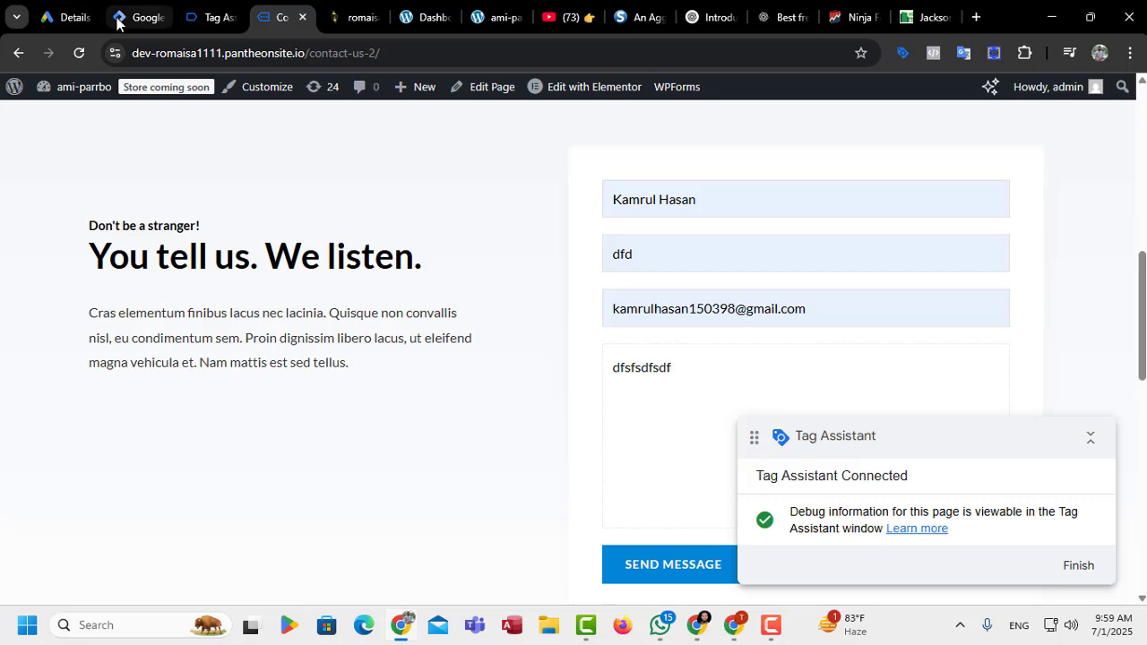
Check the firing status of google Ads Contact Tag in Tag Assistant before sending the form, and return to the Contact Us page
{"action": "left_click", "coordinate": [120, 20]}
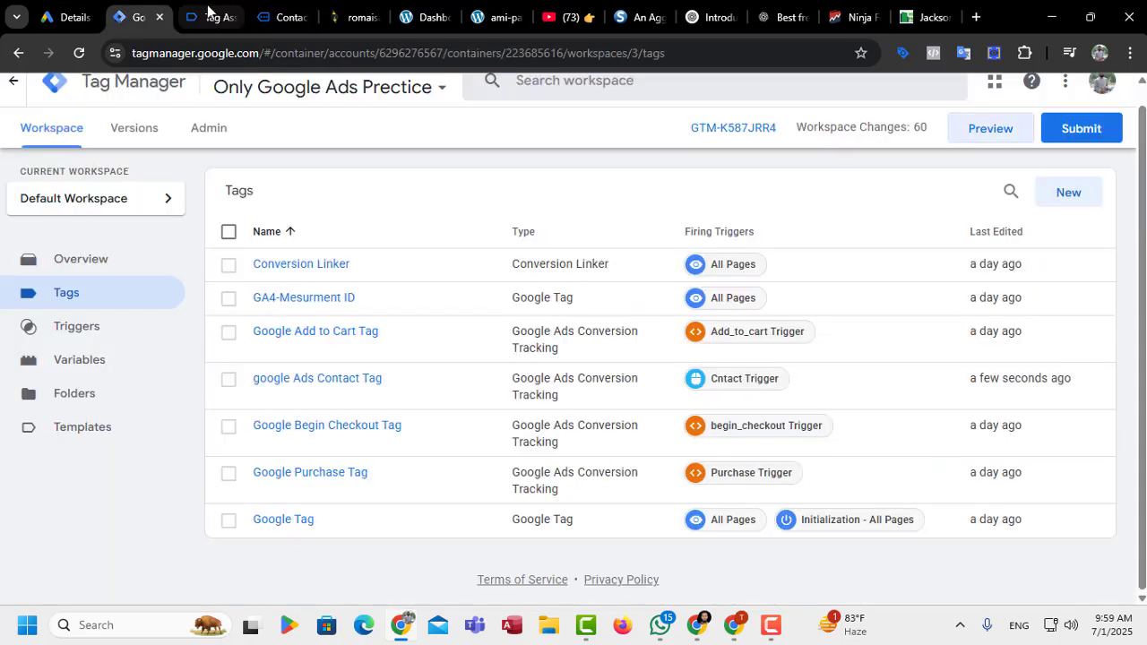
{"action": "left_click", "coordinate": [208, 17]}
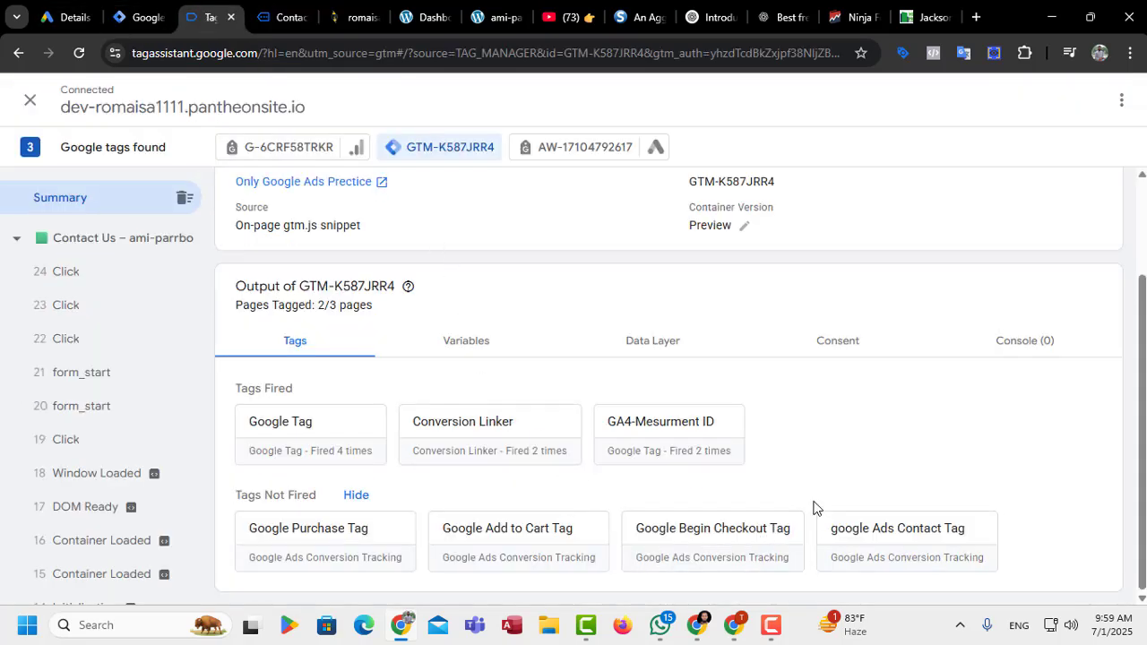
{"action": "left_click", "coordinate": [266, 24]}
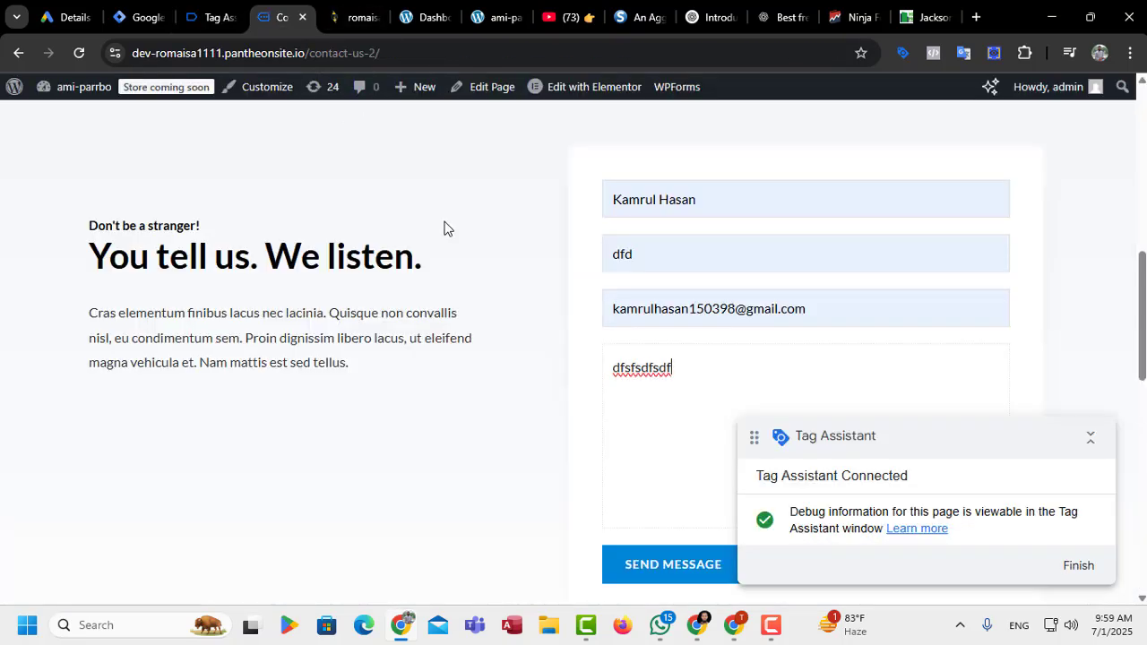
Send the contact form message, and check in Tag Assistant whether google Ads Contact Tag fires
{"action": "scroll", "coordinate": [678, 335], "scroll_direction": "down", "scroll_amount": 3}
{"action": "left_click", "coordinate": [676, 322]}
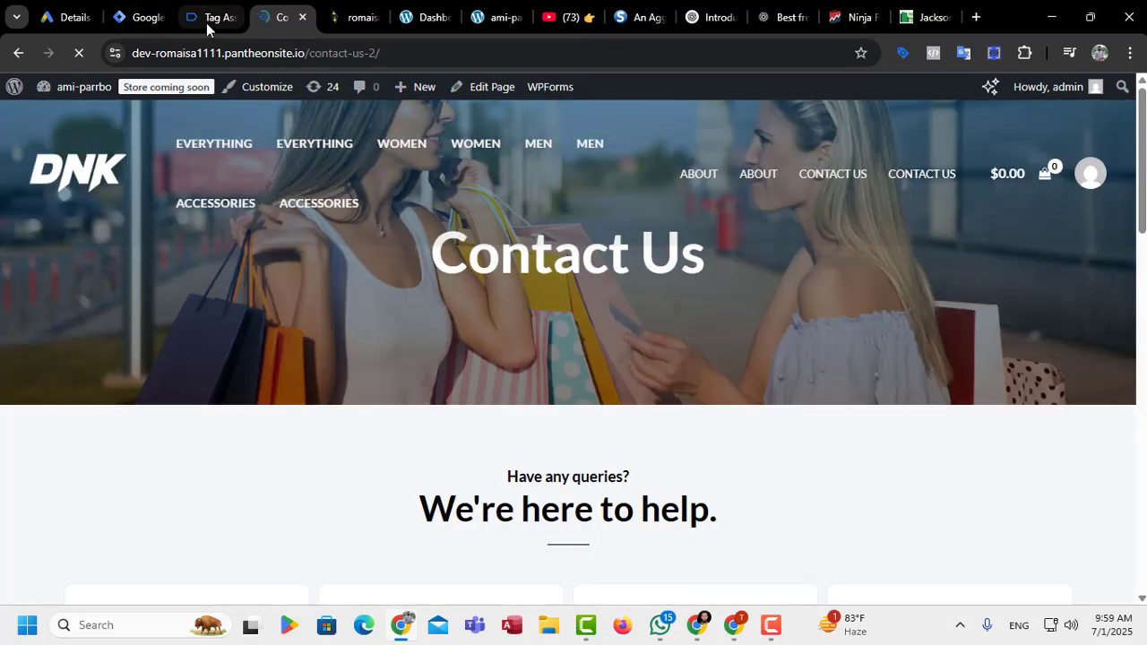
{"action": "left_click", "coordinate": [206, 20]}
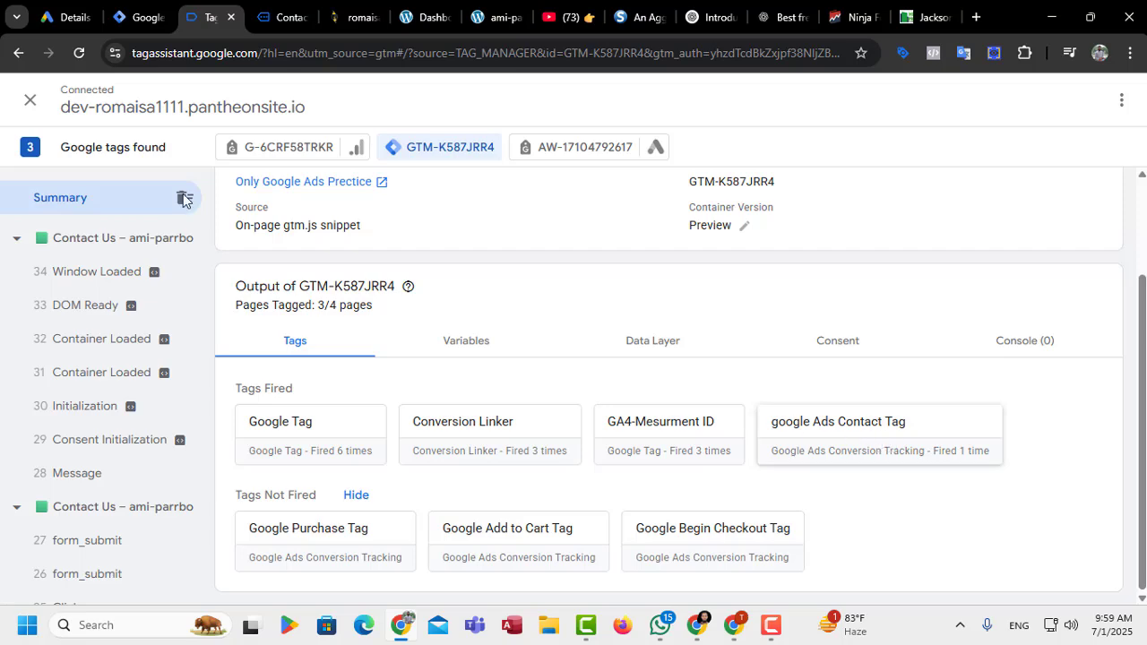
Switch to Google Ads, leave the Contact (2) details, and locate the Submit lead form goal in the conversions summary
{"action": "left_click", "coordinate": [72, 25]}
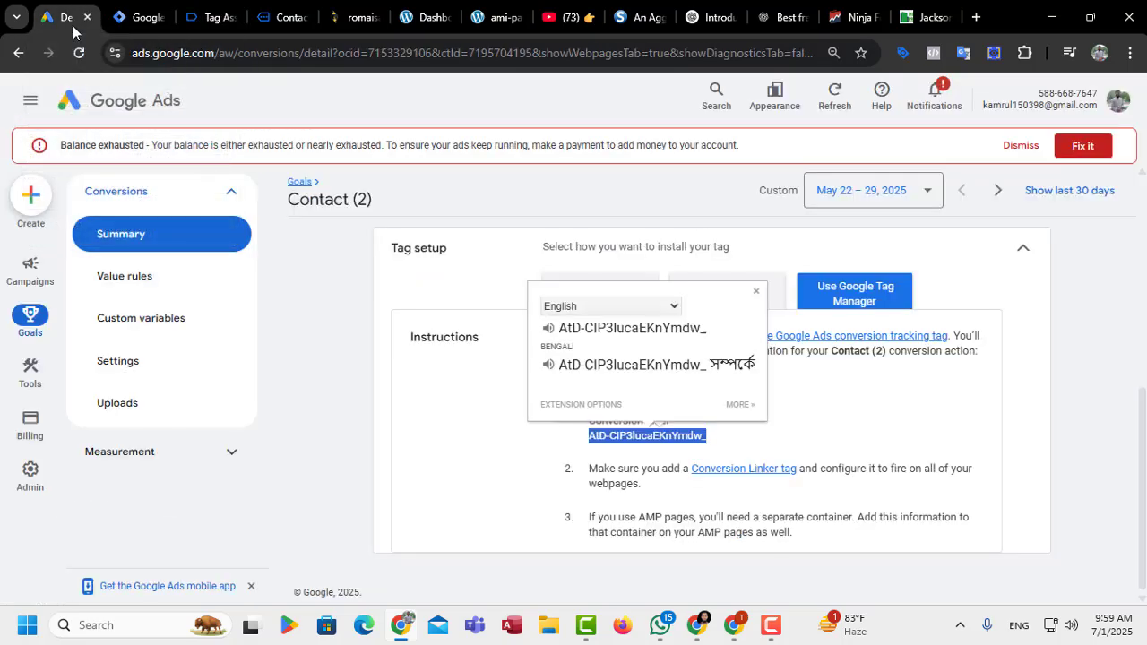
{"action": "left_click", "coordinate": [1078, 267]}
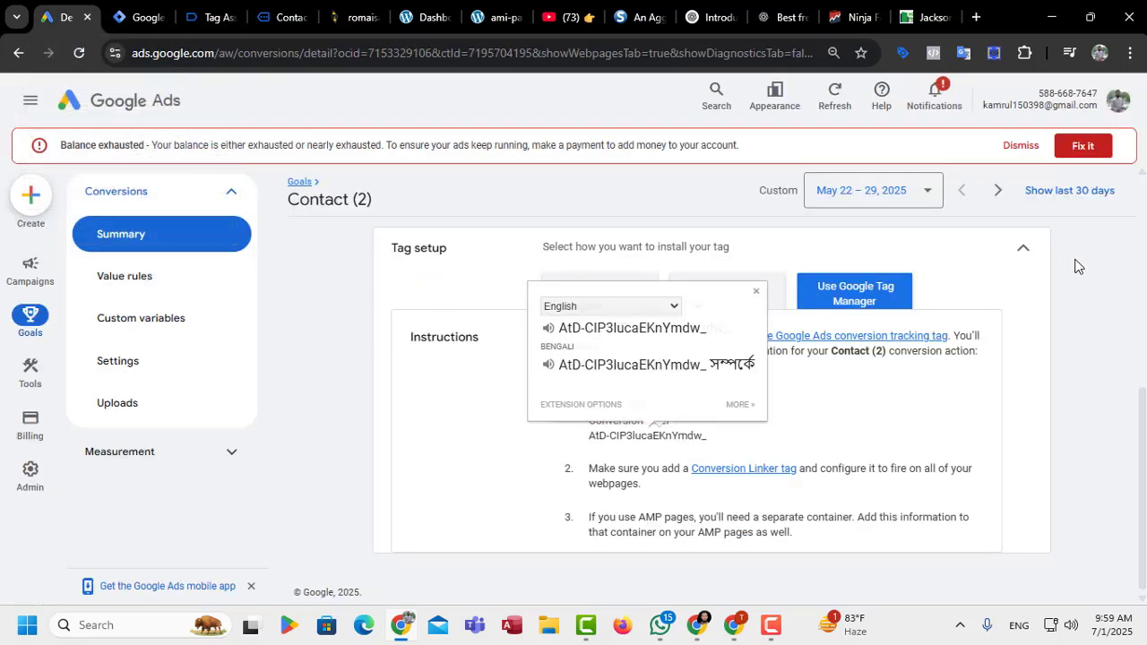
{"action": "left_click", "coordinate": [1024, 250]}
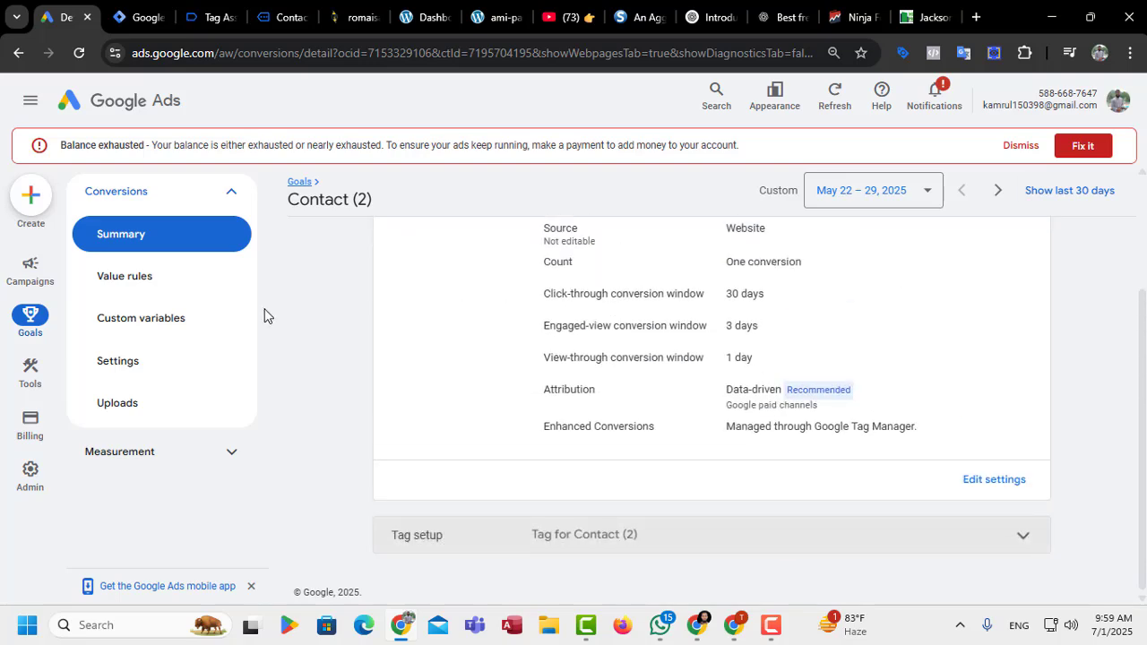
{"action": "left_click", "coordinate": [27, 338]}
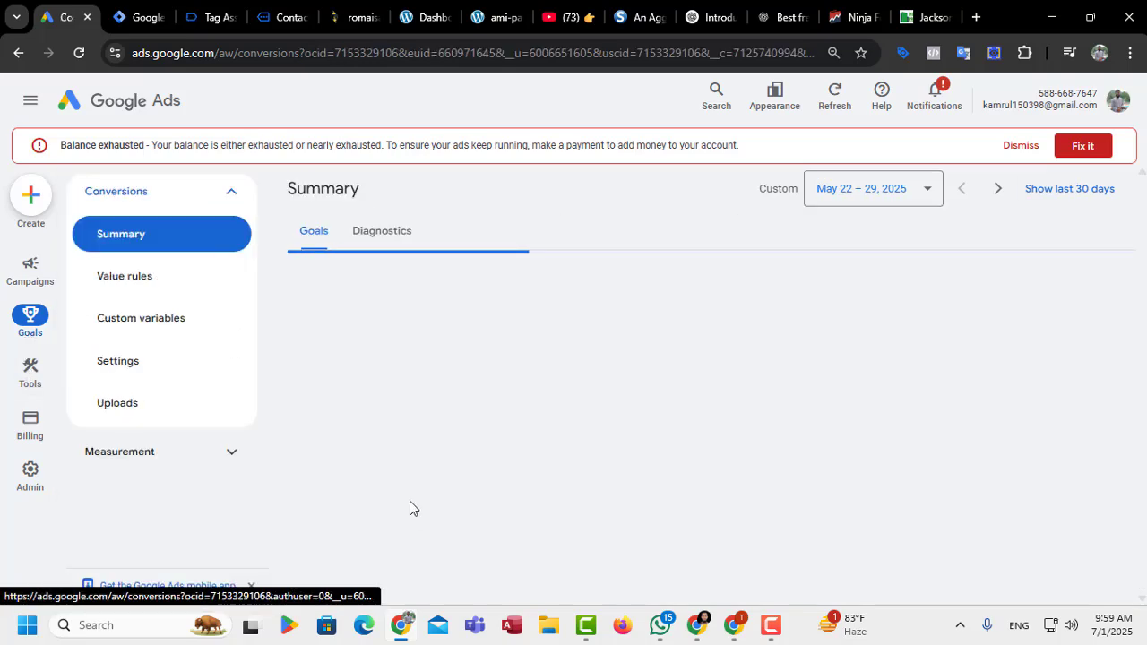
{"action": "scroll", "coordinate": [377, 460], "scroll_direction": "down", "scroll_amount": 3}
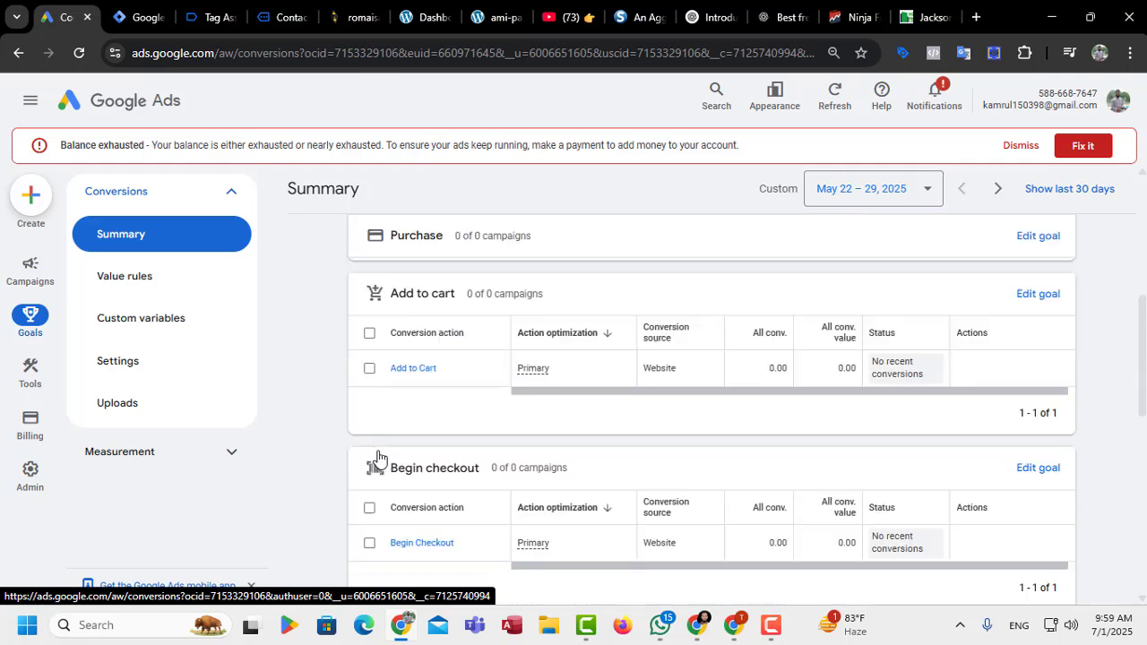
{"action": "scroll", "coordinate": [401, 453], "scroll_direction": "down", "scroll_amount": 5}
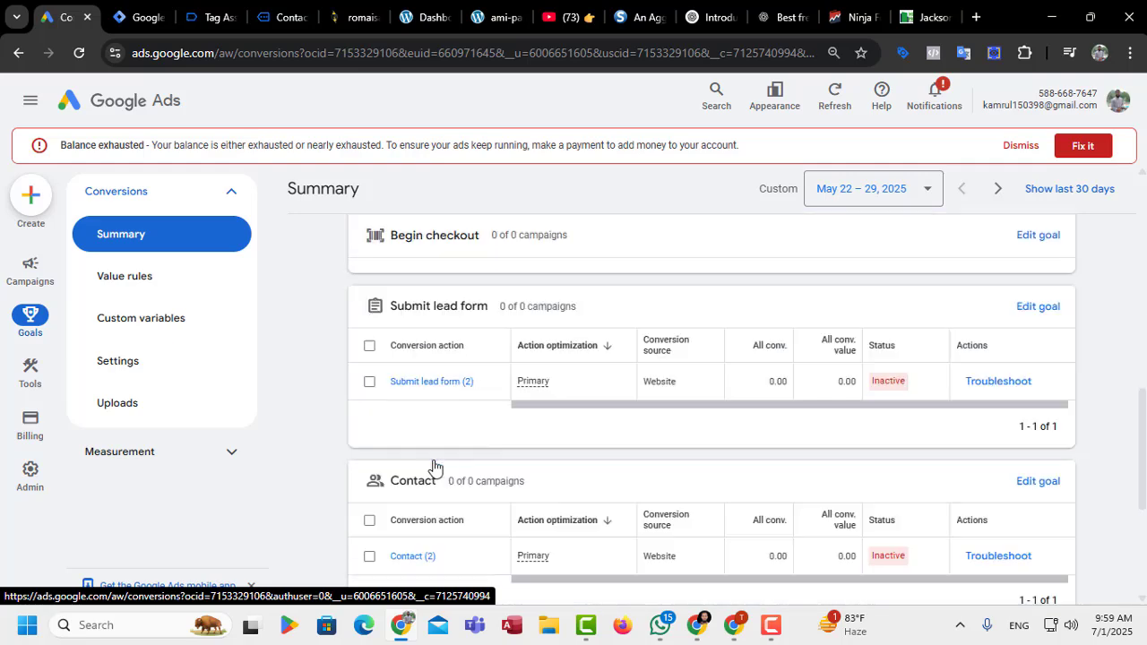
Look over the Contact and Outbound click goals, and open the details of the Submit lead form (2) conversion
{"action": "scroll", "coordinate": [448, 472], "scroll_direction": "down", "scroll_amount": 2}
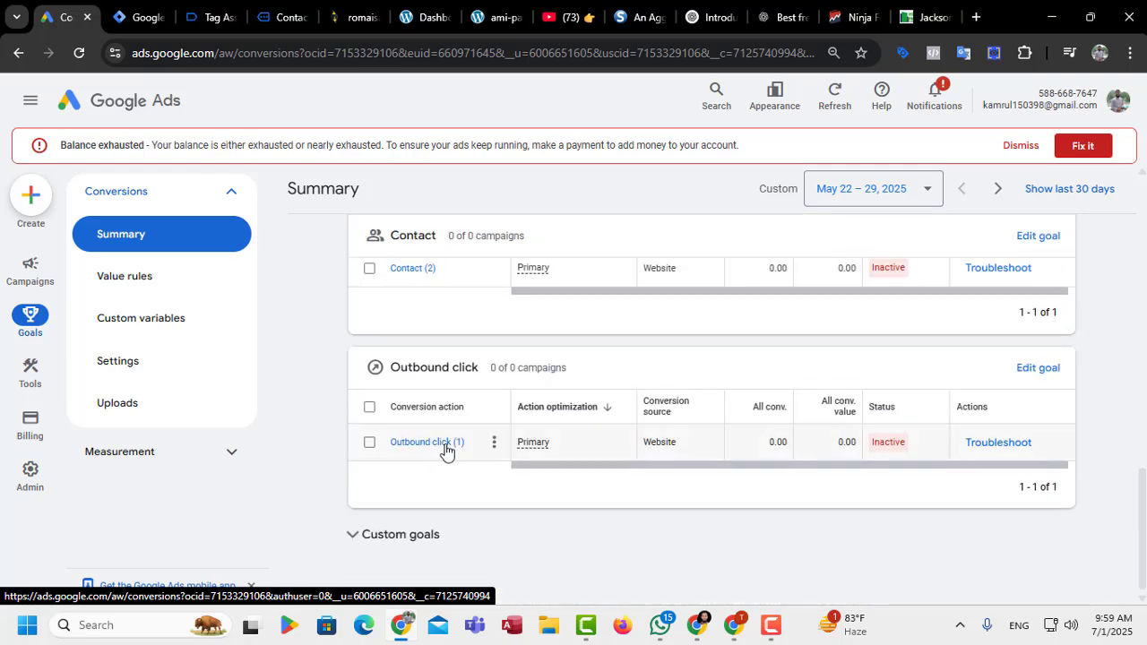
{"action": "mouse_move", "coordinate": [437, 430]}
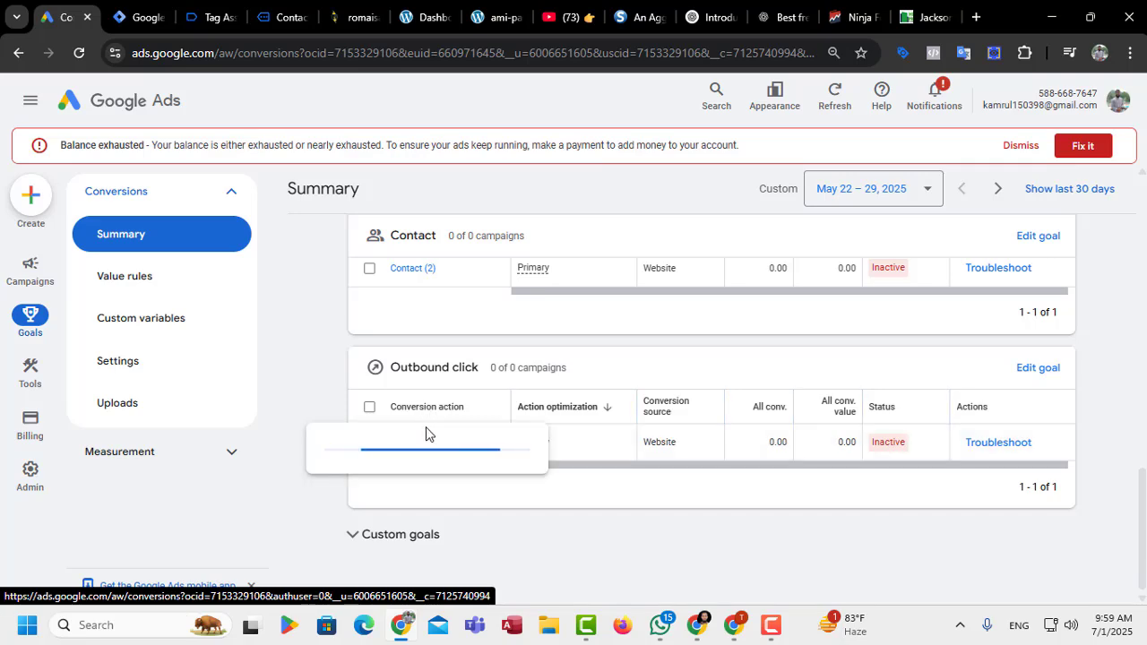
{"action": "scroll", "coordinate": [433, 349], "scroll_direction": "up", "scroll_amount": 5}
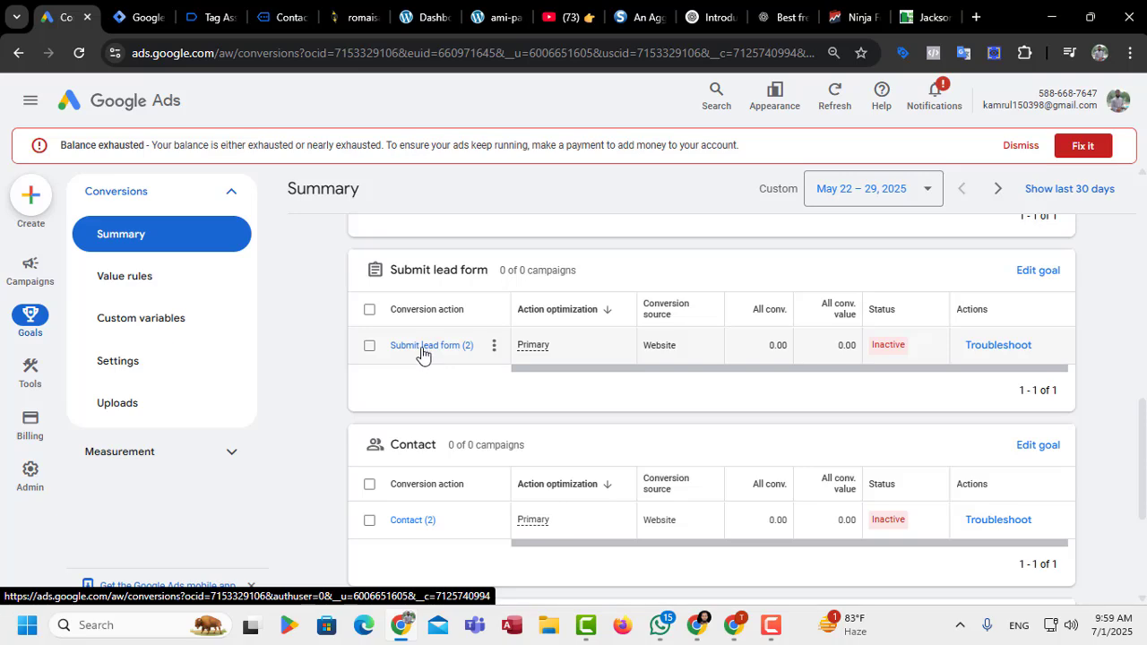
{"action": "left_click", "coordinate": [423, 346]}
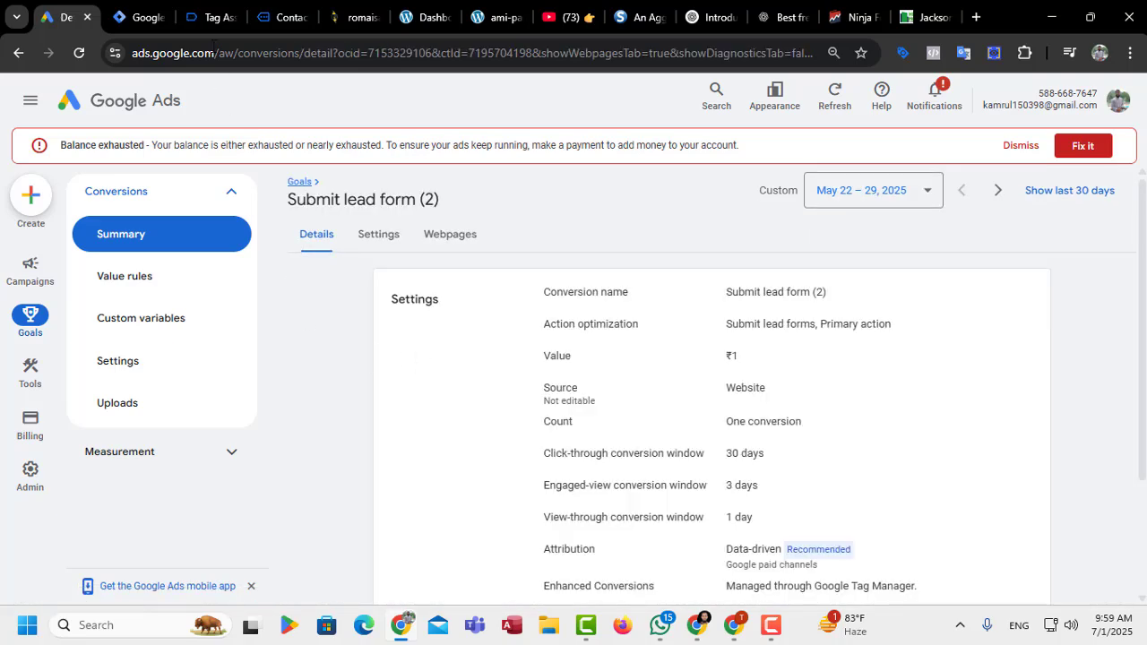
Switch to the store's Contact Us page and go back to the store home page
{"action": "left_click", "coordinate": [274, 19]}
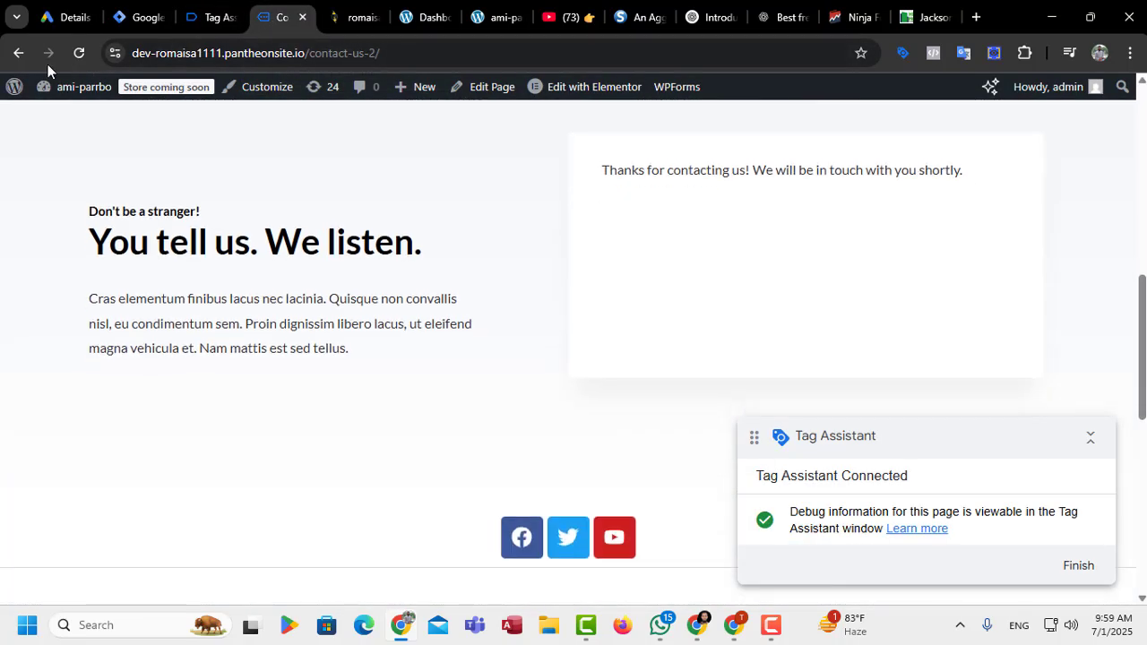
{"action": "left_click", "coordinate": [17, 55]}
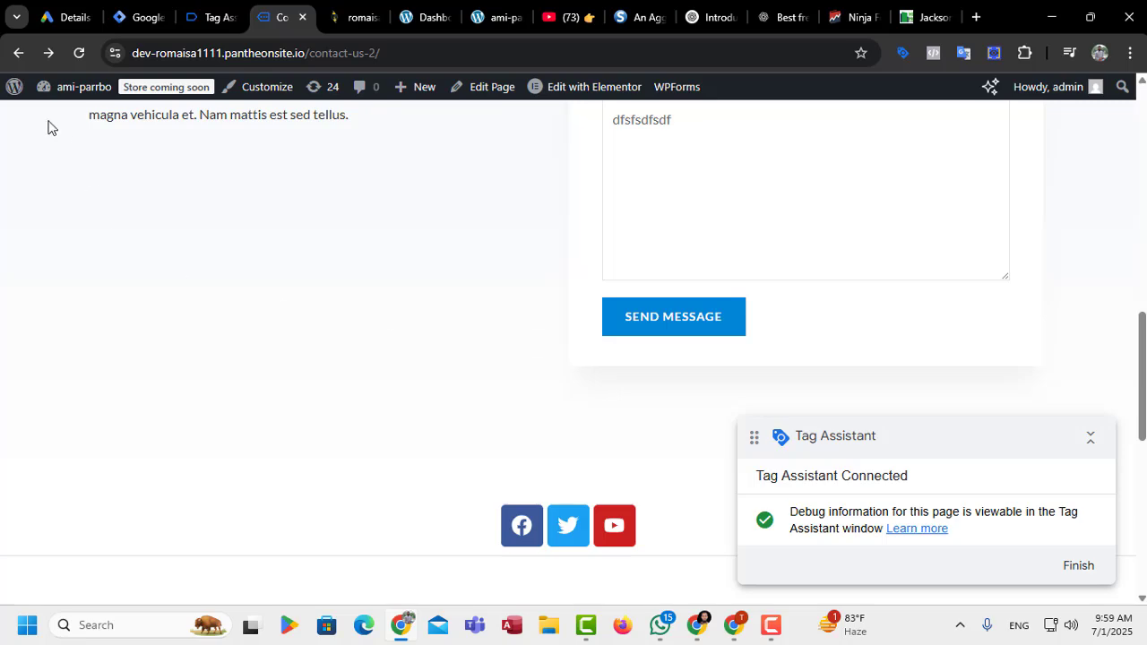
{"action": "left_click", "coordinate": [17, 55]}
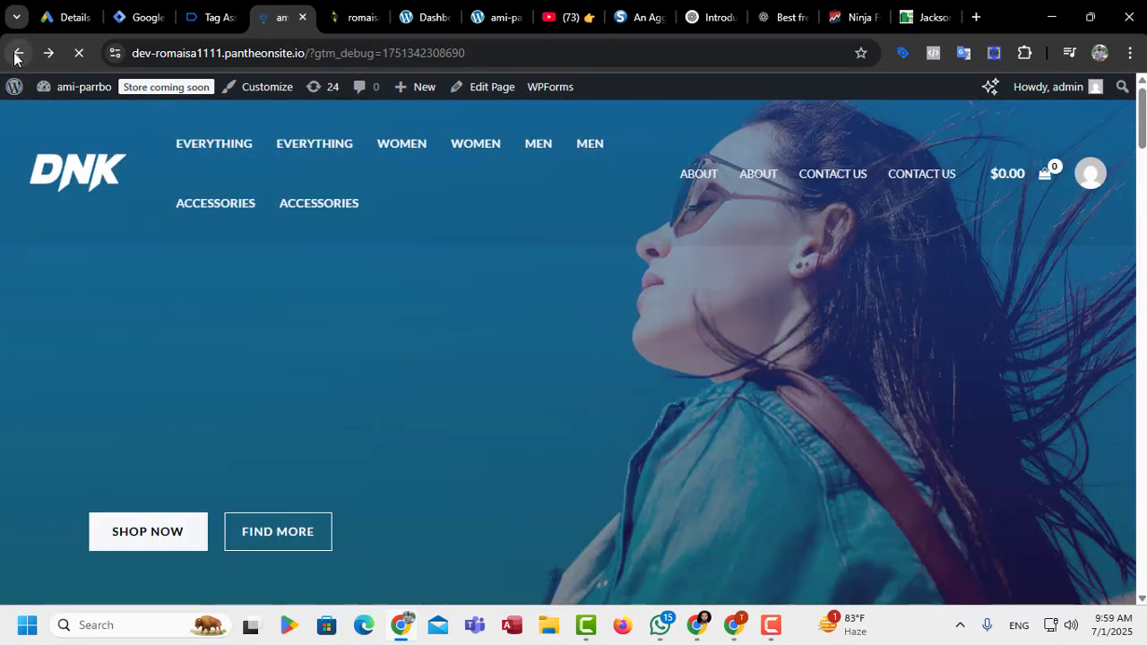
Look through the store home page down to the footer and locate the Contact Me form
{"action": "scroll", "coordinate": [394, 322], "scroll_direction": "down", "scroll_amount": 3}
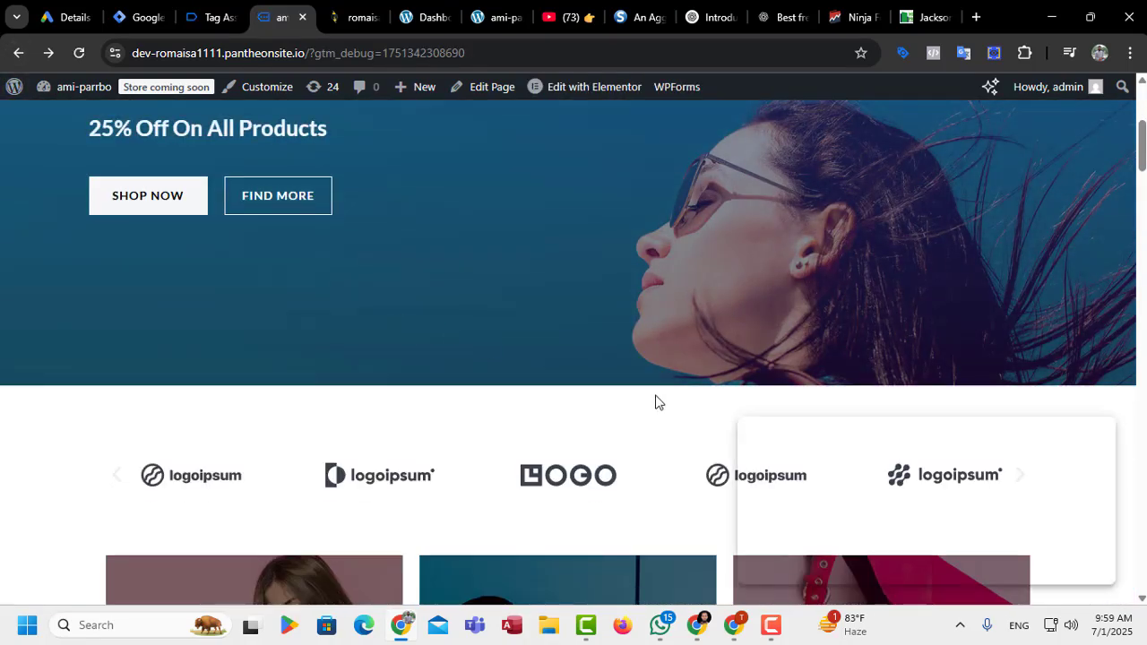
{"action": "scroll", "coordinate": [461, 367], "scroll_direction": "down", "scroll_amount": 10}
{"action": "scroll", "coordinate": [455, 371], "scroll_direction": "down", "scroll_amount": 15}
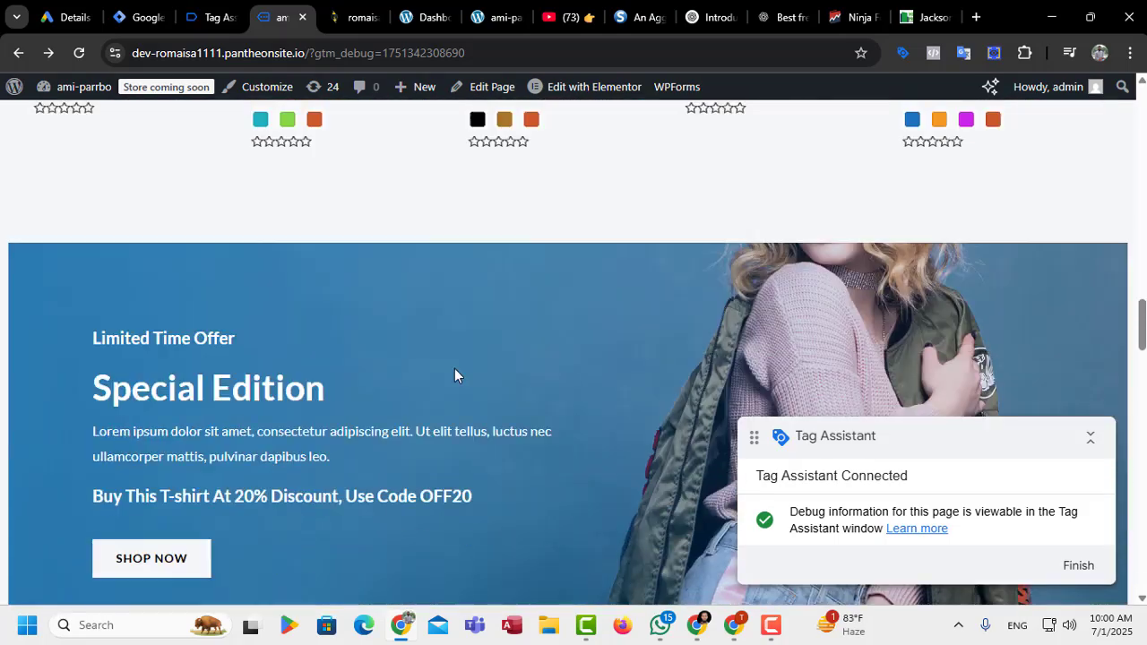
{"action": "scroll", "coordinate": [323, 395], "scroll_direction": "down", "scroll_amount": 12}
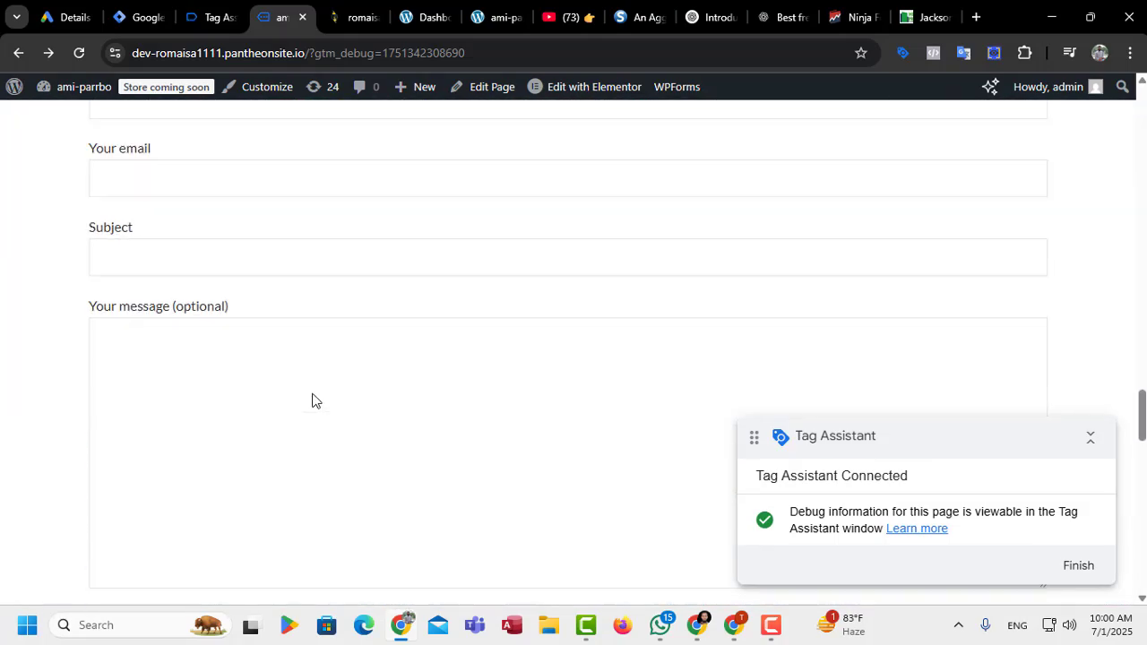
{"action": "scroll", "coordinate": [328, 403], "scroll_direction": "down", "scroll_amount": 4}
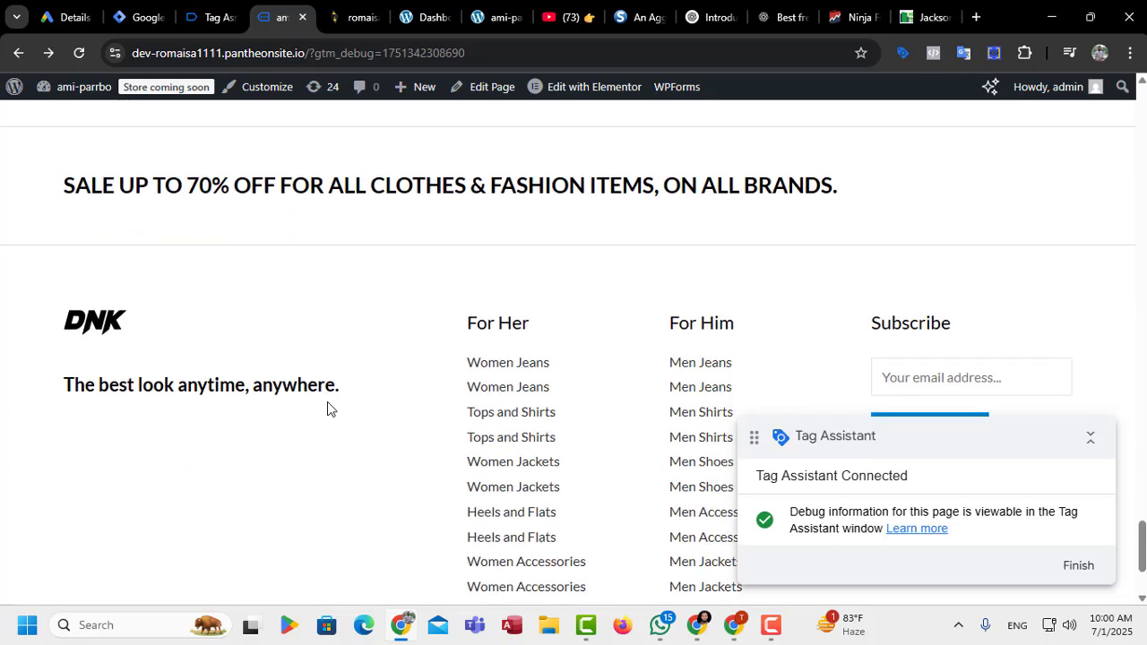
{"action": "scroll", "coordinate": [332, 407], "scroll_direction": "up", "scroll_amount": 2}
{"action": "scroll", "coordinate": [337, 412], "scroll_direction": "down", "scroll_amount": 2}
{"action": "scroll", "coordinate": [337, 415], "scroll_direction": "down", "scroll_amount": 2}
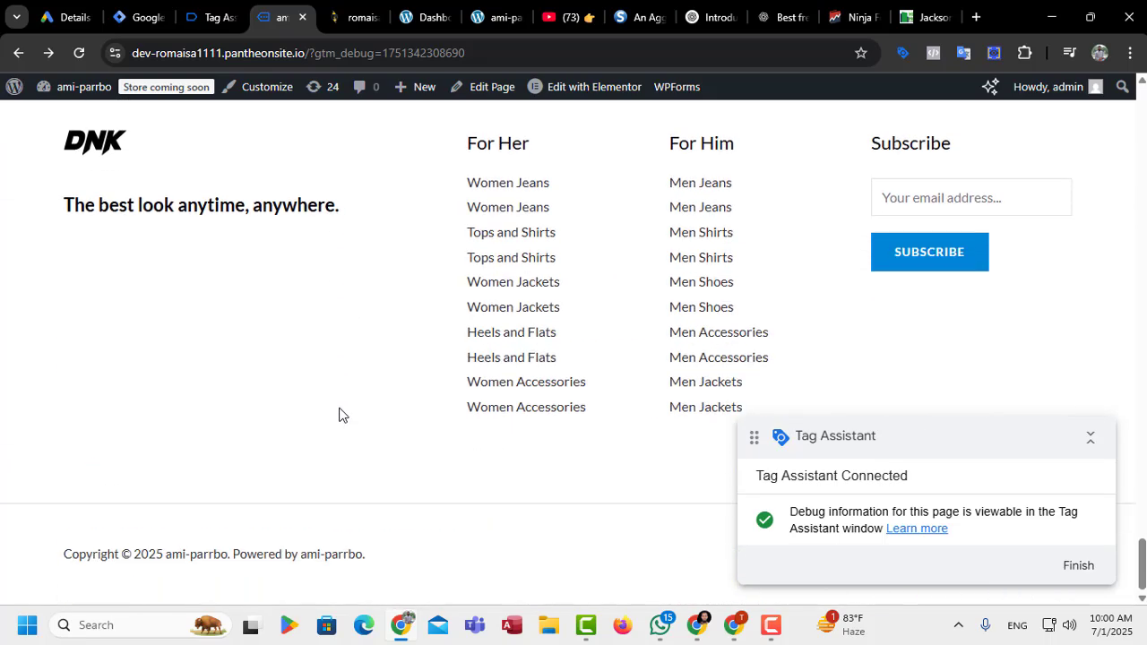
{"action": "scroll", "coordinate": [339, 414], "scroll_direction": "up", "scroll_amount": 10}
{"action": "scroll", "coordinate": [341, 410], "scroll_direction": "up", "scroll_amount": 2}
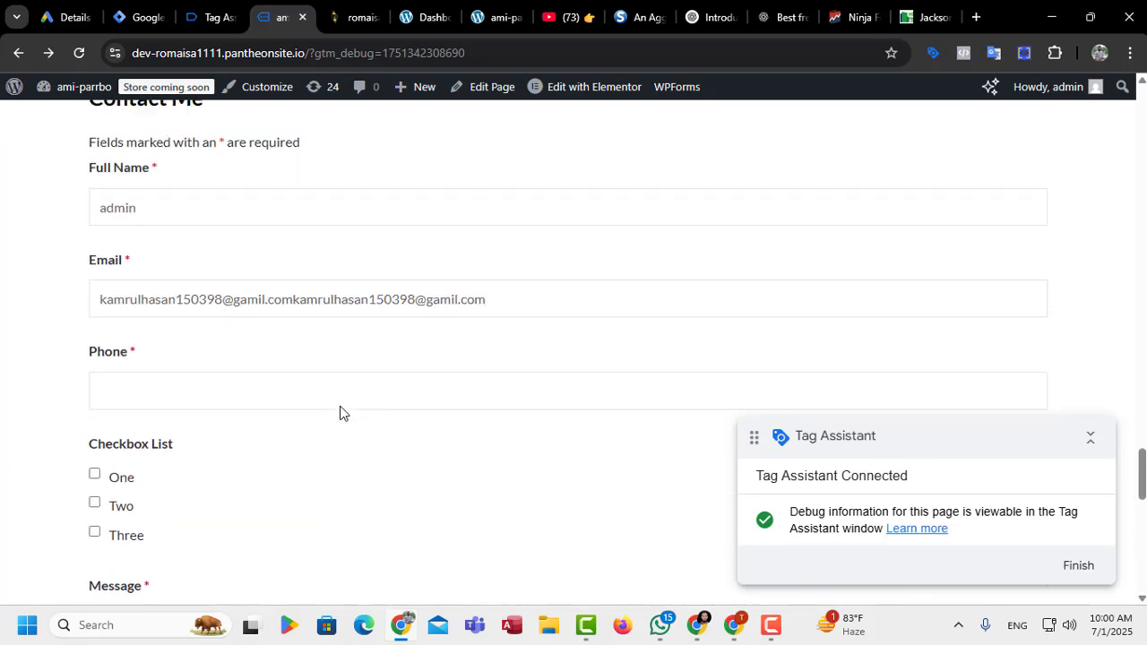
Inspect the Message field of the Contact Me form in the browser's developer tools
{"action": "scroll", "coordinate": [341, 404], "scroll_direction": "down", "scroll_amount": 2}
{"action": "scroll", "coordinate": [305, 433], "scroll_direction": "down", "scroll_amount": 3}
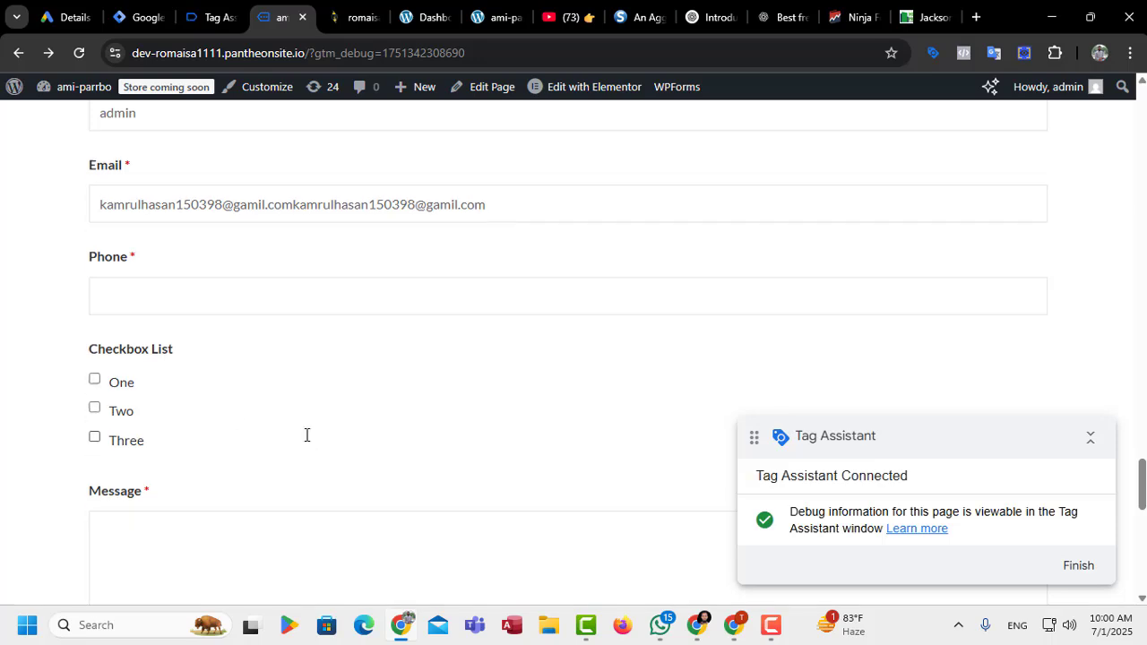
{"action": "scroll", "coordinate": [280, 418], "scroll_direction": "up", "scroll_amount": 1}
{"action": "right_click", "coordinate": [282, 420]}
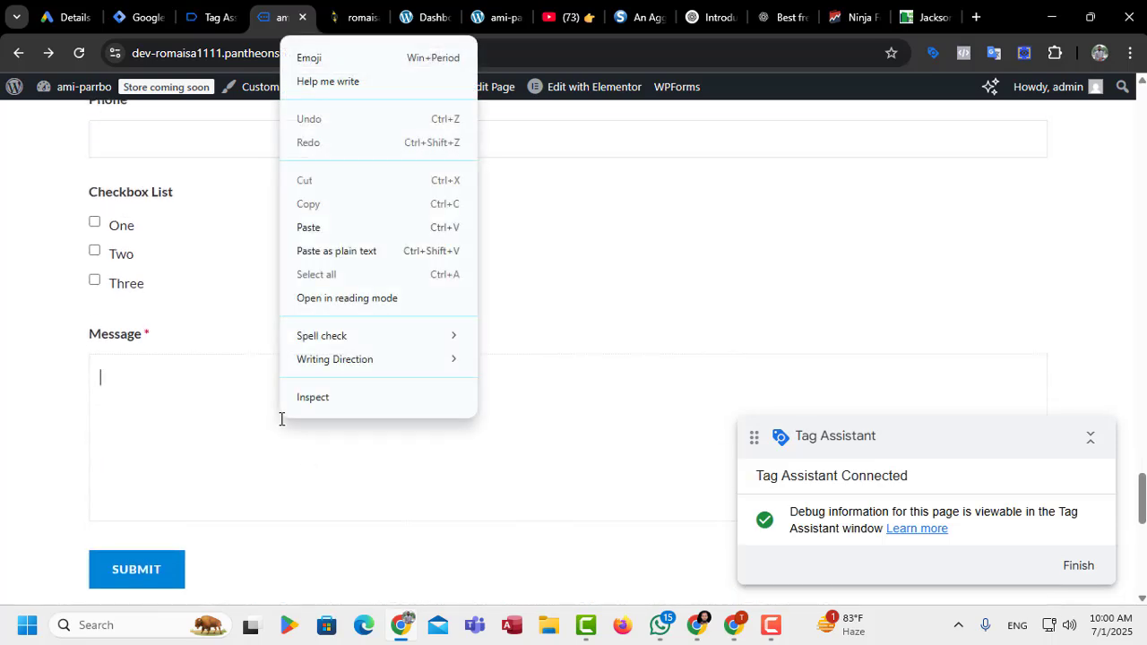
{"action": "left_click", "coordinate": [328, 404]}
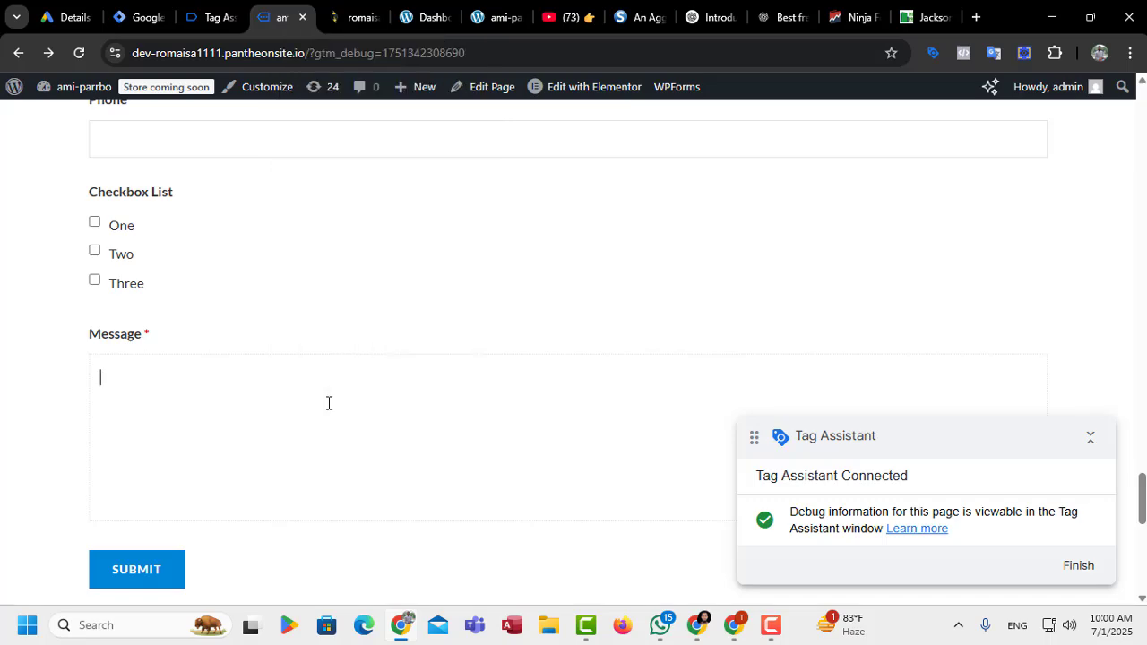
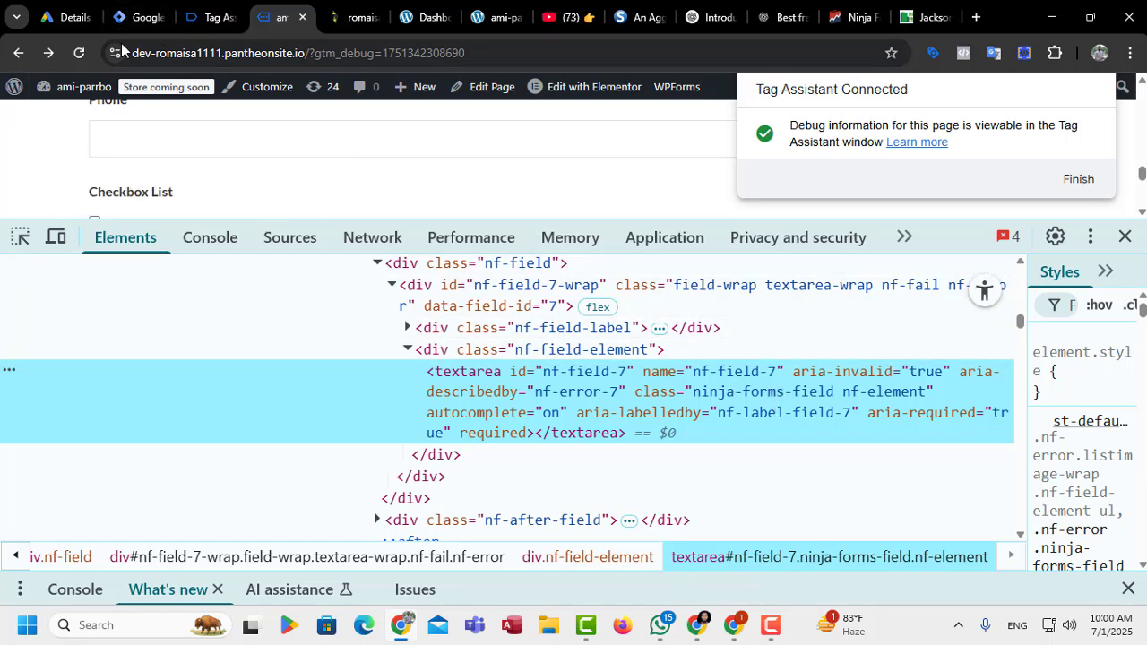
Switch to the MeasureSchool Ninja Forms tracking article and get its form submission listener script
{"action": "left_click", "coordinate": [59, 17]}
{"action": "left_click", "coordinate": [130, 20]}
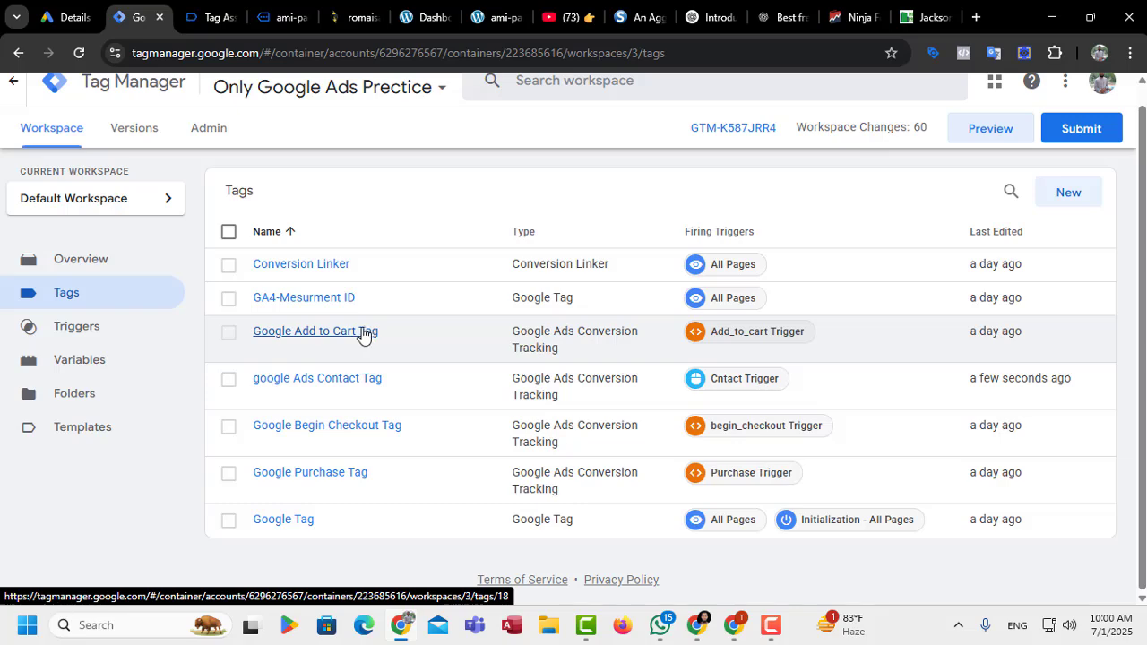
{"action": "left_click", "coordinate": [847, 17]}
{"action": "scroll", "coordinate": [500, 358], "scroll_direction": "up", "scroll_amount": 8}
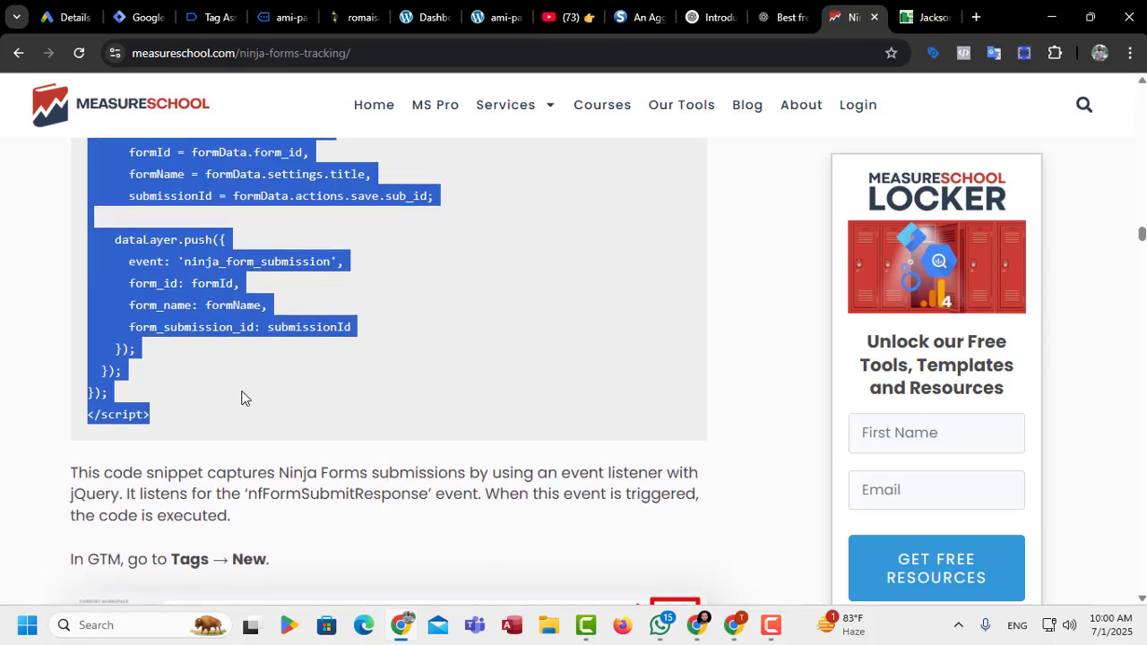
Create a Custom HTML tag in Tag Manager containing the nfFormSubmitResponse script that pushes the ninja_form_submission event
{"action": "left_click", "coordinate": [142, 17]}
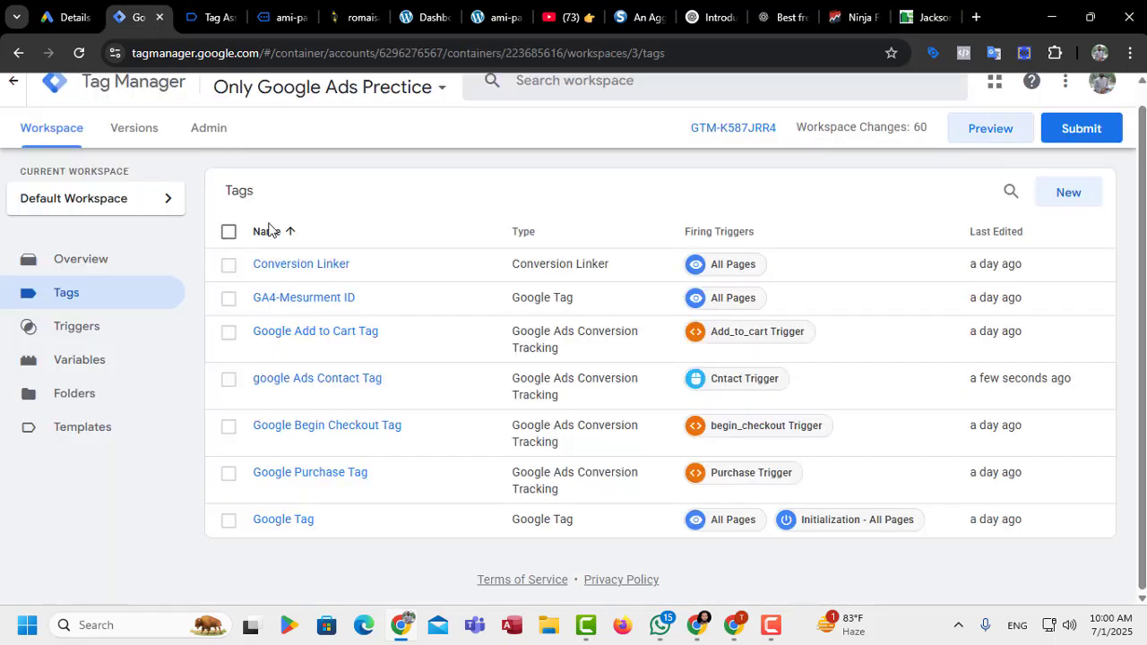
{"action": "left_click", "coordinate": [1063, 191]}
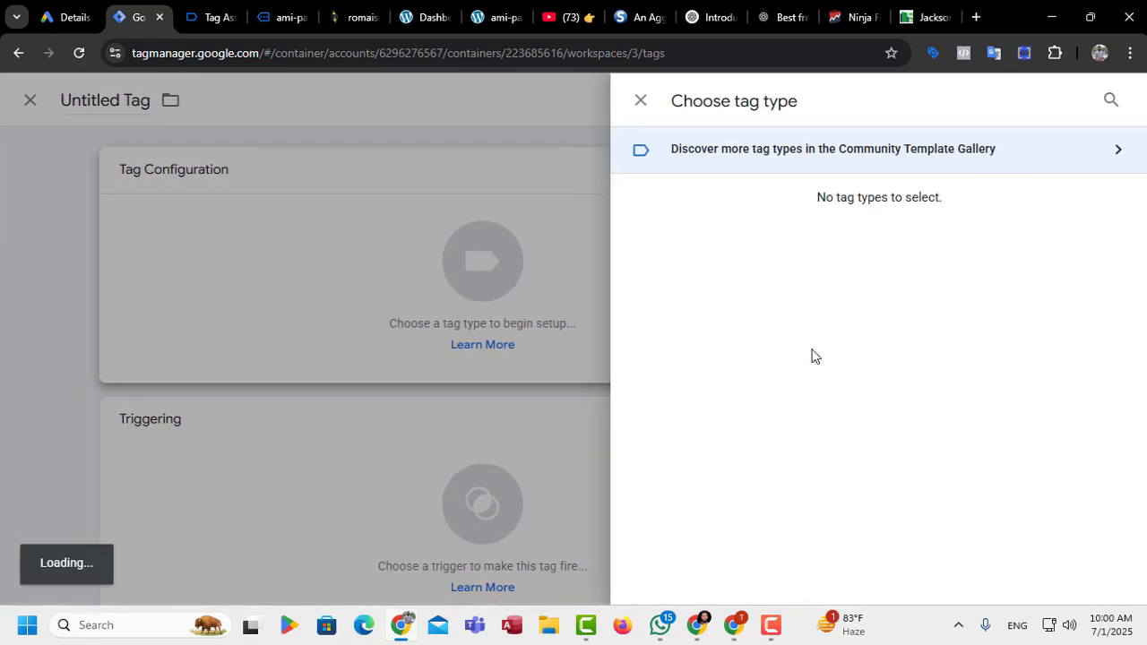
{"action": "scroll", "coordinate": [717, 377], "scroll_direction": "down", "scroll_amount": 2}
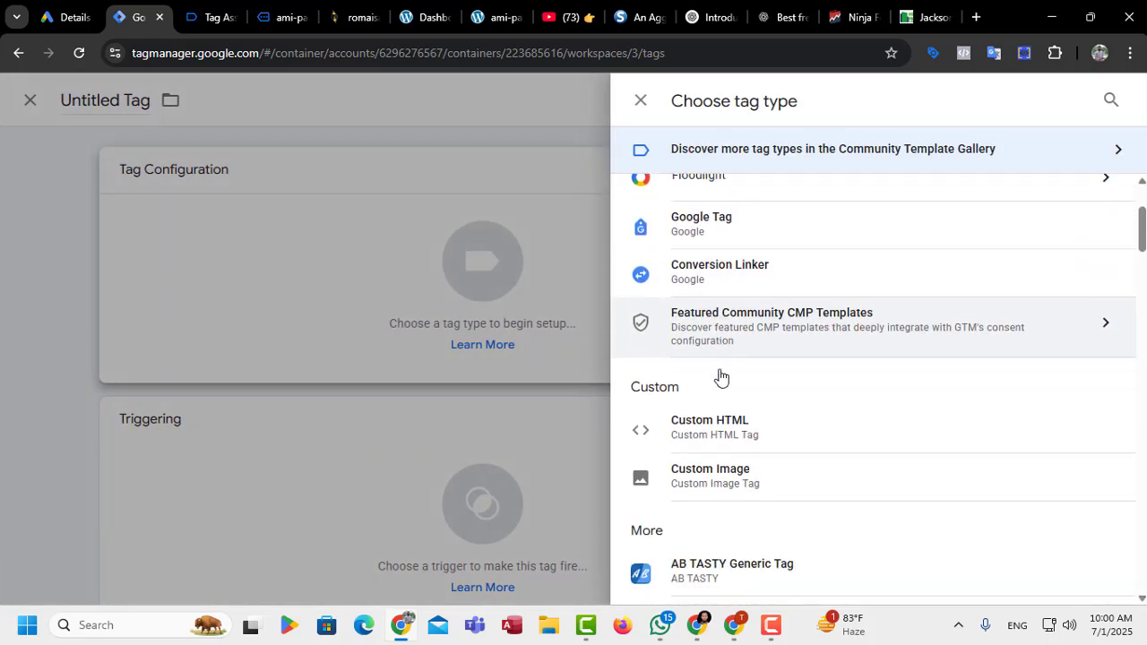
{"action": "left_click", "coordinate": [707, 436]}
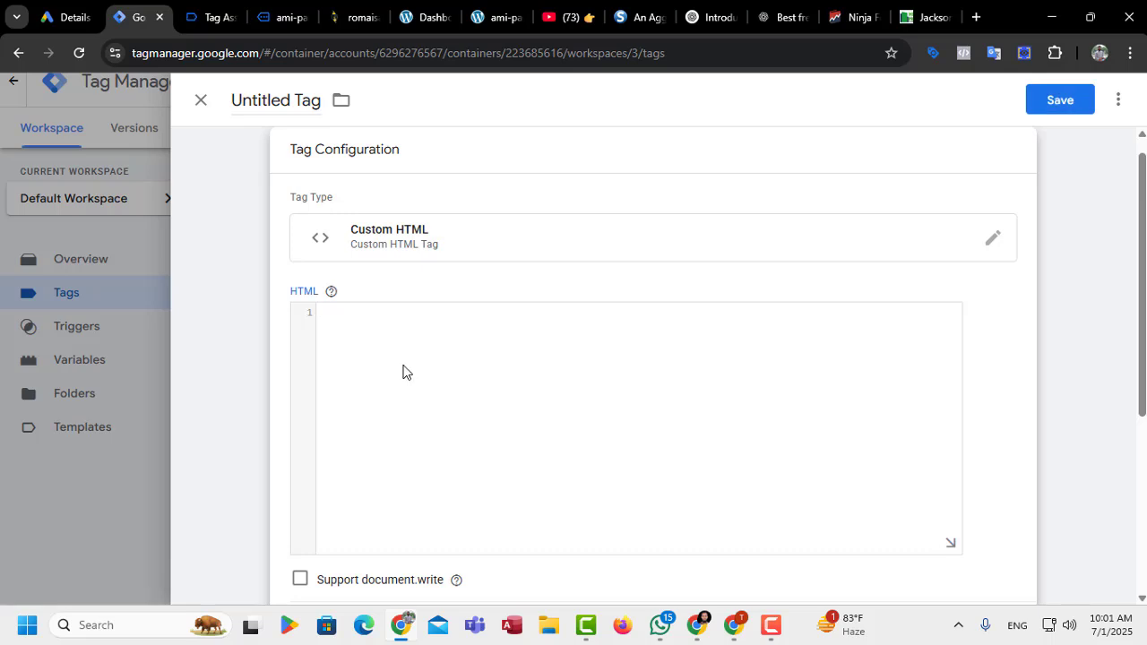
{"action": "type", "text": "<script> jQuery(function($) {   $(document).on('nfFormSubmitResponse', function(e, r) {     var formData = r.response.data,       formId = formData.form_id,       formName = formData.settings.title,       submissionId = formData.actions.save.sub_id;      dataLayer.push({       event: 'ninja_form_submission',       form_id: formId,       form_name: formName,       form_submission_id: submissionId     });   }); }); </script>"}
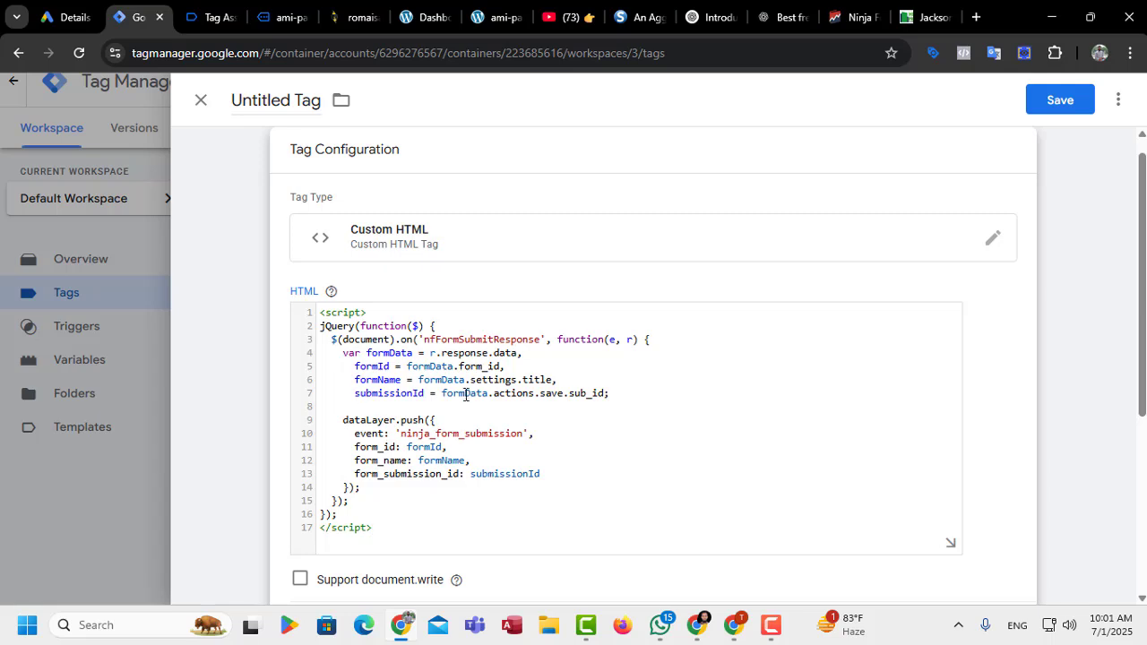
Name the tag HTML Ninja from Tag and save it without a firing trigger
{"action": "left_click_drag", "start_coordinate": [292, 105], "coordinate": [232, 103]}
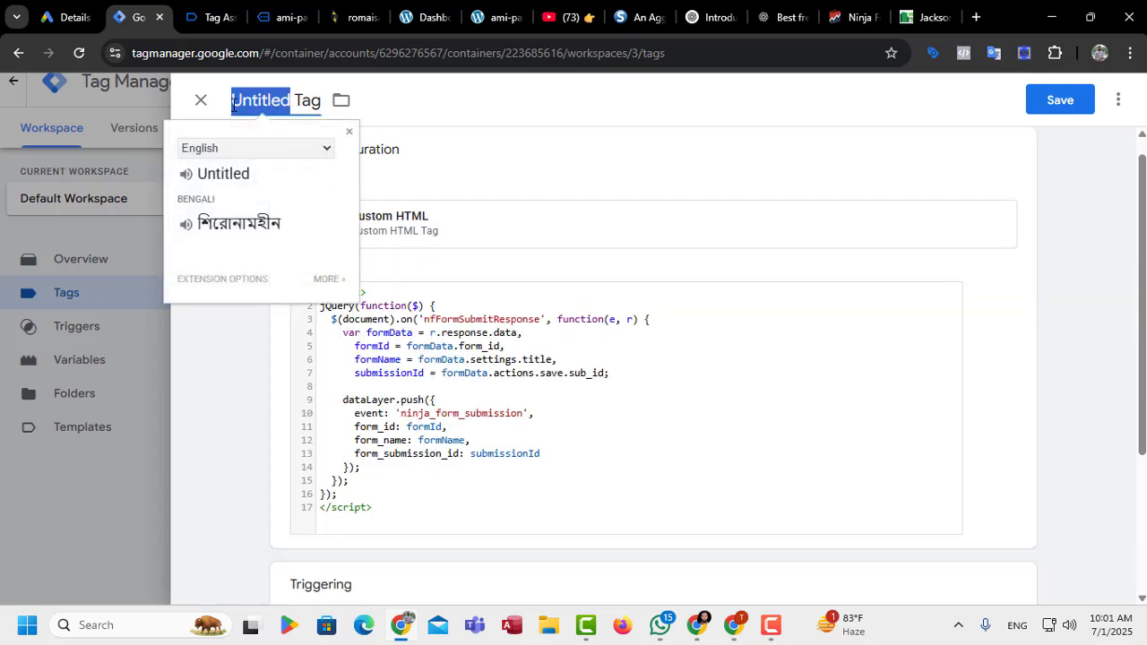
{"action": "key", "text": "BackSpace"}
{"action": "type", "text": "H"}
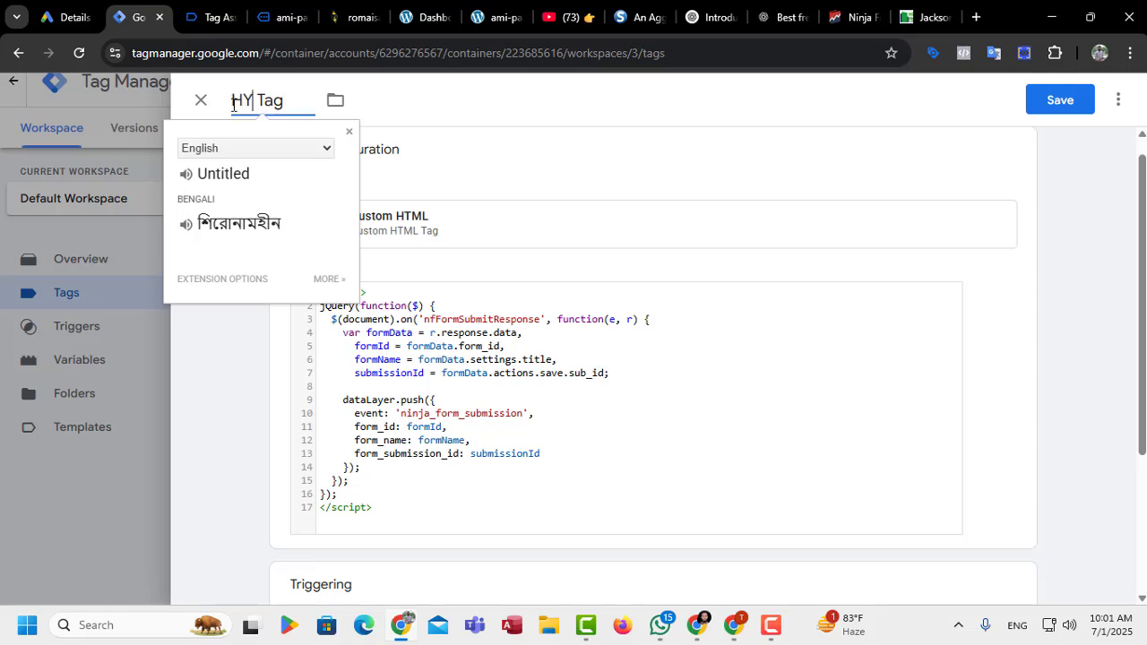
{"action": "type", "text": "TML"}
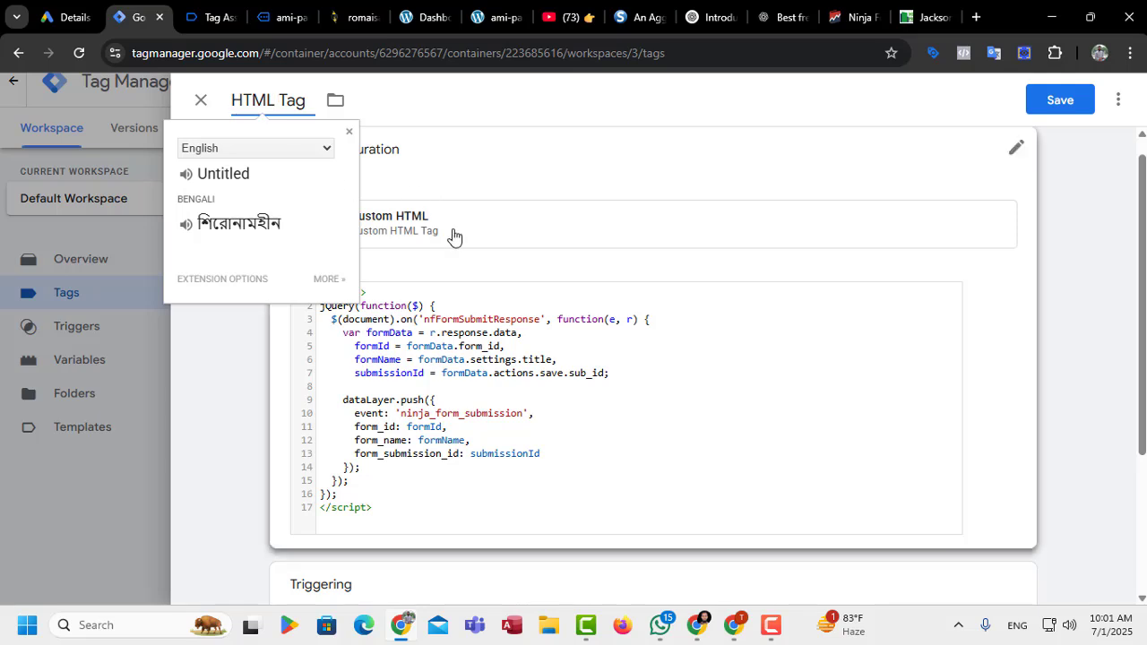
{"action": "left_click", "coordinate": [492, 328]}
{"action": "left_click", "coordinate": [274, 100]}
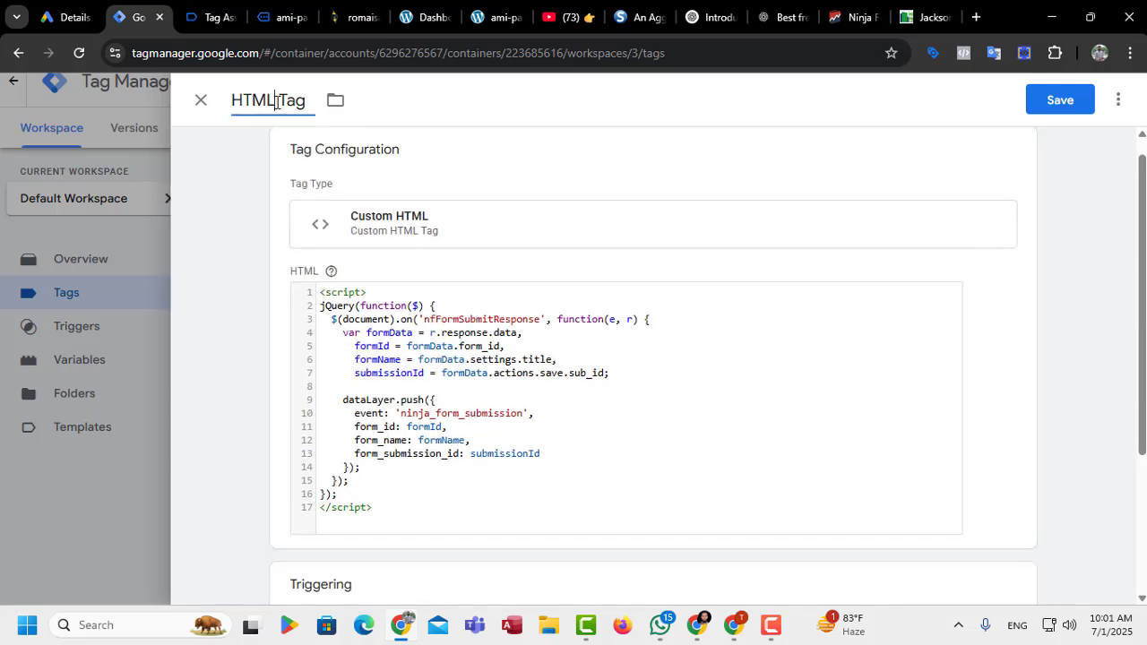
{"action": "type", "text": "NIN"}
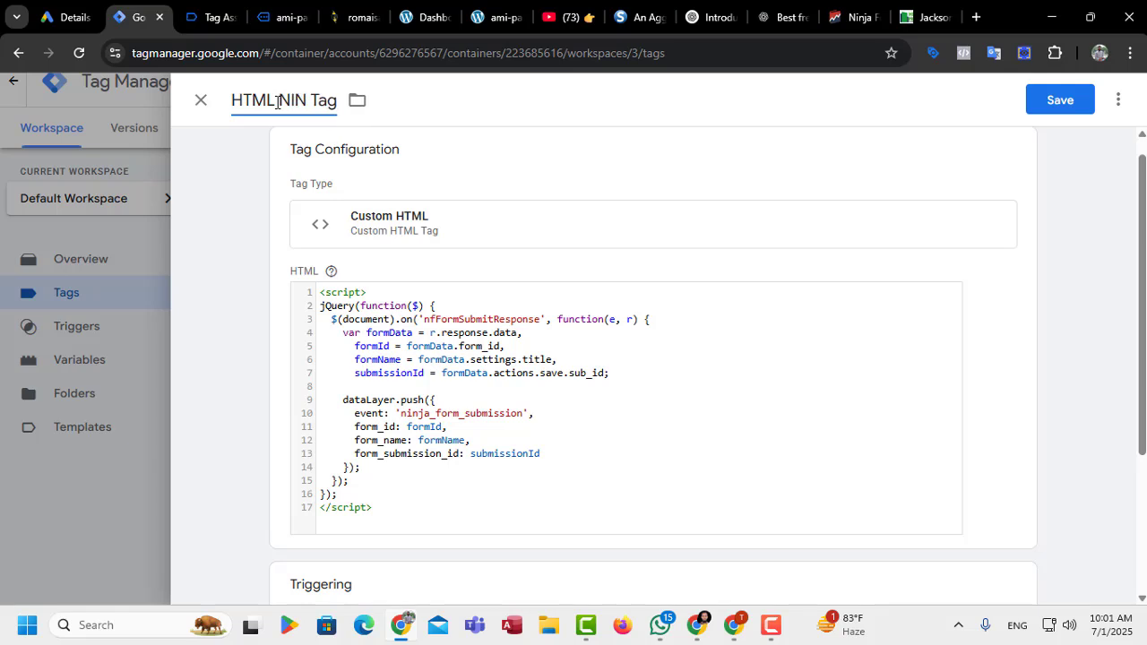
{"action": "key", "text": "BackSpace"}
{"action": "key", "text": "BackSpace"}
{"action": "type", "text": "inja fro"}
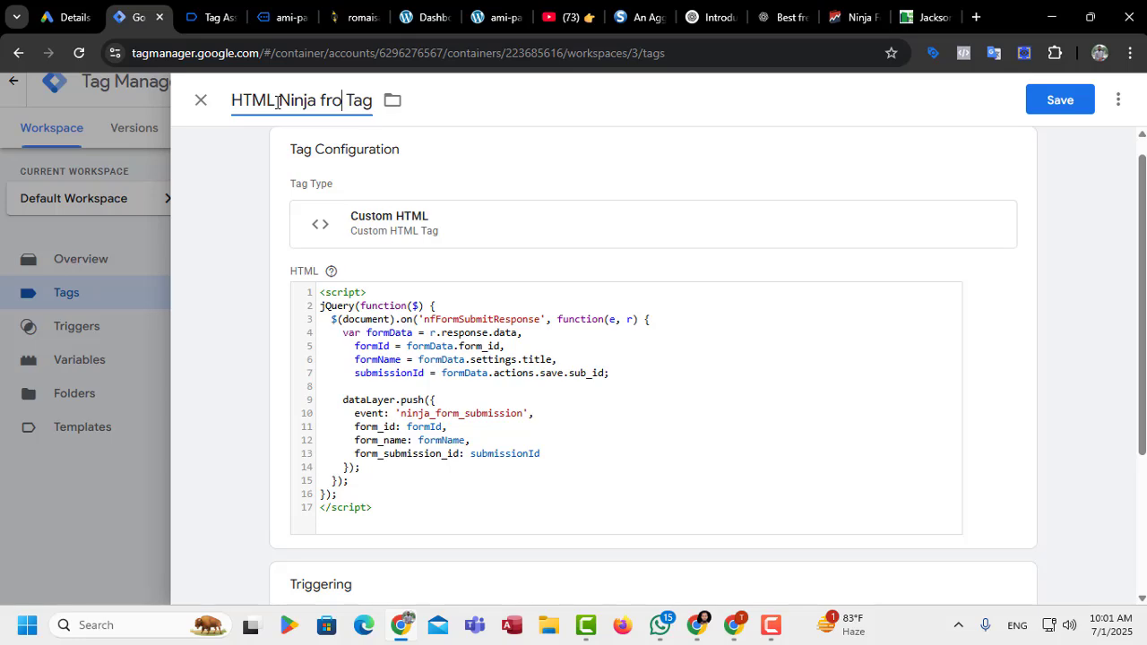
{"action": "type", "text": "m"}
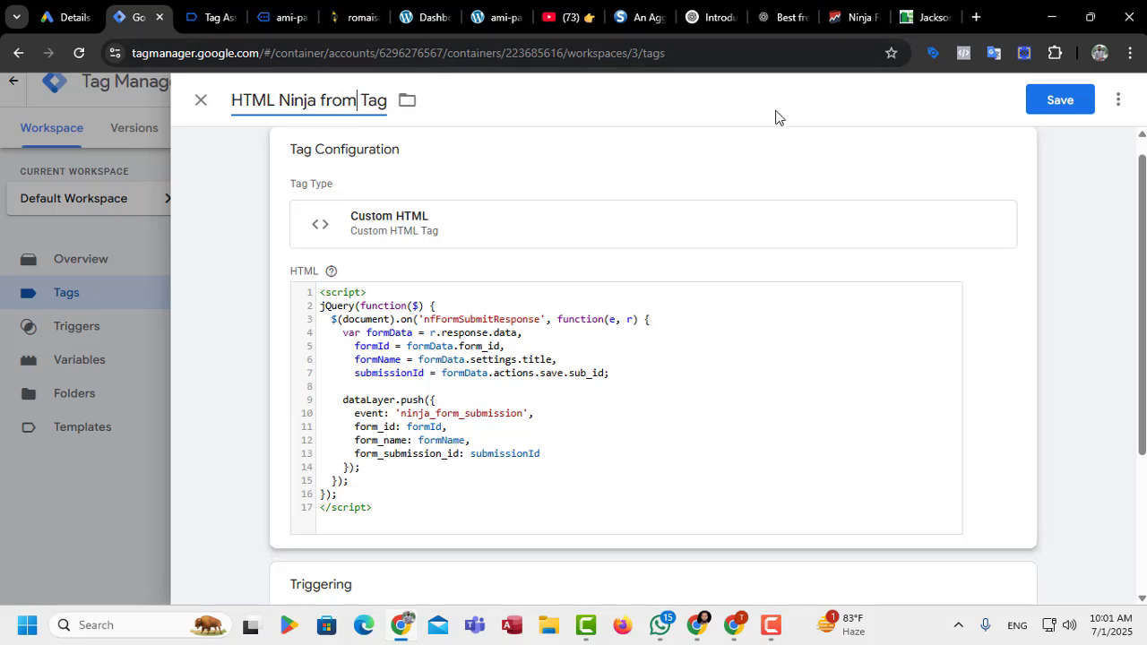
{"action": "left_click", "coordinate": [1084, 106]}
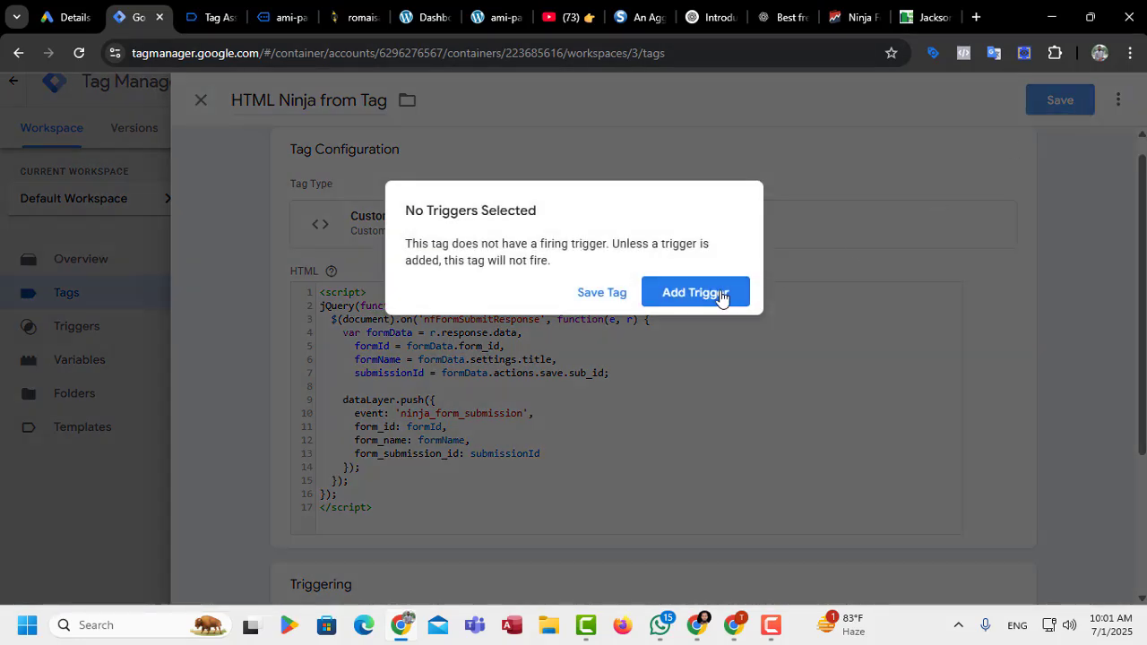
{"action": "left_click", "coordinate": [603, 293]}
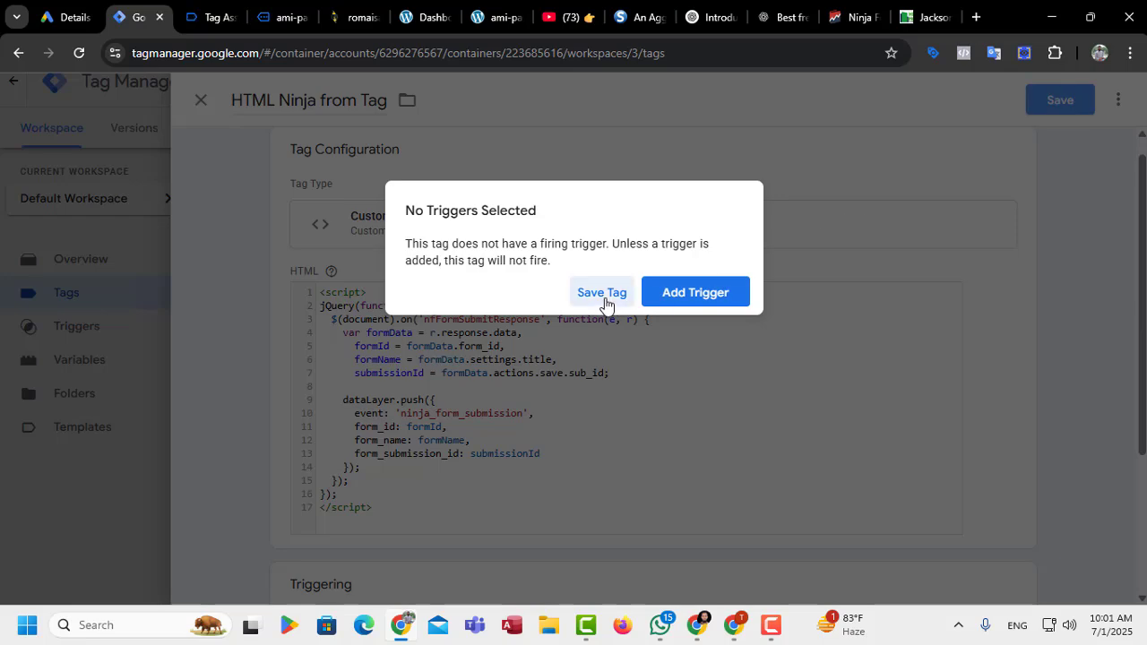
Add the All Pages trigger to the HTML Ninja from Tag tag and save it
{"action": "scroll", "coordinate": [601, 358], "scroll_direction": "down", "scroll_amount": 2}
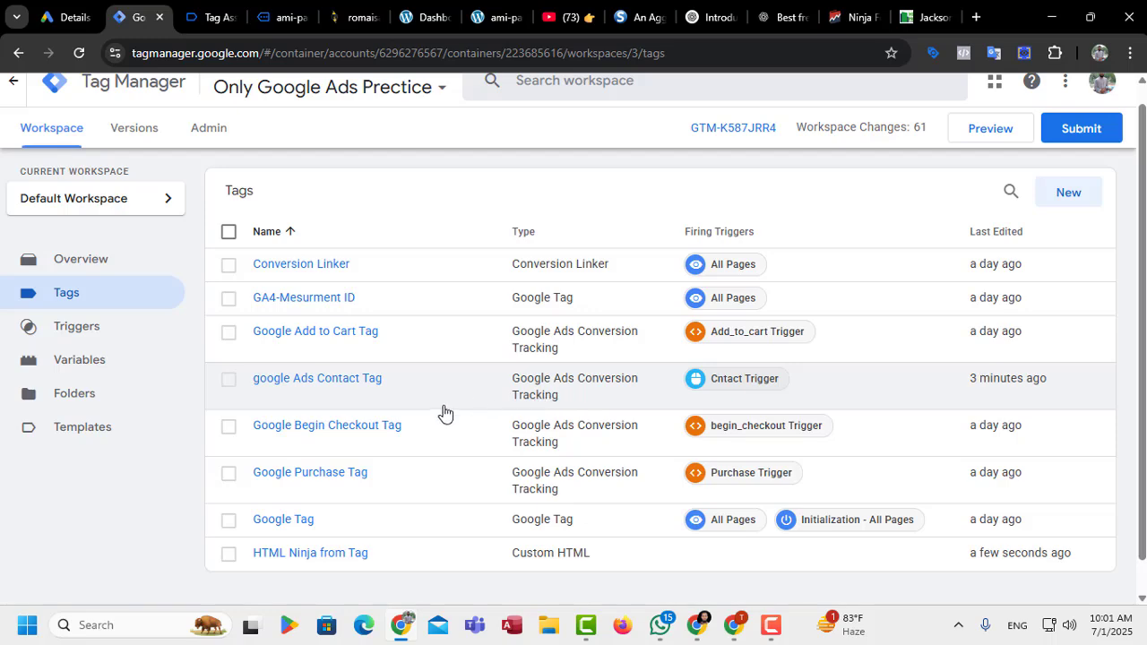
{"action": "left_click", "coordinate": [317, 555]}
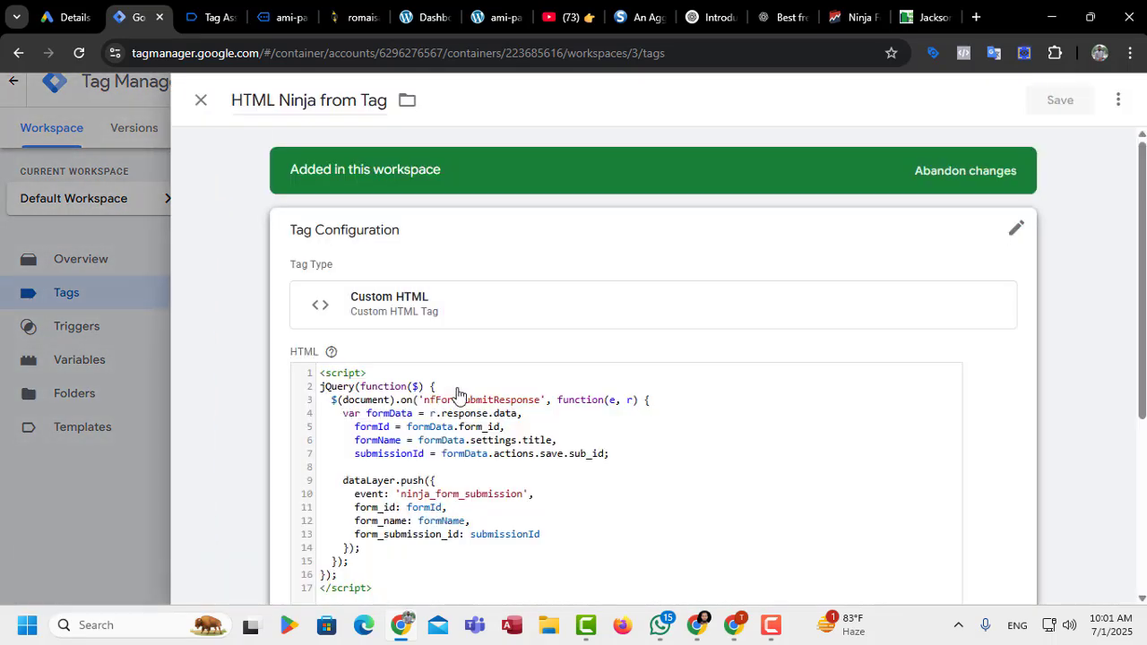
{"action": "scroll", "coordinate": [655, 386], "scroll_direction": "down", "scroll_amount": 5}
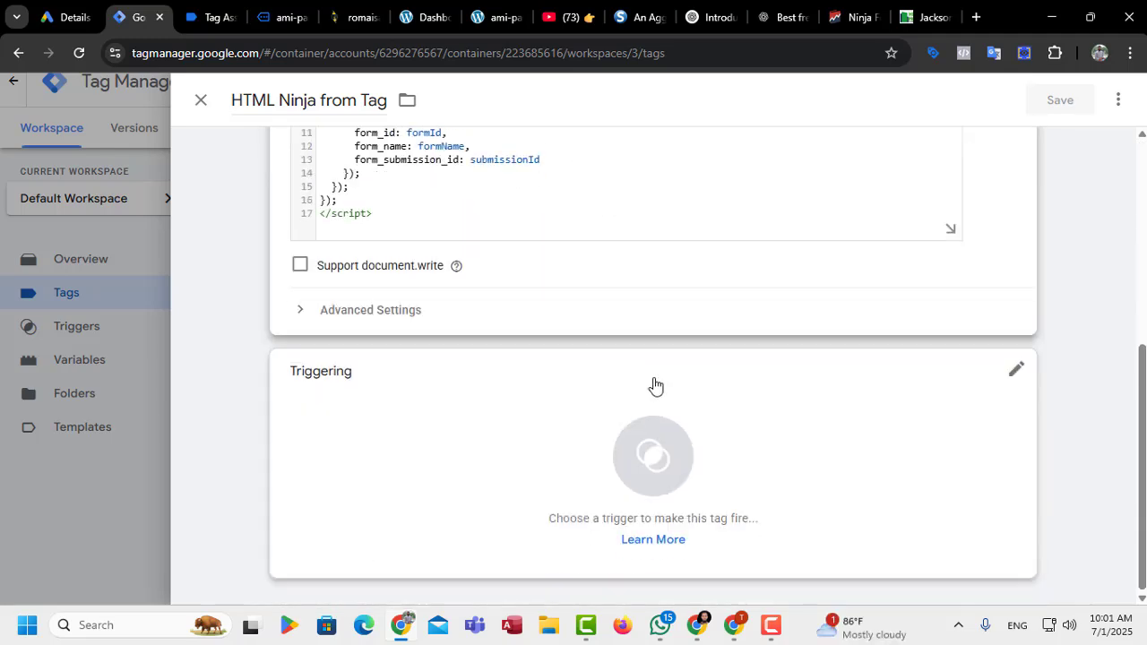
{"action": "left_click", "coordinate": [653, 456]}
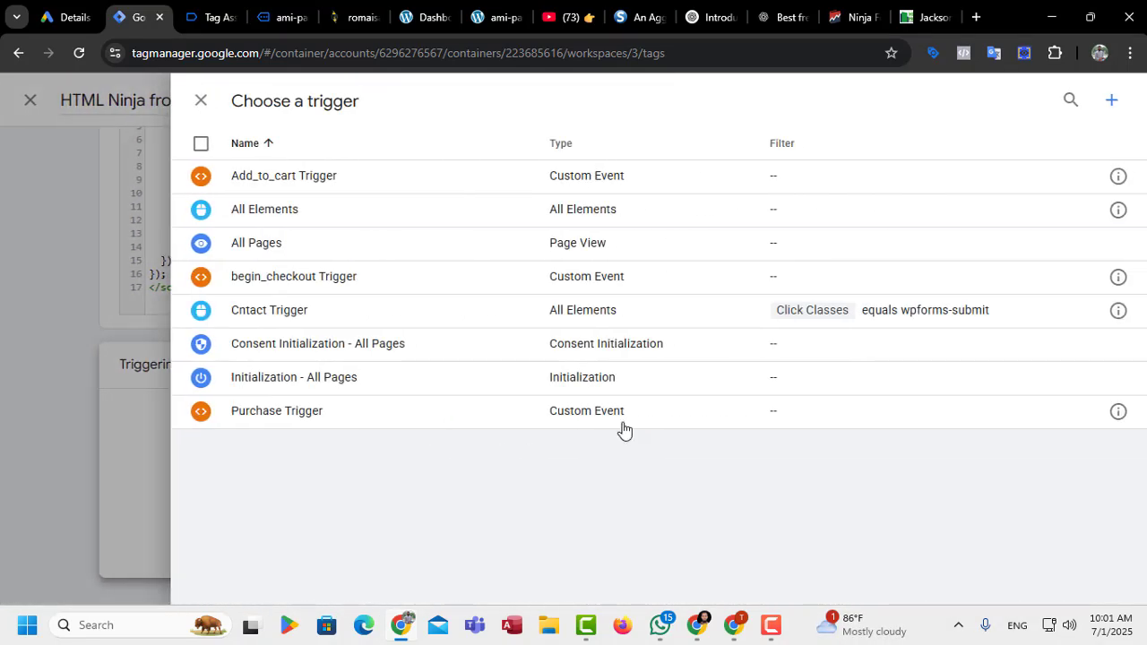
{"action": "left_click", "coordinate": [274, 251]}
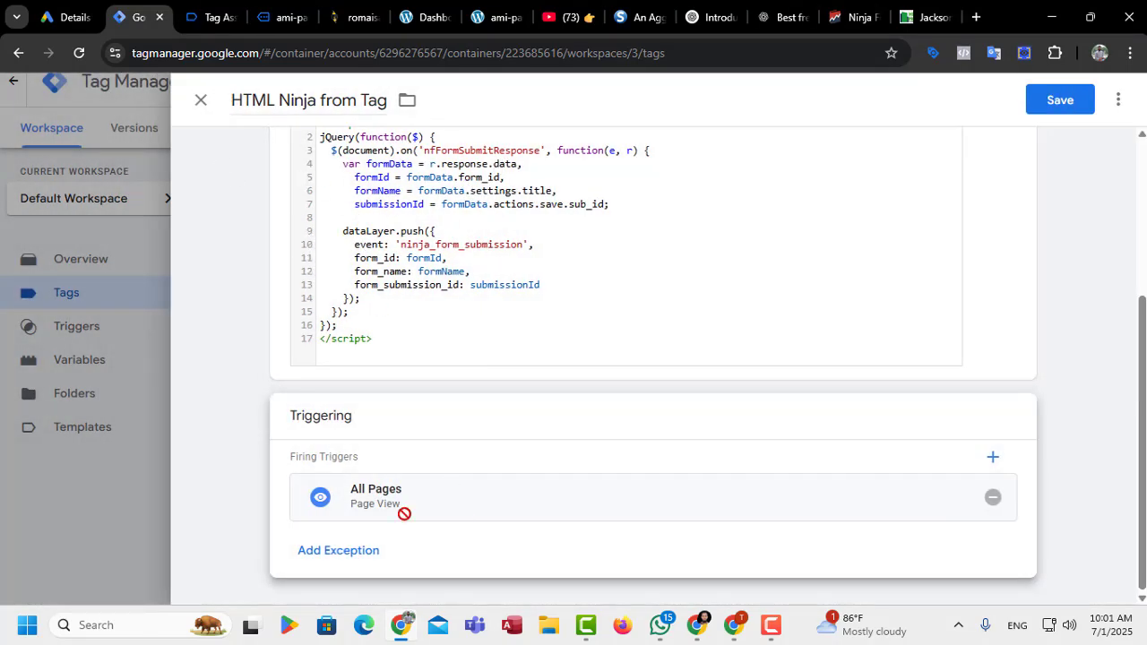
{"action": "left_click", "coordinate": [1054, 104]}
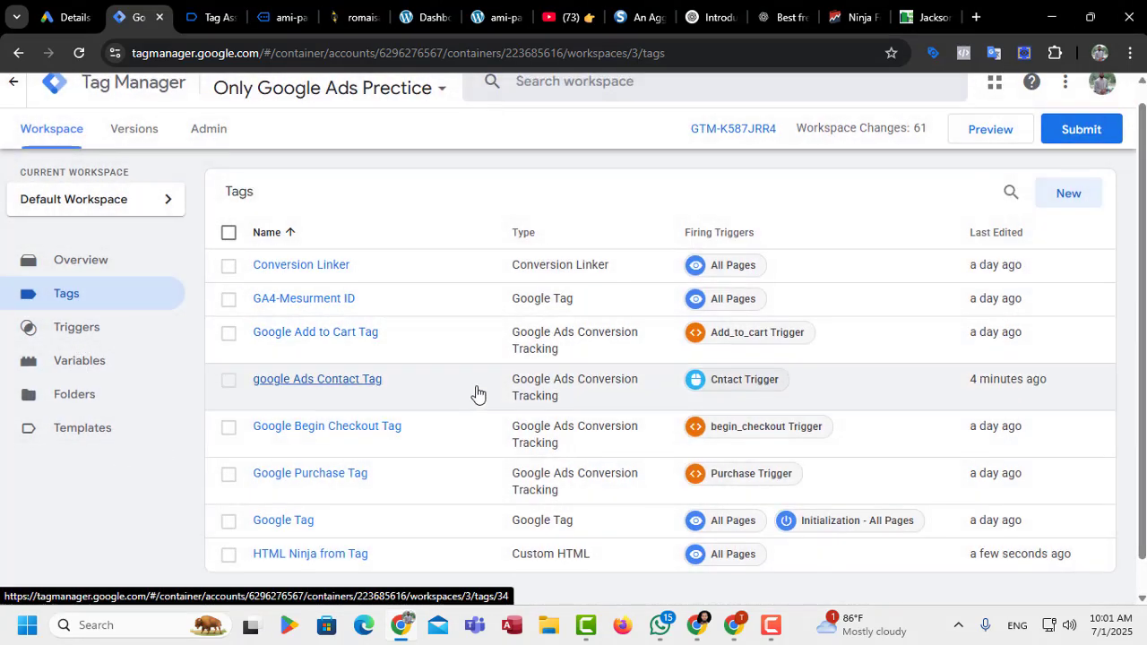
Preview the container, continue past the Tag Assistant connection dialog and go to the connected website
{"action": "scroll", "coordinate": [529, 390], "scroll_direction": "up", "scroll_amount": 1}
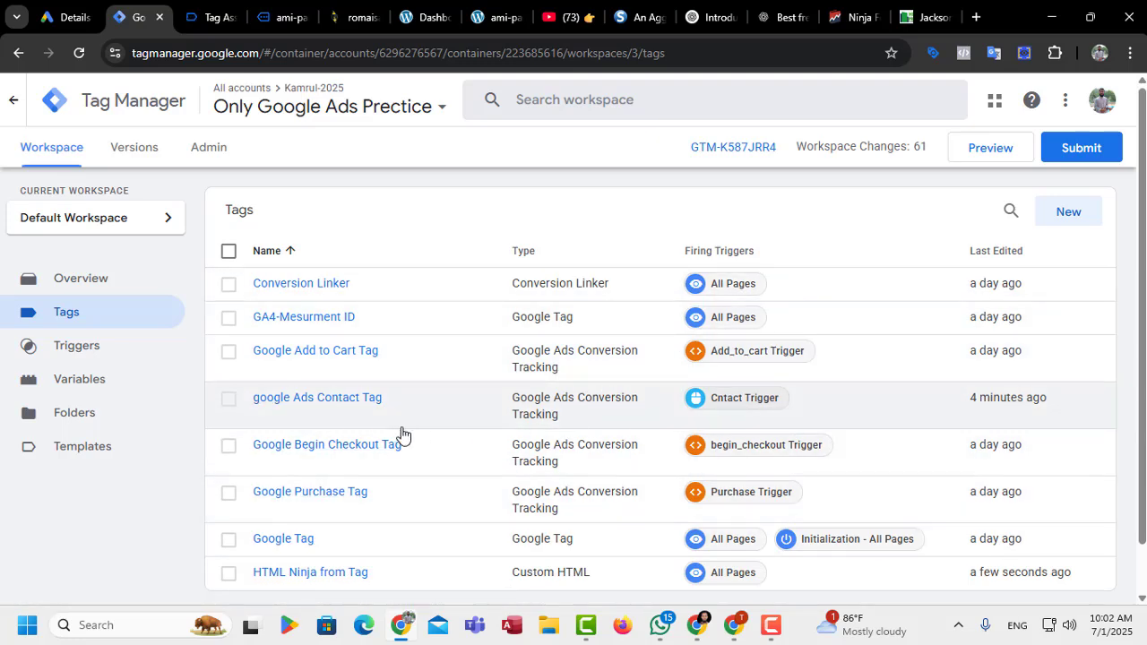
{"action": "left_click", "coordinate": [990, 152]}
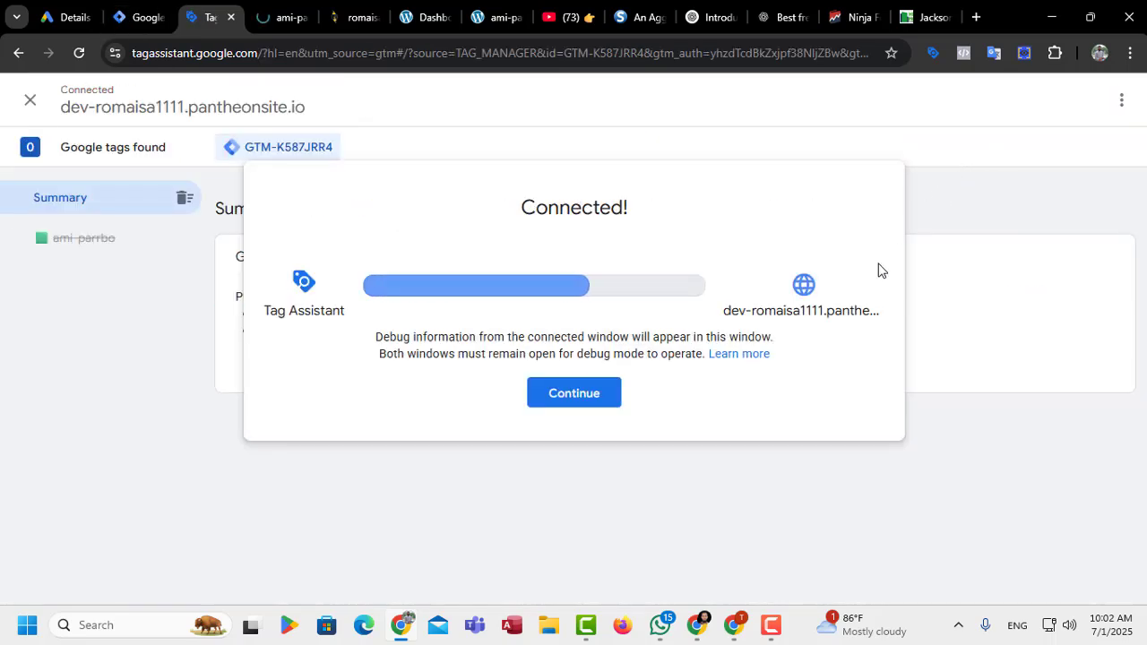
{"action": "left_click", "coordinate": [568, 399]}
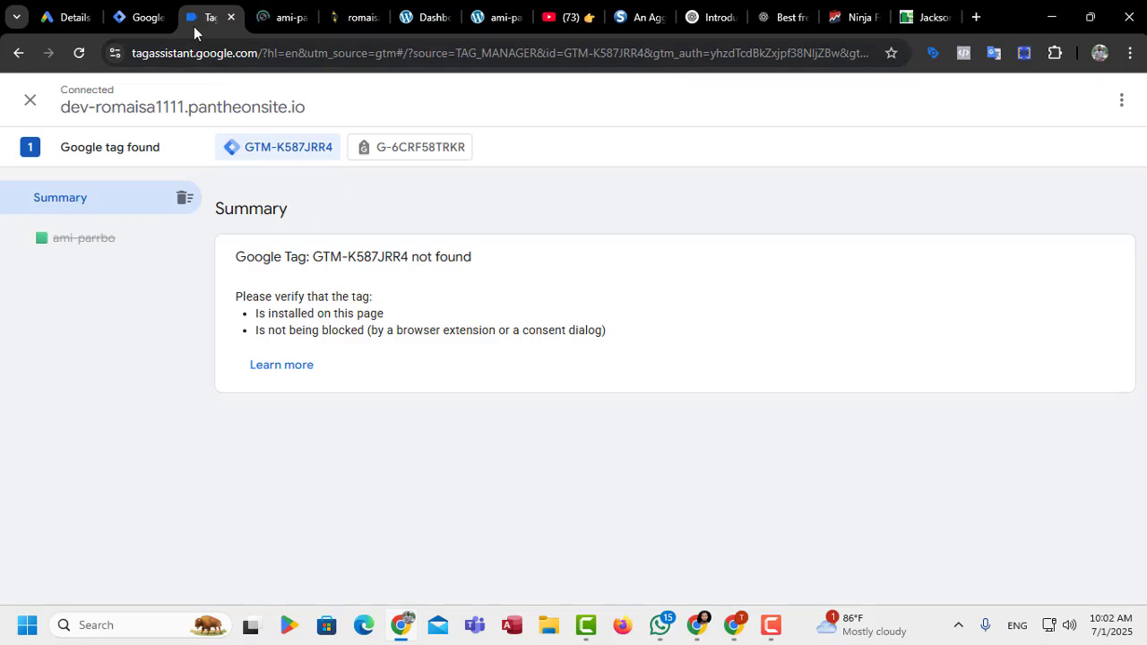
{"action": "left_click", "coordinate": [266, 18]}
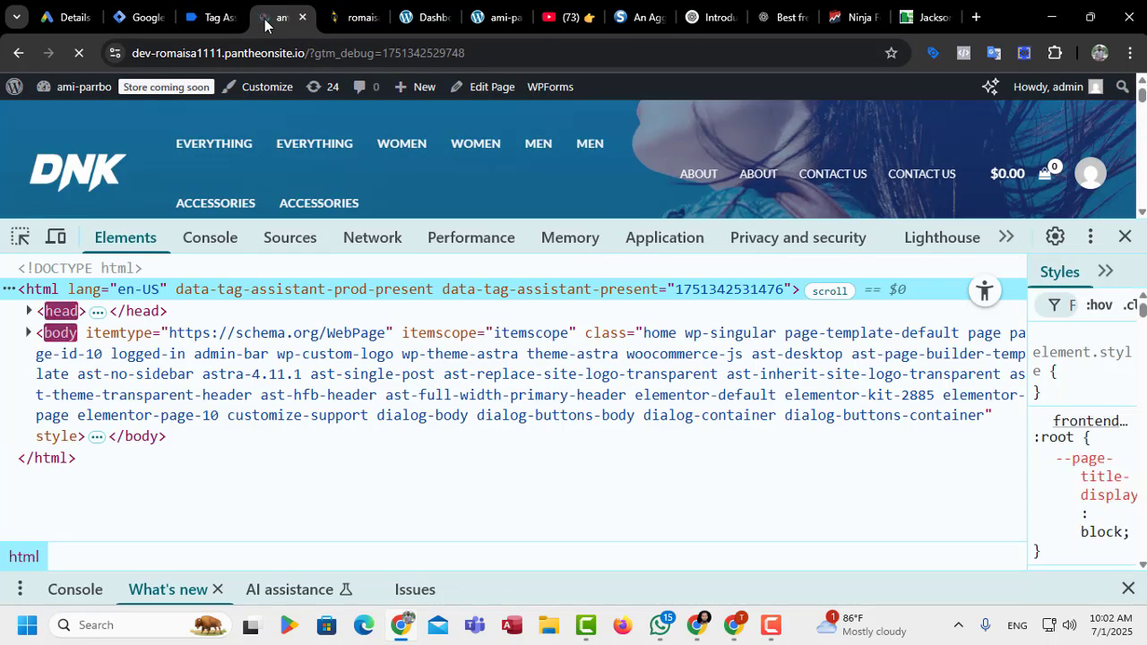
{"action": "left_click", "coordinate": [208, 19]}
{"action": "left_click", "coordinate": [266, 21]}
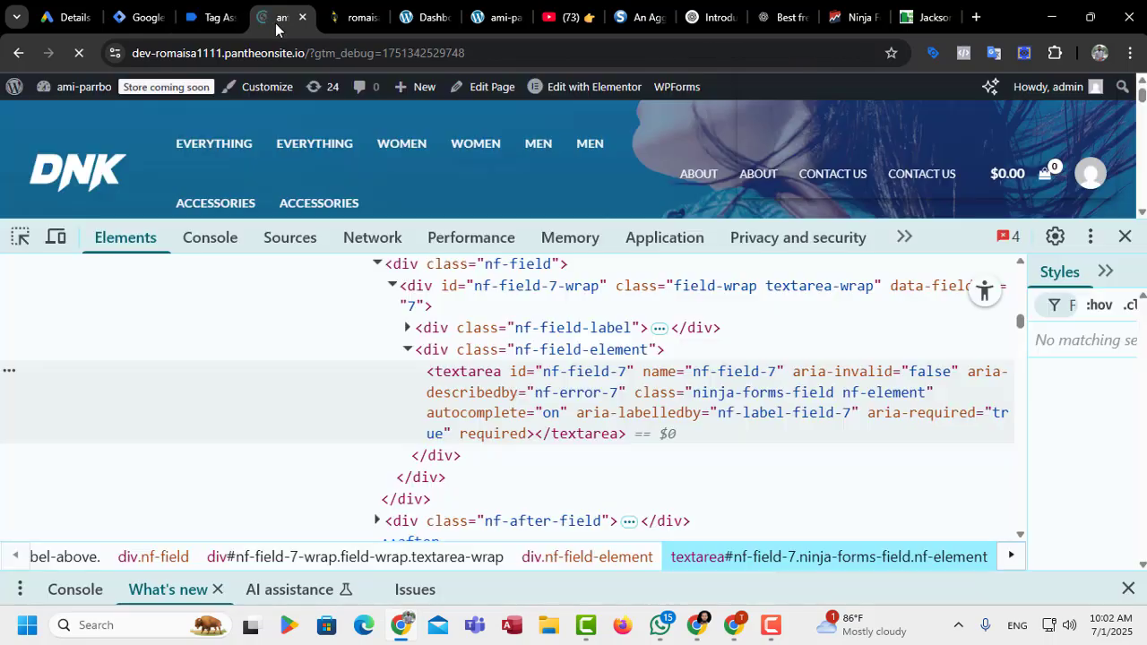
Close the site's developer tools and remove the duplicated address from the Contact Me form's Email field
{"action": "left_click", "coordinate": [1126, 236]}
{"action": "scroll", "coordinate": [431, 331], "scroll_direction": "down", "scroll_amount": 20}
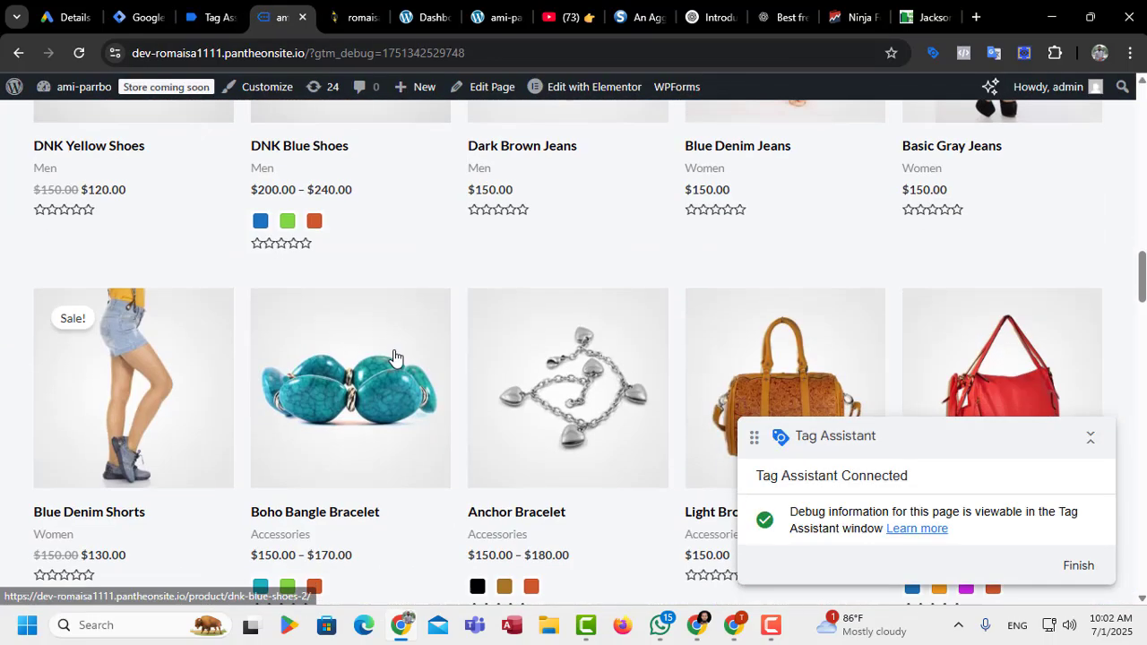
{"action": "scroll", "coordinate": [375, 354], "scroll_direction": "down", "scroll_amount": 15}
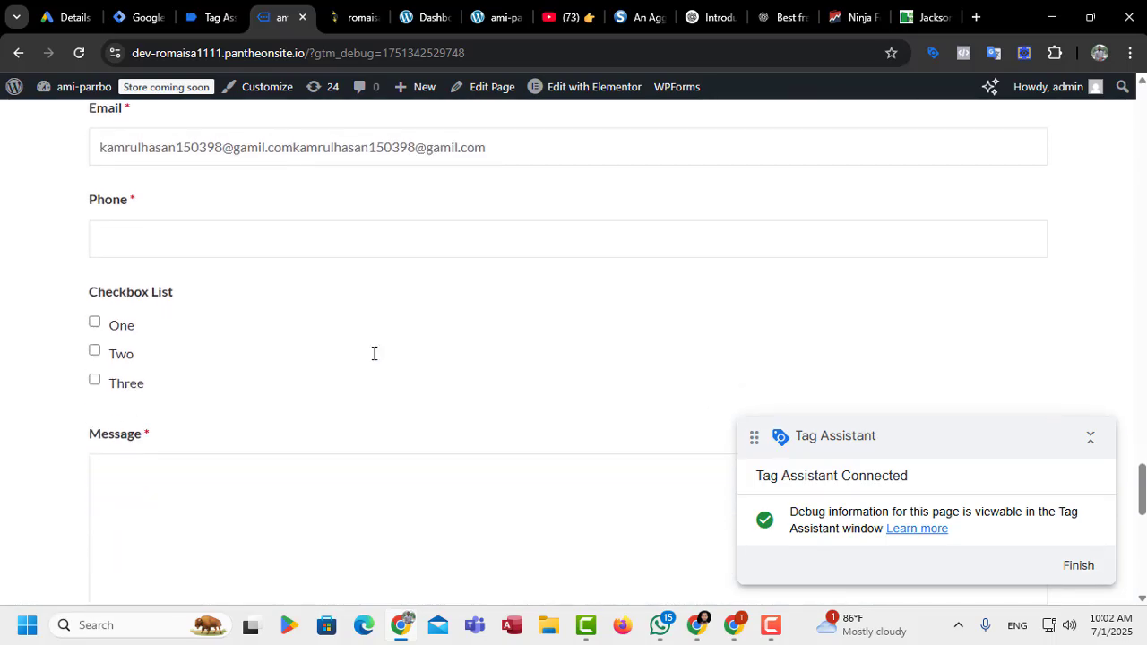
{"action": "scroll", "coordinate": [276, 335], "scroll_direction": "up", "scroll_amount": 4}
{"action": "scroll", "coordinate": [180, 391], "scroll_direction": "down", "scroll_amount": 2}
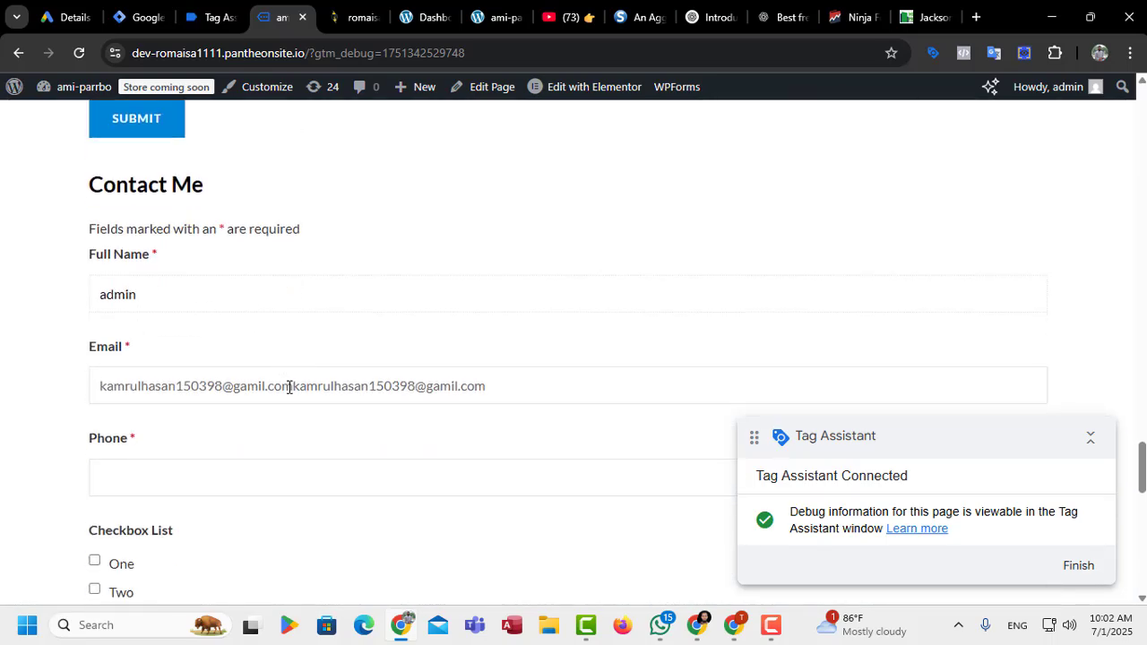
{"action": "left_click_drag", "start_coordinate": [492, 320], "coordinate": [294, 327]}
{"action": "key", "text": "BackSpace"}
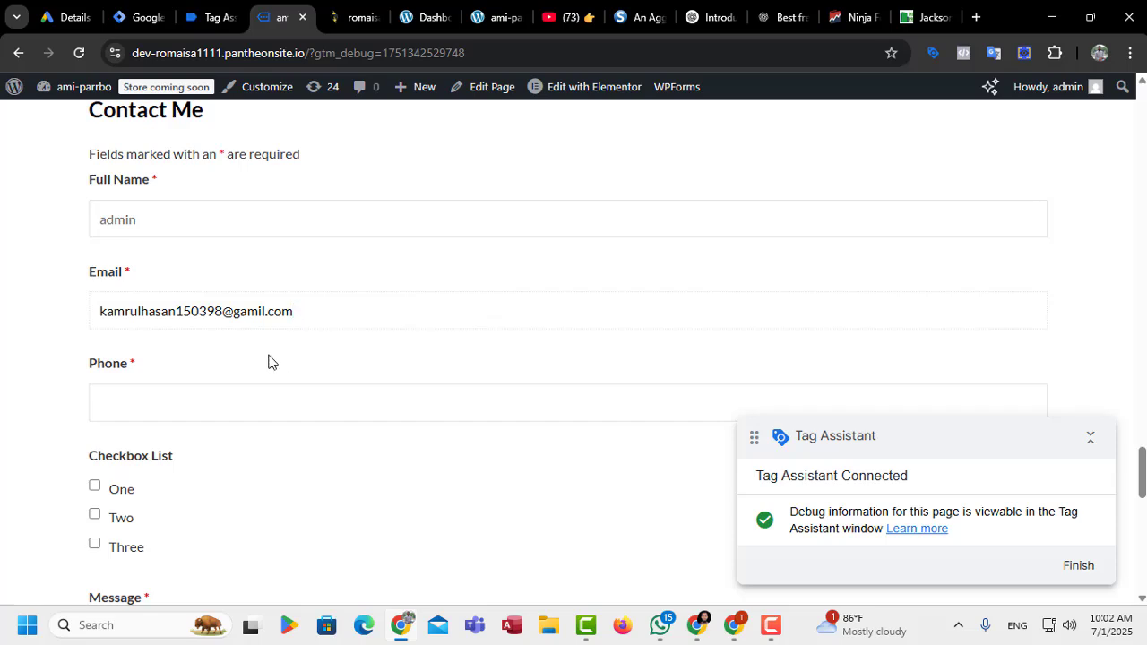
Fill in the Contact Me form's phone number, tick One, enter the message fdserrewr and submit the form
{"action": "left_click", "coordinate": [186, 400]}
{"action": "left_click", "coordinate": [215, 441]}
{"action": "scroll", "coordinate": [179, 430], "scroll_direction": "down", "scroll_amount": 1}
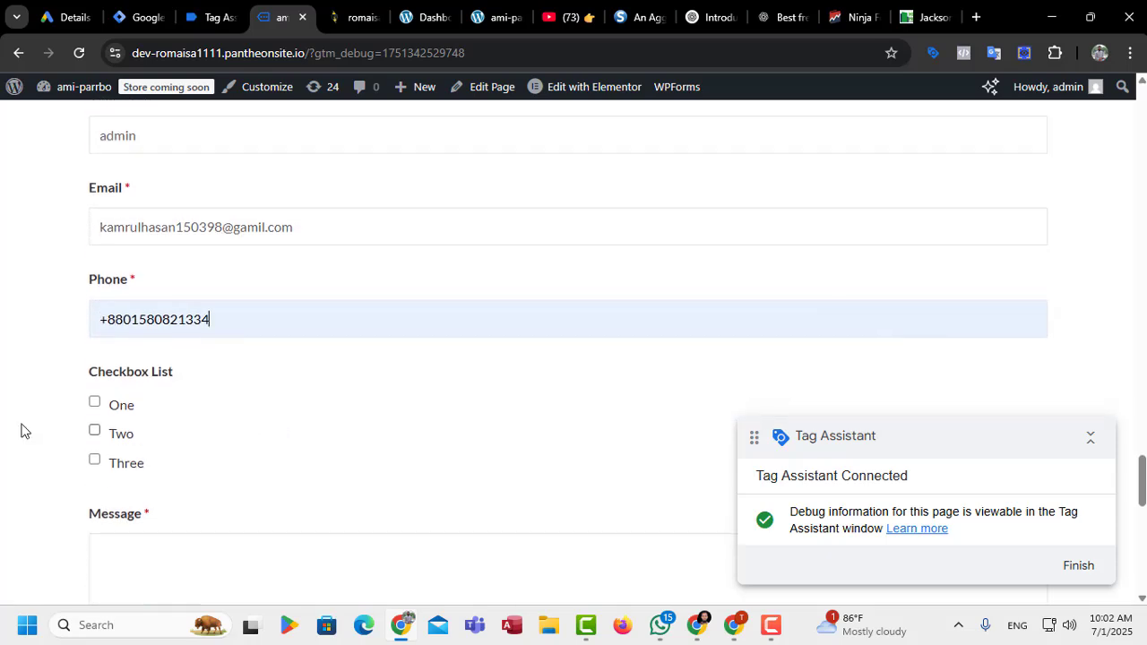
{"action": "scroll", "coordinate": [236, 444], "scroll_direction": "down", "scroll_amount": 2}
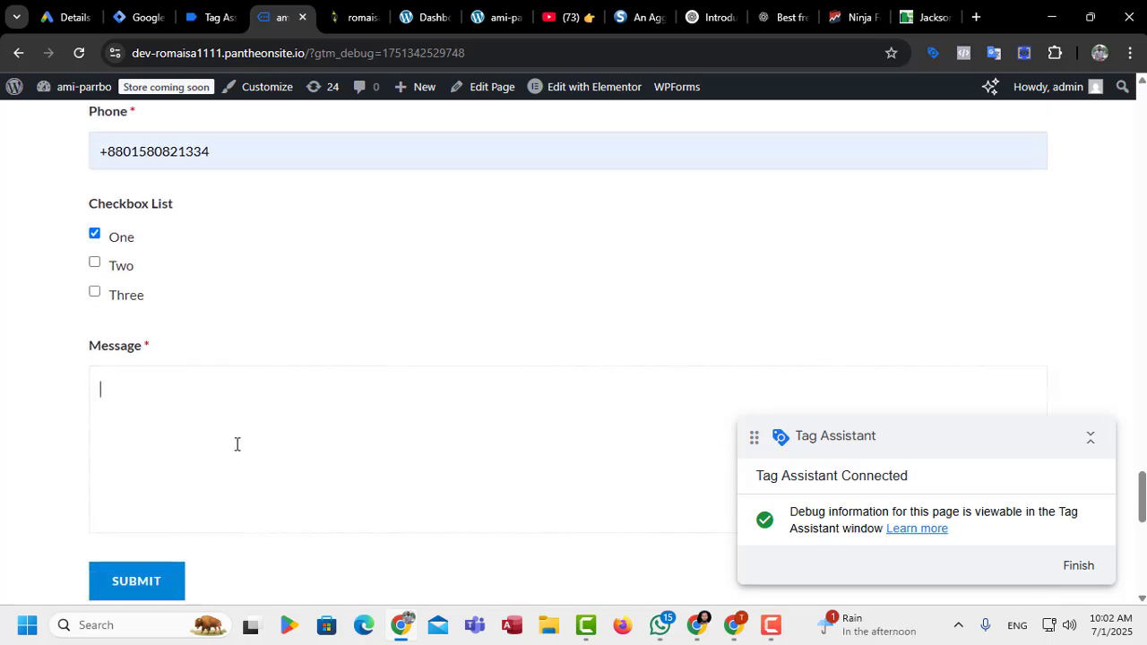
{"action": "type", "text": "fdserrewr"}
{"action": "left_click", "coordinate": [157, 578]}
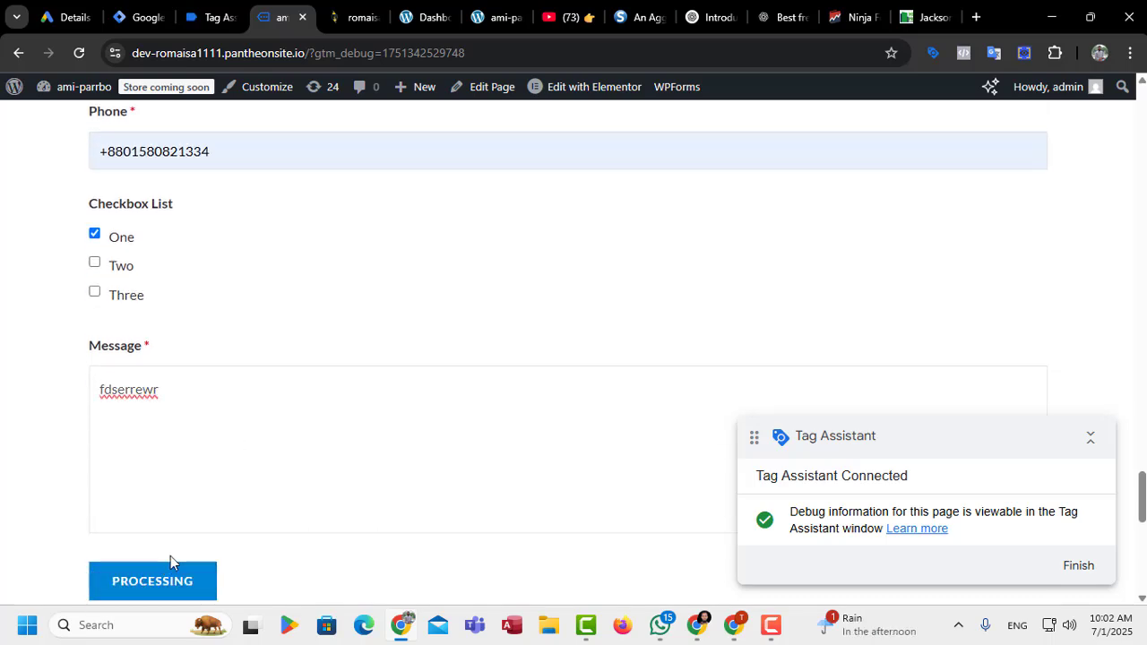
Switch to Tag Assistant and examine the ninja_form_submission event's name and data layer values, including the form fields
{"action": "left_click", "coordinate": [212, 18]}
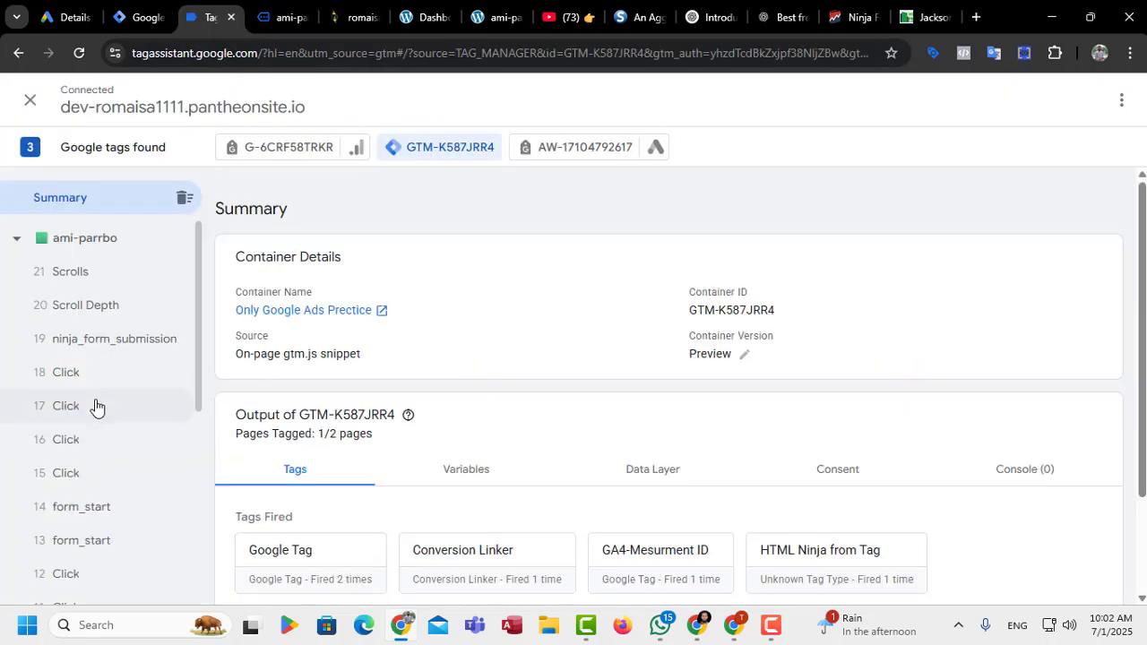
{"action": "left_click", "coordinate": [139, 346]}
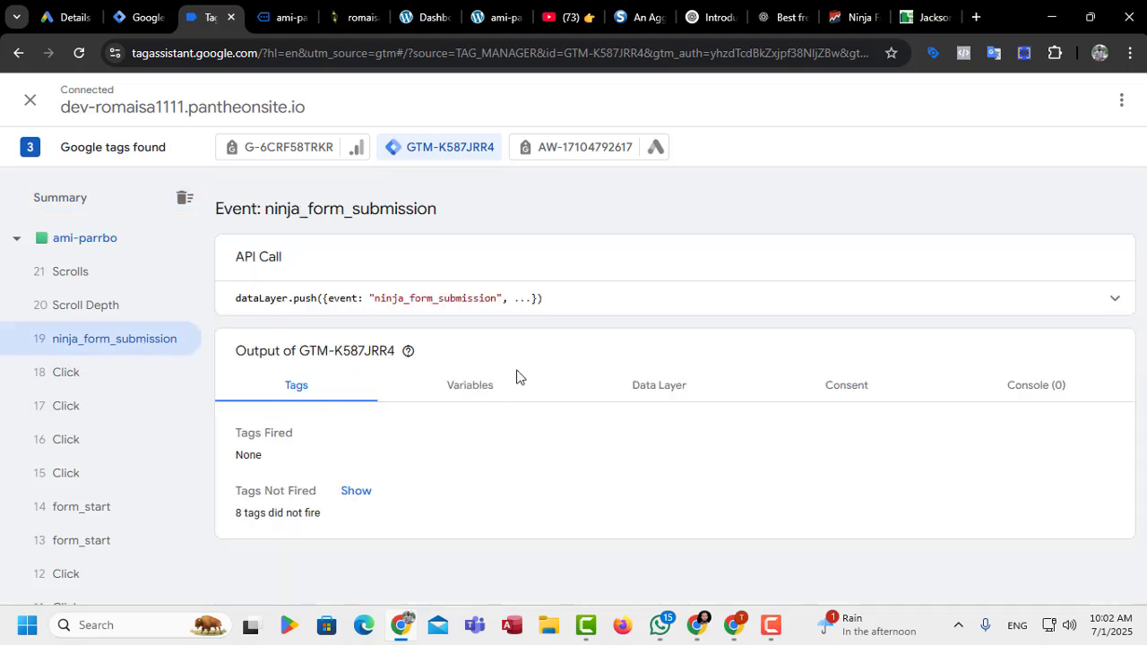
{"action": "left_click", "coordinate": [648, 394]}
{"action": "scroll", "coordinate": [553, 470], "scroll_direction": "down", "scroll_amount": 2}
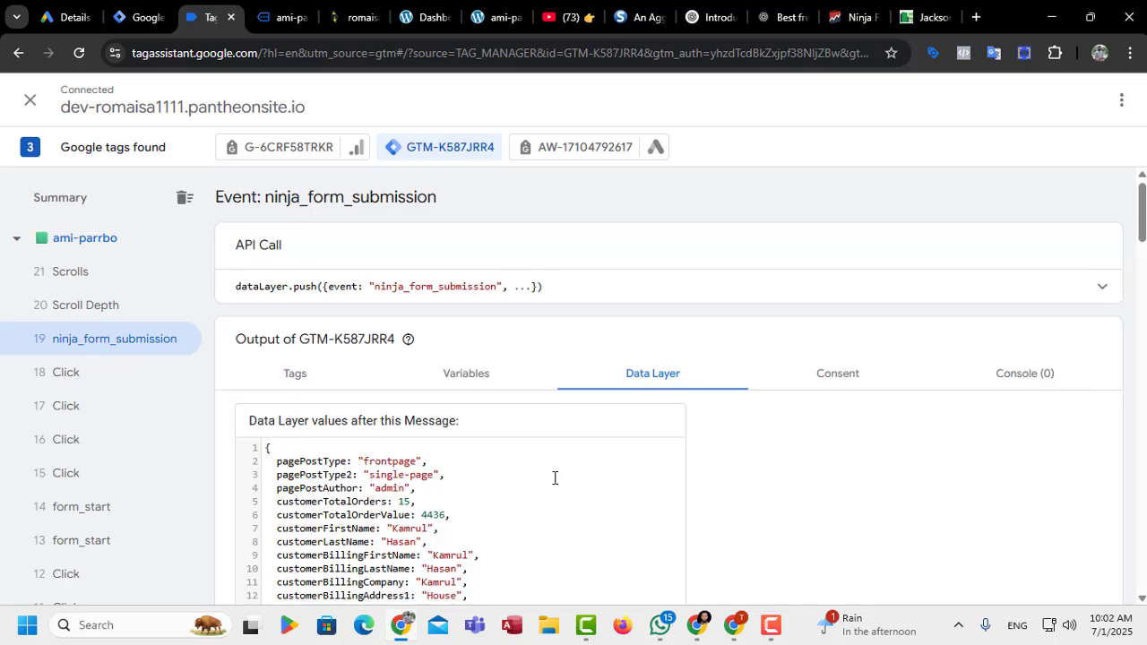
{"action": "left_click_drag", "start_coordinate": [374, 221], "coordinate": [471, 216]}
{"action": "left_click_drag", "start_coordinate": [472, 214], "coordinate": [494, 215]}
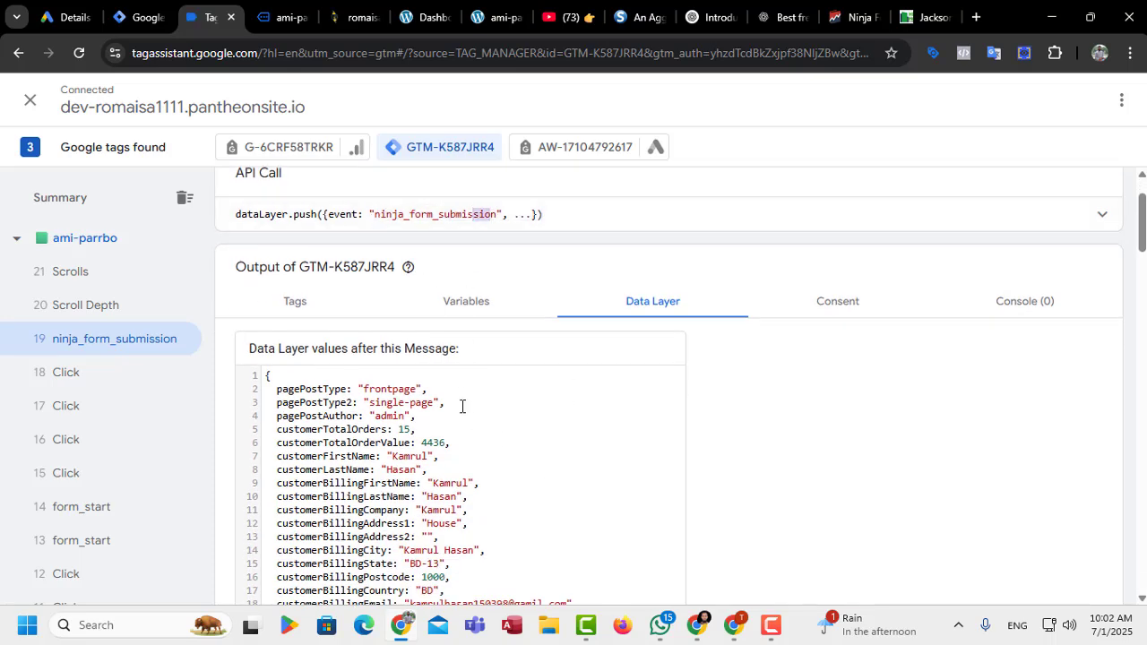
{"action": "scroll", "coordinate": [459, 466], "scroll_direction": "down", "scroll_amount": 18}
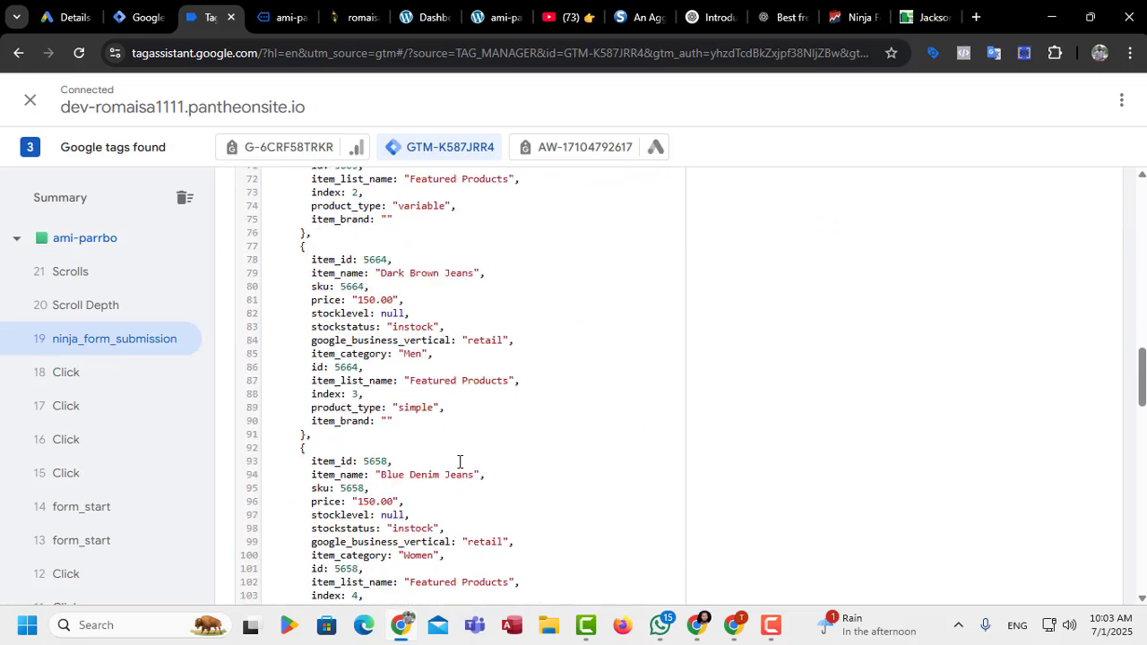
{"action": "scroll", "coordinate": [460, 463], "scroll_direction": "down", "scroll_amount": 10}
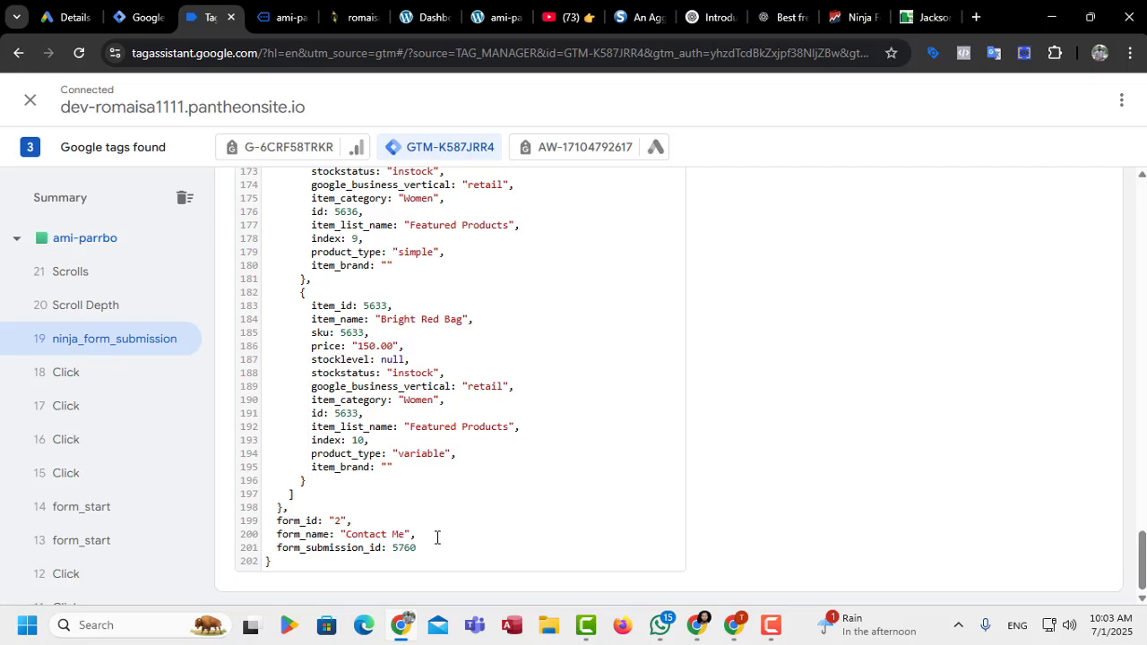
{"action": "scroll", "coordinate": [440, 533], "scroll_direction": "up", "scroll_amount": 20}
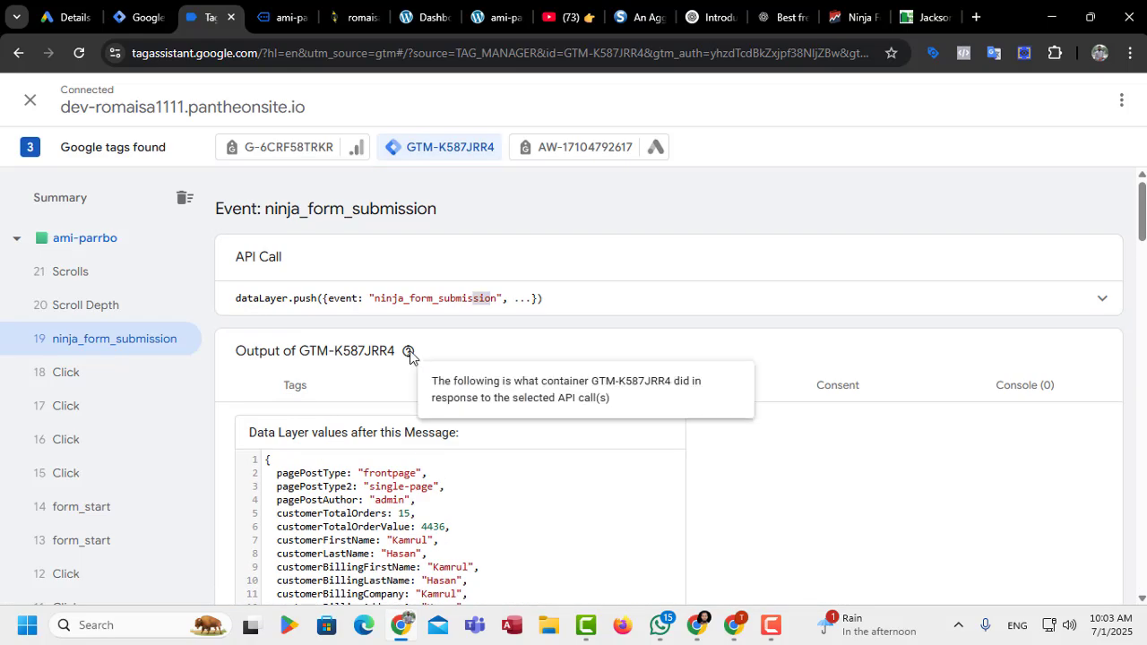
{"action": "left_click_drag", "start_coordinate": [375, 302], "coordinate": [499, 299]}
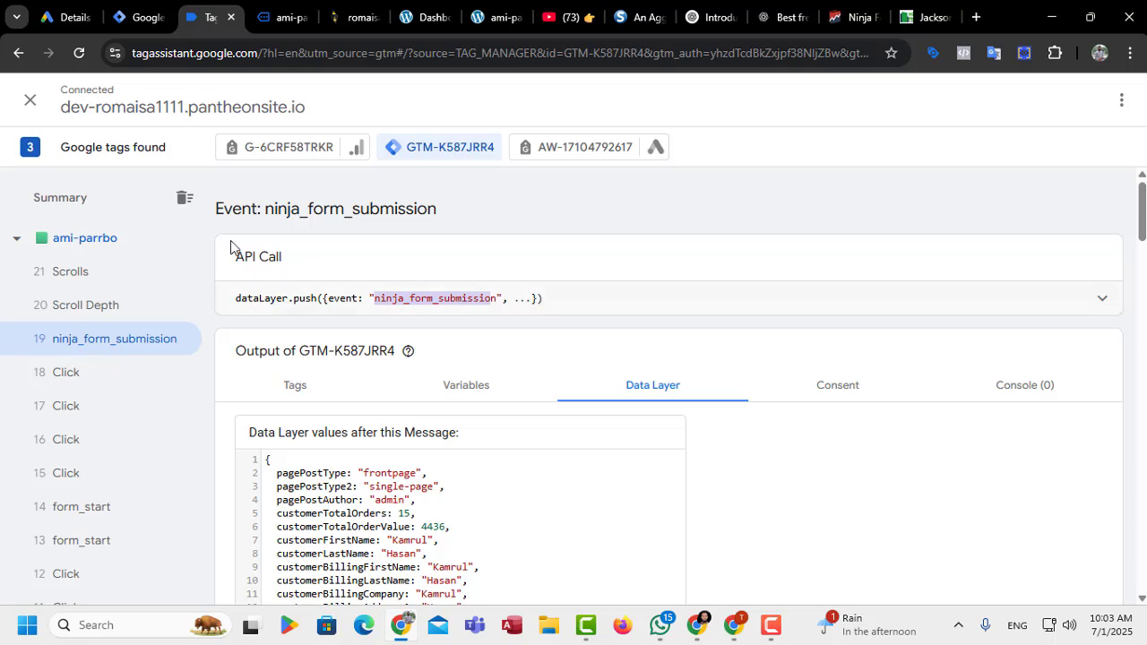
In Tag Manager, create a Google Ads Conversion Tracking tag with the {{Google Ads Conversion ID and Remarketing Id}} variable as Conversion ID
{"action": "left_click", "coordinate": [137, 19]}
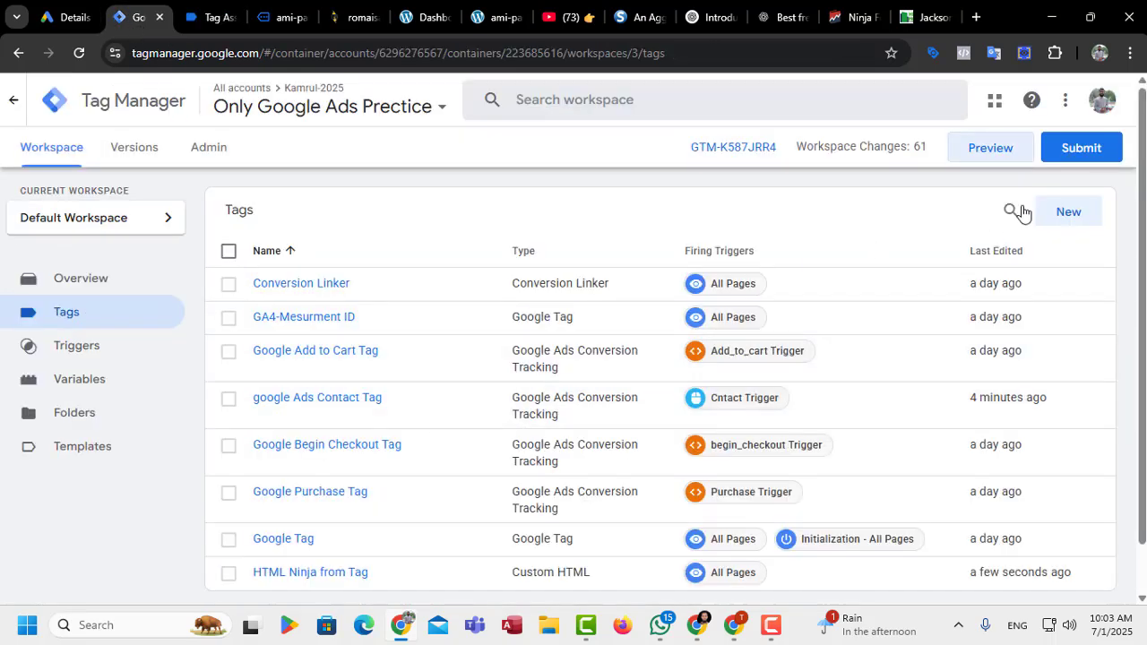
{"action": "left_click", "coordinate": [1061, 212]}
{"action": "left_click", "coordinate": [733, 280]}
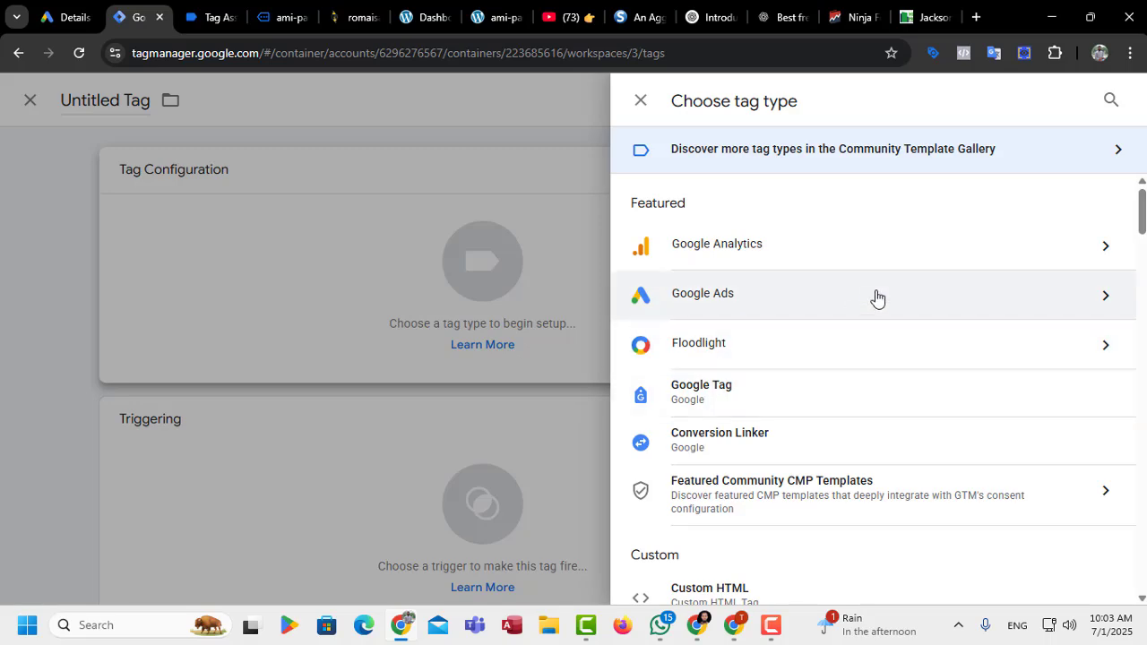
{"action": "left_click", "coordinate": [1085, 300]}
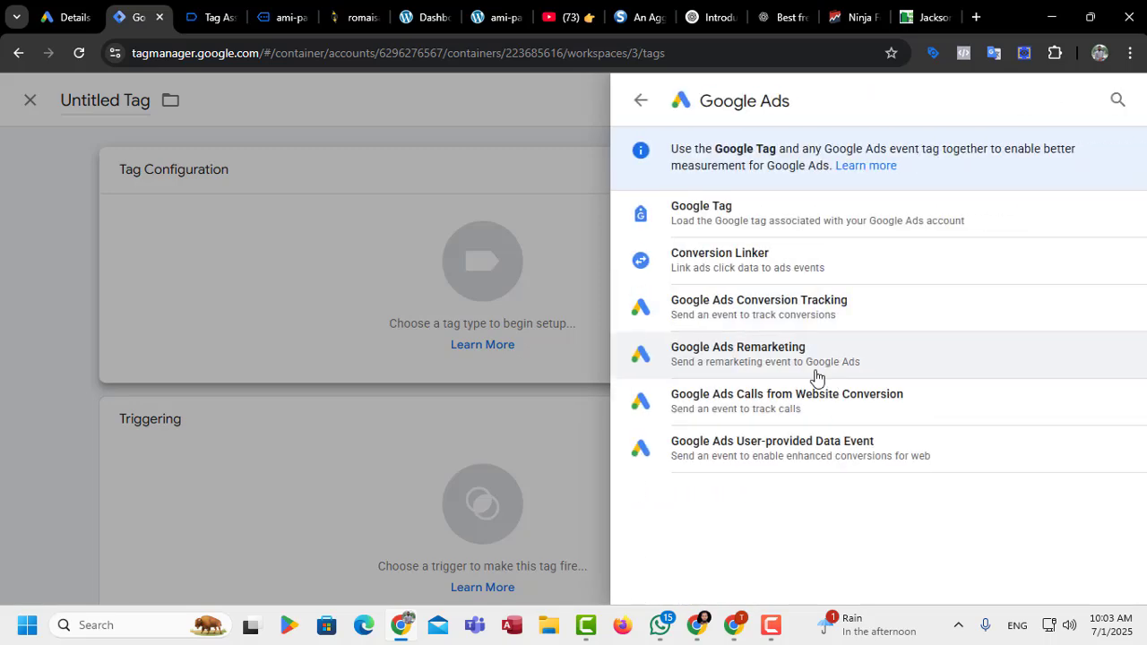
{"action": "left_click", "coordinate": [780, 314]}
{"action": "left_click", "coordinate": [392, 333]}
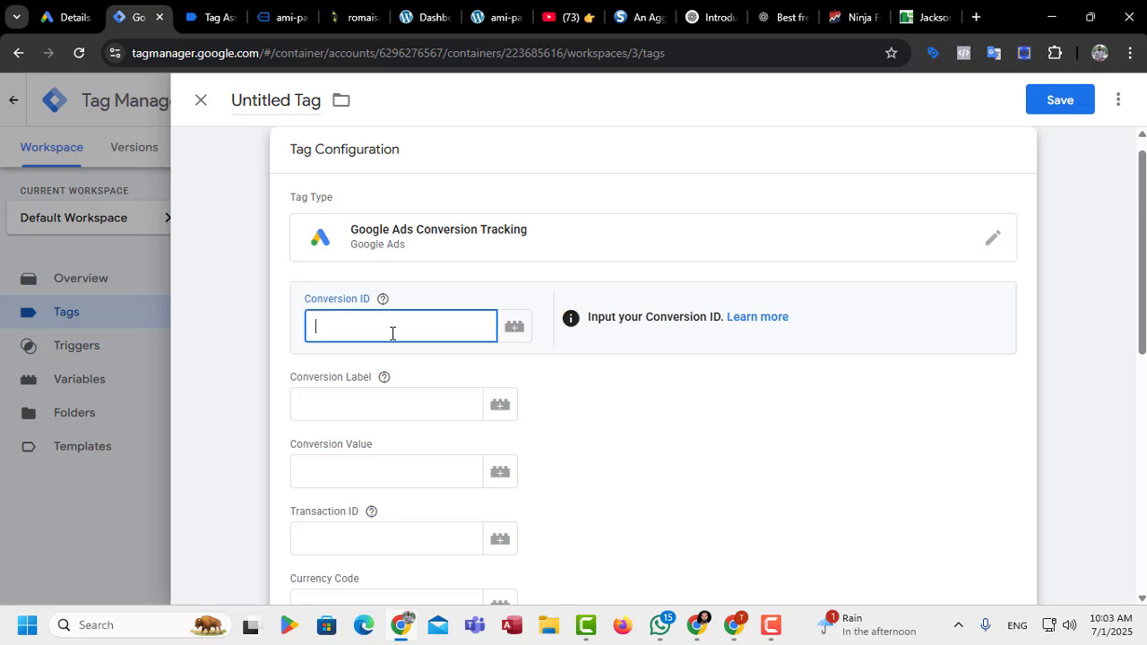
{"action": "type", "text": "{{"}
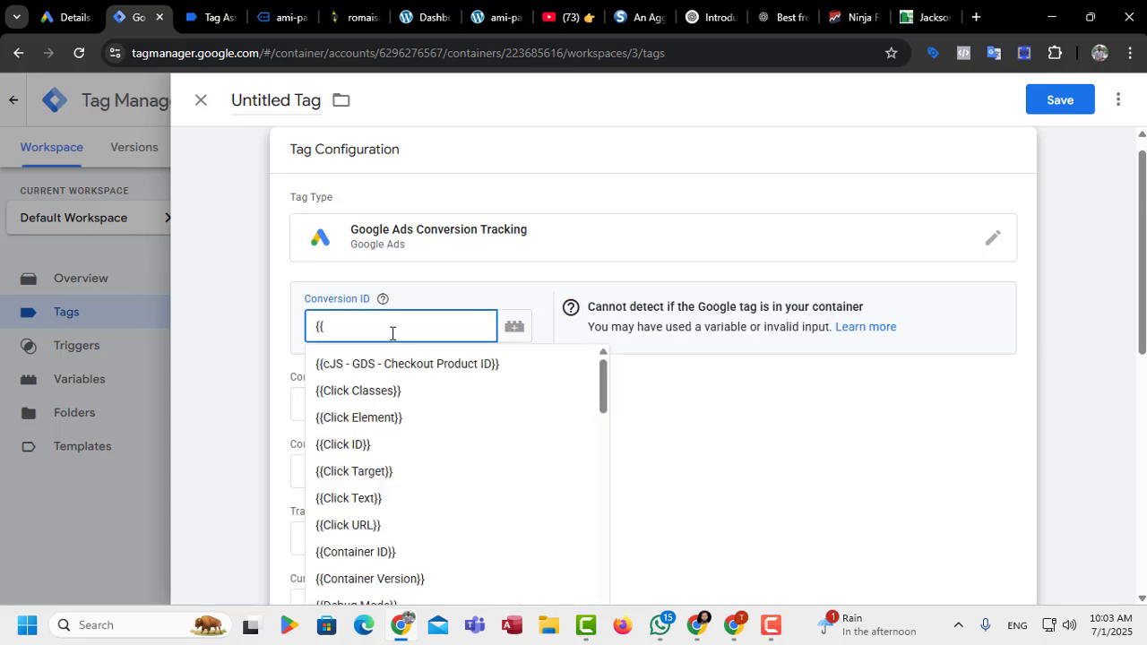
{"action": "type", "text": "go"}
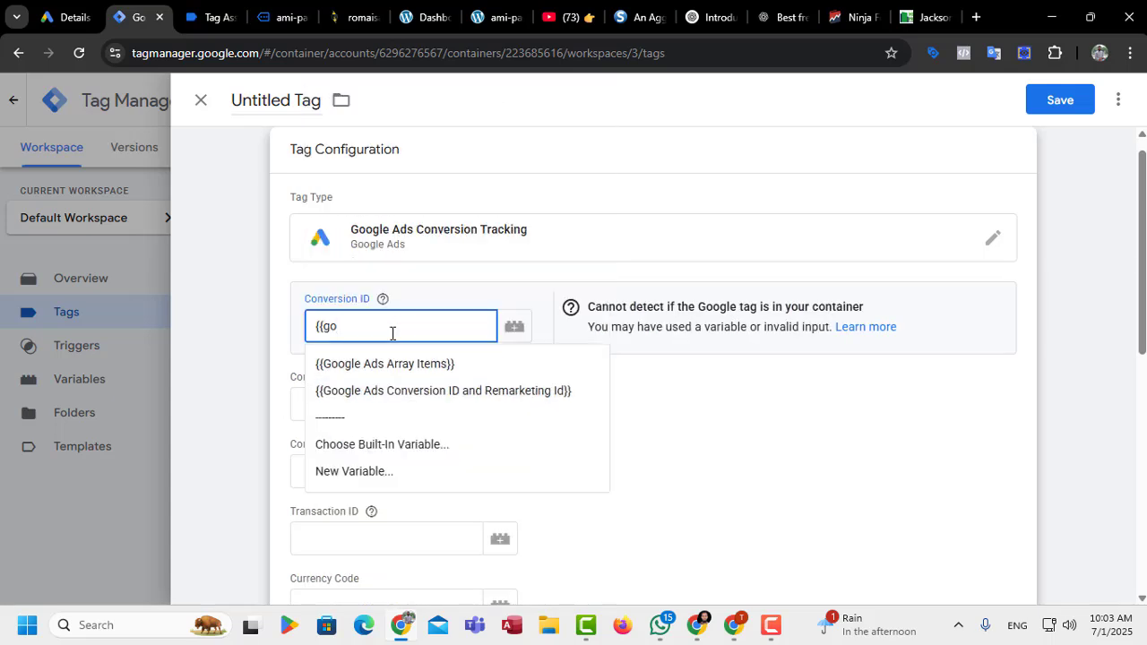
{"action": "left_click", "coordinate": [385, 393]}
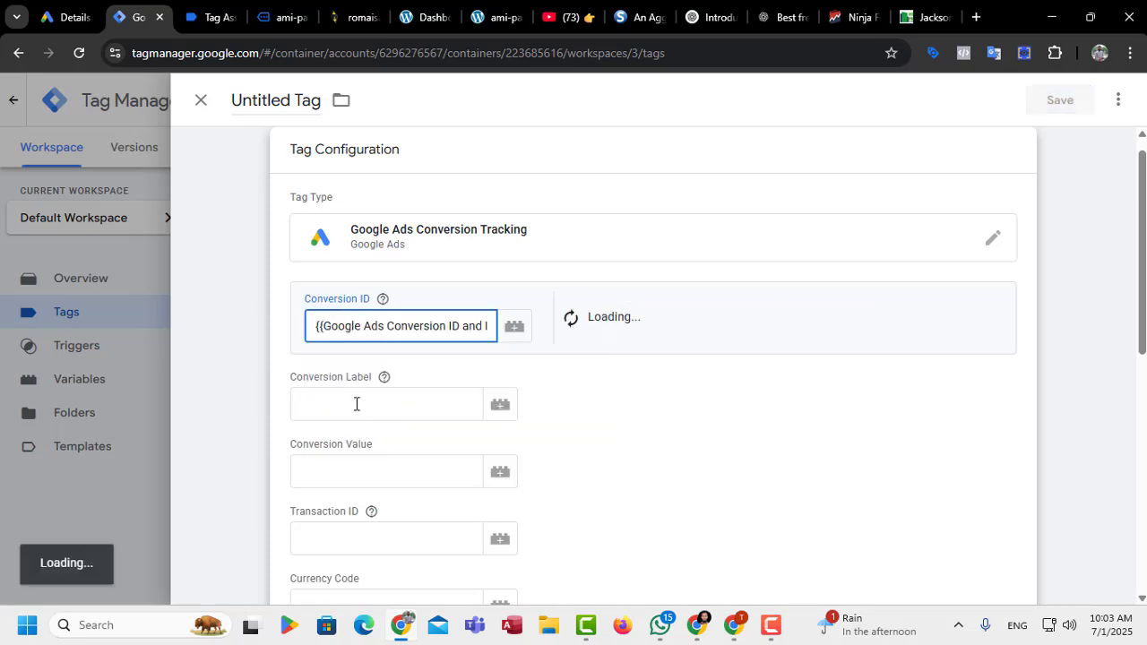
Switch to Google Ads and copy the conversion label from the Google Tag Manager setup instructions for Submit lead form (2)
{"action": "left_click", "coordinate": [56, 17]}
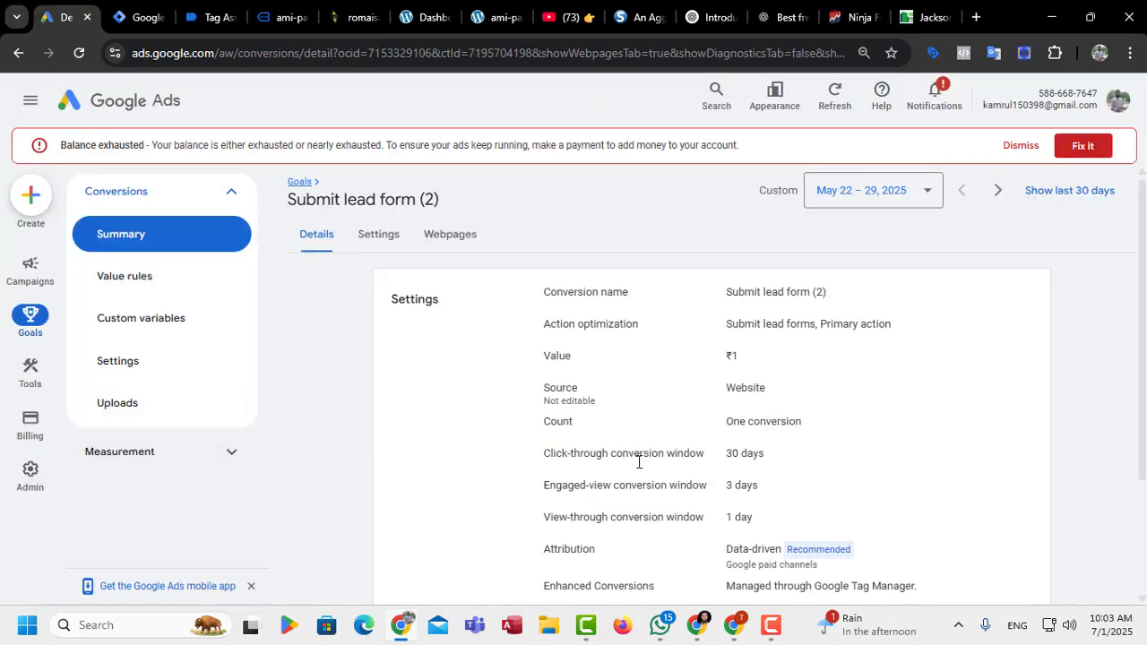
{"action": "scroll", "coordinate": [638, 459], "scroll_direction": "down", "scroll_amount": 3}
{"action": "left_click", "coordinate": [1012, 544]}
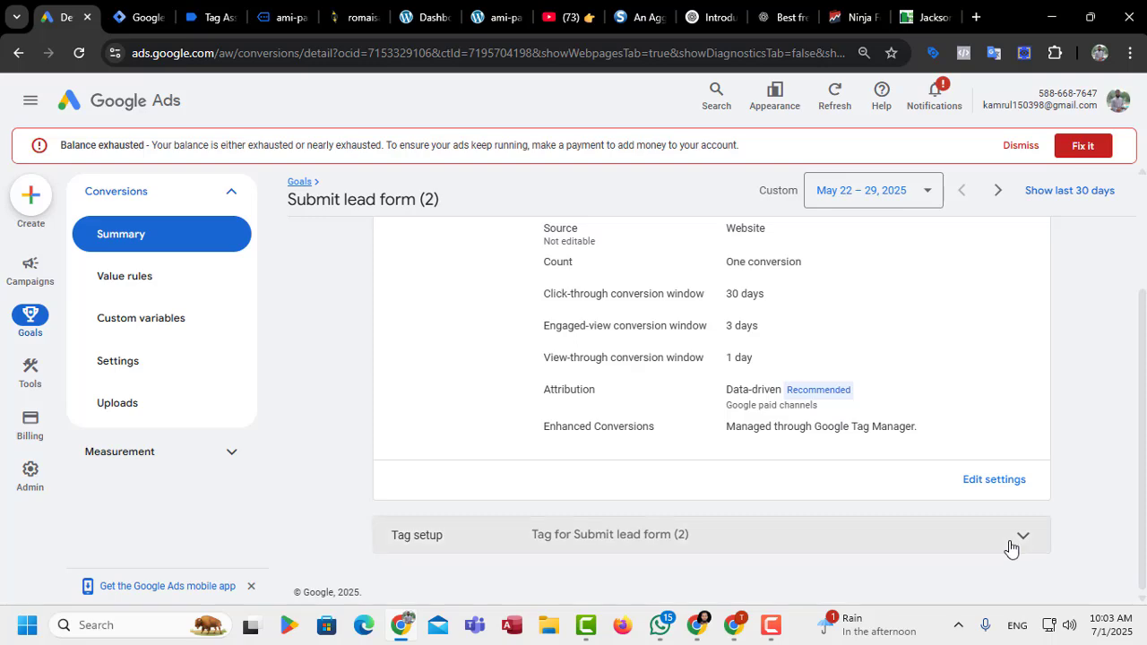
{"action": "left_click", "coordinate": [838, 481]}
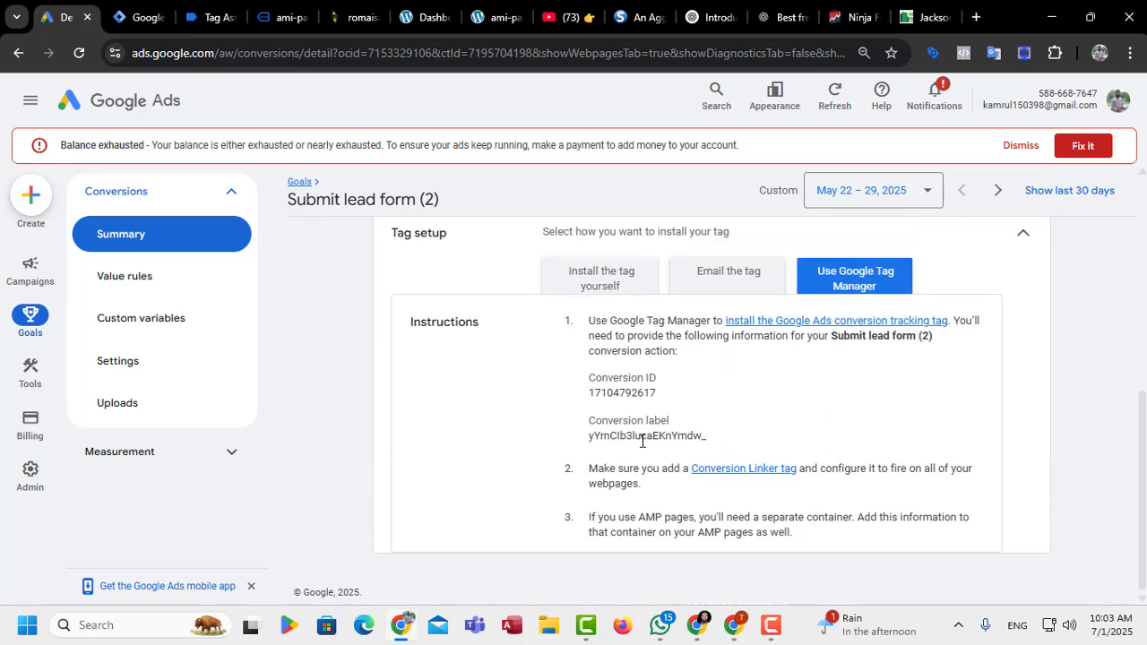
{"action": "double_click", "coordinate": [641, 441]}
{"action": "key", "text": "ctrl+c"}
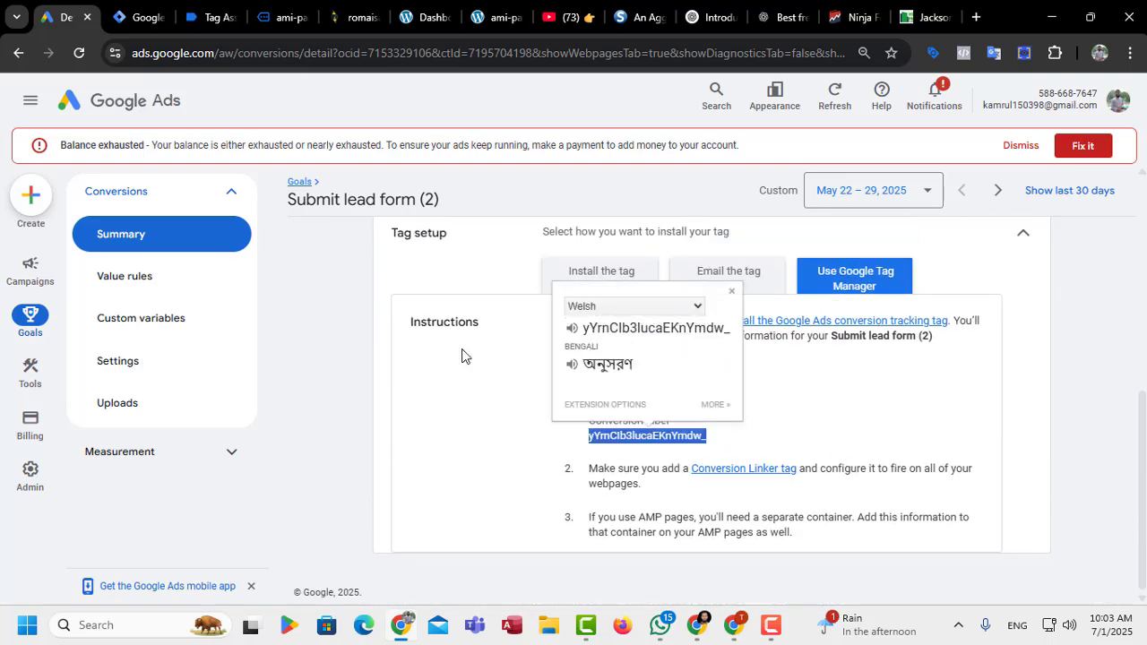
Back in Tag Manager, paste the copied label as the tag's Conversion Label and set the Conversion Value to 1
{"action": "left_click", "coordinate": [260, 22]}
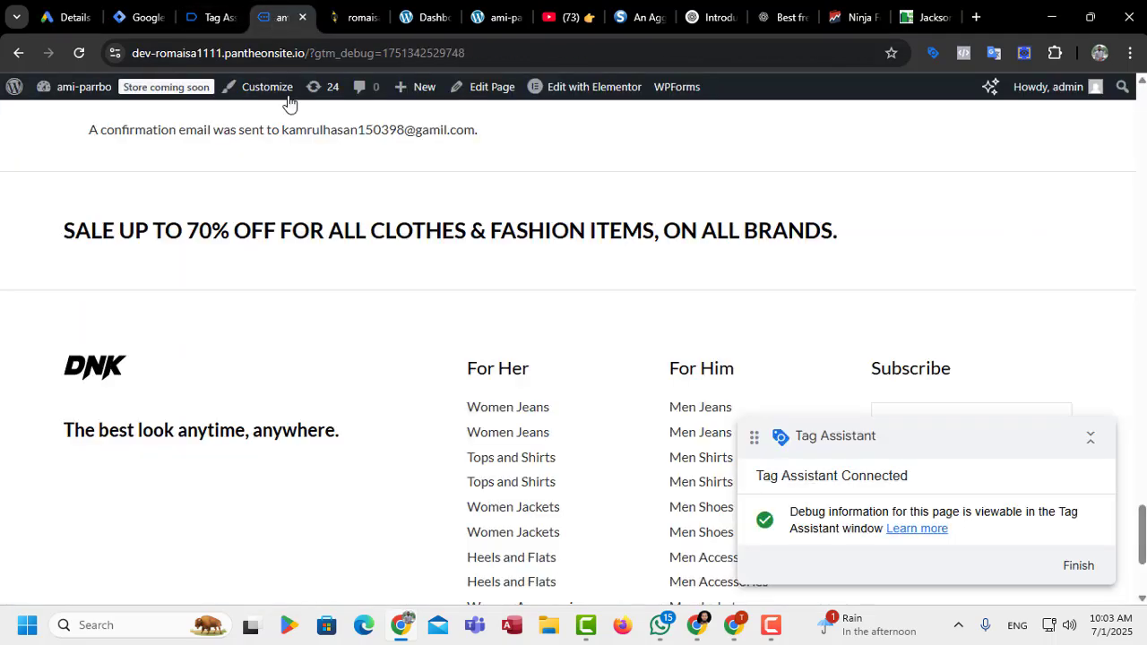
{"action": "left_click", "coordinate": [218, 23]}
{"action": "left_click", "coordinate": [109, 16]}
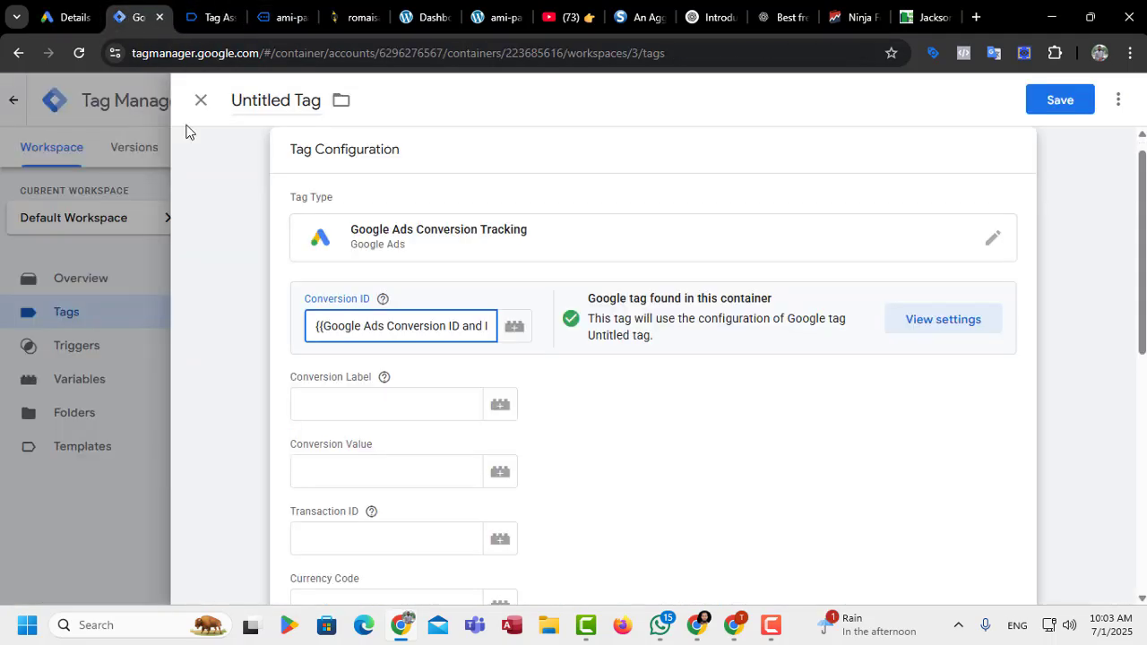
{"action": "left_click", "coordinate": [337, 408]}
{"action": "key", "text": "ctrl+v"}
{"action": "left_click", "coordinate": [367, 453]}
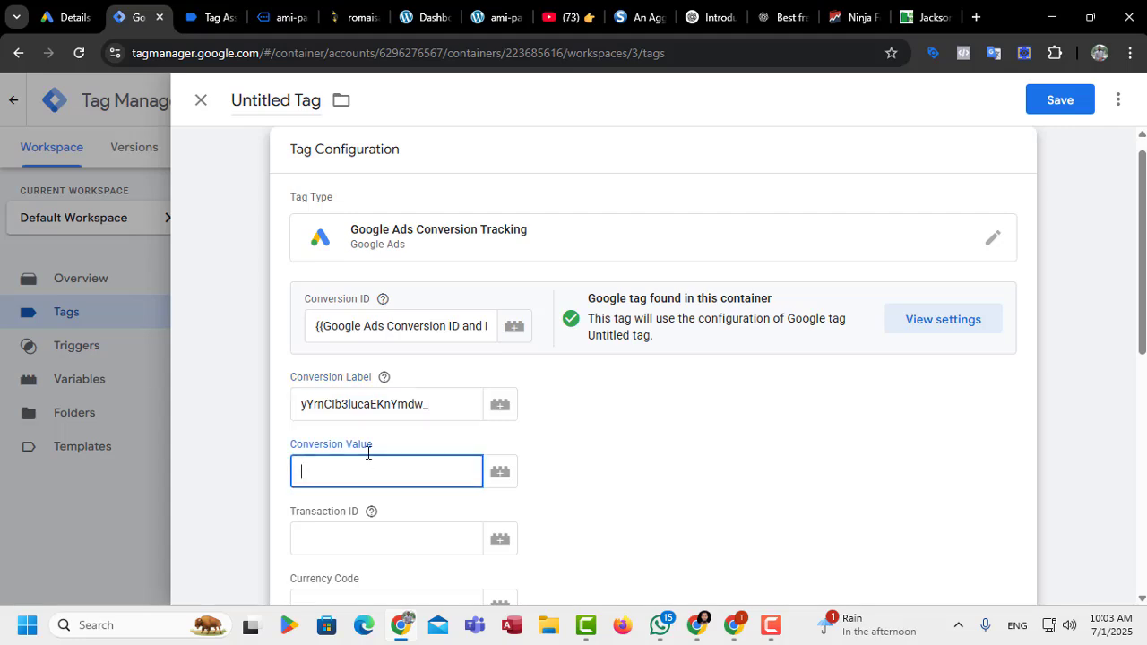
{"action": "scroll", "coordinate": [412, 444], "scroll_direction": "down", "scroll_amount": 6}
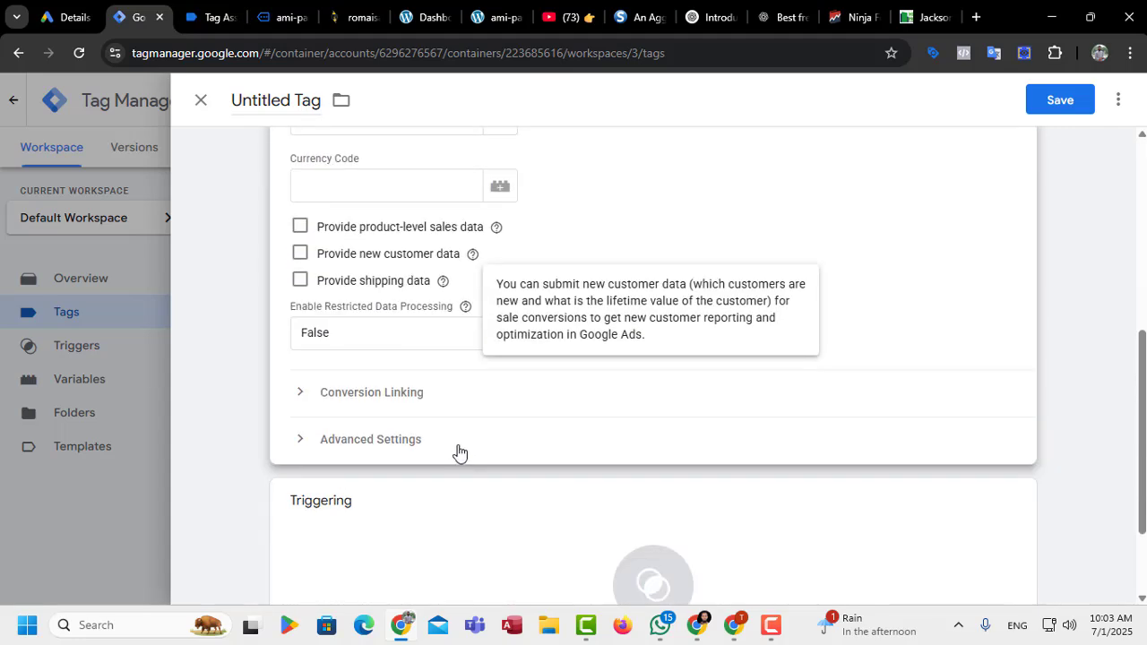
Add a new firing trigger of type Custom Event to the tag
{"action": "left_click", "coordinate": [520, 463]}
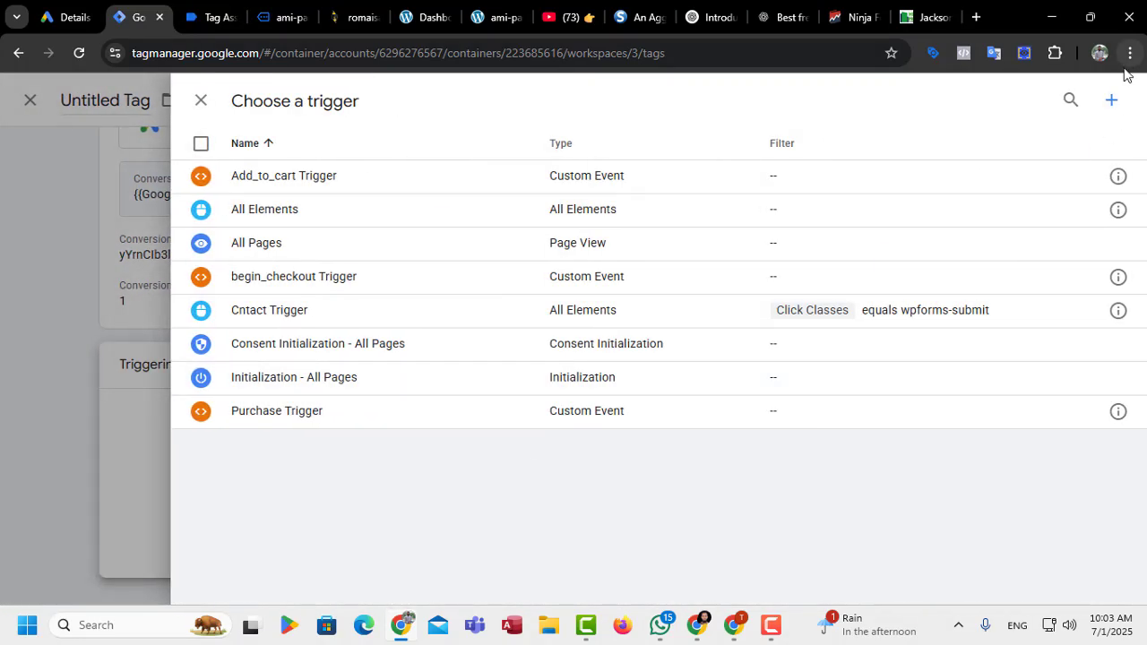
{"action": "left_click", "coordinate": [1109, 98]}
{"action": "left_click", "coordinate": [748, 188]}
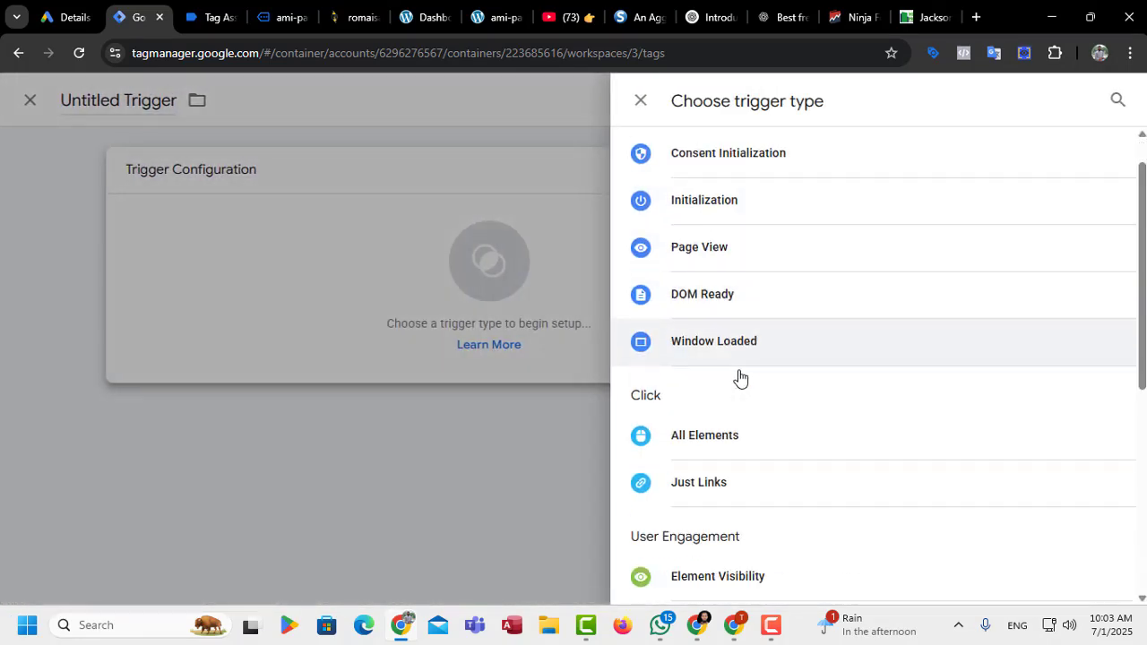
{"action": "scroll", "coordinate": [738, 379], "scroll_direction": "down", "scroll_amount": 3}
{"action": "left_click", "coordinate": [713, 538]}
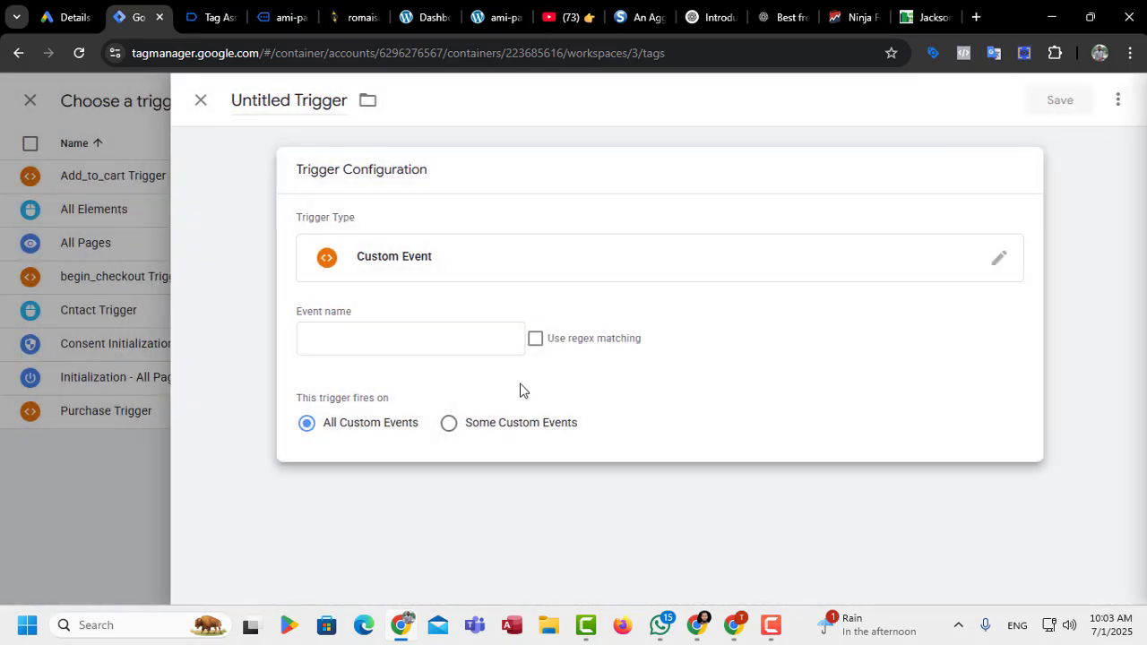
{"action": "left_click", "coordinate": [404, 343]}
{"action": "key", "text": "ctrl+v"}
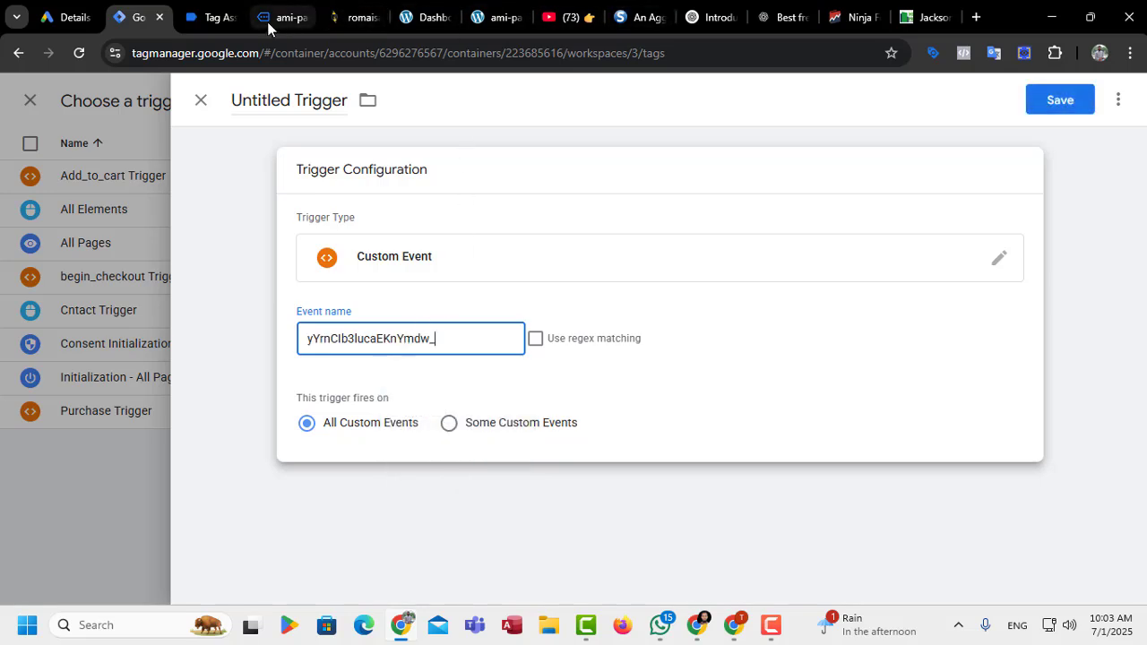
{"action": "left_click", "coordinate": [215, 18]}
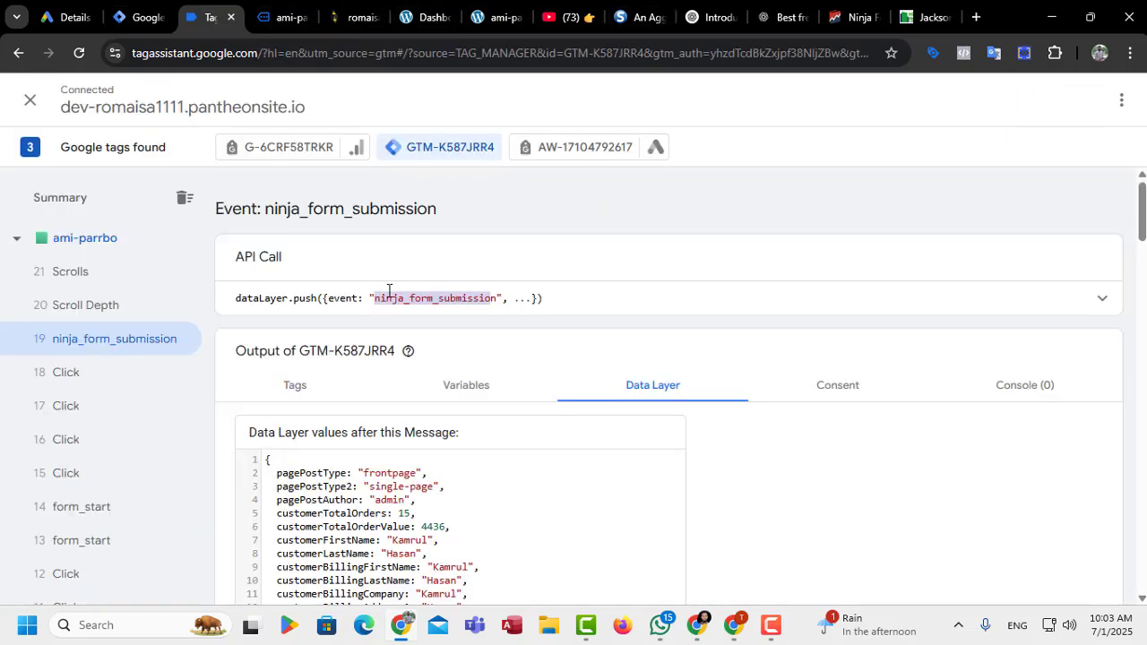
{"action": "left_click", "coordinate": [141, 20]}
{"action": "left_click", "coordinate": [248, 338]}
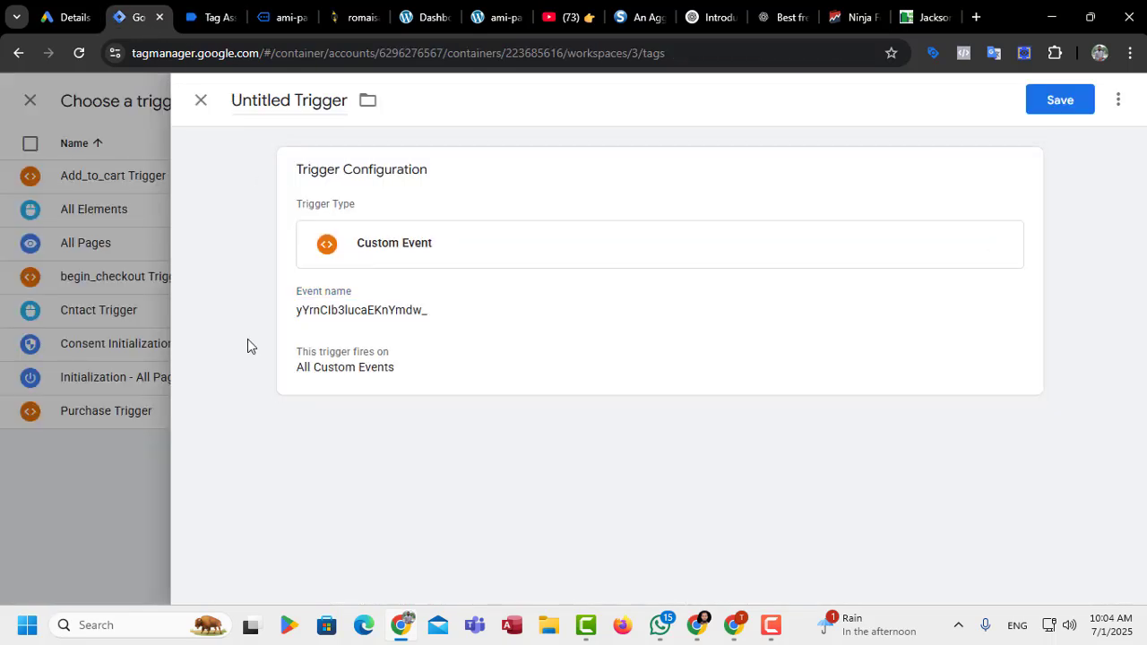
{"action": "left_click", "coordinate": [395, 316]}
{"action": "left_click_drag", "start_coordinate": [438, 335], "coordinate": [271, 350]}
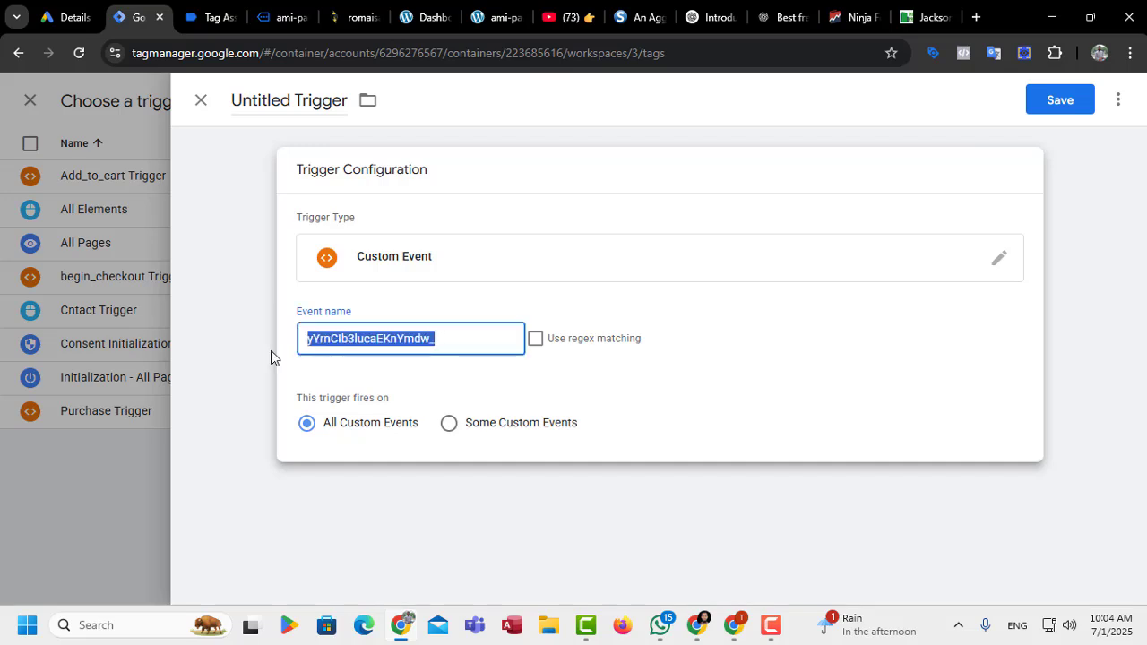
{"action": "left_click", "coordinate": [271, 350]}
Copy the event name ninja_form_submission from Tag Assistant and set it as the Custom Event trigger's event name in Tag Manager
{"action": "left_click", "coordinate": [207, 19]}
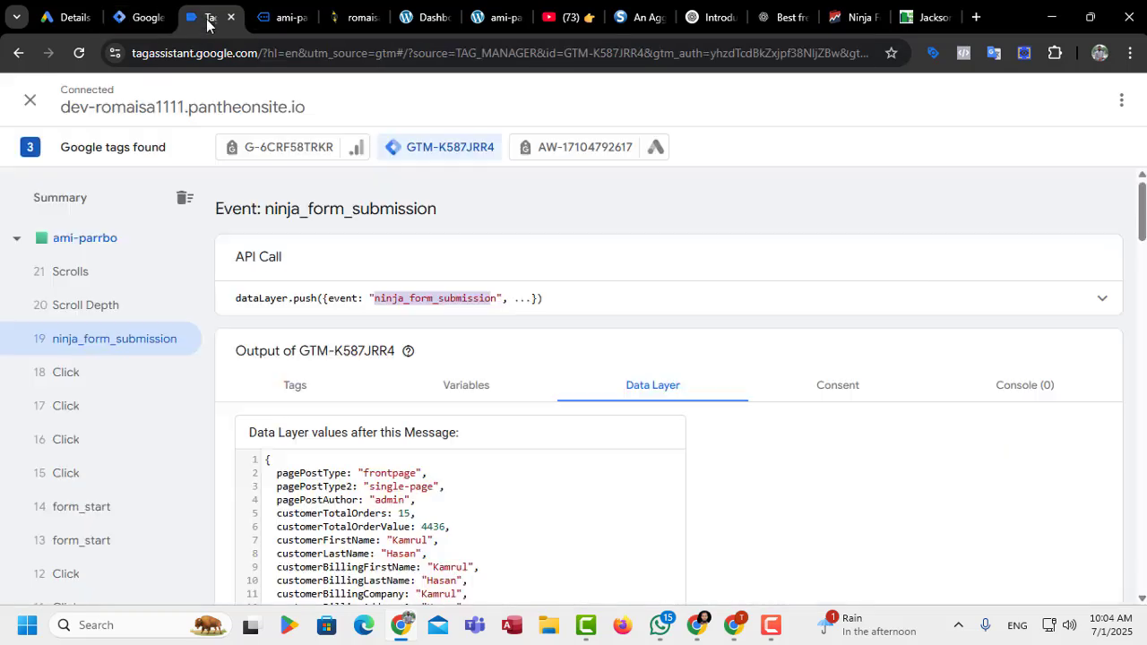
{"action": "left_click_drag", "start_coordinate": [499, 298], "coordinate": [391, 300]}
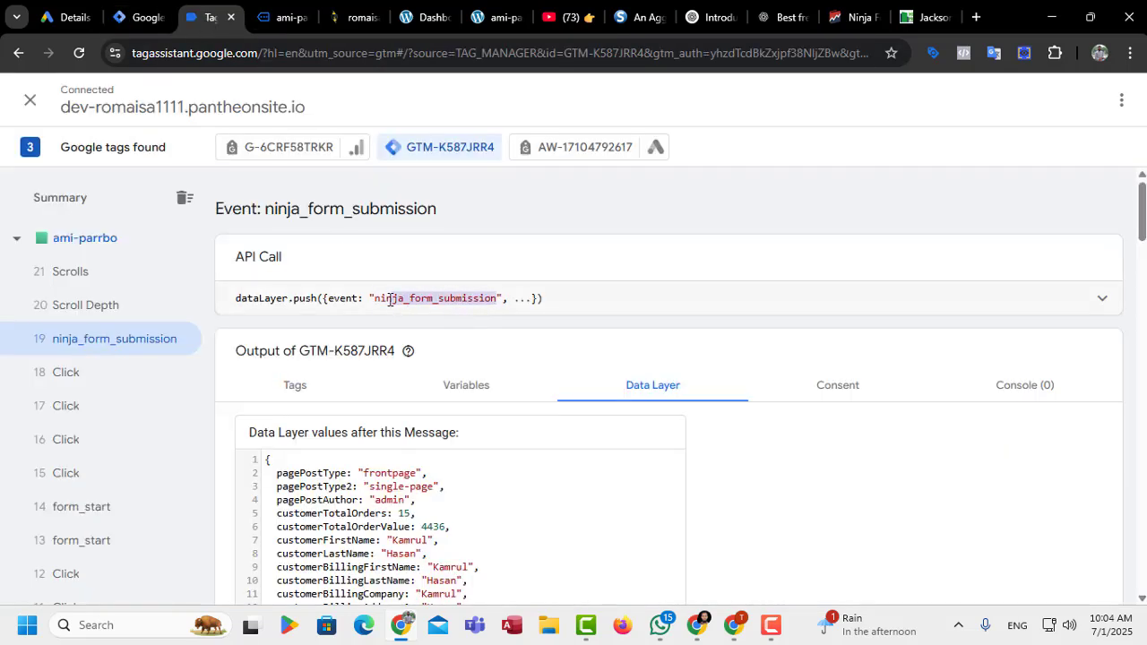
{"action": "left_click", "coordinate": [139, 17]}
{"action": "left_click_drag", "start_coordinate": [441, 339], "coordinate": [269, 353]}
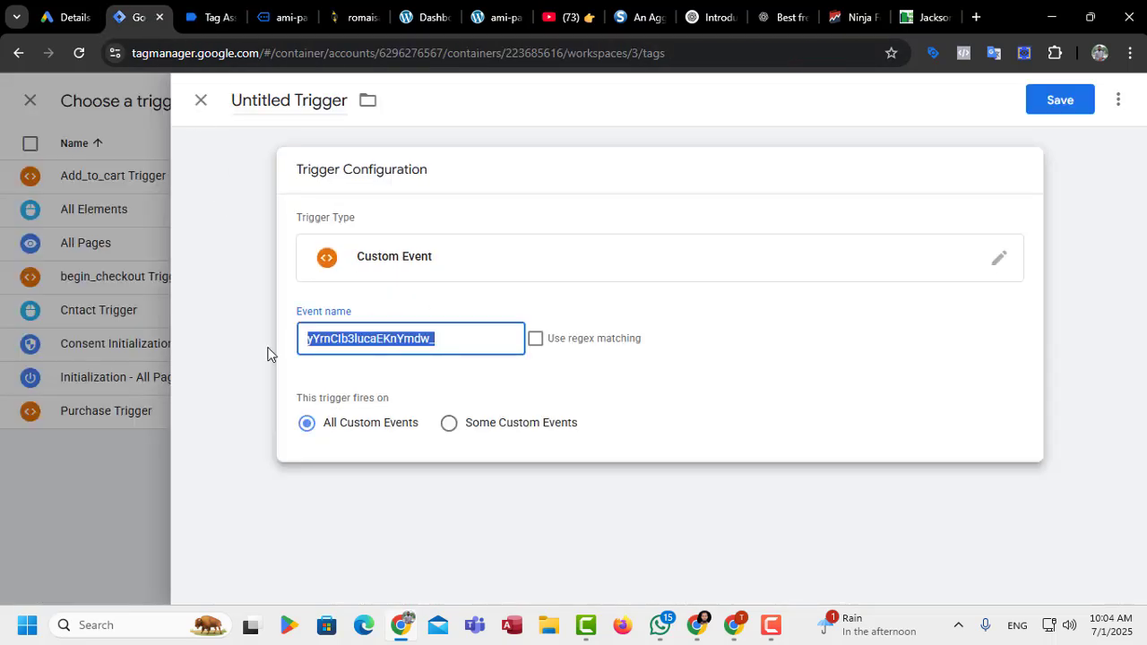
{"action": "left_click", "coordinate": [268, 350]}
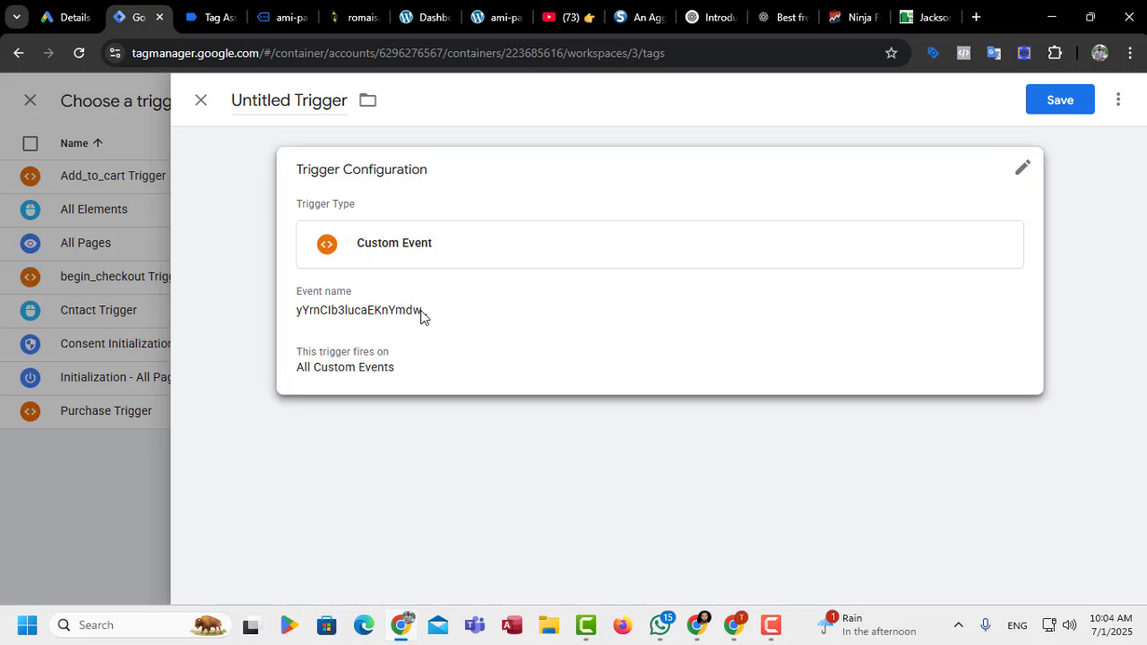
{"action": "left_click", "coordinate": [422, 316]}
{"action": "left_click_drag", "start_coordinate": [443, 335], "coordinate": [306, 346]}
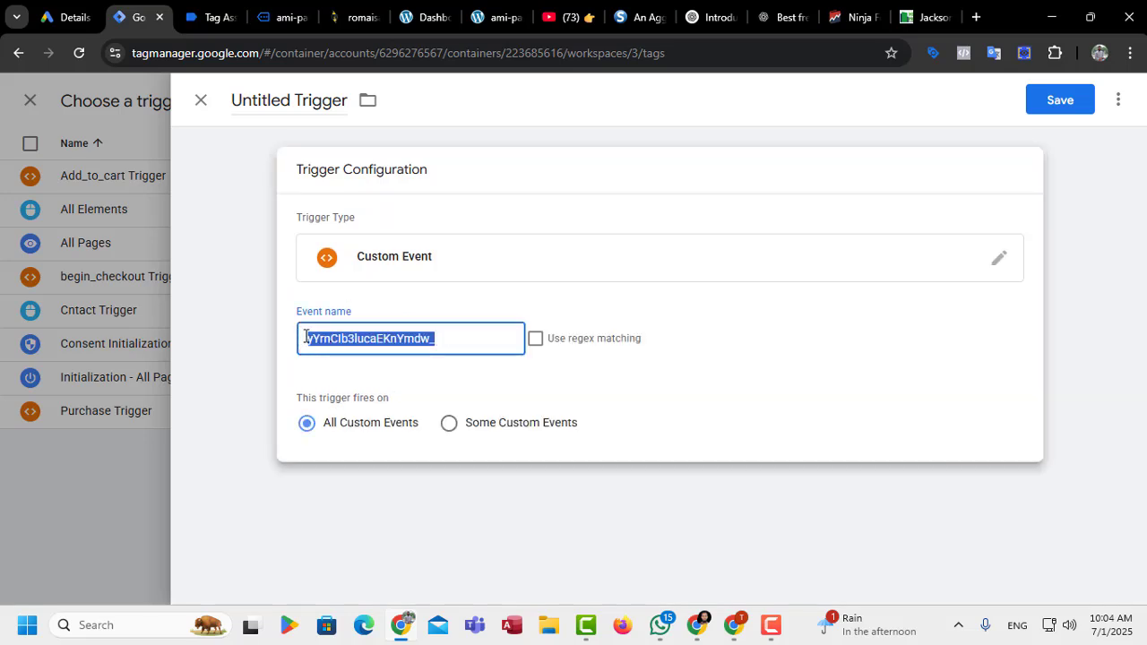
{"action": "type", "text": "ninja_form_submission"}
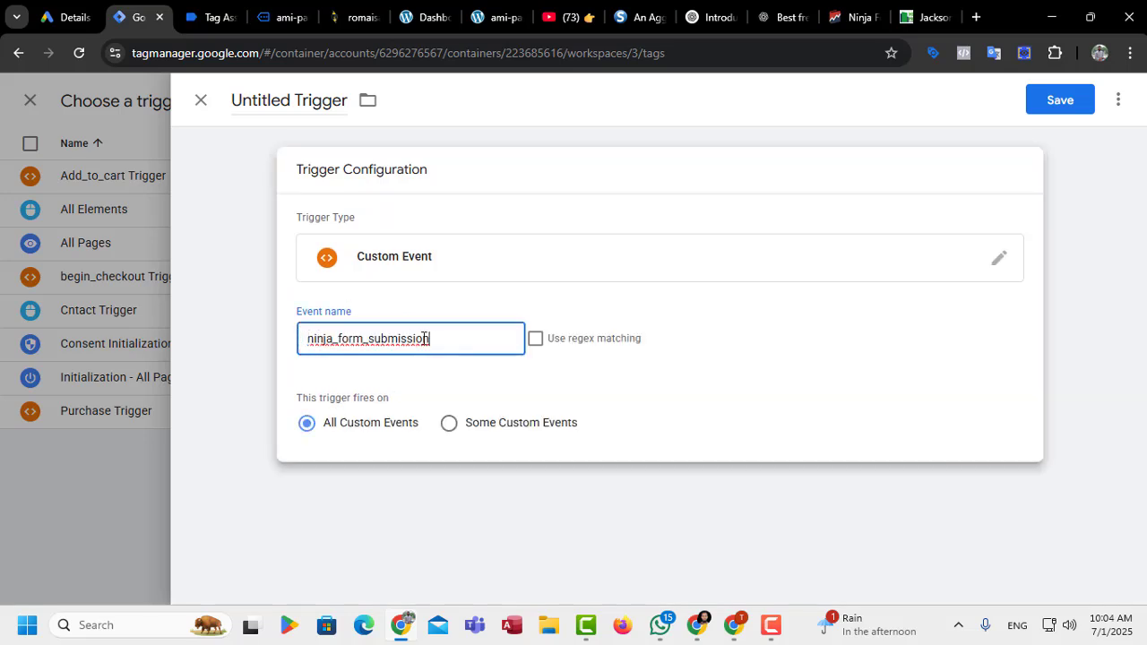
Name the trigger ninja_form_submission Trigger and save it to the tag
{"action": "double_click", "coordinate": [291, 100]}
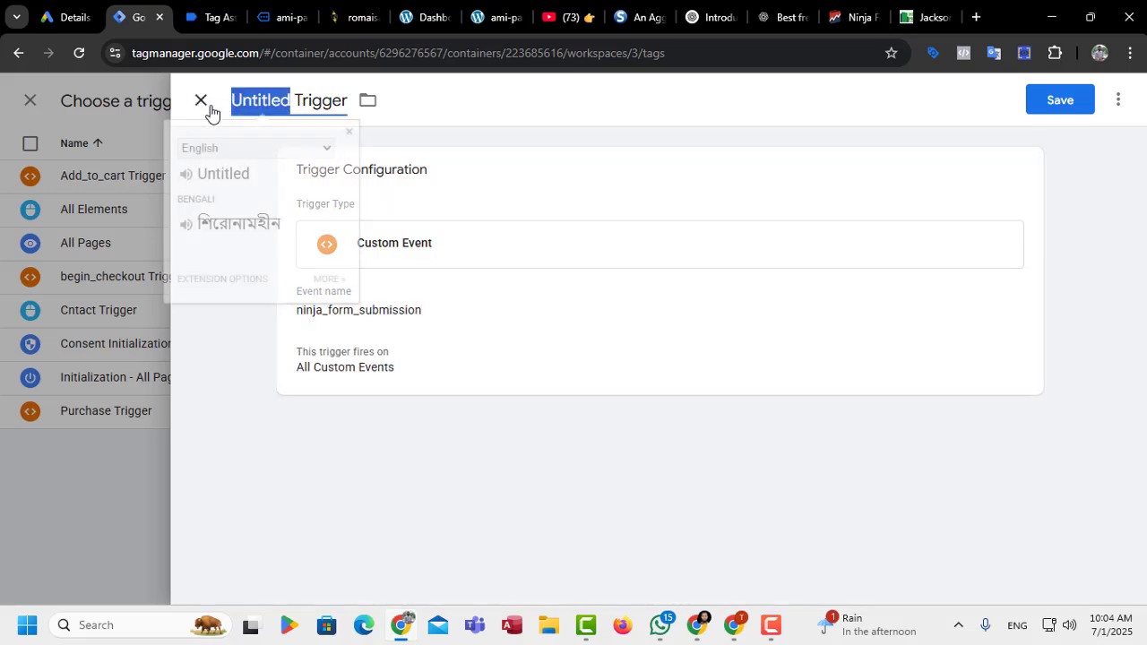
{"action": "type", "text": "ninja_form_submission"}
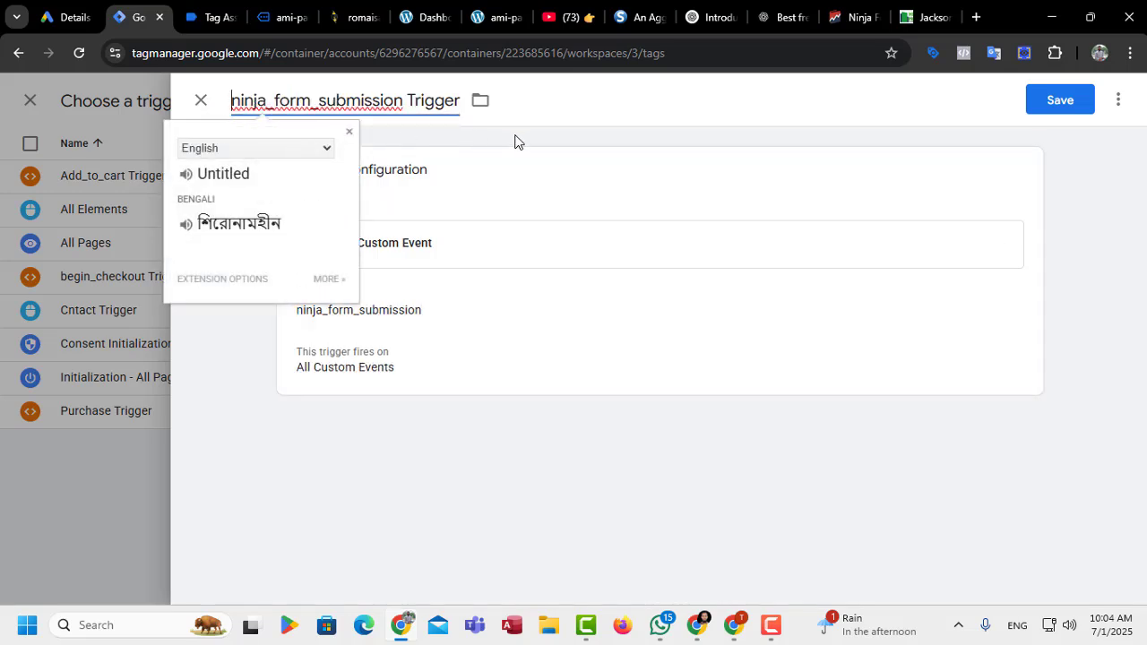
{"action": "left_click", "coordinate": [1075, 109]}
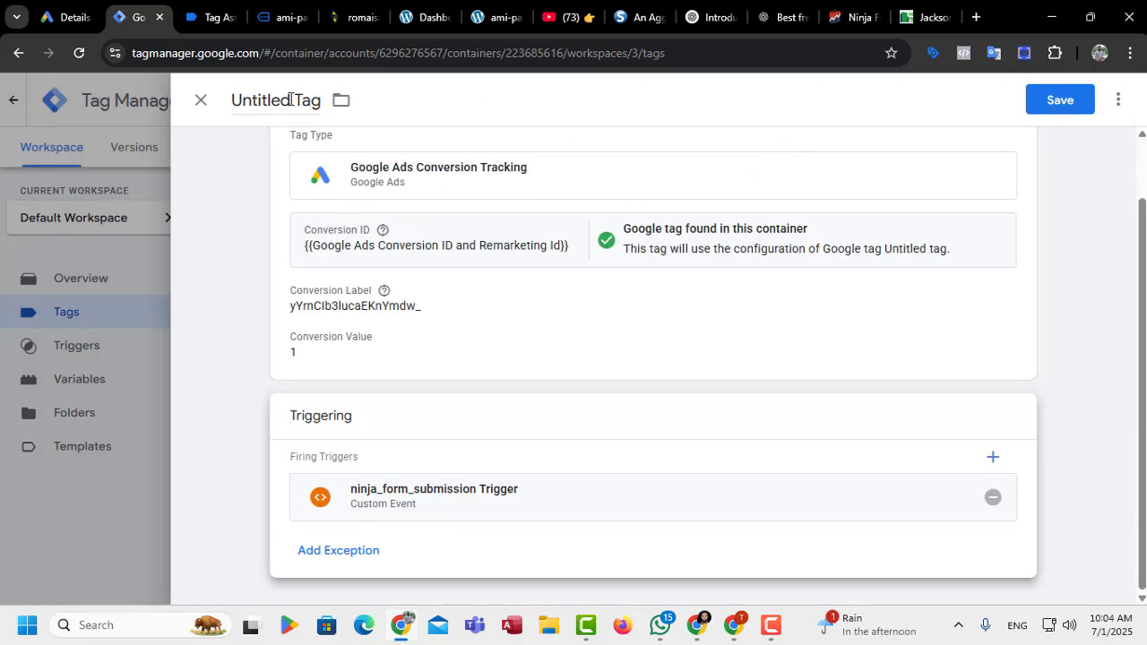
Rename the conversion tag as ninja_form_submission Tag and save it
{"action": "double_click", "coordinate": [235, 99]}
{"action": "type", "text": "ninja_form_submission"}
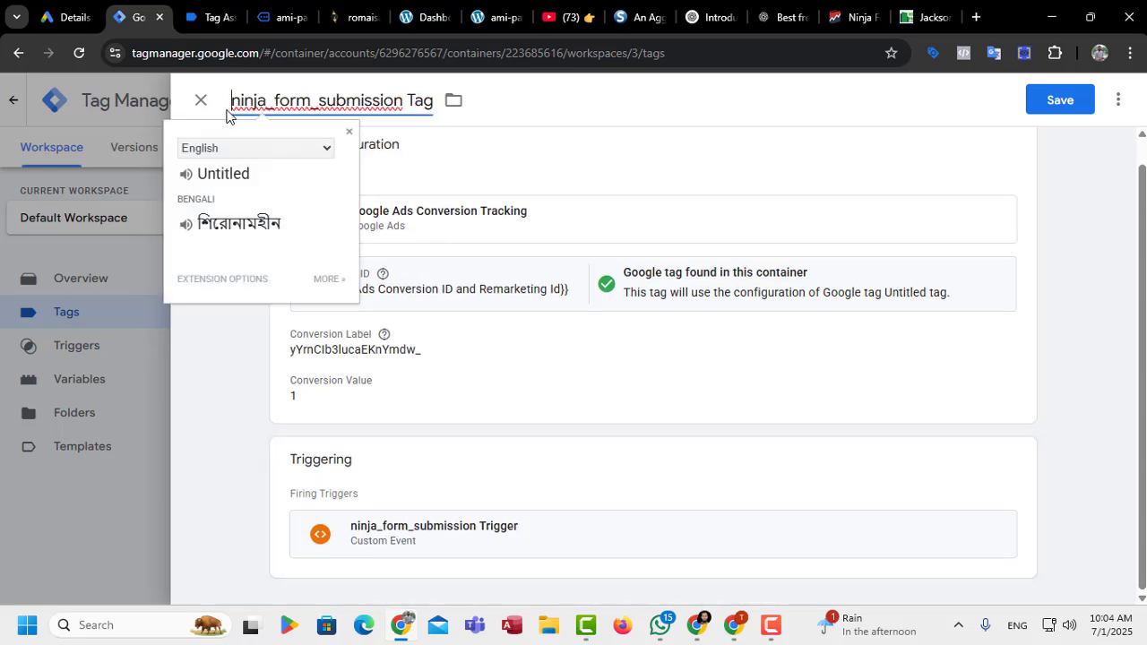
{"action": "left_click", "coordinate": [1055, 99]}
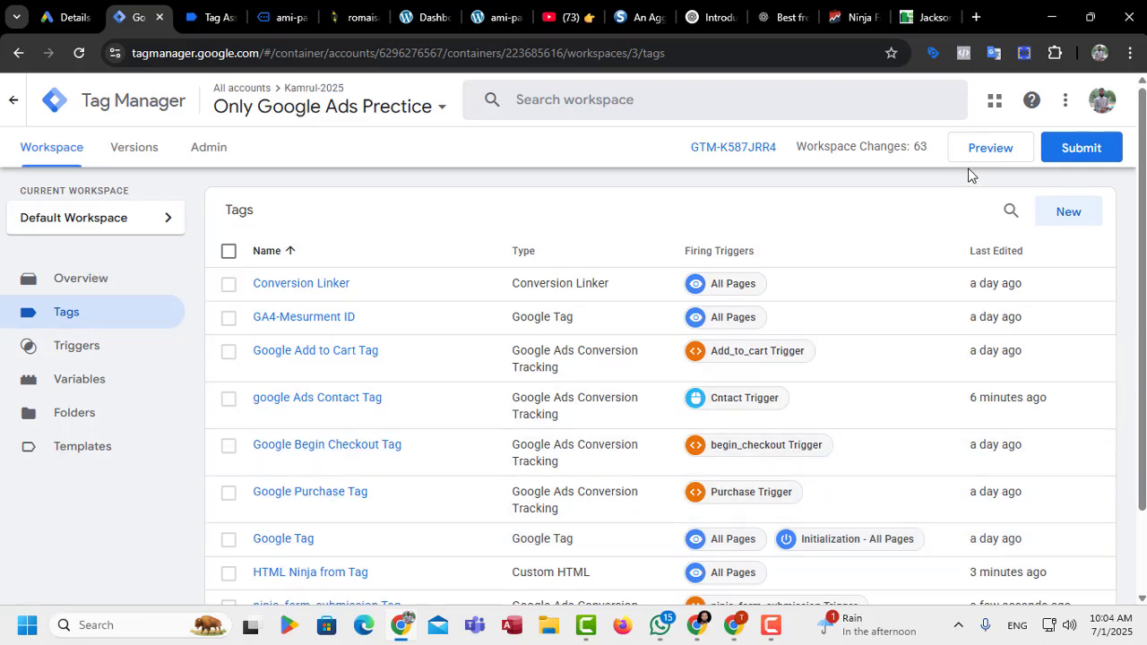
Preview the container and go to the Contact Me form on the connected site
{"action": "left_click", "coordinate": [983, 157]}
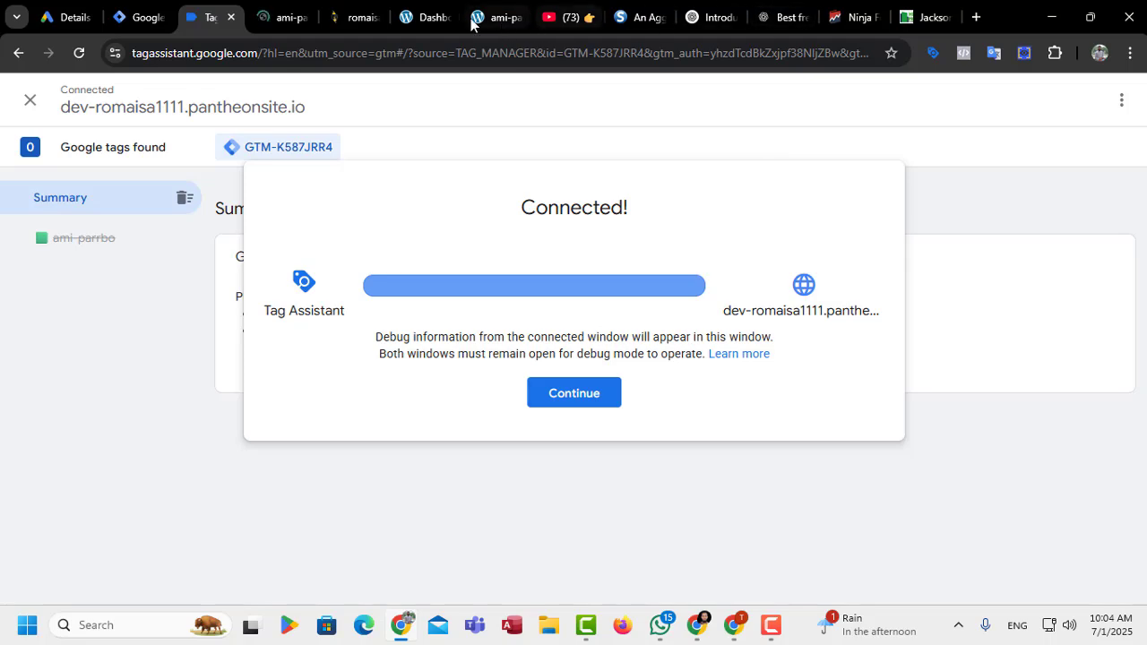
{"action": "left_click", "coordinate": [276, 19]}
{"action": "scroll", "coordinate": [481, 324], "scroll_direction": "down", "scroll_amount": 15}
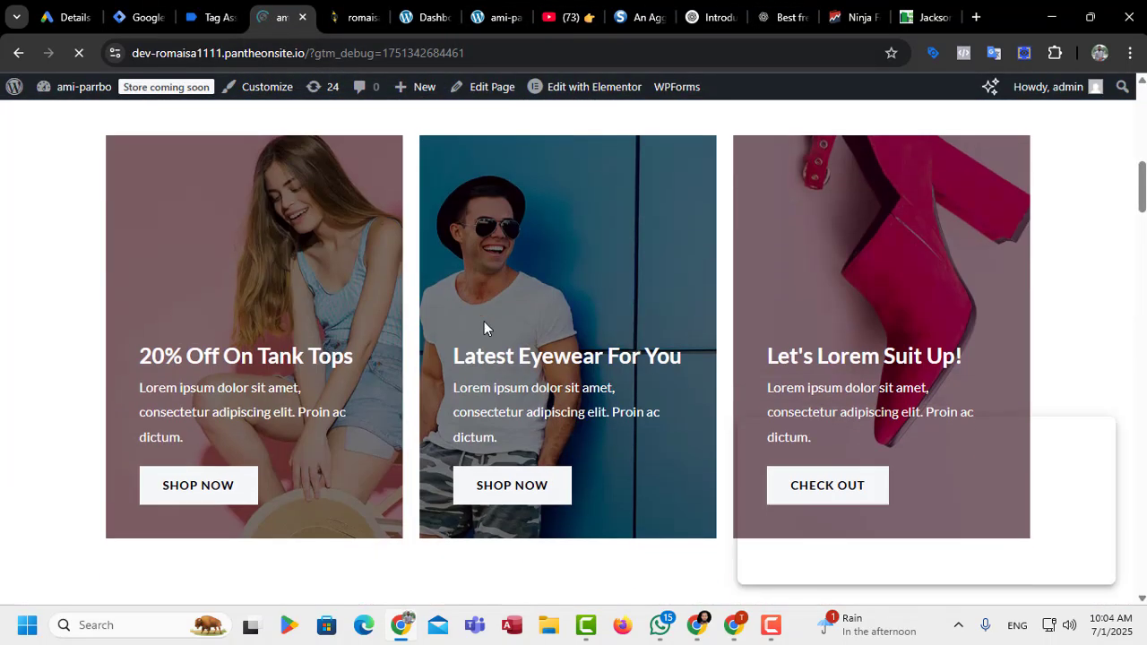
{"action": "scroll", "coordinate": [488, 331], "scroll_direction": "down", "scroll_amount": 20}
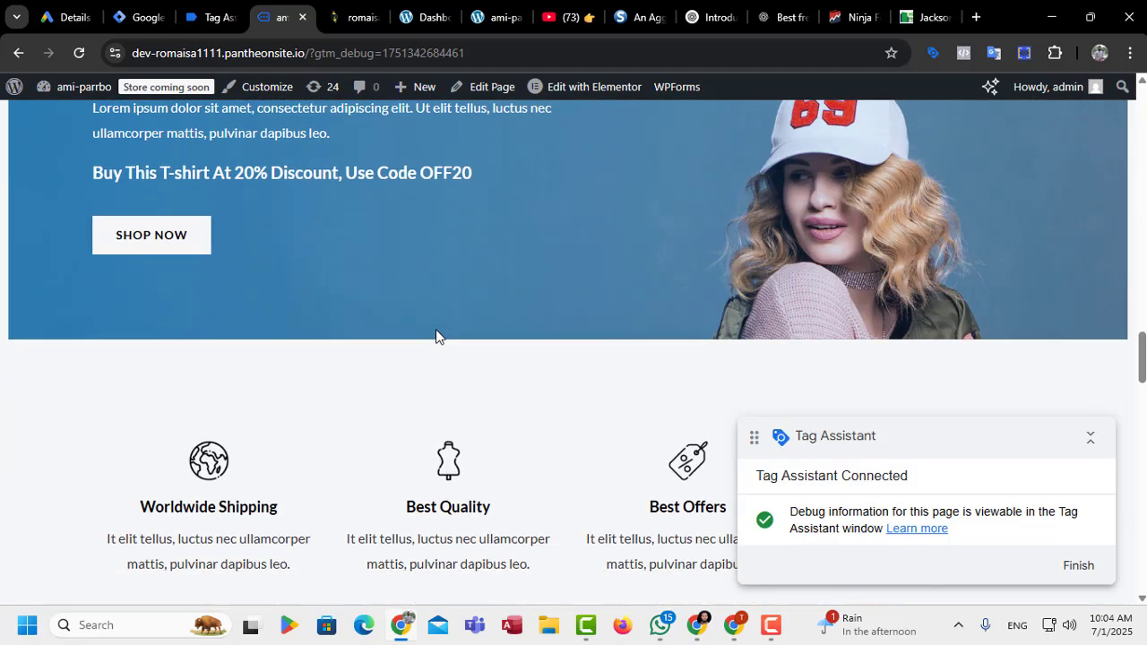
{"action": "scroll", "coordinate": [438, 336], "scroll_direction": "down", "scroll_amount": 11}
{"action": "scroll", "coordinate": [438, 335], "scroll_direction": "up", "scroll_amount": 3}
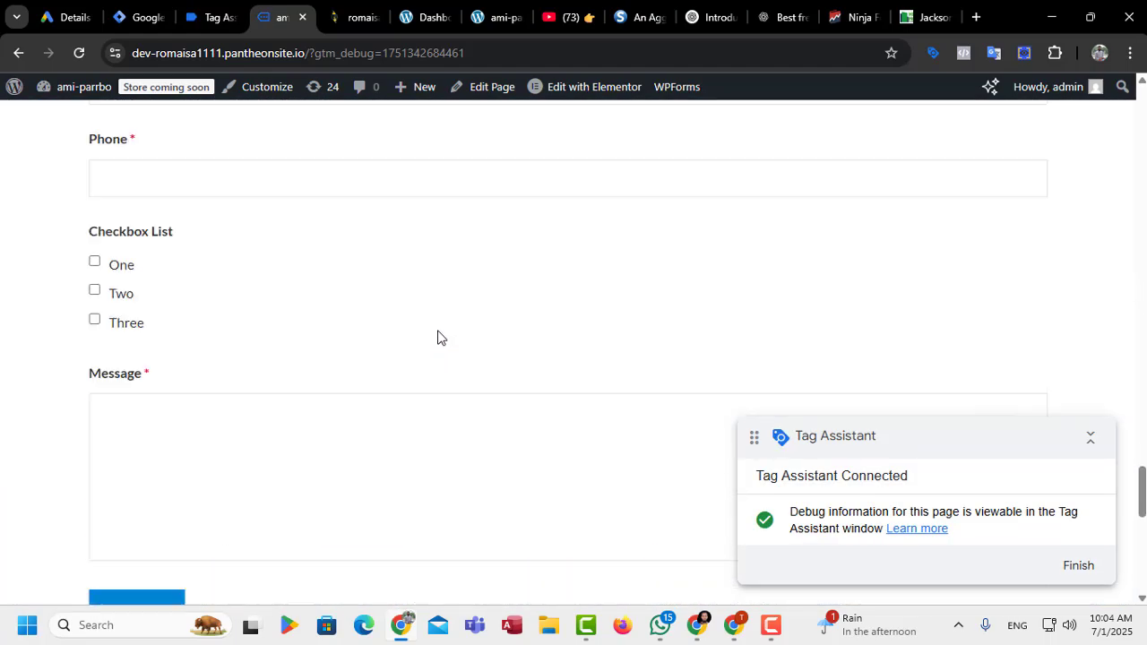
{"action": "scroll", "coordinate": [260, 188], "scroll_direction": "up", "scroll_amount": 2}
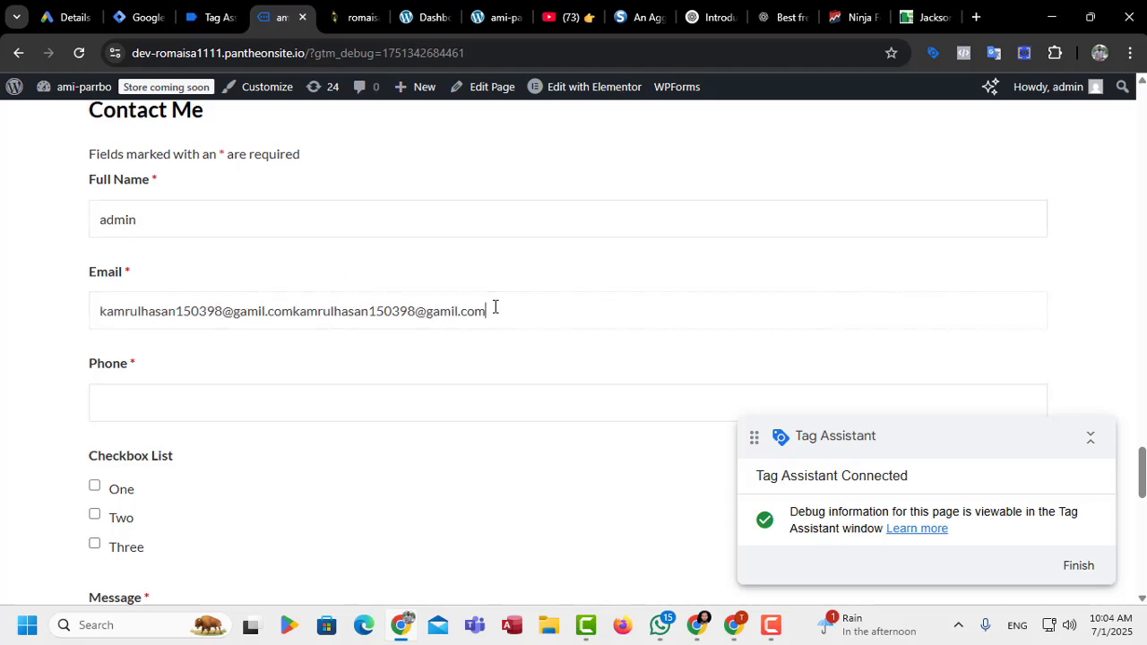
Remove the duplicated address from the Contact Me form's Email field and fill in the saved phone number
{"action": "left_click_drag", "start_coordinate": [493, 308], "coordinate": [283, 321]}
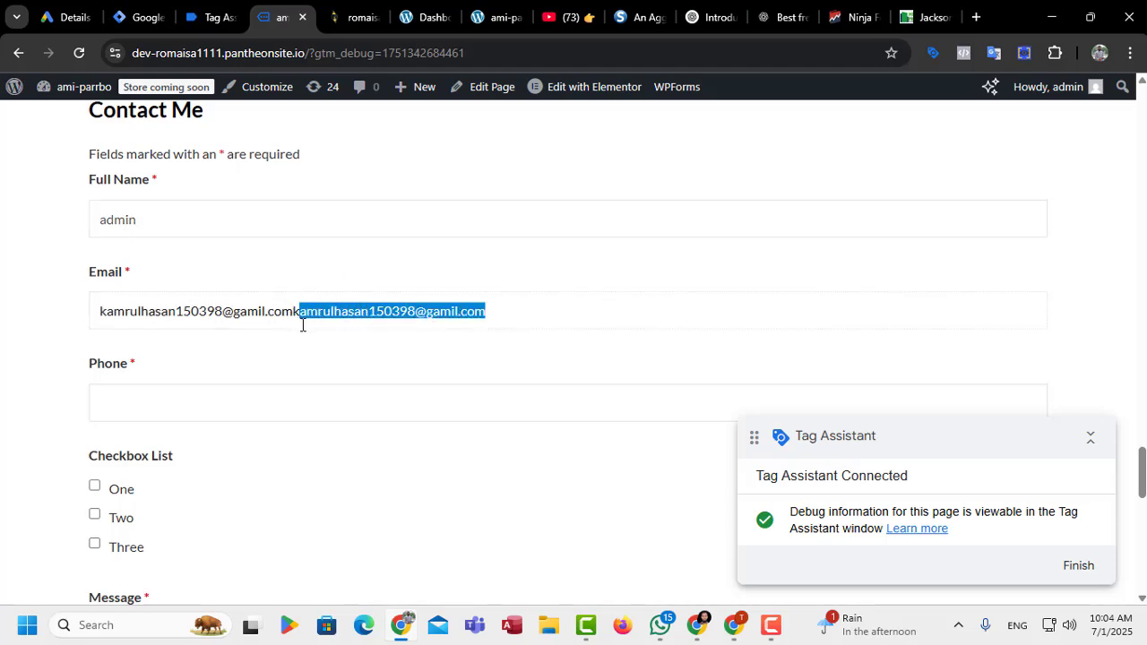
{"action": "key", "text": "BackSpace"}
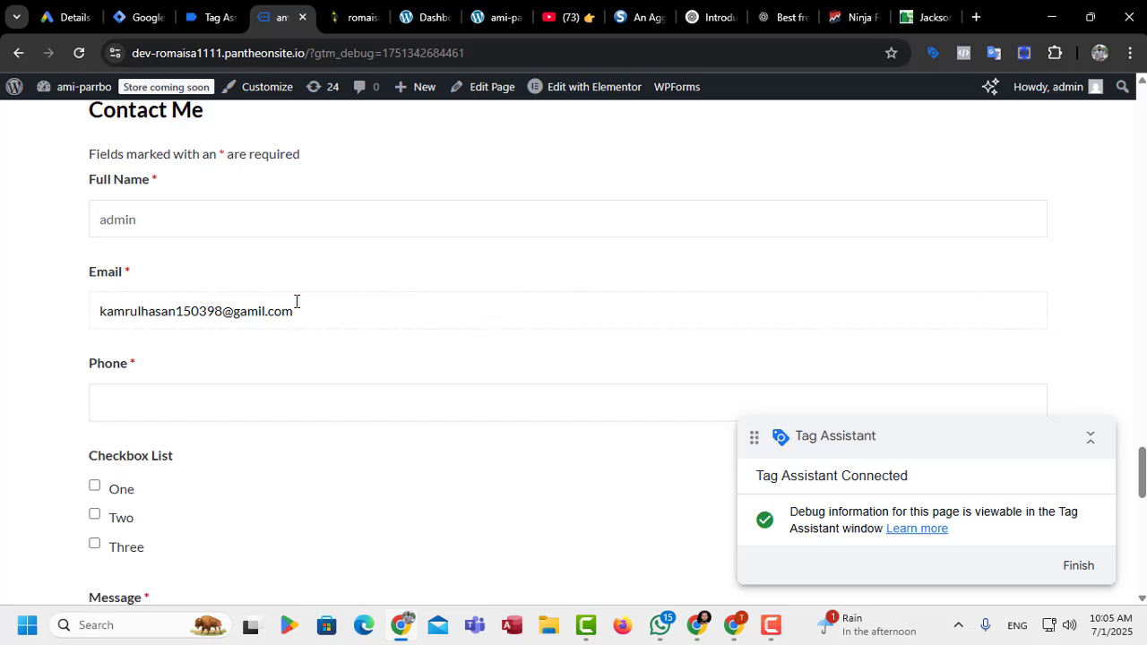
{"action": "left_click", "coordinate": [331, 406]}
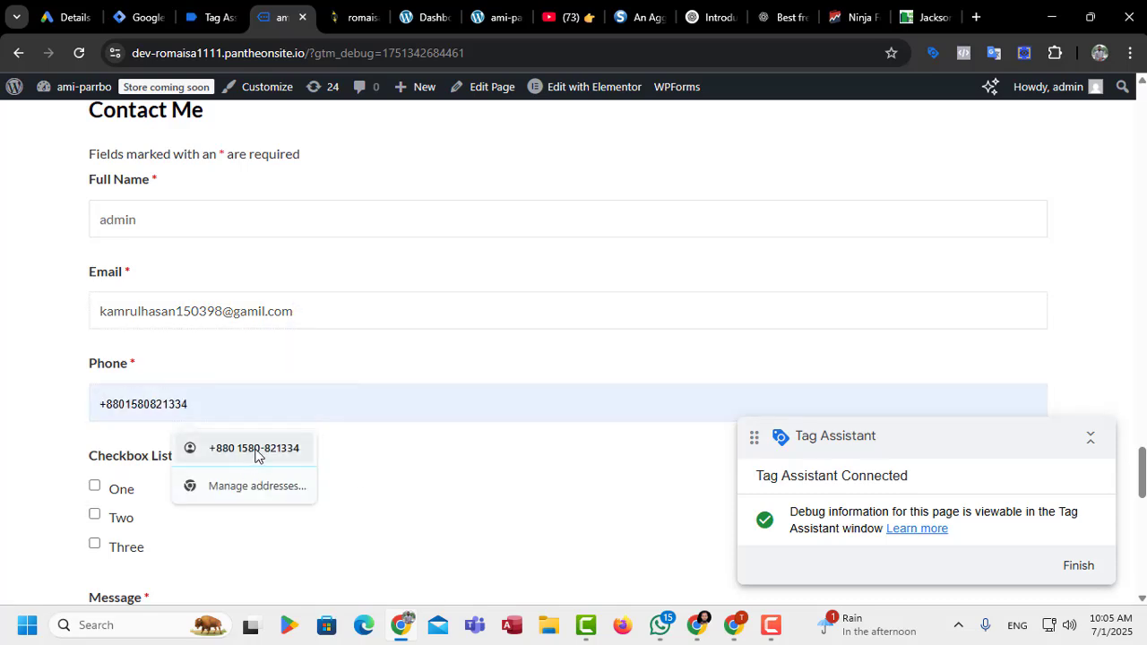
{"action": "left_click", "coordinate": [289, 454]}
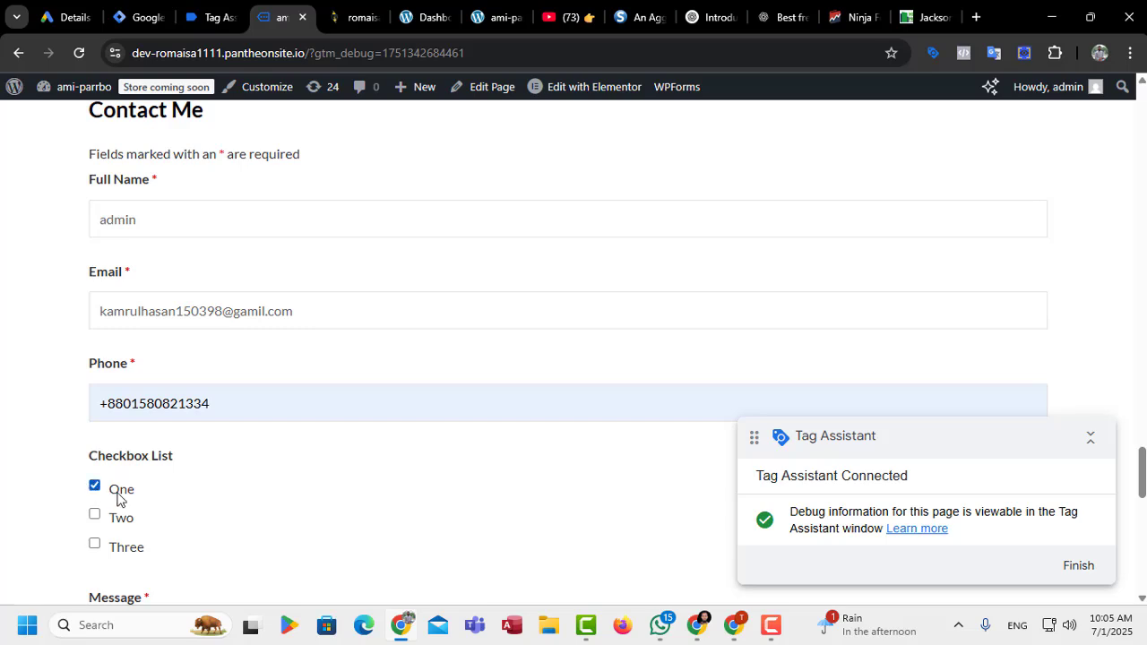
Enter the message sdfsfdfd in the Contact Me form and submit it
{"action": "scroll", "coordinate": [252, 489], "scroll_direction": "down", "scroll_amount": 3}
{"action": "type", "text": "sfdfd"}
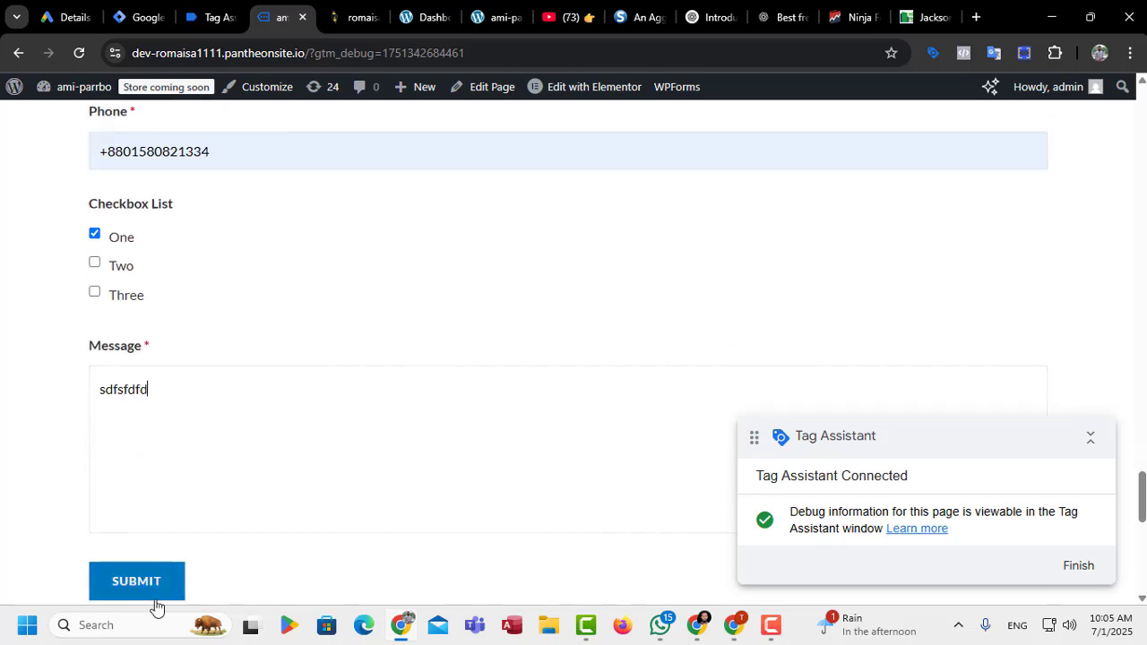
{"action": "left_click", "coordinate": [156, 580]}
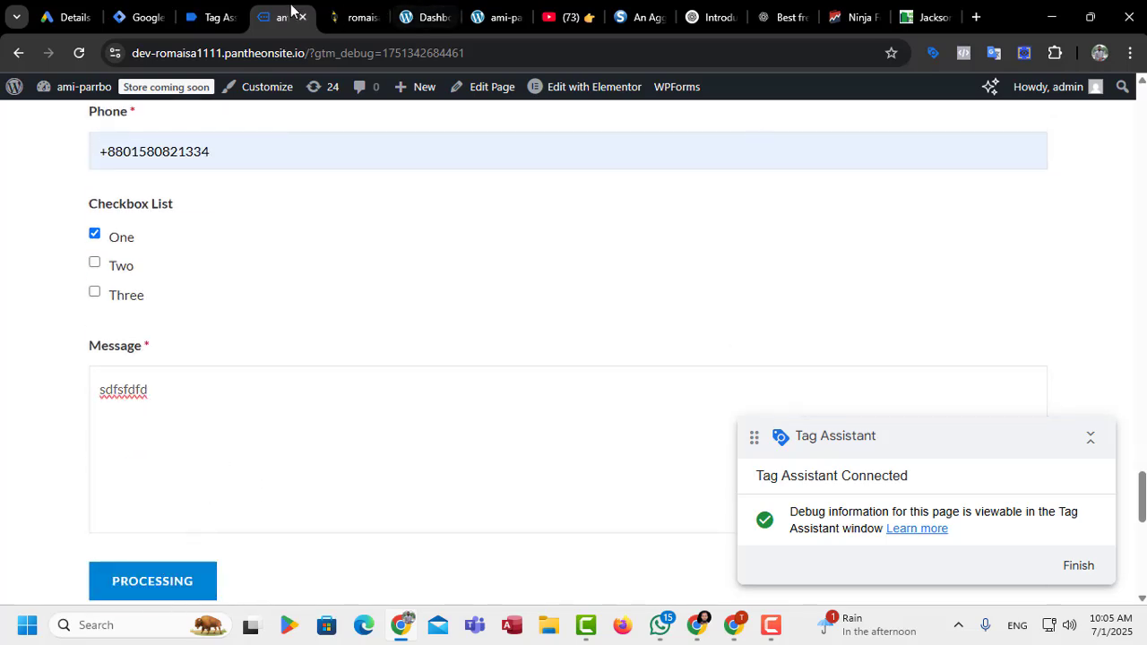
Go back to Tag Assistant, dismiss the connection notice and check which tags fired on the ninja_form_submission event
{"action": "left_click", "coordinate": [220, 18]}
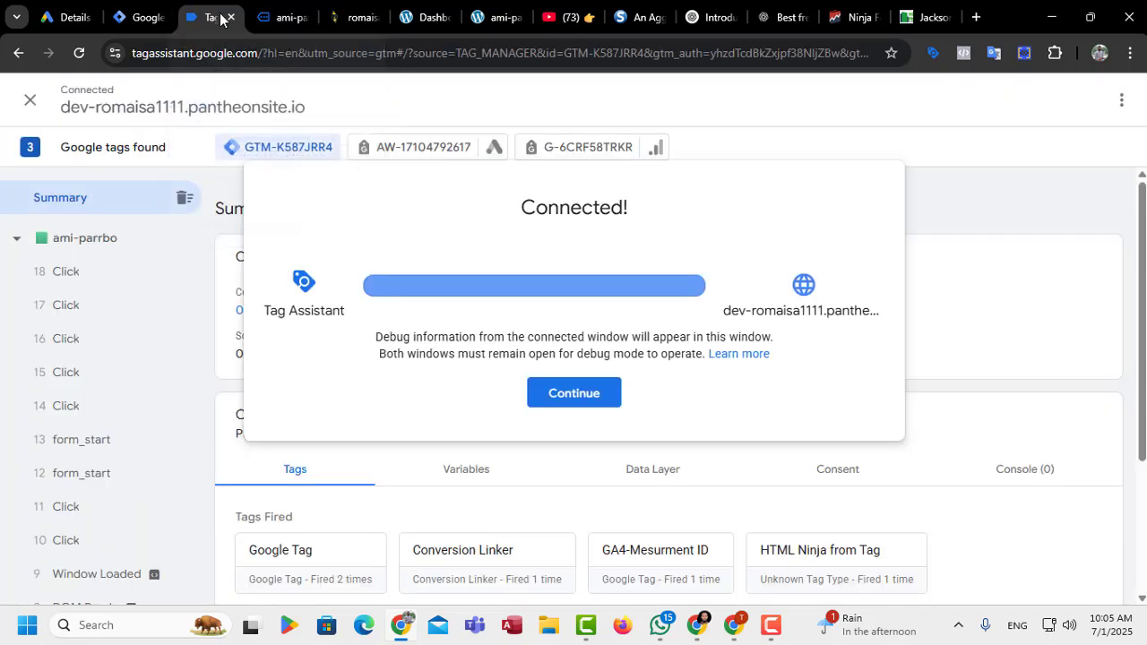
{"action": "left_click", "coordinate": [574, 402]}
{"action": "scroll", "coordinate": [677, 485], "scroll_direction": "down", "scroll_amount": 1}
{"action": "scroll", "coordinate": [677, 485], "scroll_direction": "down", "scroll_amount": 2}
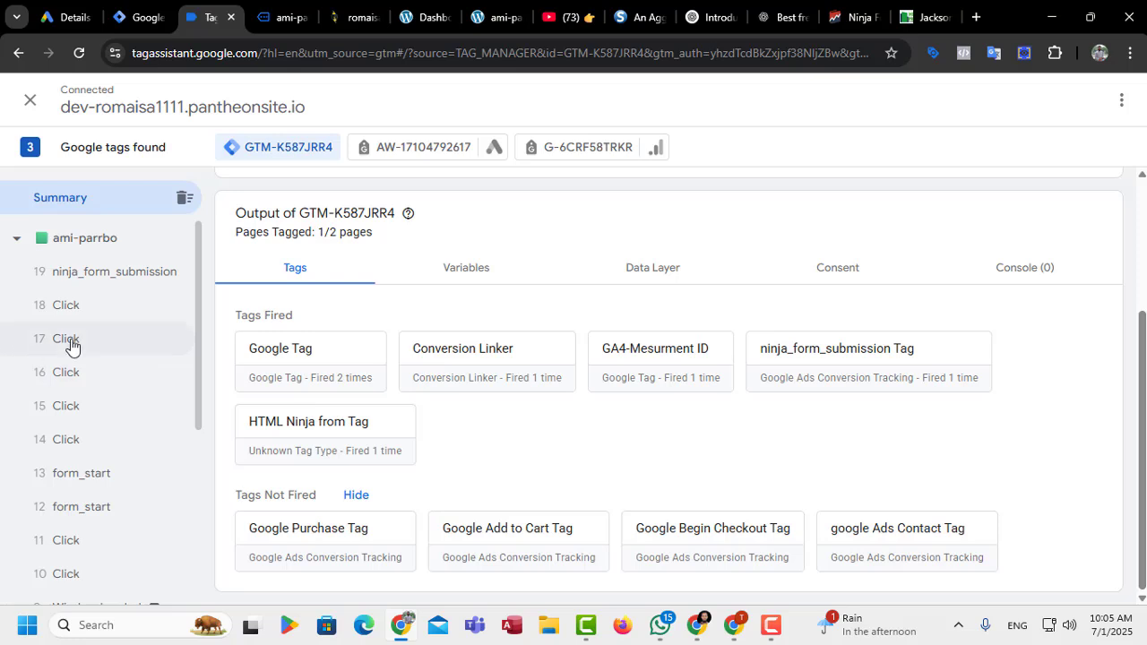
{"action": "left_click", "coordinate": [64, 309]}
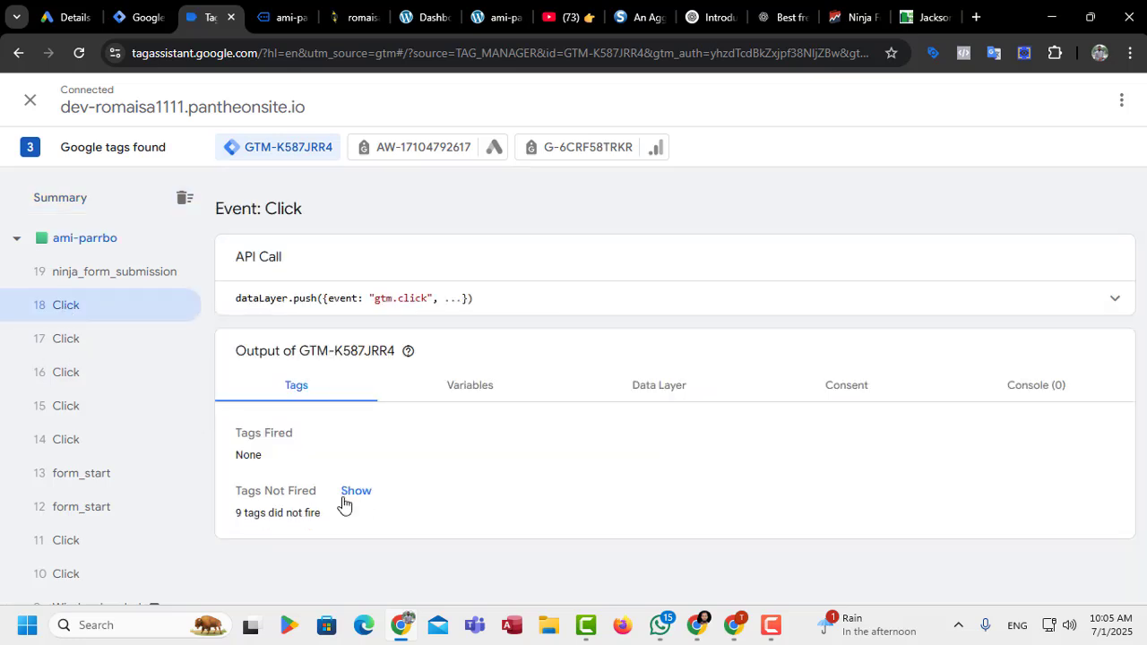
{"action": "left_click", "coordinate": [119, 278]}
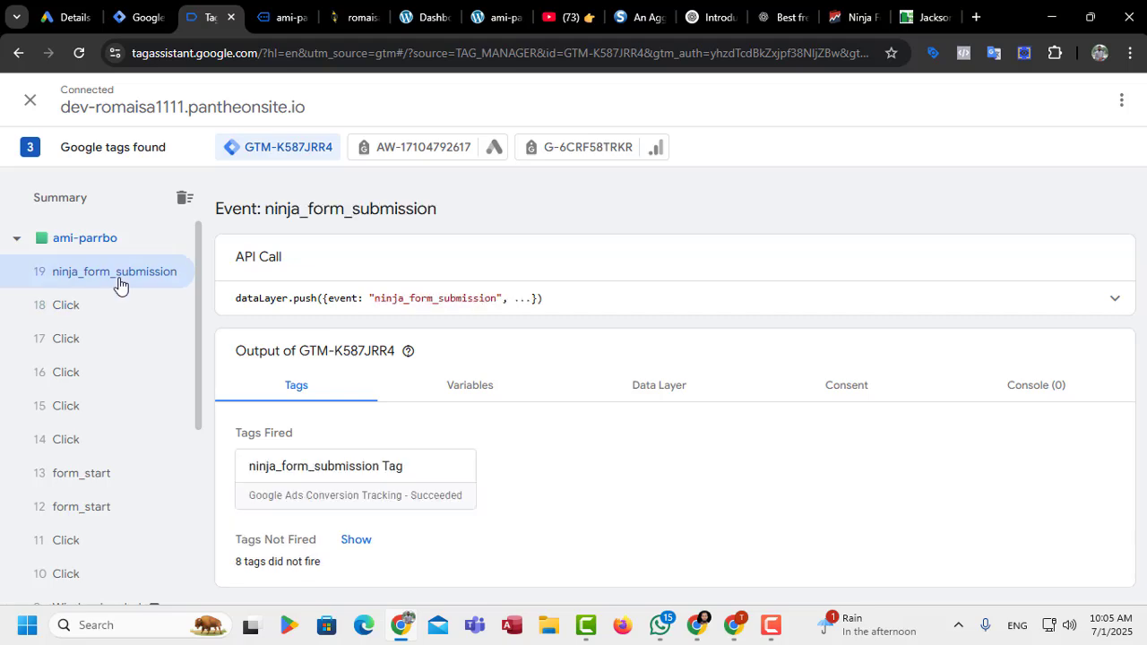
Examine the full properties and firing trigger of the fired ninja_form_submission Tag, and close its details
{"action": "left_click", "coordinate": [338, 474]}
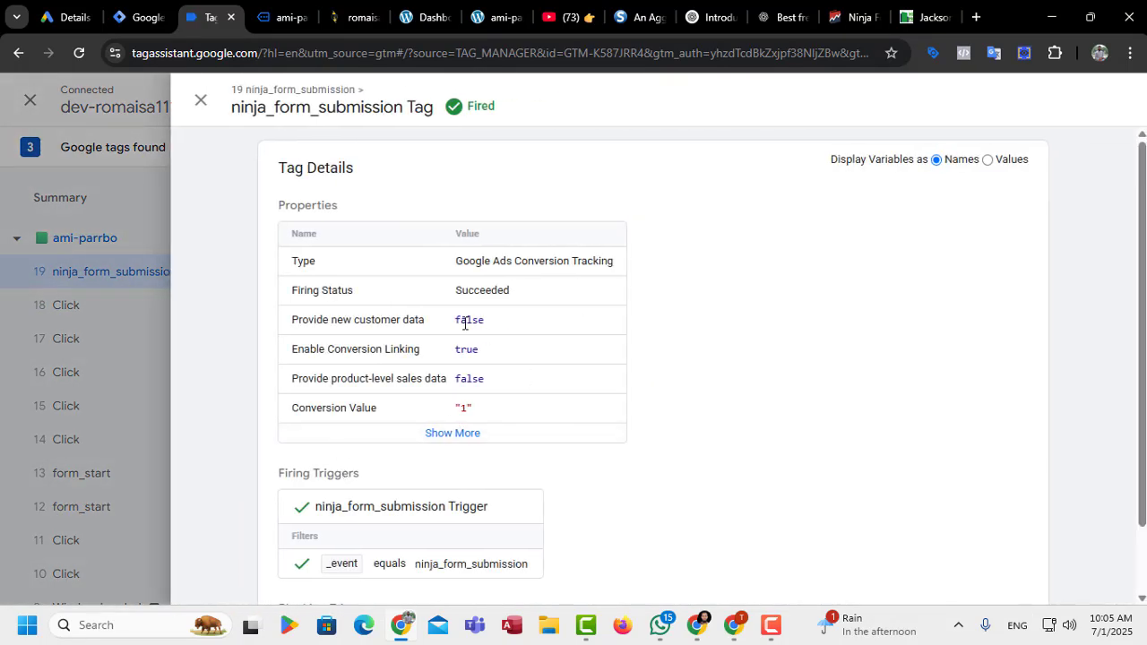
{"action": "left_click", "coordinate": [431, 436]}
{"action": "scroll", "coordinate": [440, 439], "scroll_direction": "down", "scroll_amount": 3}
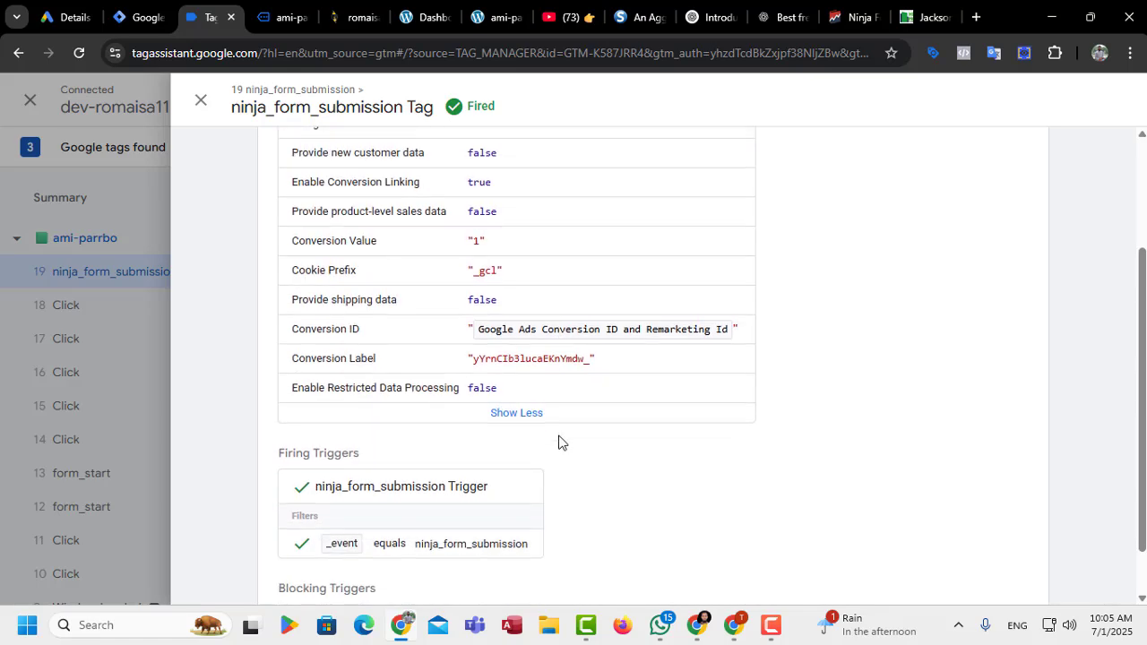
{"action": "scroll", "coordinate": [389, 347], "scroll_direction": "up", "scroll_amount": 3}
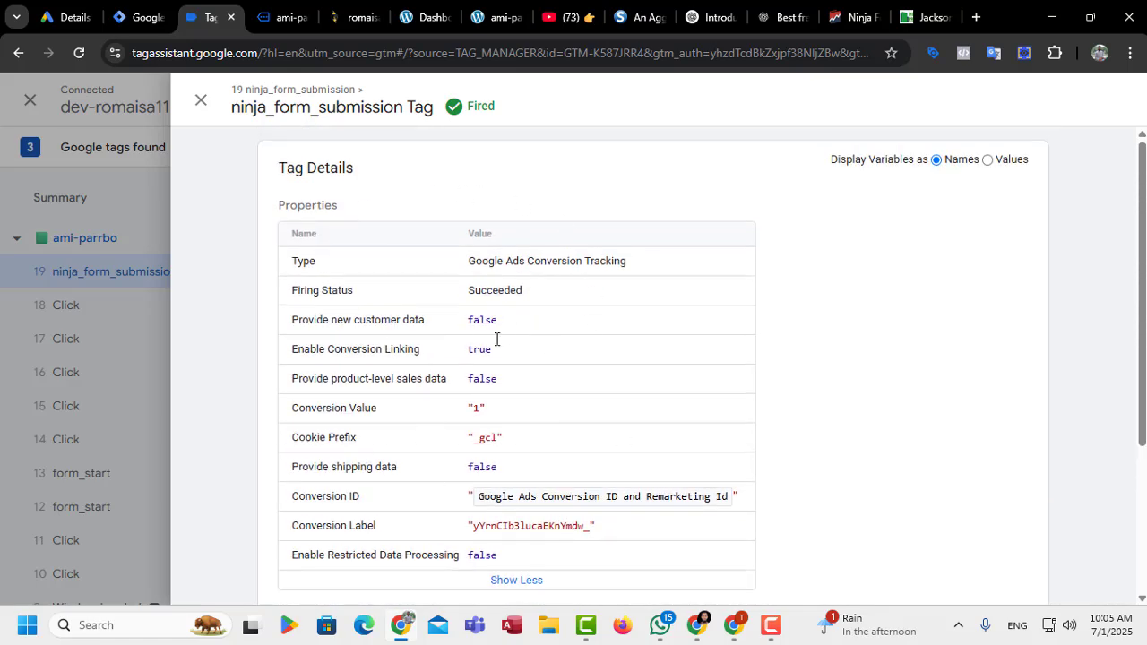
{"action": "left_click", "coordinate": [201, 101]}
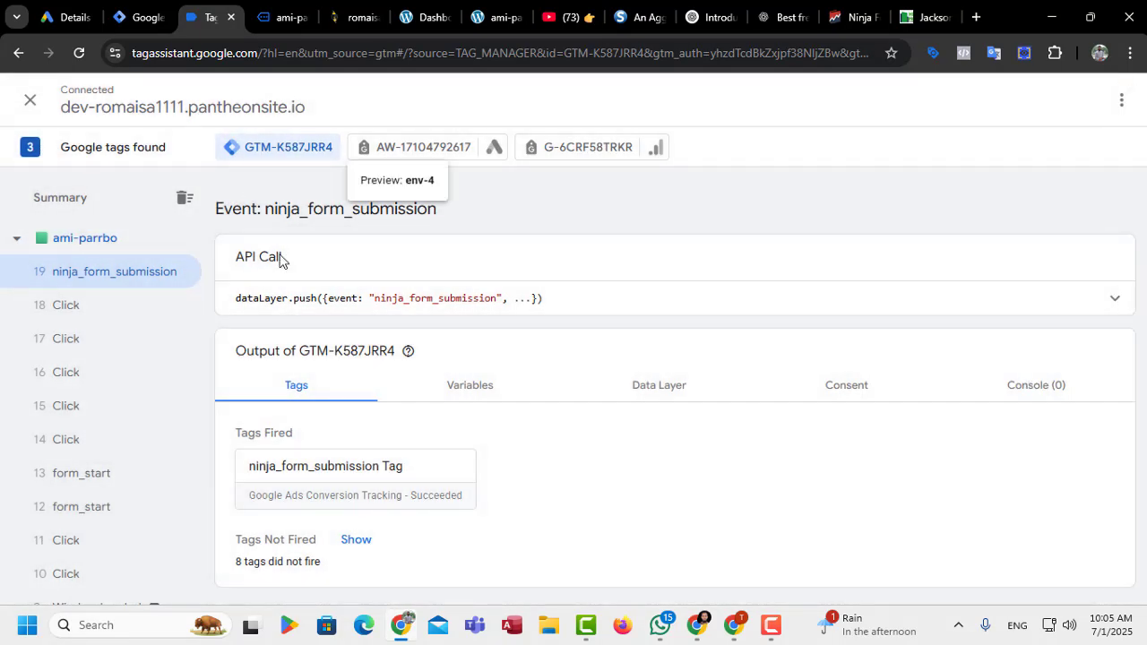